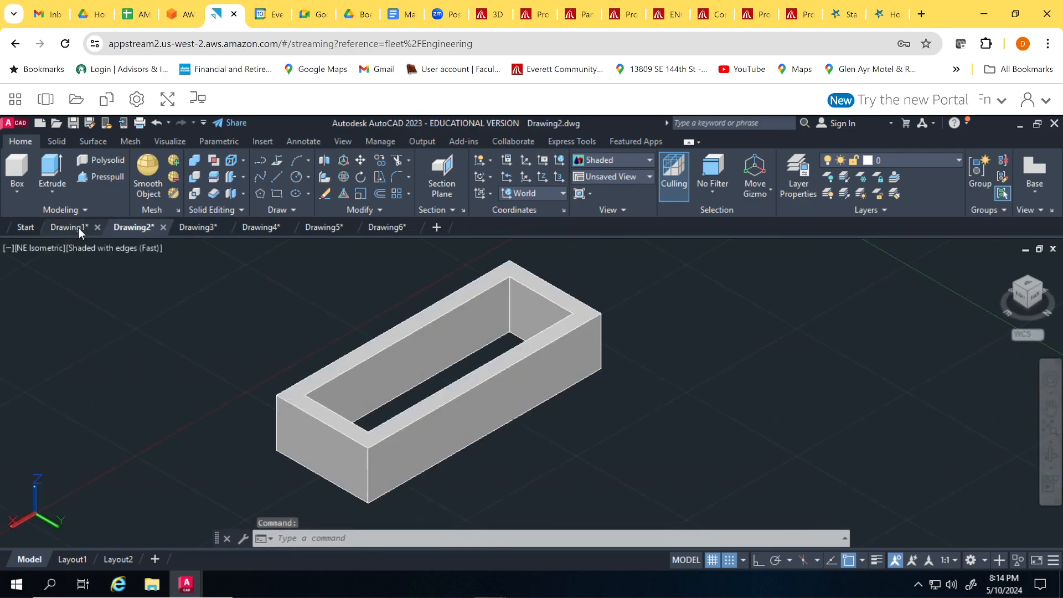
Look at the ring model in Drawing1, and create a new blank drawing with the origin near the middle of the view
left_click(68, 225)
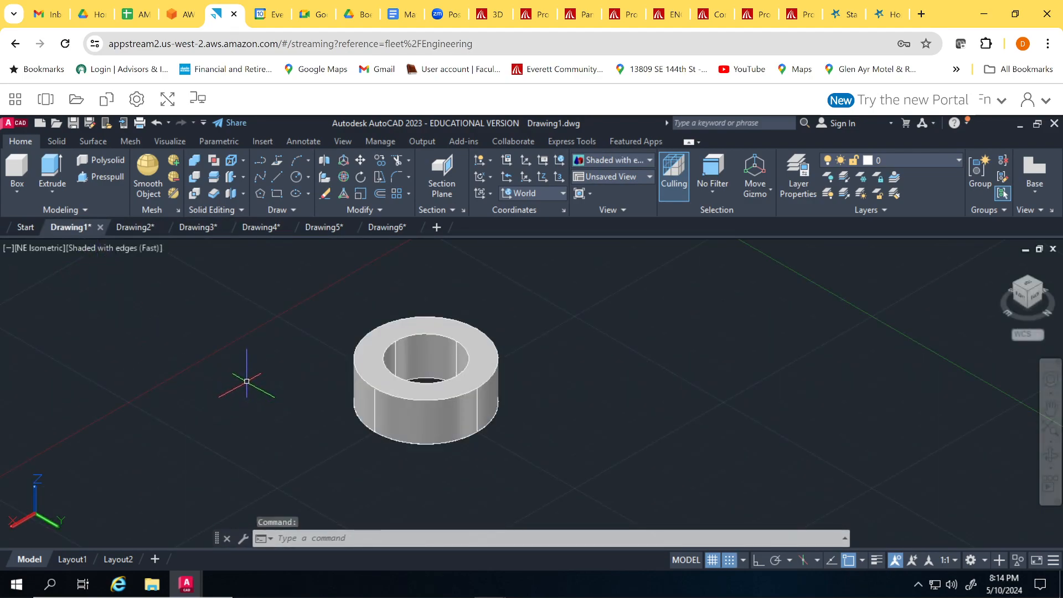
left_click(439, 227)
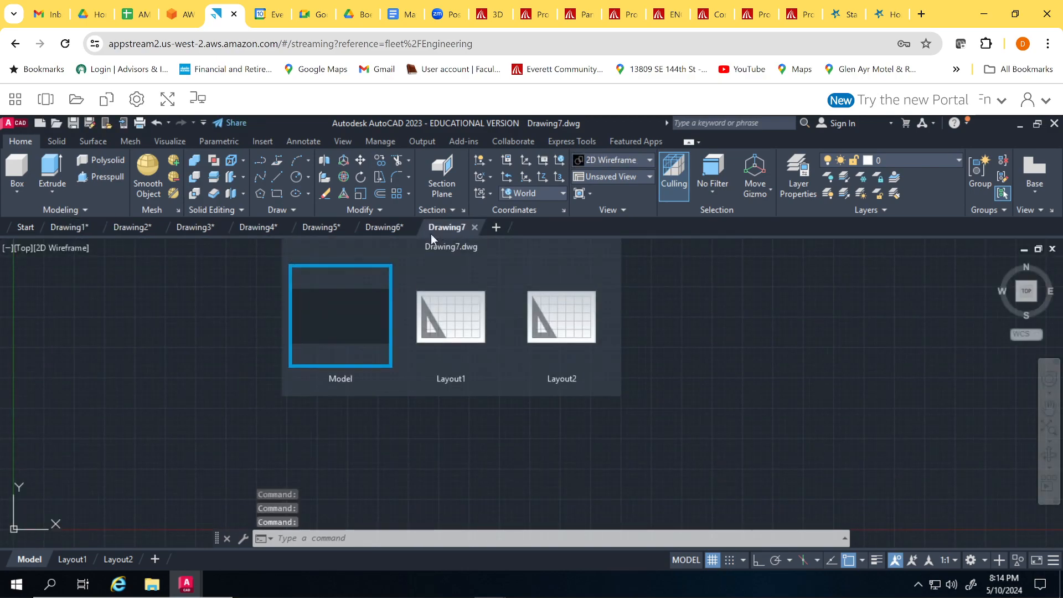
mouse_move(150, 430)
middle_mouse_down()
mouse_move(479, 297)
mouse_move(465, 339)
middle_mouse_up()
scroll(465, 339, "up", 4)
middle_click_drag(221, 415, 440, 351)
scroll(481, 349, "up", 2)
scroll(440, 346, "down", 2)
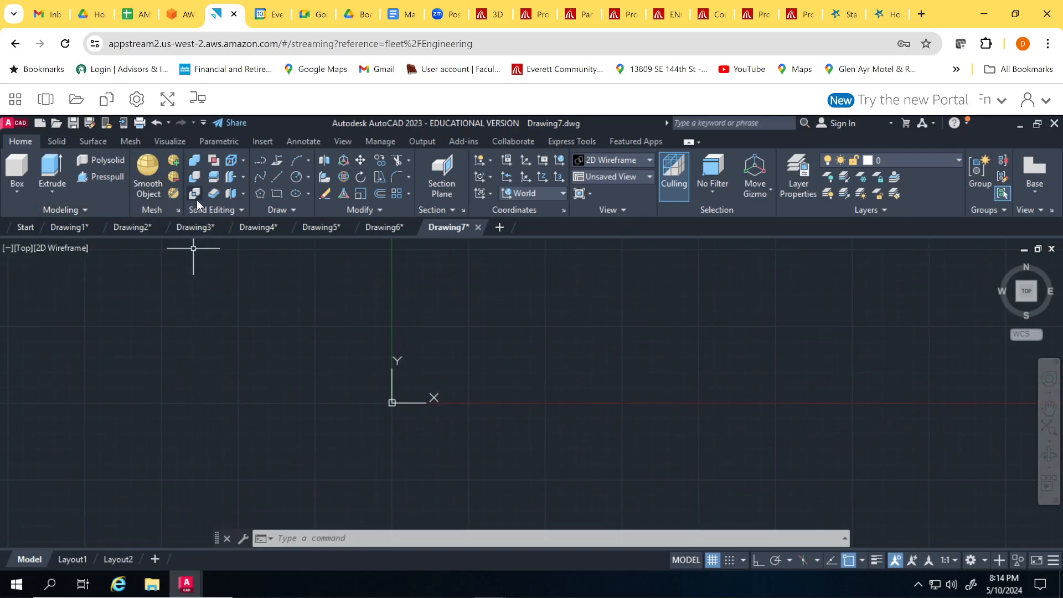
Draw a circle centred at the origin with a radius of about 5.70, using grid snap to place the centre
left_click(298, 176)
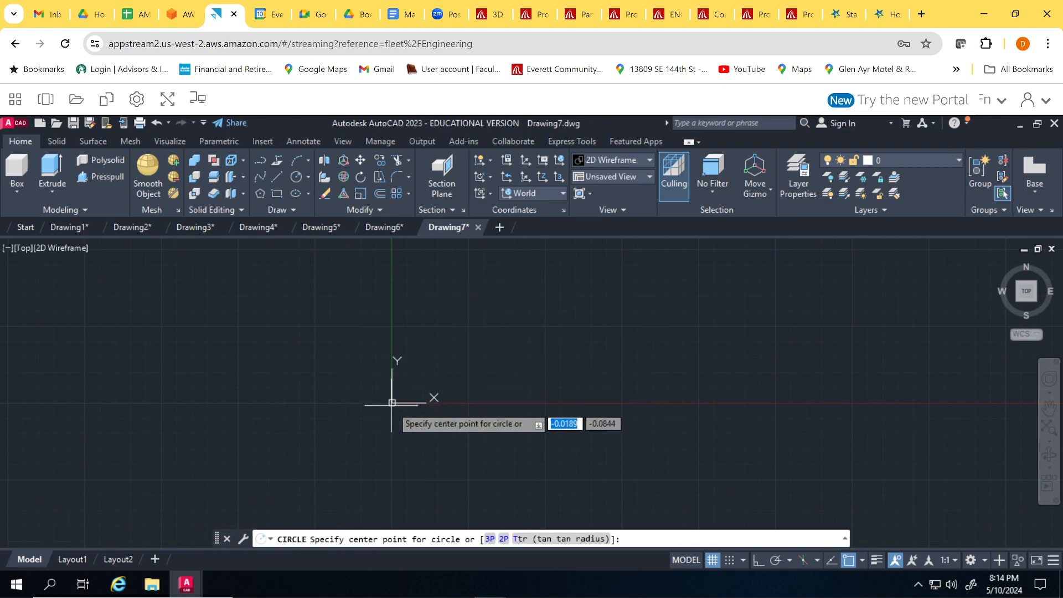
left_click(726, 562)
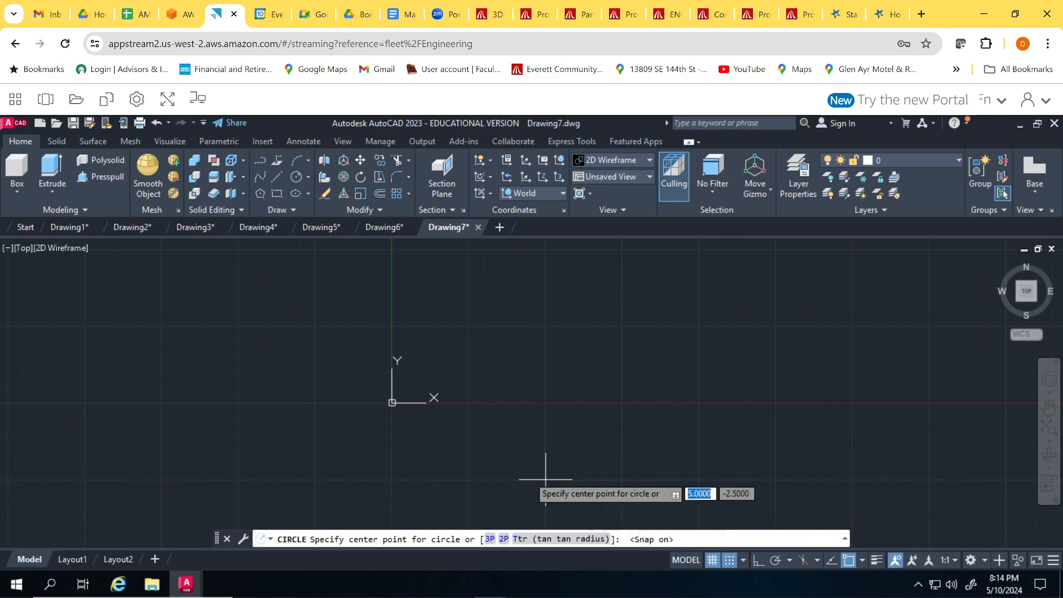
left_click(392, 402)
left_click(528, 295)
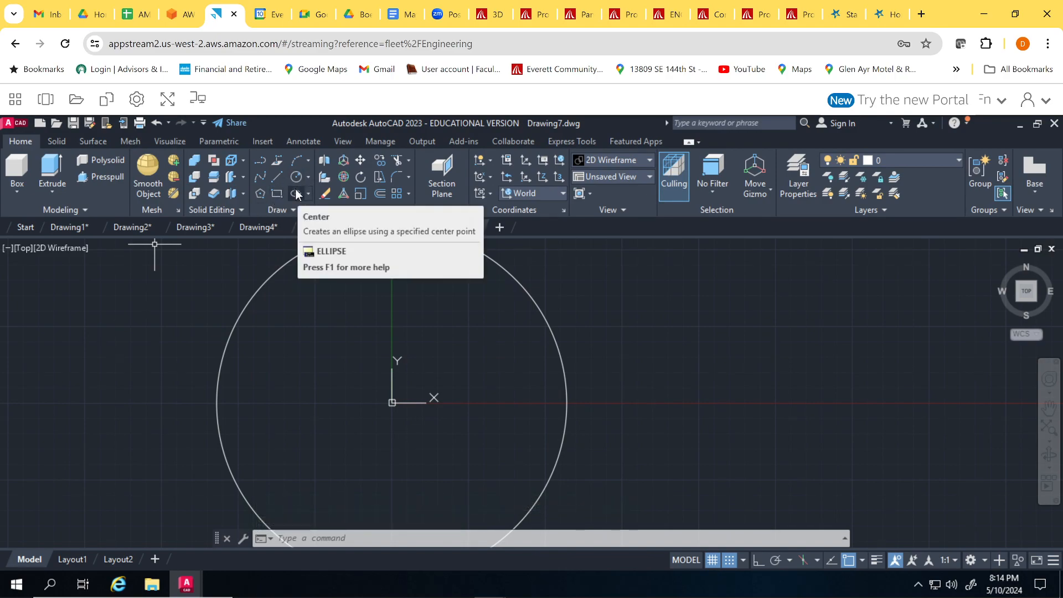
Turn grid snap off and draw a smaller concentric circle inside the first one, centred at the origin
type("c")
key("Return")
scroll(162, 321, "down", 2)
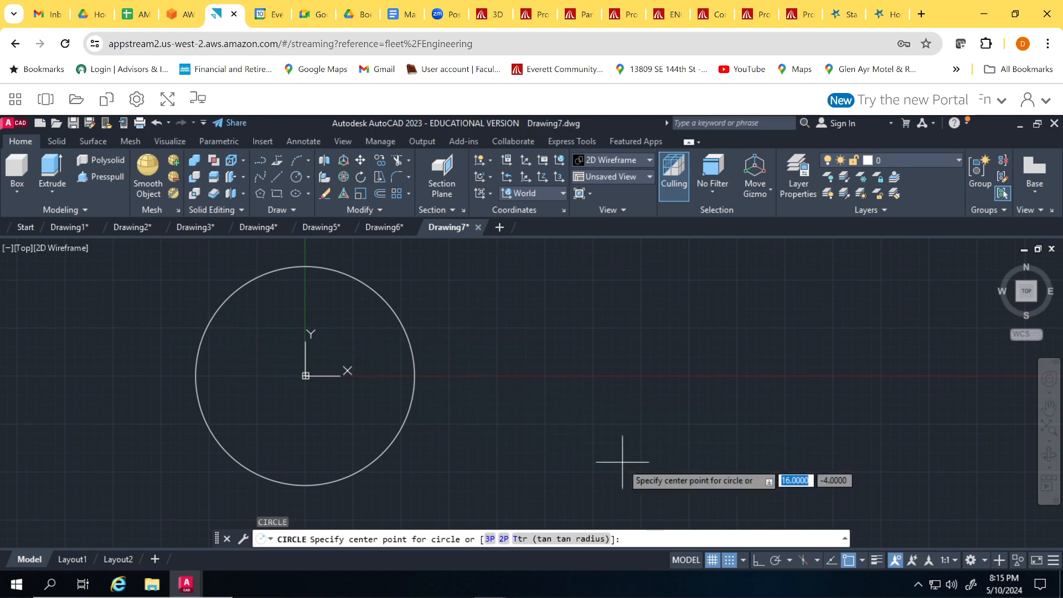
left_click(727, 560)
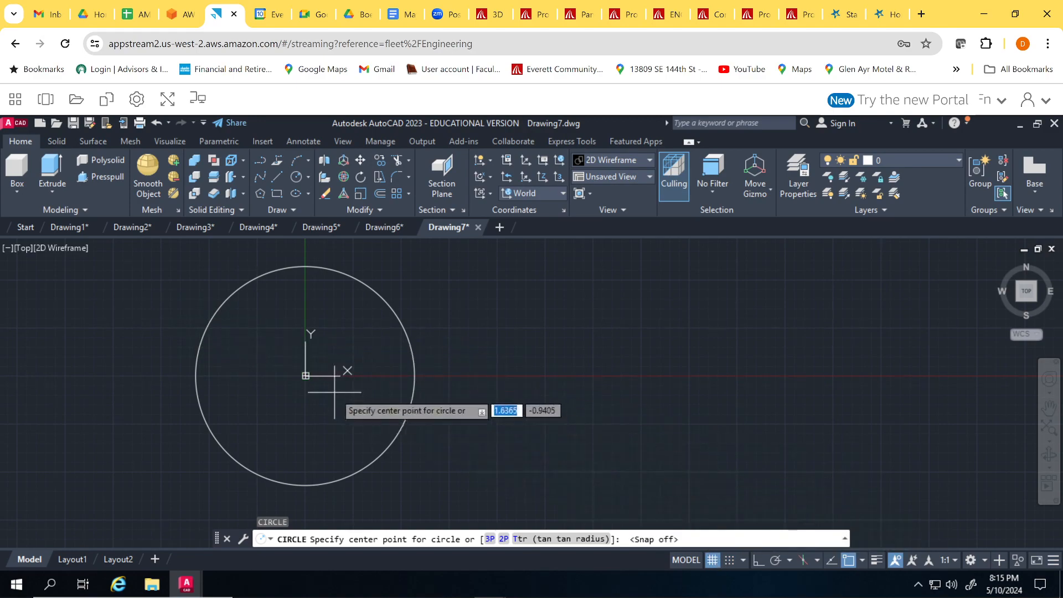
left_click(364, 284)
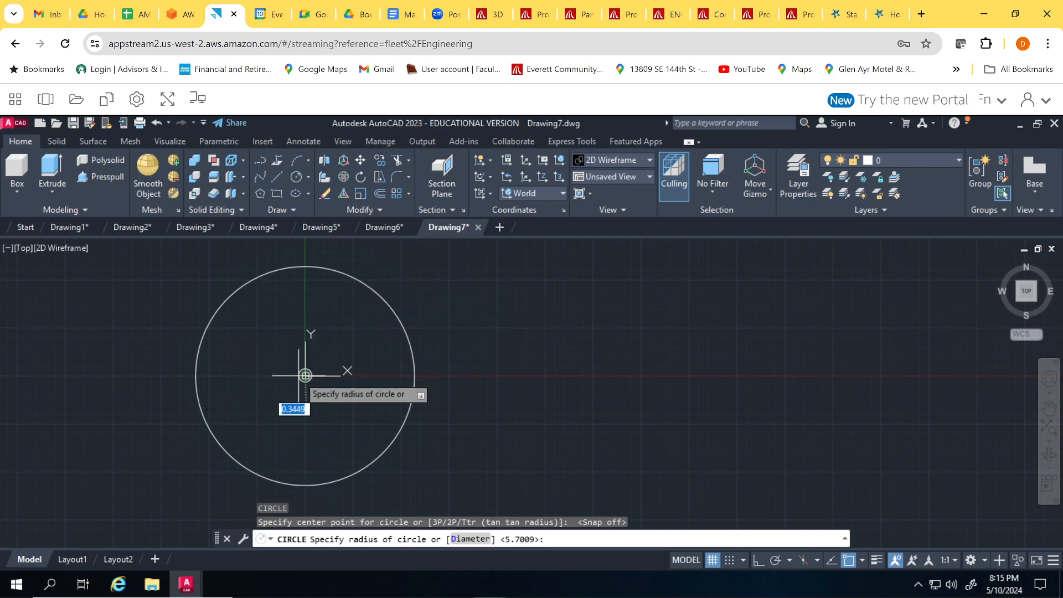
left_click(353, 307)
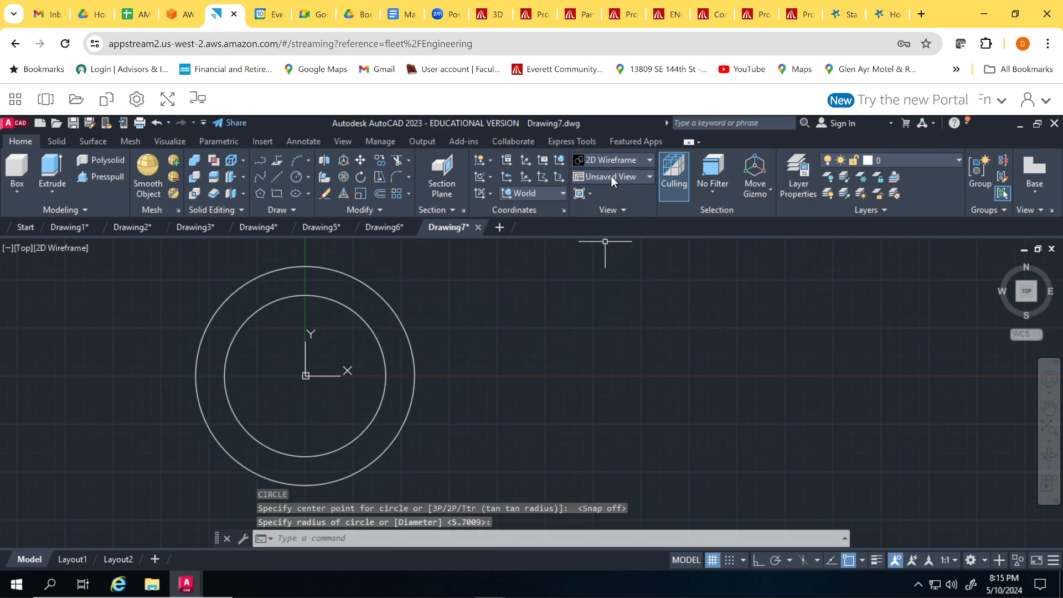
Check that the 3D Modeling workspace is active and set the view to NE Isometric
left_click(986, 563)
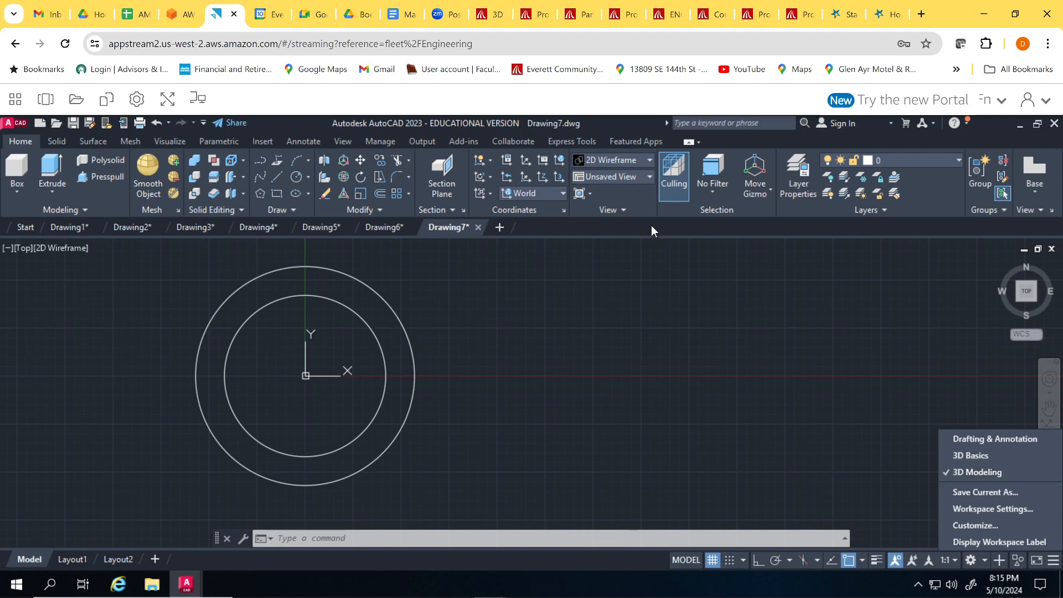
left_click(648, 177)
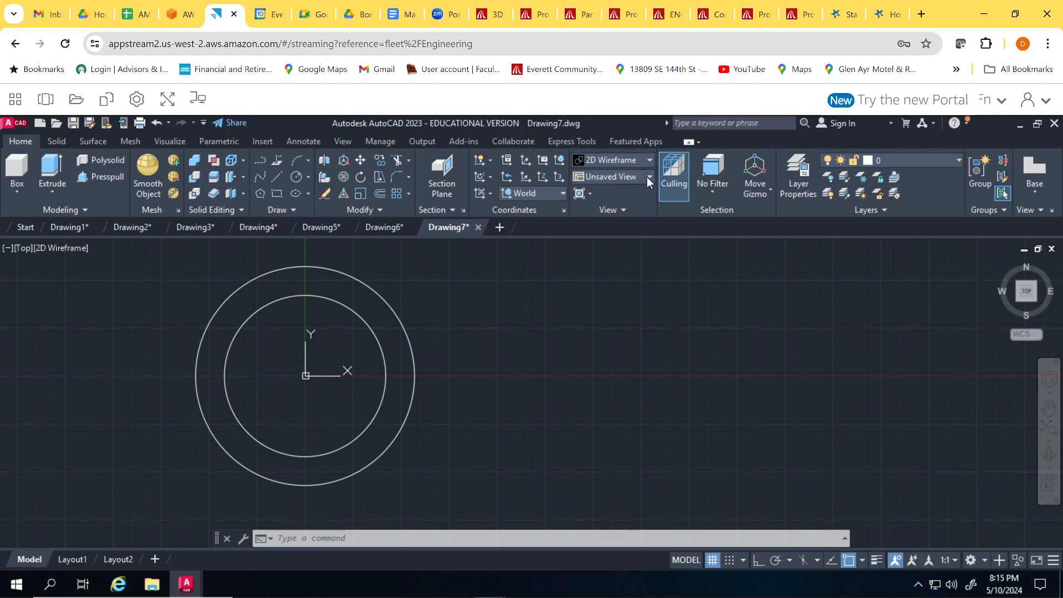
left_click(648, 177)
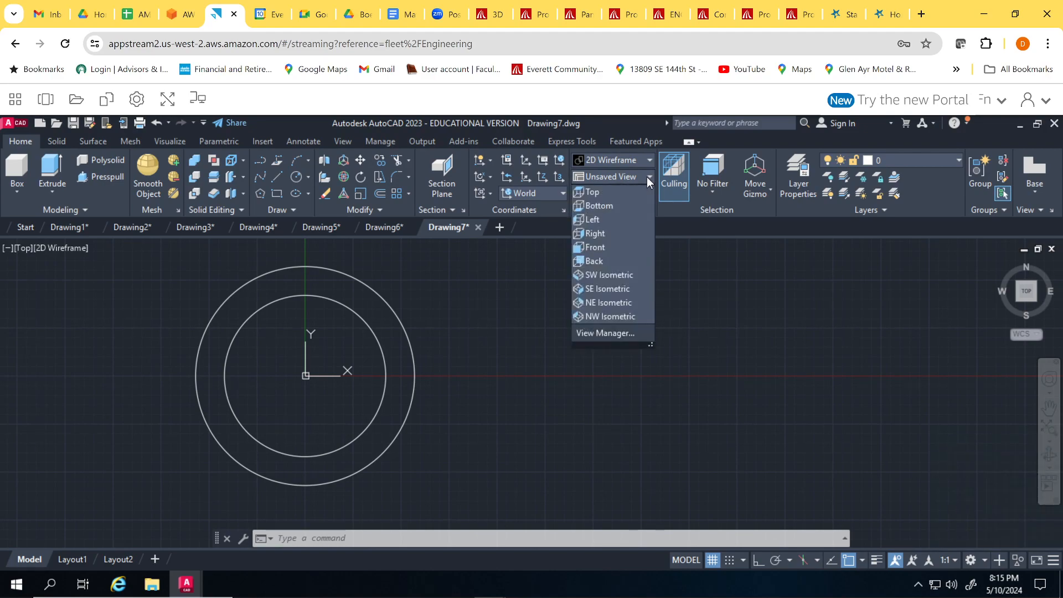
left_click(642, 307)
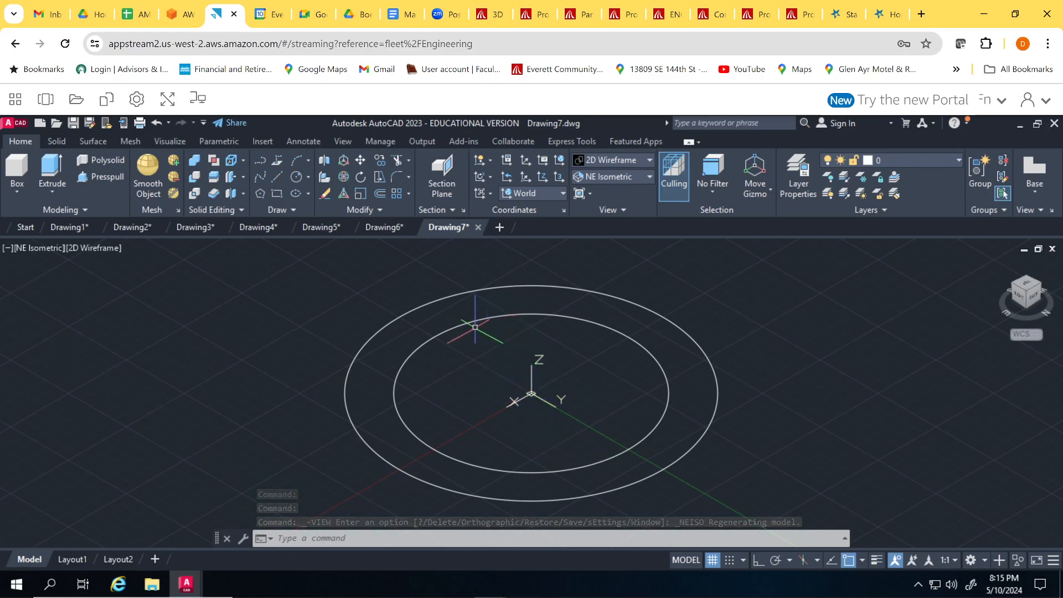
scroll(206, 357, "down", 2)
scroll(205, 357, "up", 2)
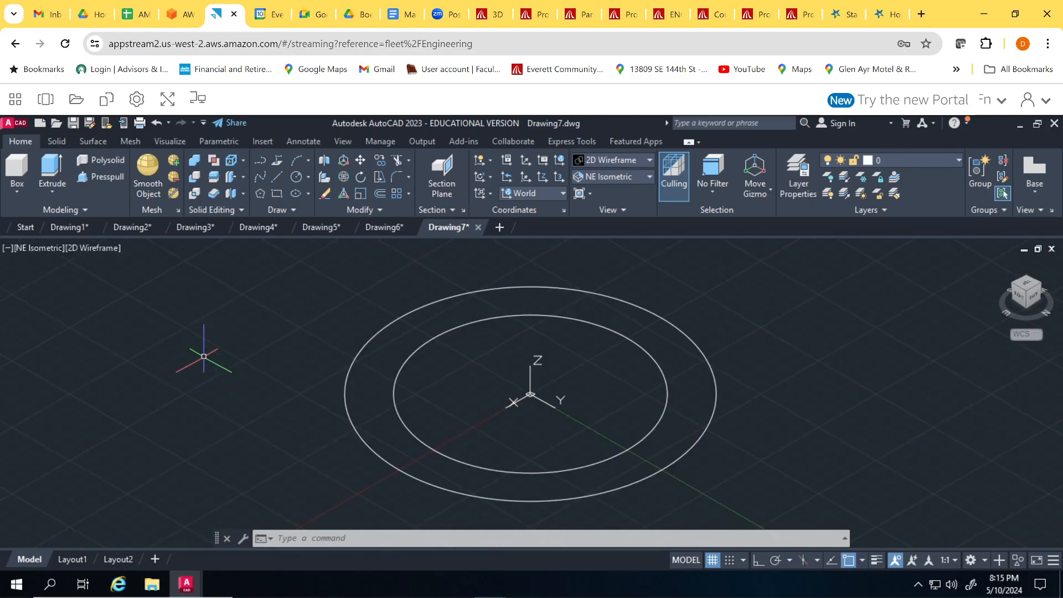
Presspull the area between the two circles upward to a height of about 3.01
left_click(84, 180)
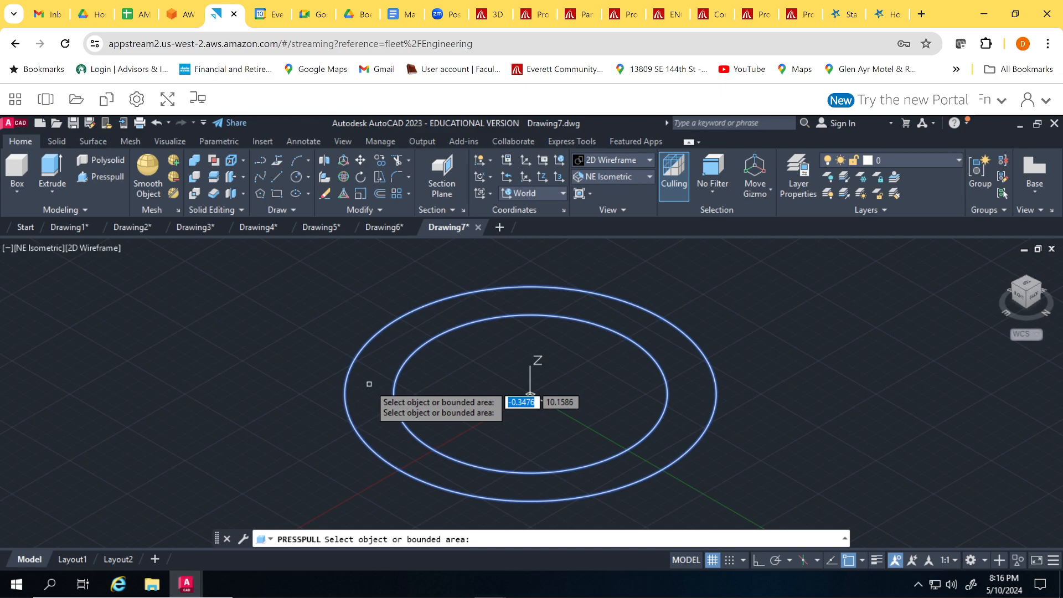
left_click(369, 384)
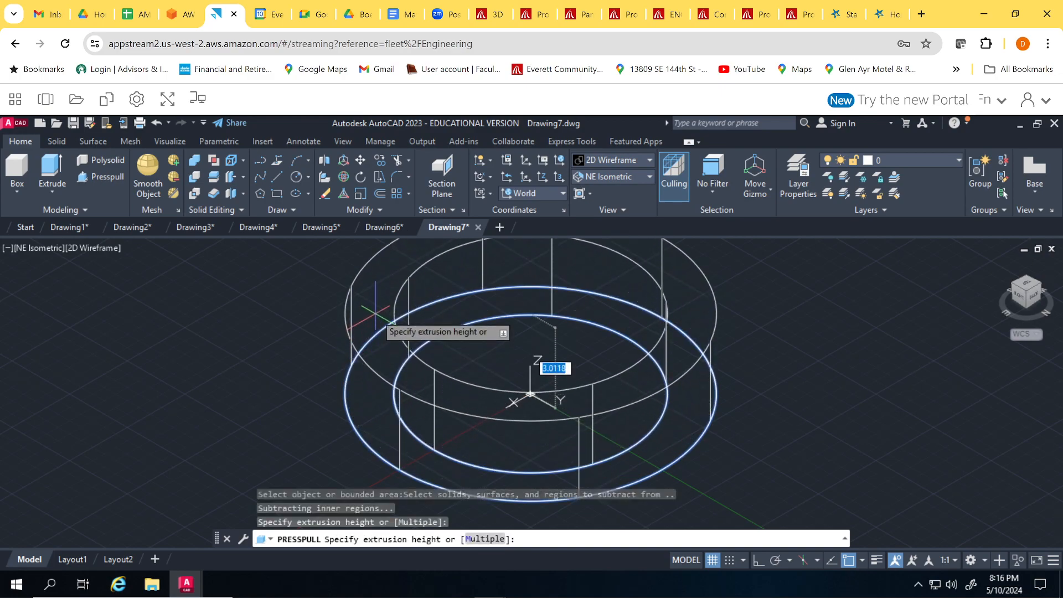
left_click(375, 312)
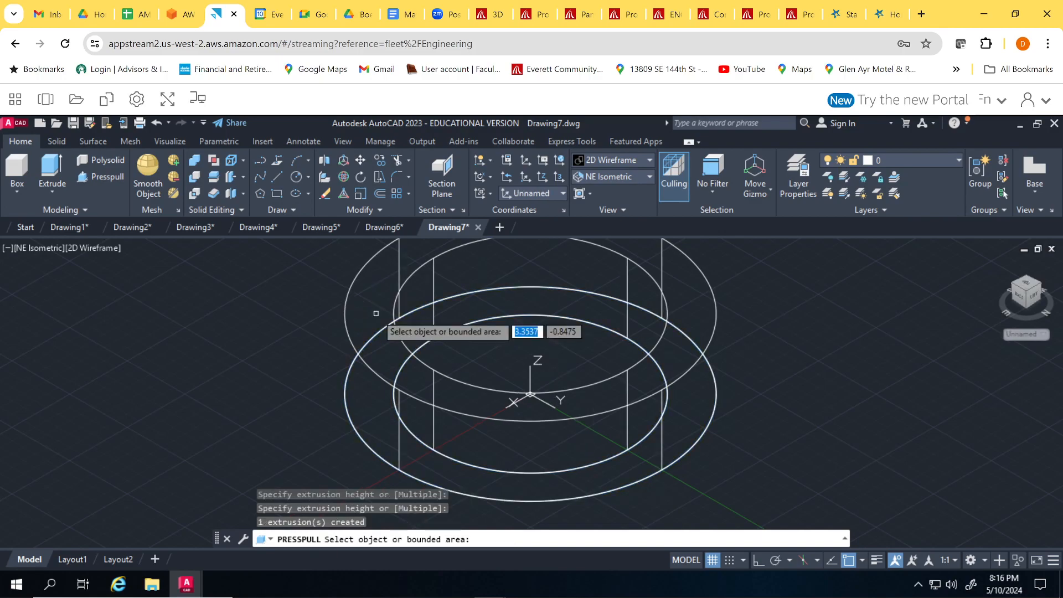
scroll(232, 353, "down", 2)
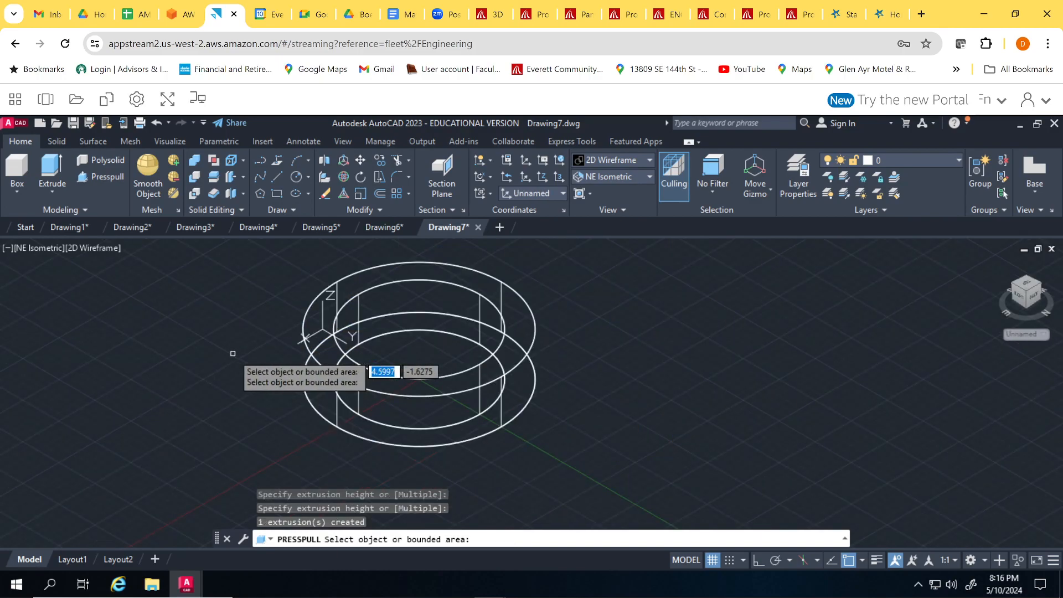
mouse_move(612, 347)
middle_mouse_down()
mouse_move(613, 375)
mouse_move(612, 359)
mouse_move(622, 360)
middle_mouse_up()
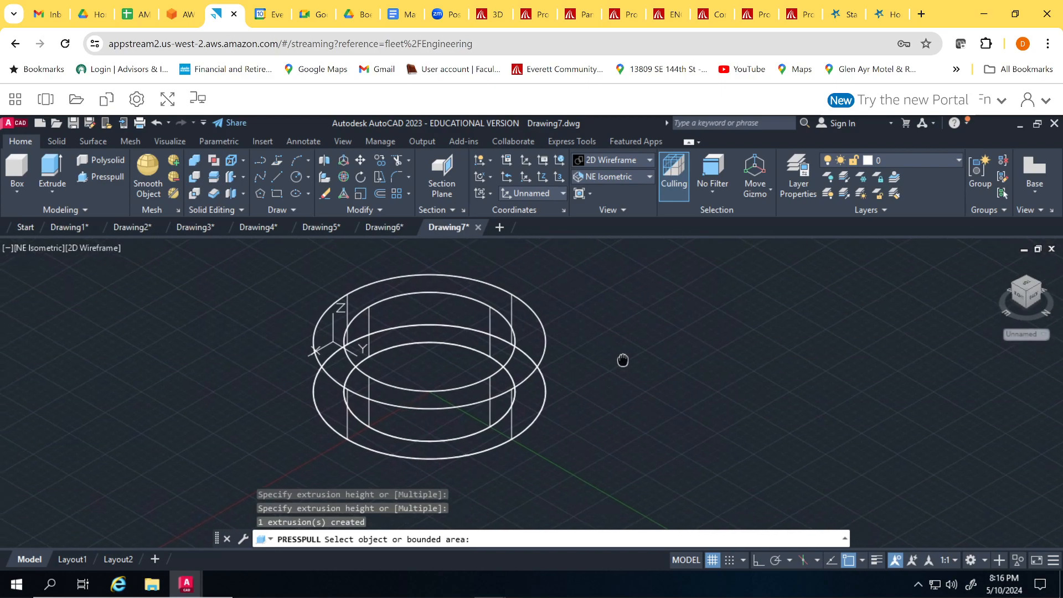
Display the extruded ring in the Shaded with edges visual style
left_click(616, 165)
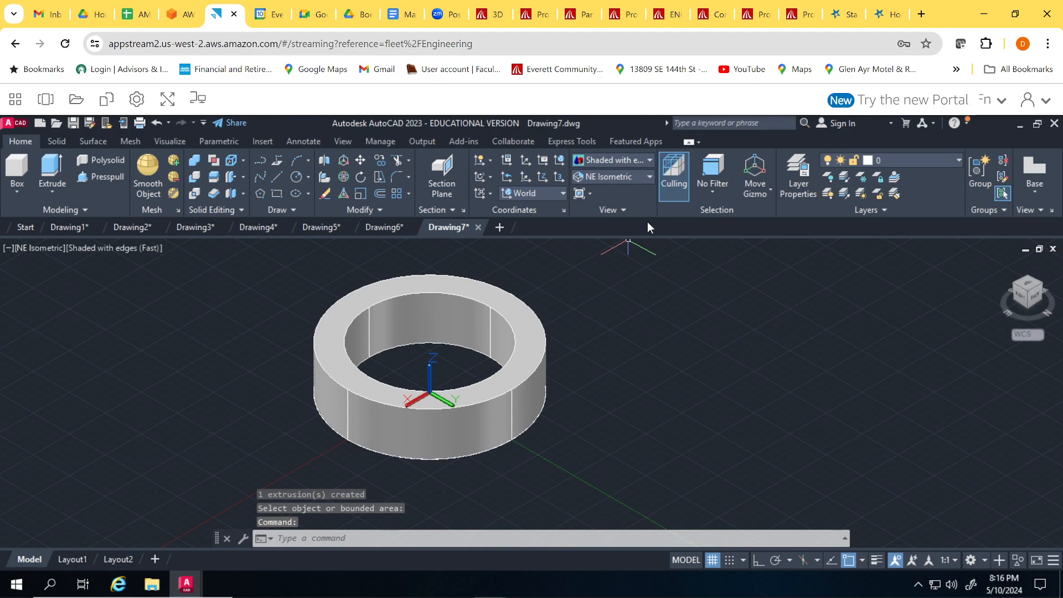
left_click(642, 165)
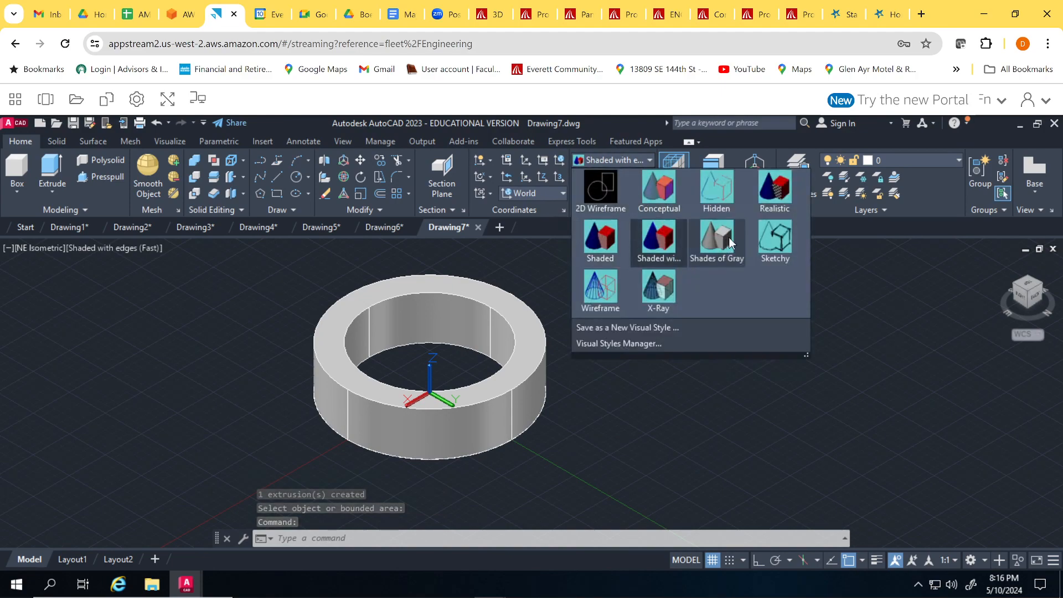
left_click(592, 409)
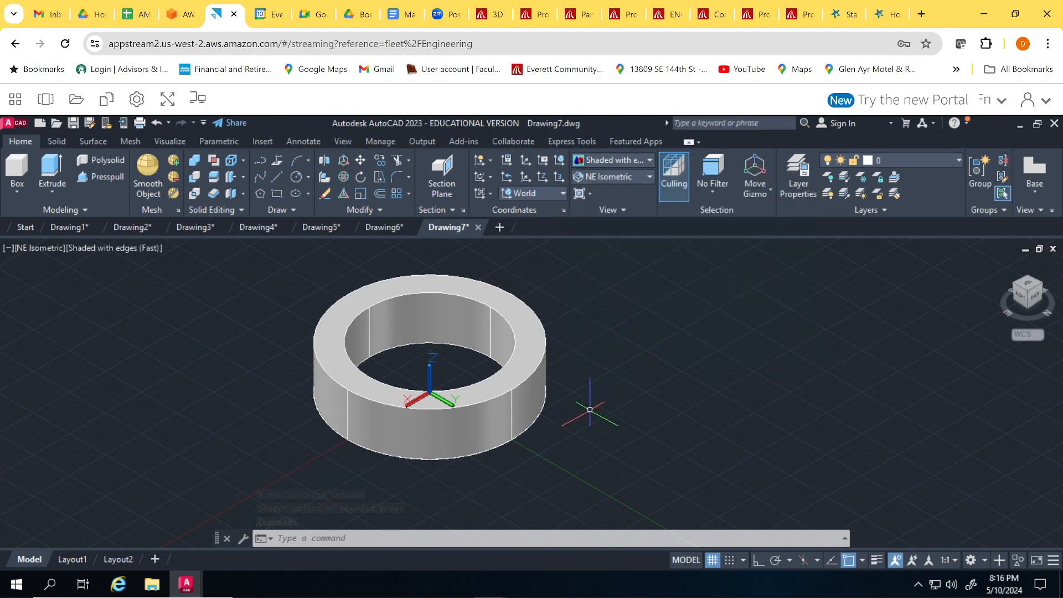
Look at the rectangular frame model in Drawing2, and create another new blank drawing
left_click(132, 229)
left_click(322, 414)
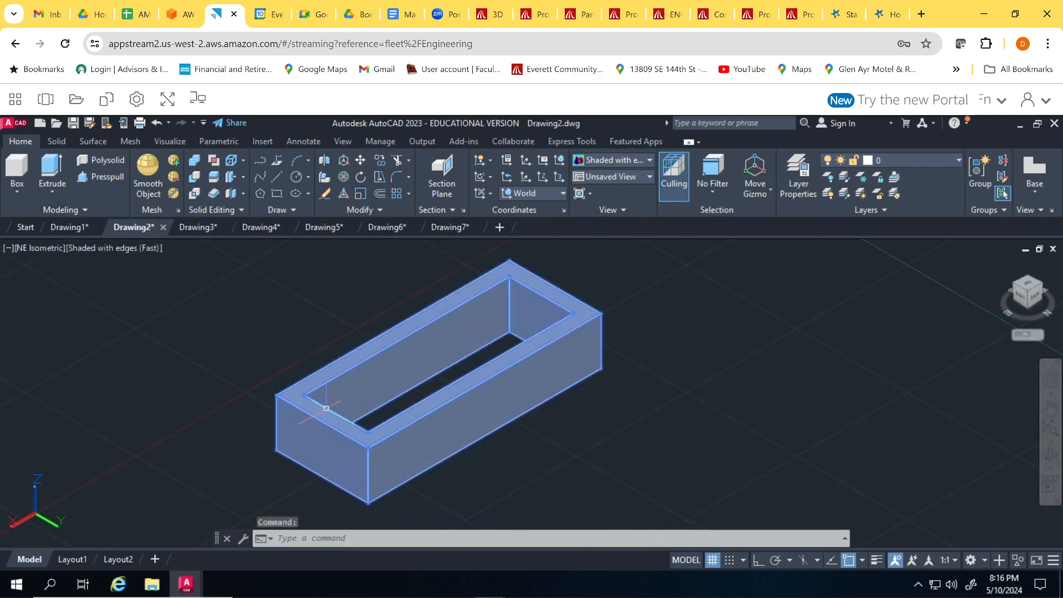
left_click(501, 228)
scroll(189, 408, "down", 1)
mouse_move(190, 408)
middle_mouse_down()
mouse_move(380, 337)
mouse_move(358, 352)
mouse_move(453, 287)
middle_mouse_up()
scroll(377, 341, "up", 2)
scroll(406, 348, "up", 2)
middle_click_drag(391, 359, 434, 328)
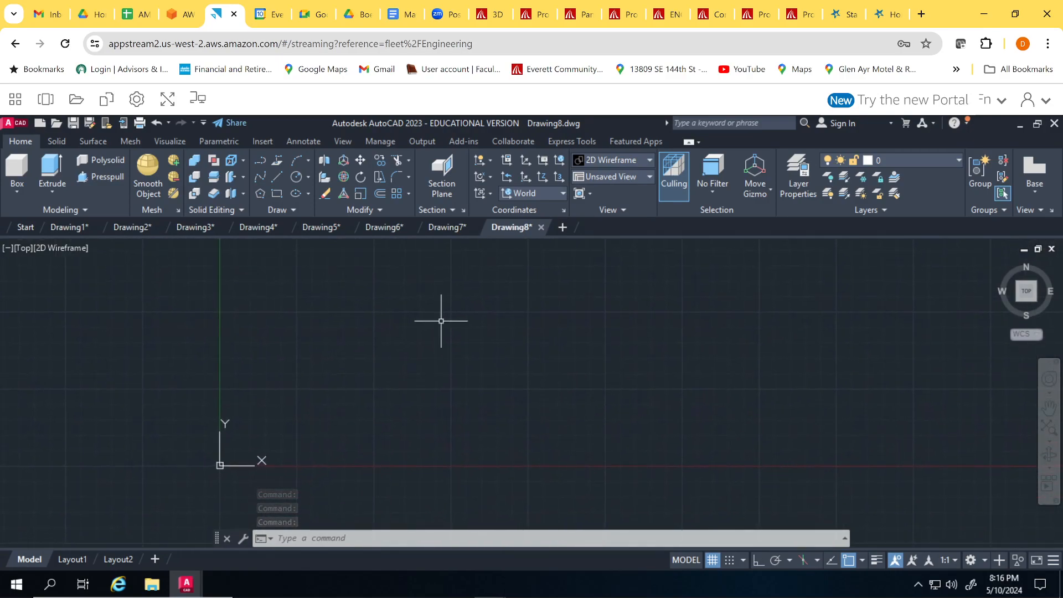
Turn grid snap on and draw a rectangle with its first corner at the origin, extending into positive X and Y
left_click(281, 198)
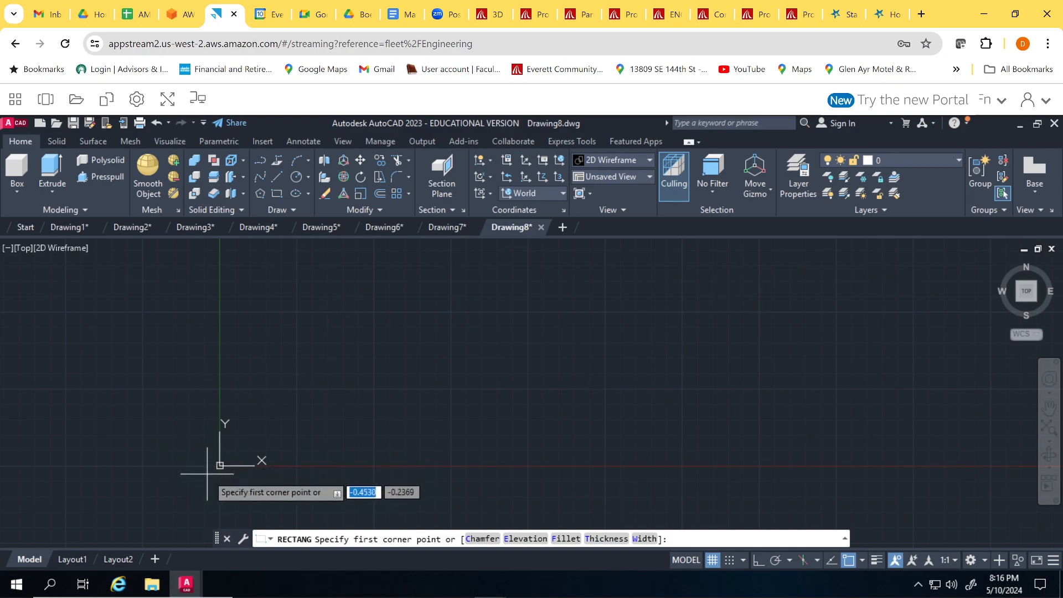
left_click(729, 560)
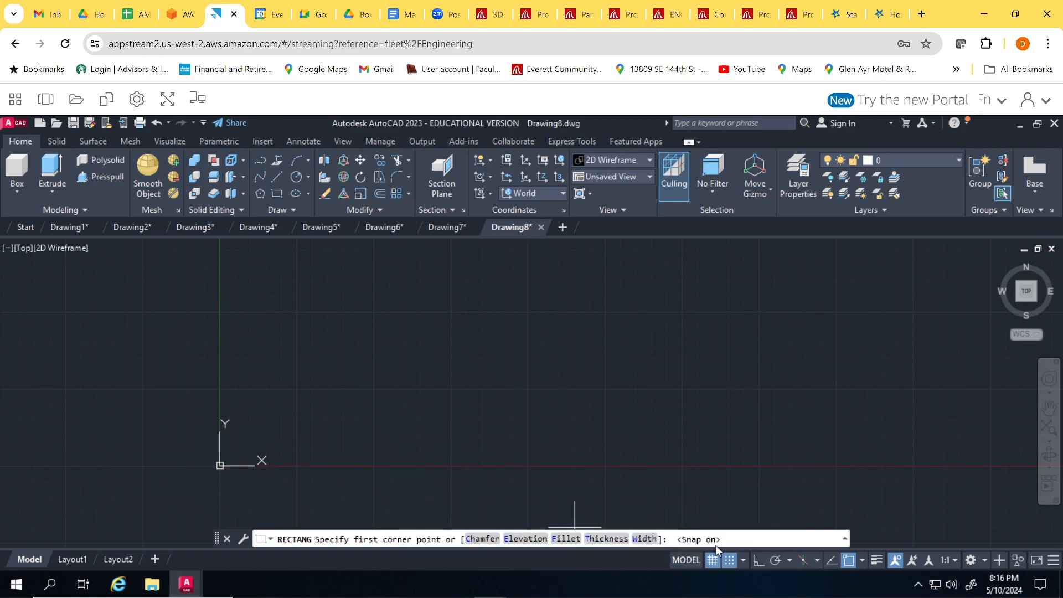
left_click(220, 465)
middle_click_drag(486, 343, 284, 396)
scroll(284, 395, "down", 4)
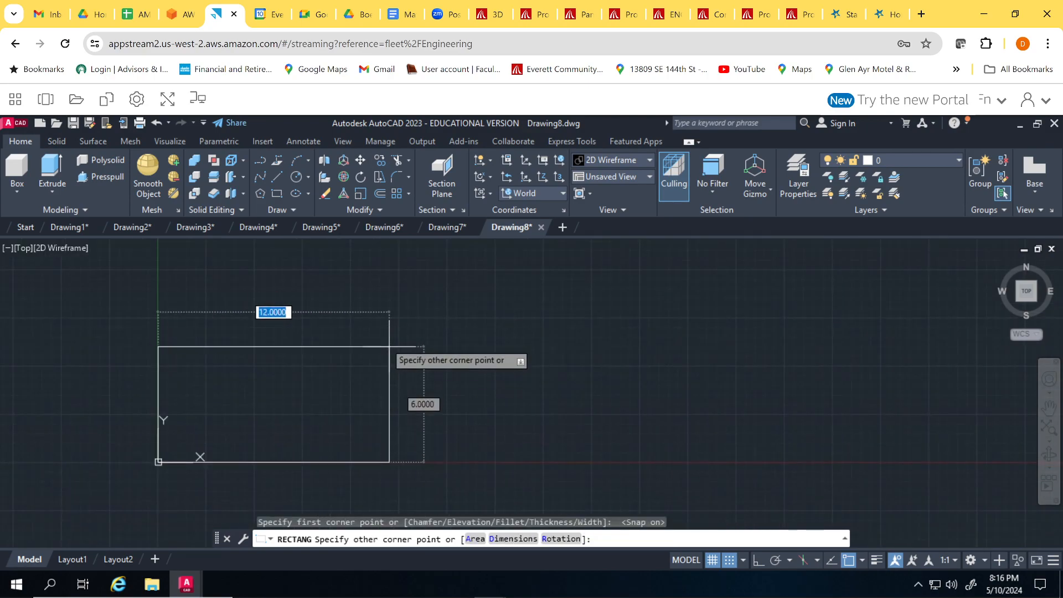
left_click(484, 298)
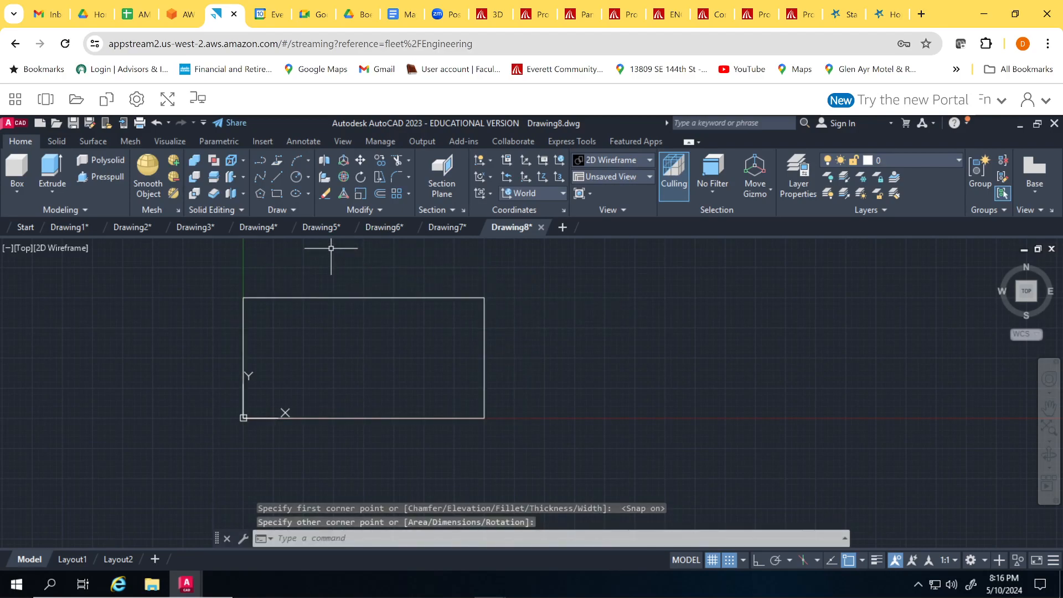
Offset the rectangle inward by 1.5 using the Through option
left_click(380, 195)
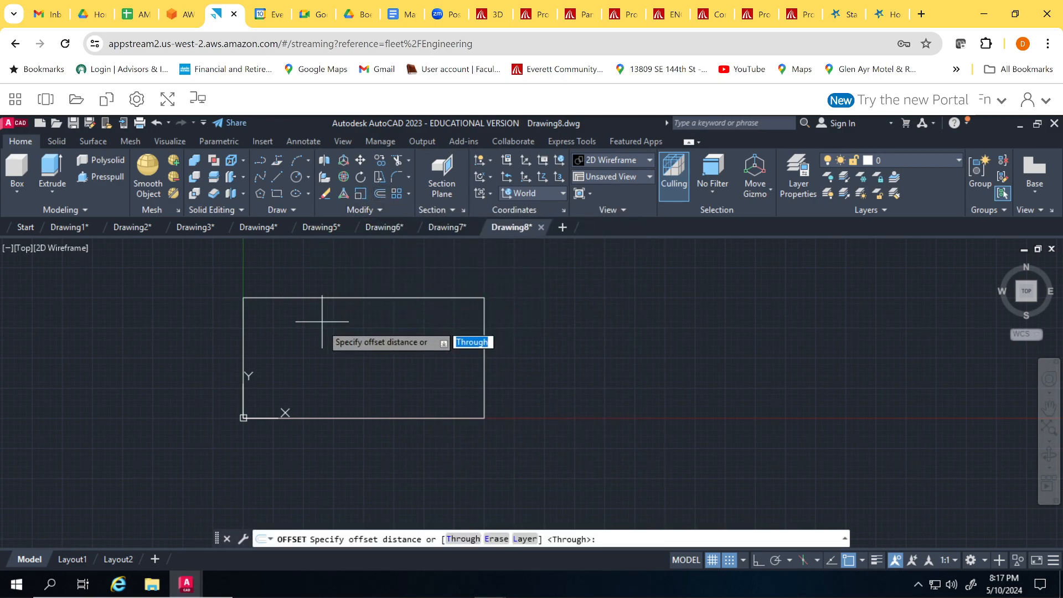
key("Return")
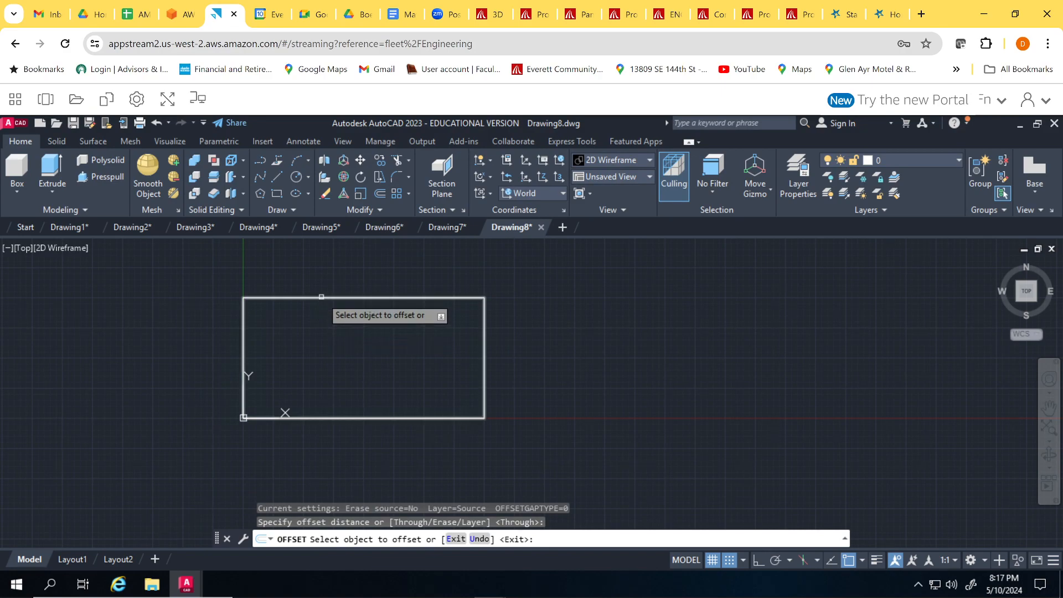
left_click(322, 297)
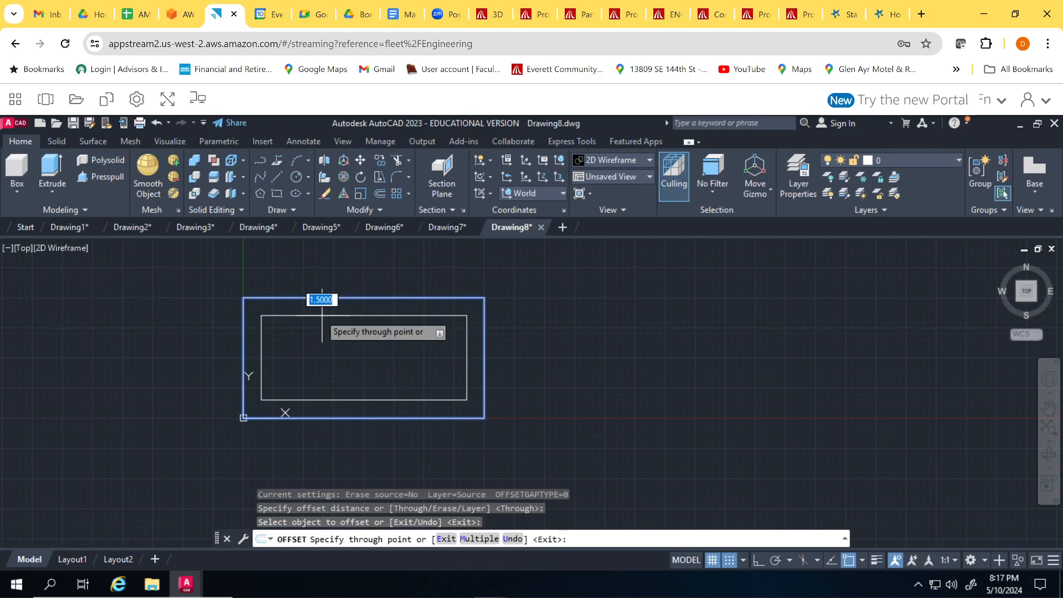
left_click(322, 316)
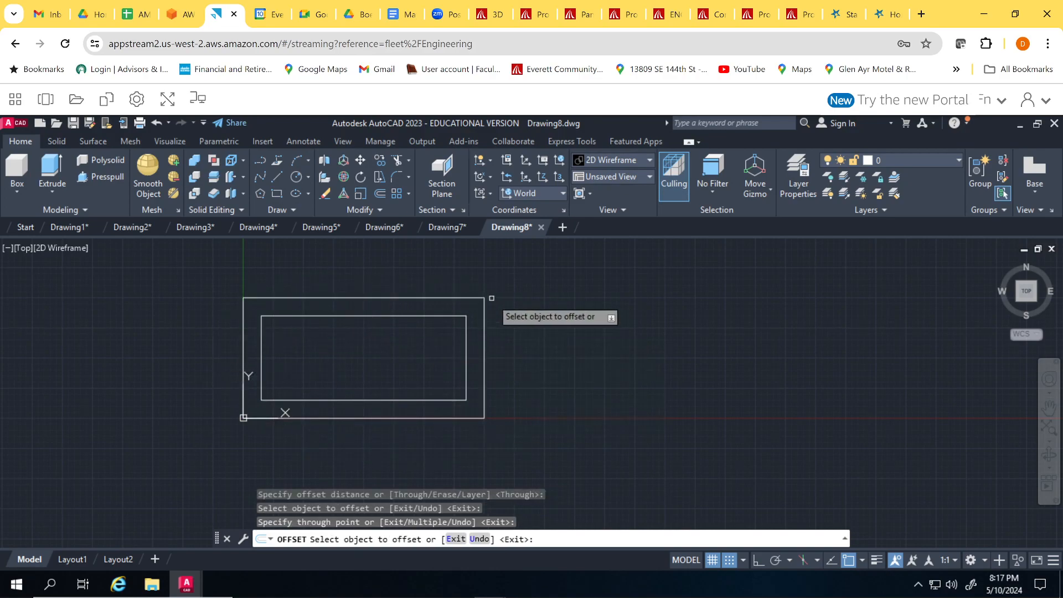
Finish the offset and switch the nested rectangles to the NE Isometric view
scroll(162, 353, "up", 2)
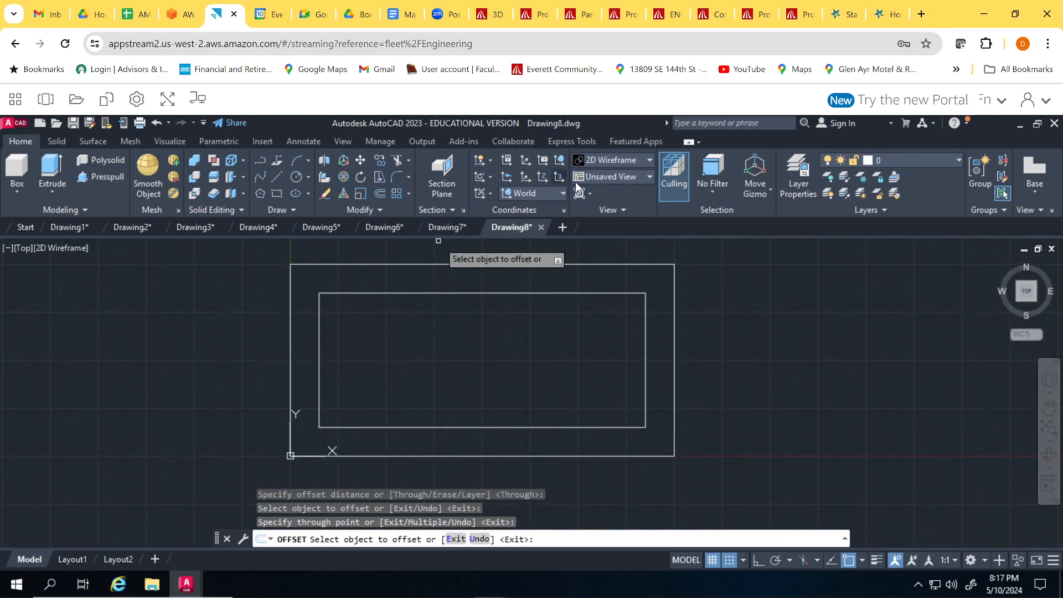
left_click(615, 183)
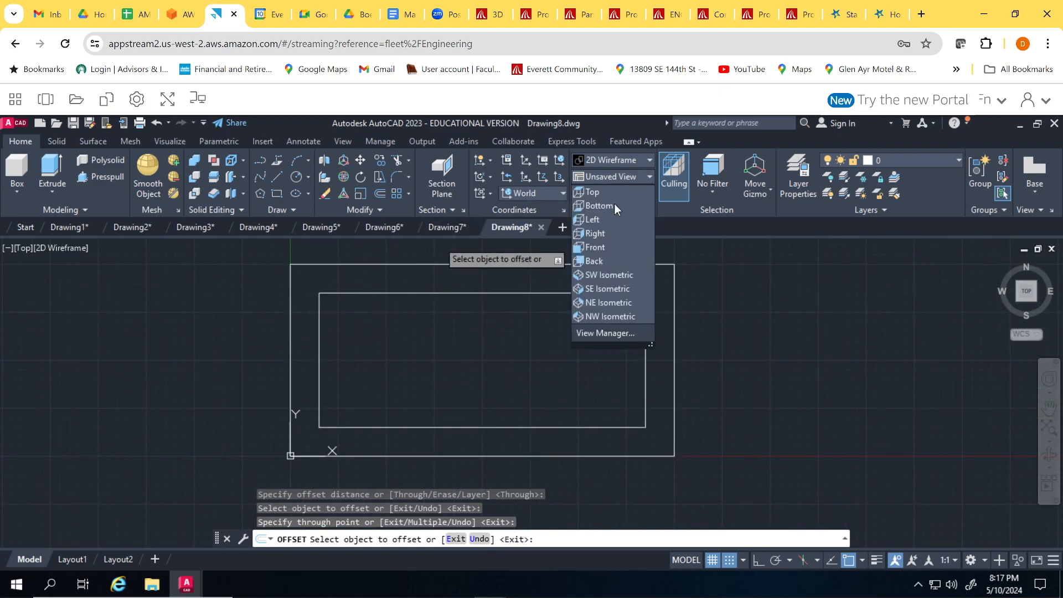
left_click(618, 305)
scroll(539, 320, "down", 2)
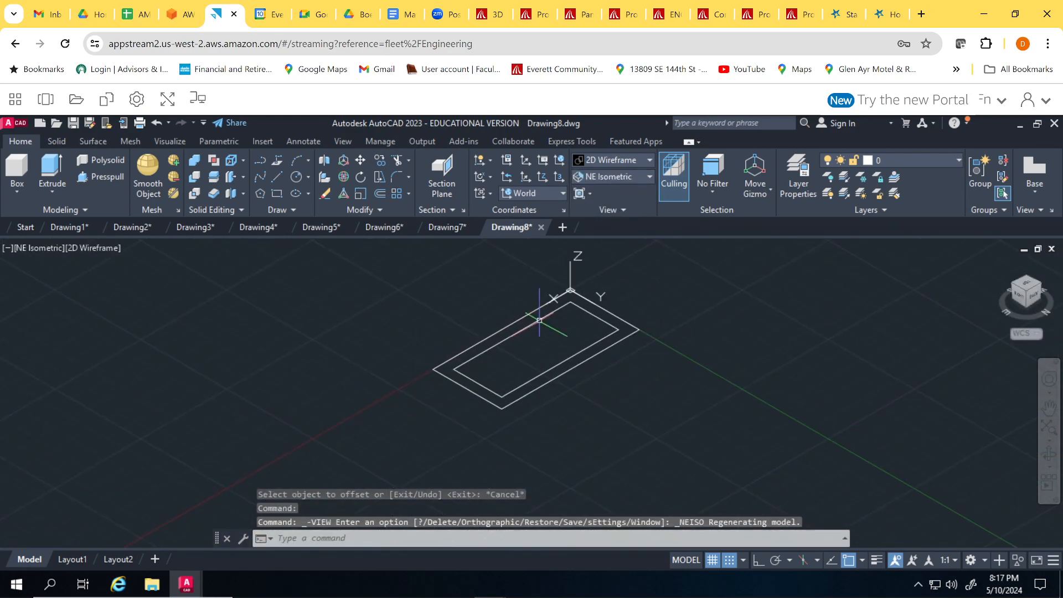
scroll(500, 359, "up", 3)
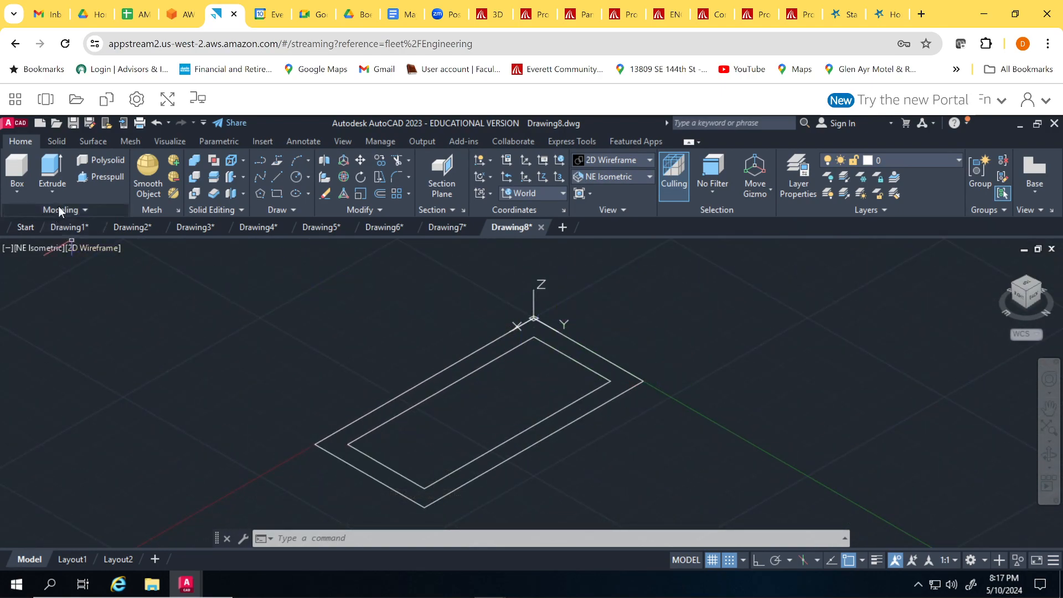
Press-pull the area between the two rectangles upward and display the solid frame in the Shades of Gray visual style
left_click(83, 179)
left_click(350, 444)
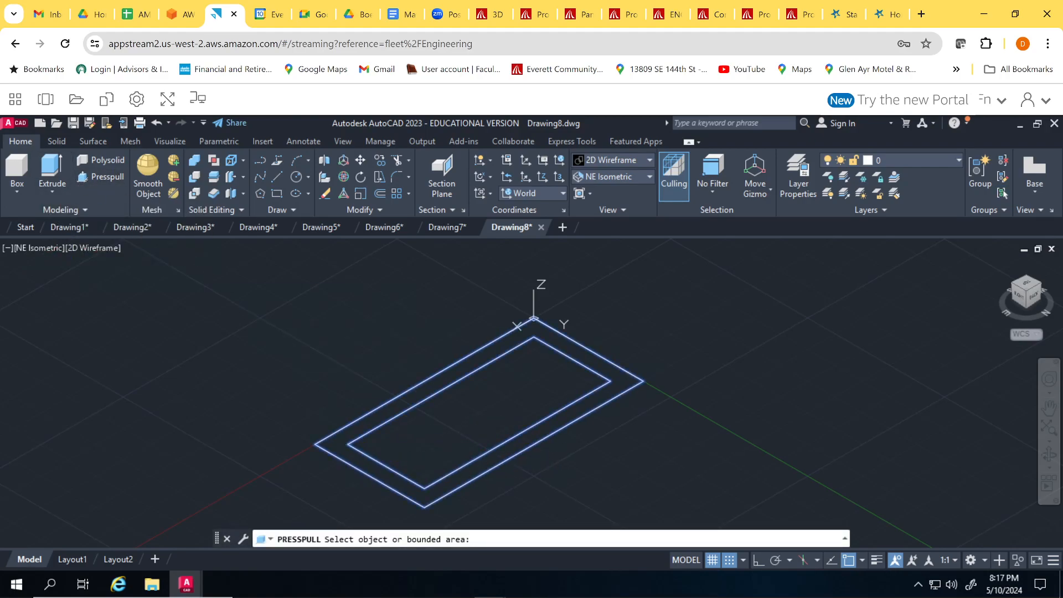
left_click(350, 369)
left_click(590, 162)
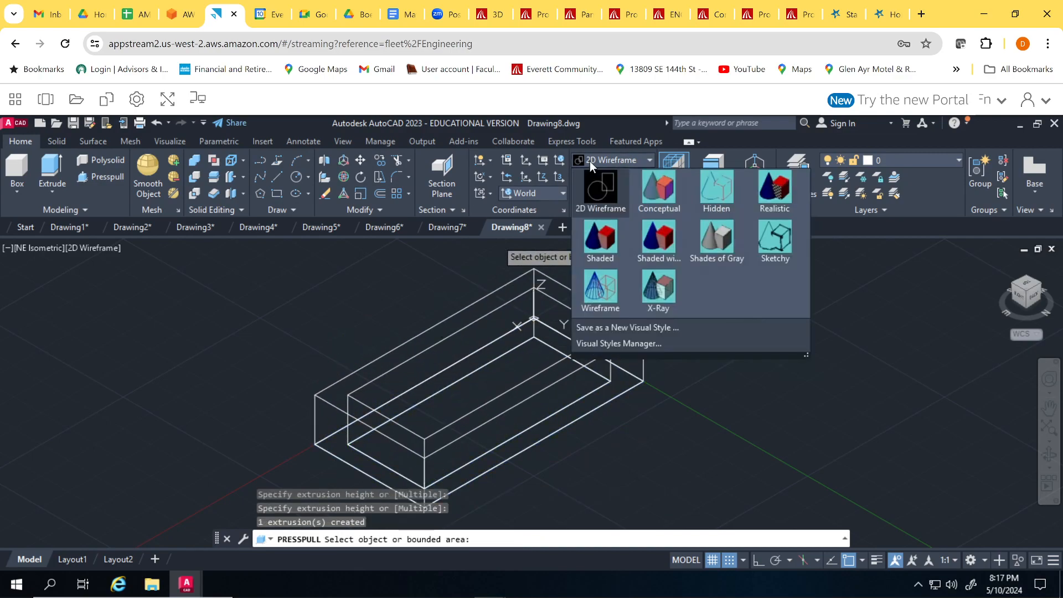
left_click(706, 230)
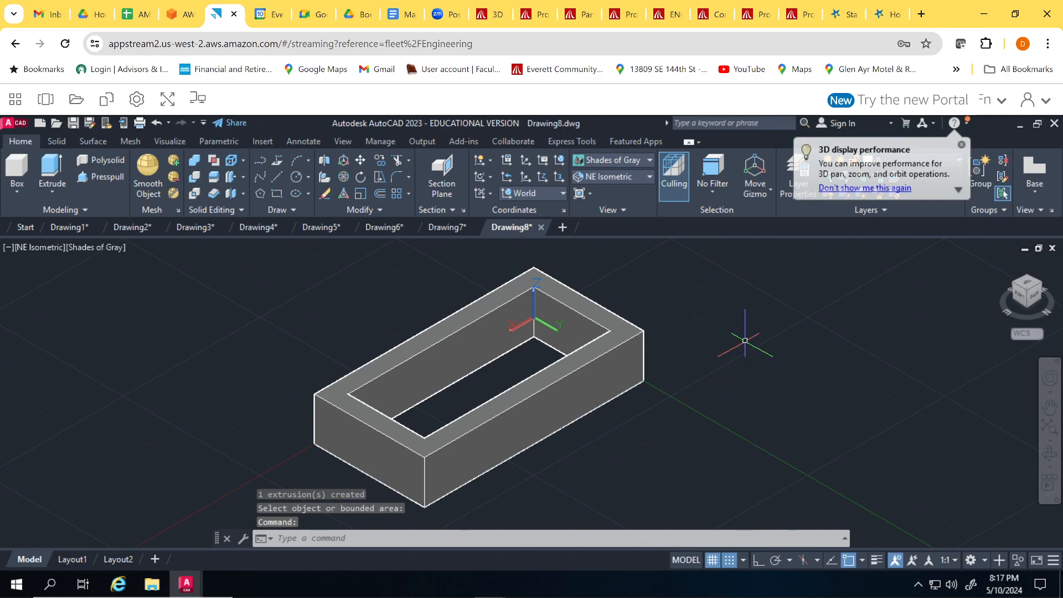
Look at the rounded rectangular frame model in Drawing3, and create a new blank drawing for it
left_click(181, 227)
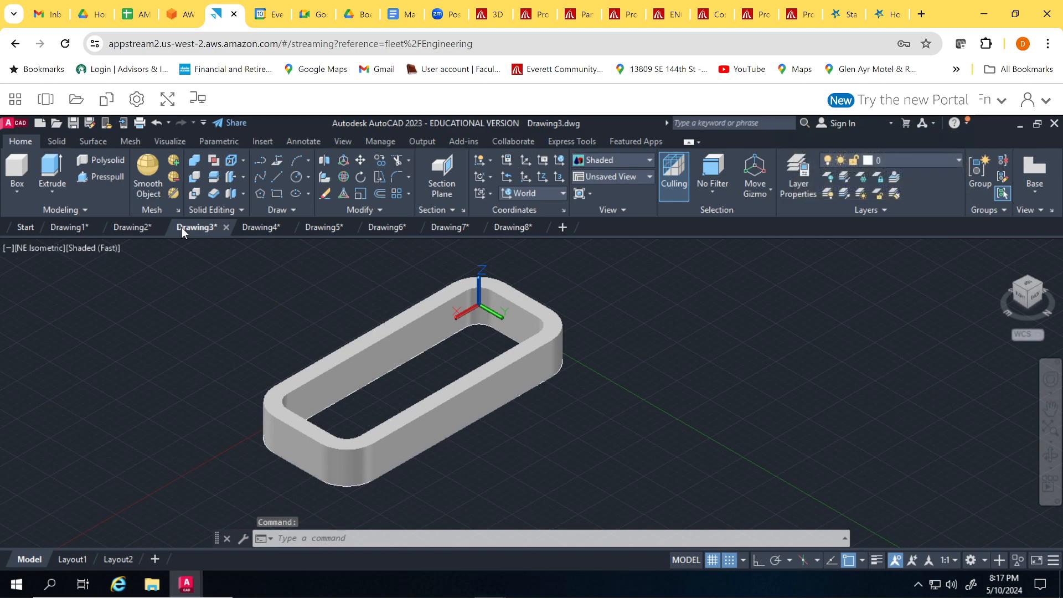
left_click(556, 231)
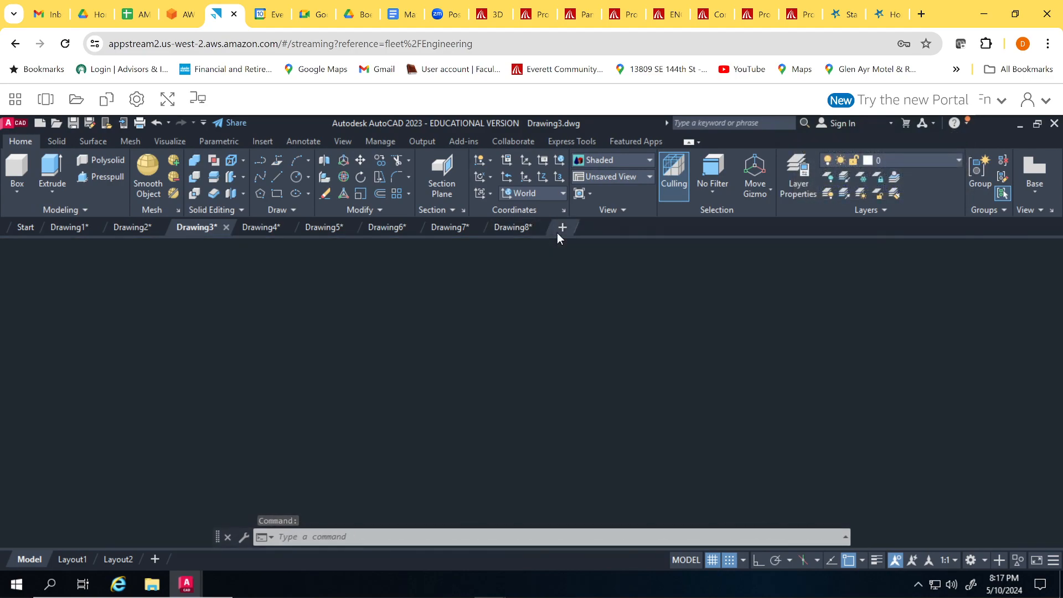
Turn grid snap on and draw a rectangle from the origin into positive X and Y in the new drawing
left_click(276, 193)
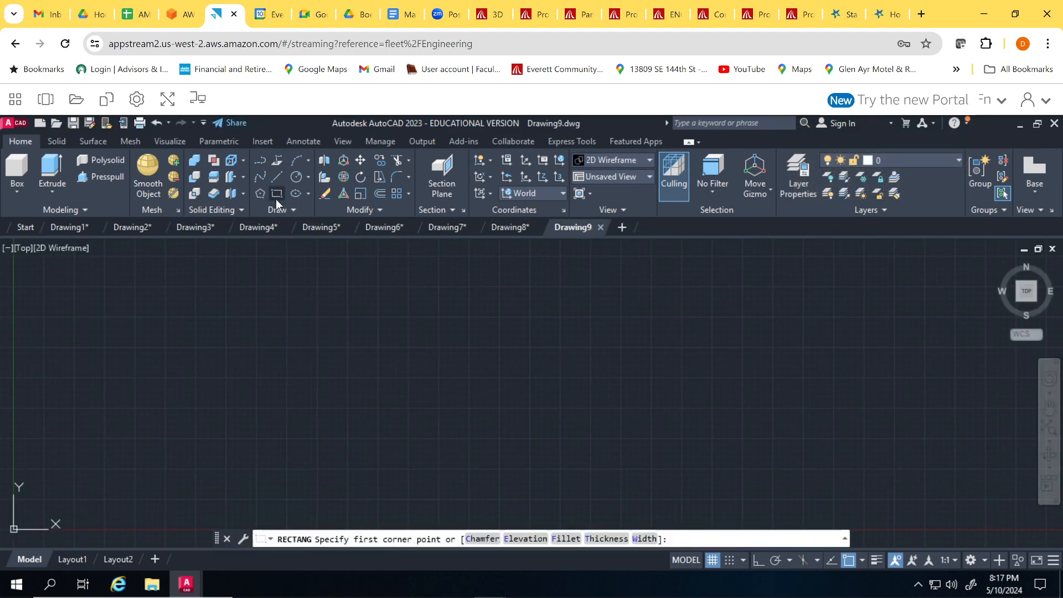
middle_click_drag(154, 363, 399, 304)
scroll(398, 304, "up", 2)
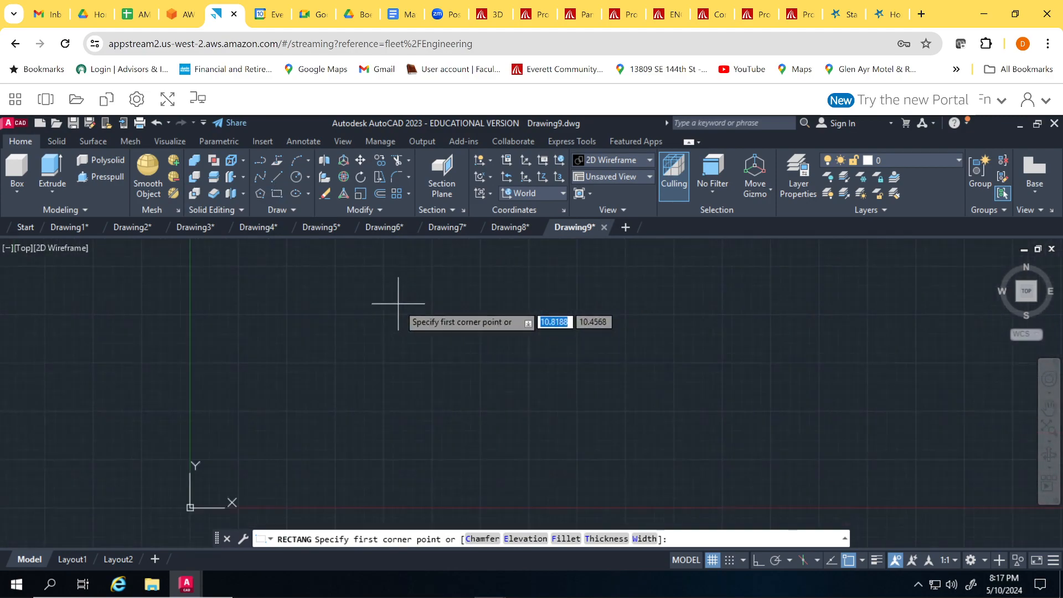
scroll(288, 363, "up", 2)
middle_click_drag(288, 363, 392, 291)
middle_click_drag(297, 385, 309, 325)
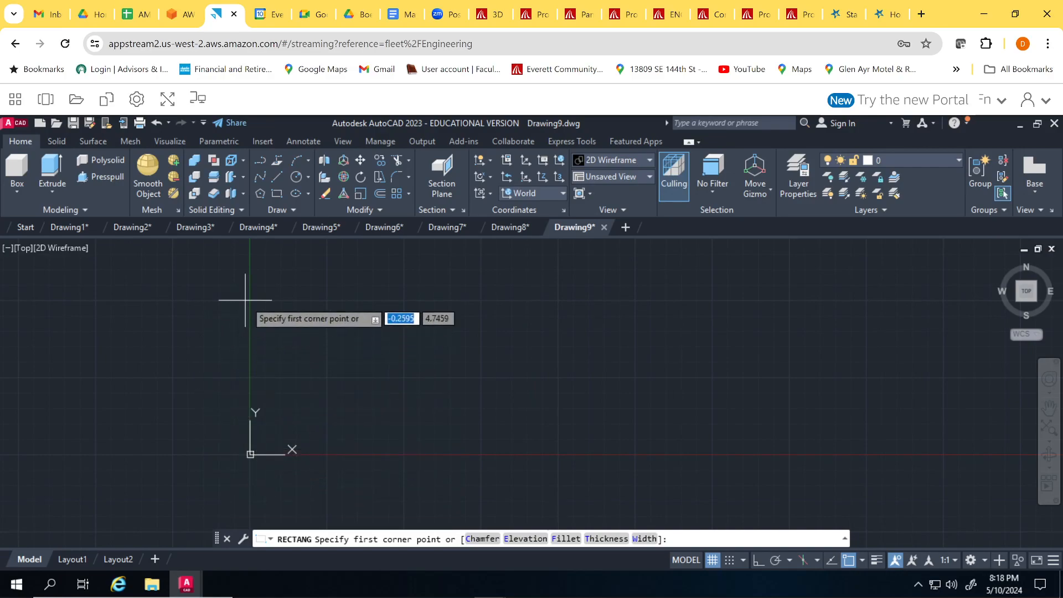
left_click(279, 196)
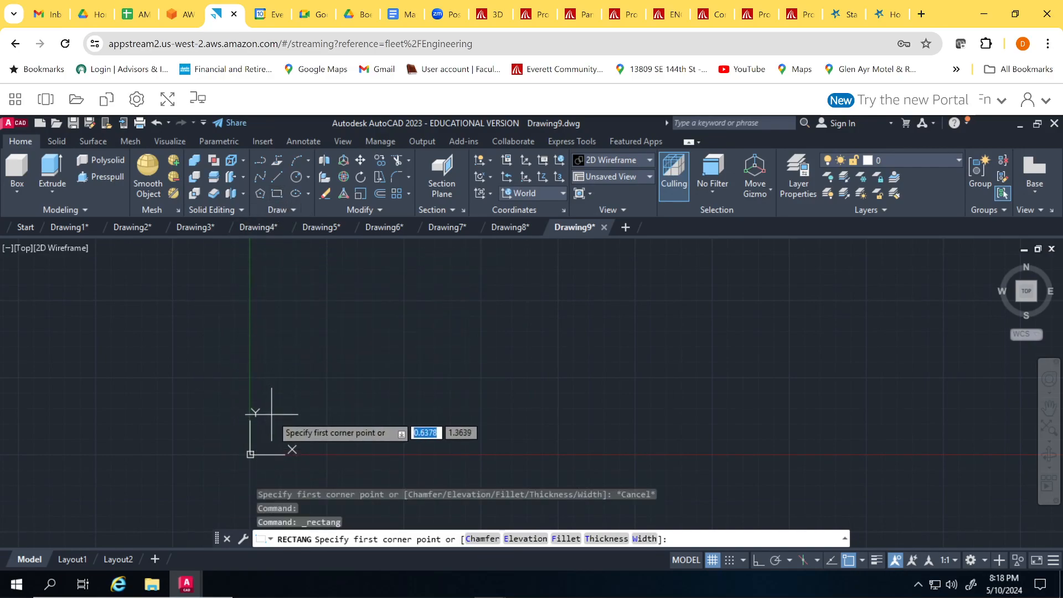
left_click(729, 560)
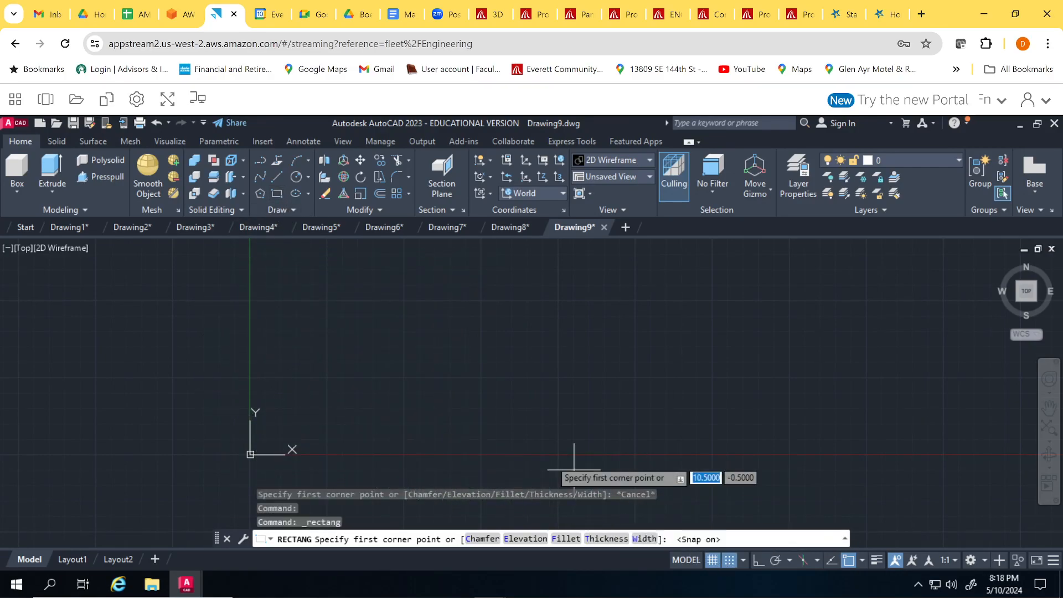
left_click(250, 454)
middle_click_drag(650, 285, 530, 349)
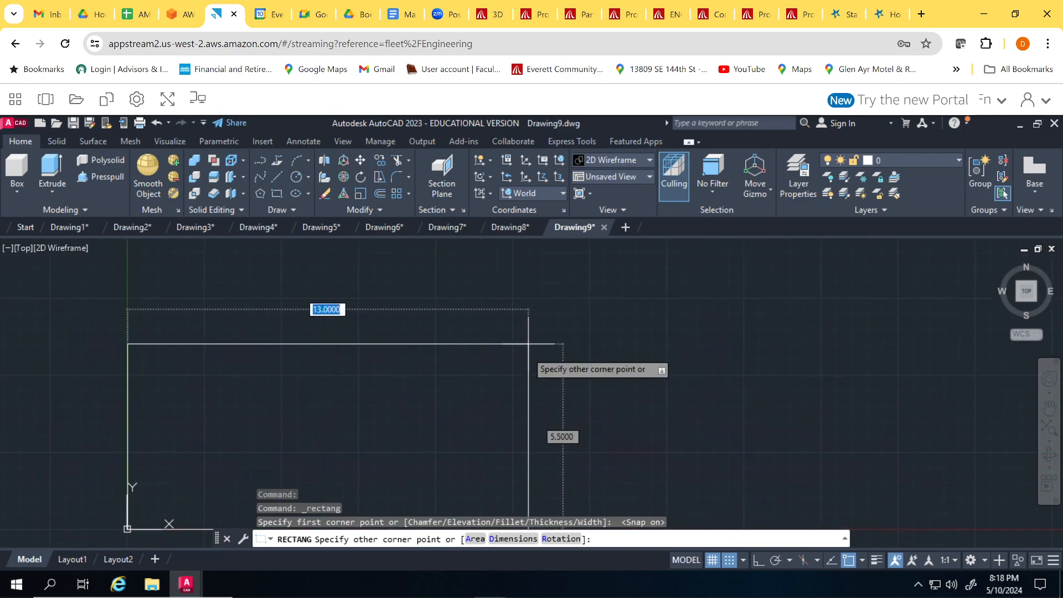
left_click(589, 299)
mouse_move(404, 340)
middle_mouse_down()
mouse_move(512, 272)
mouse_move(516, 303)
middle_mouse_up()
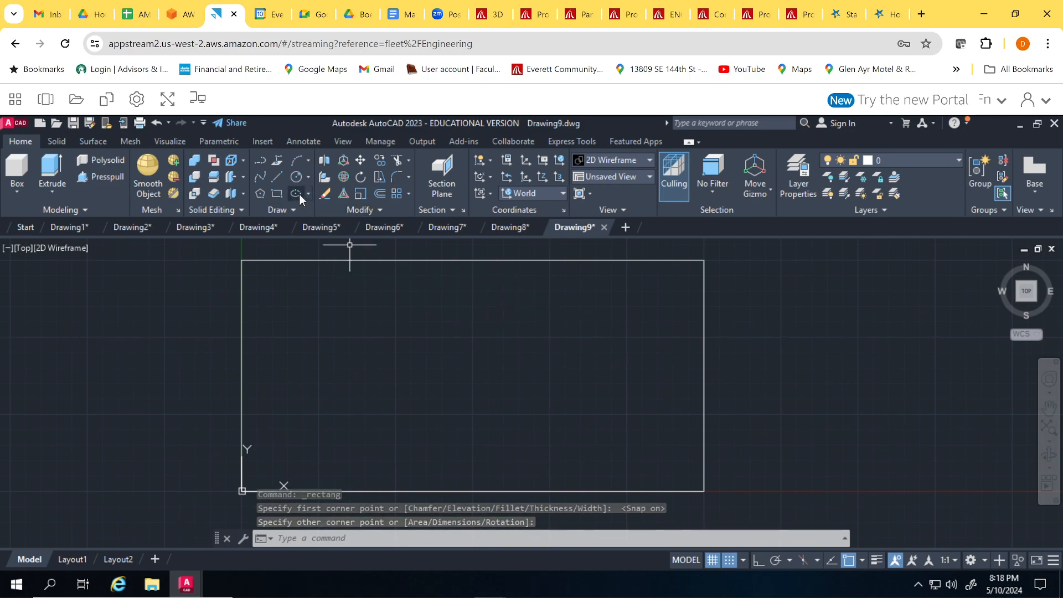
Fillet the rectangle's upper-left corner with a radius of 1
left_click(408, 177)
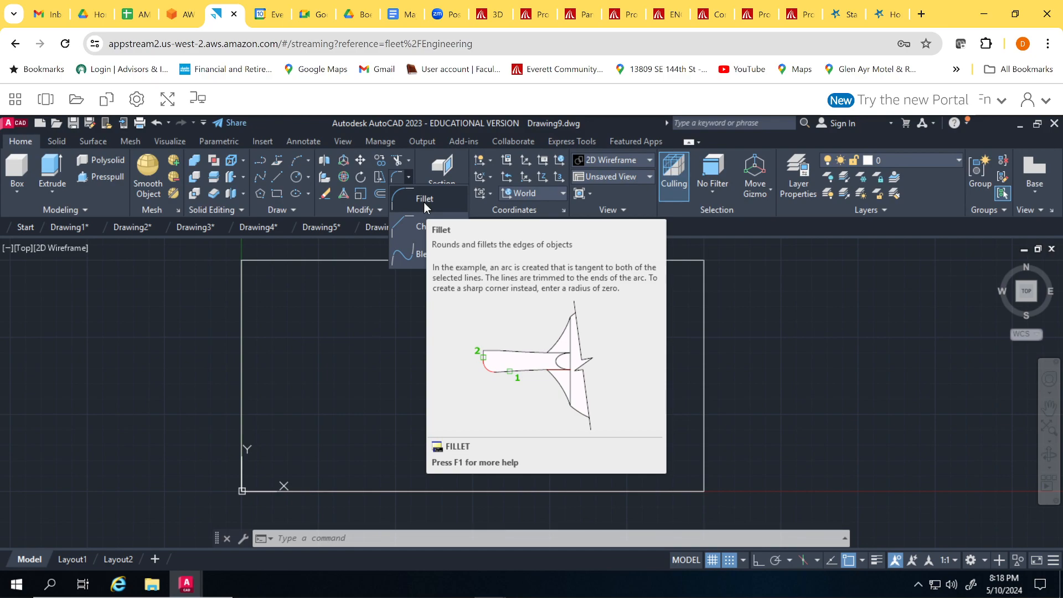
left_click(423, 200)
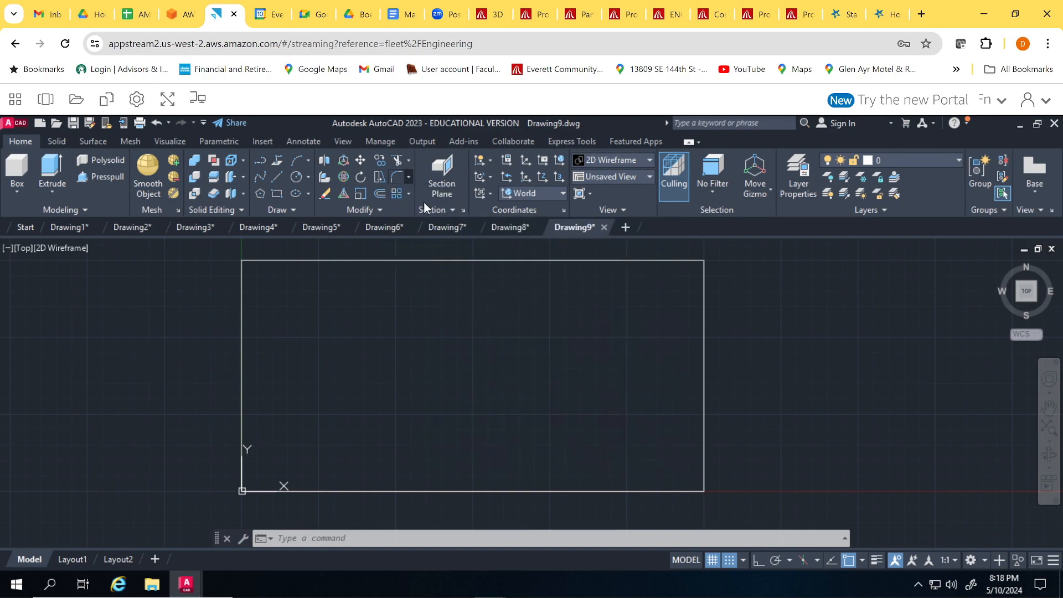
left_click(241, 345)
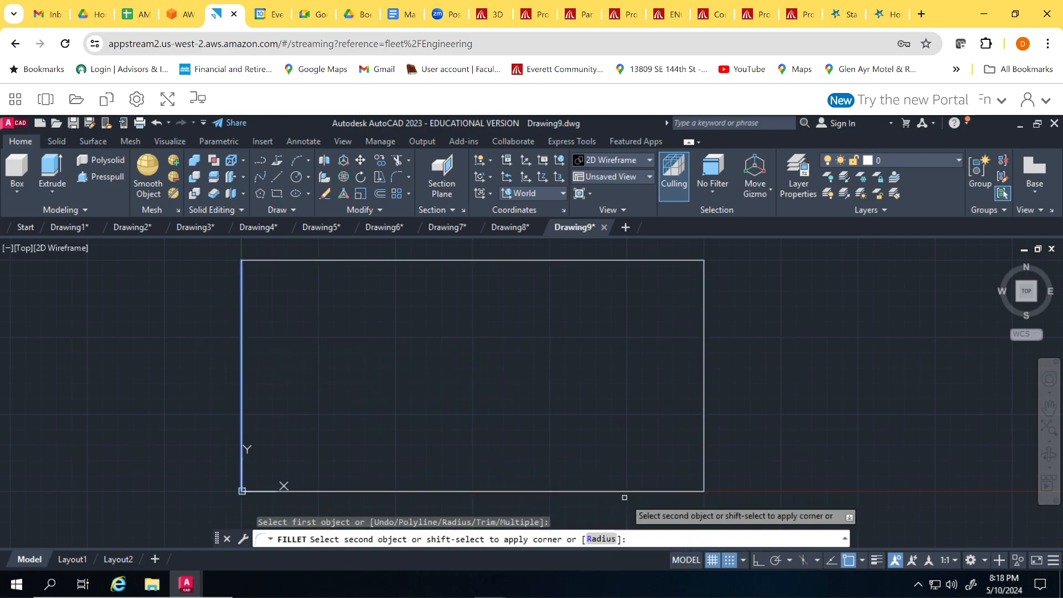
left_click(602, 540)
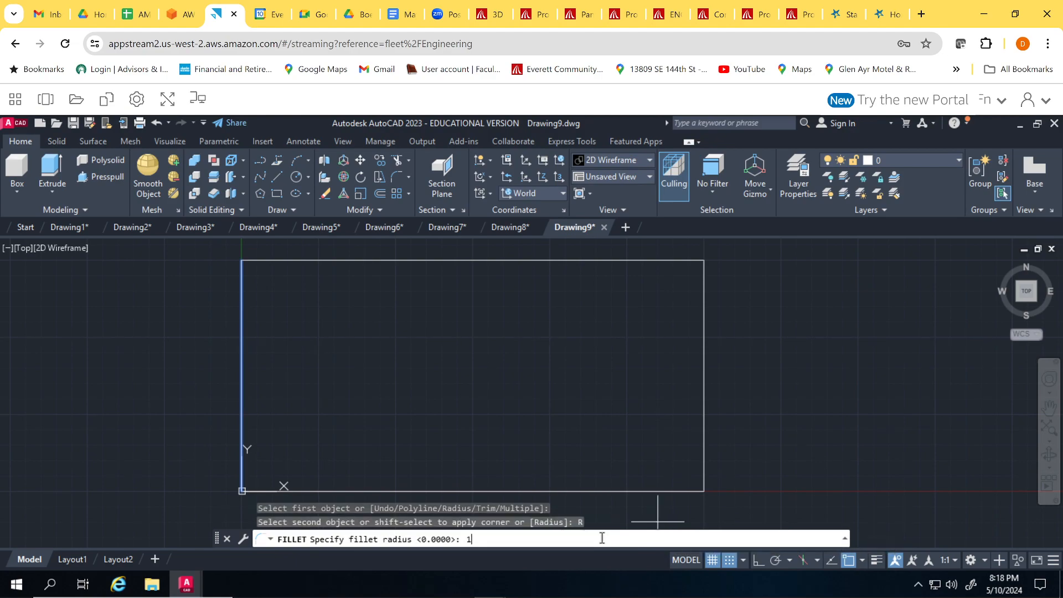
key("Return")
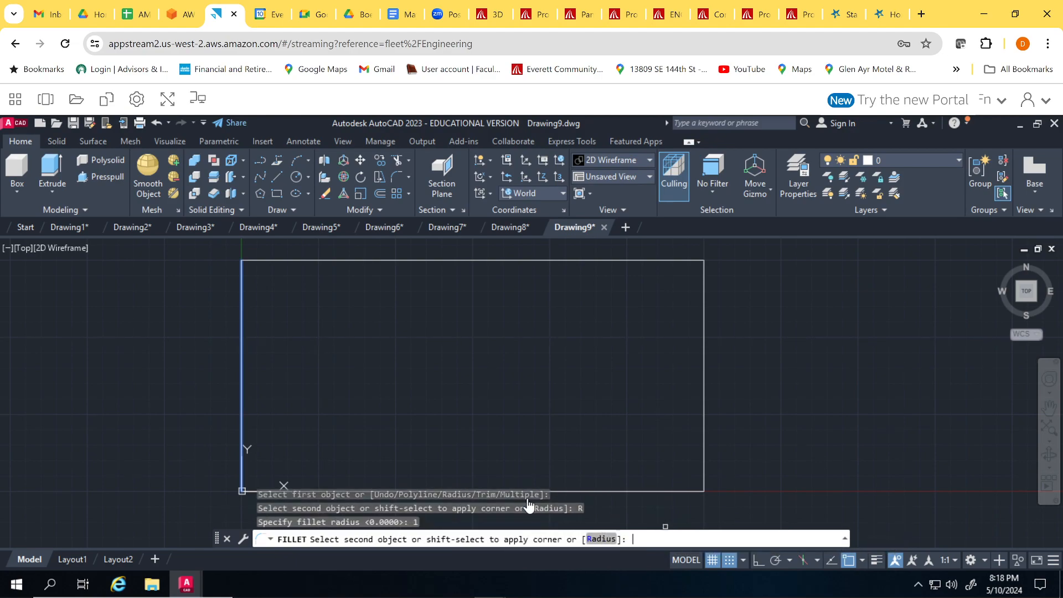
left_click(310, 264)
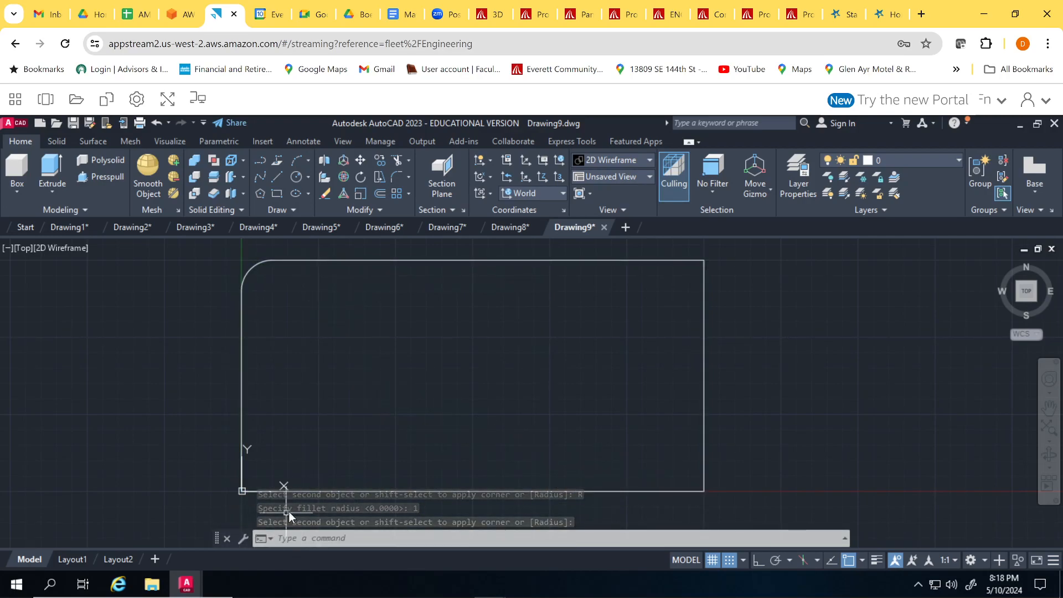
Fillet the rectangle's three remaining corners with the same radius of 1
key("Return")
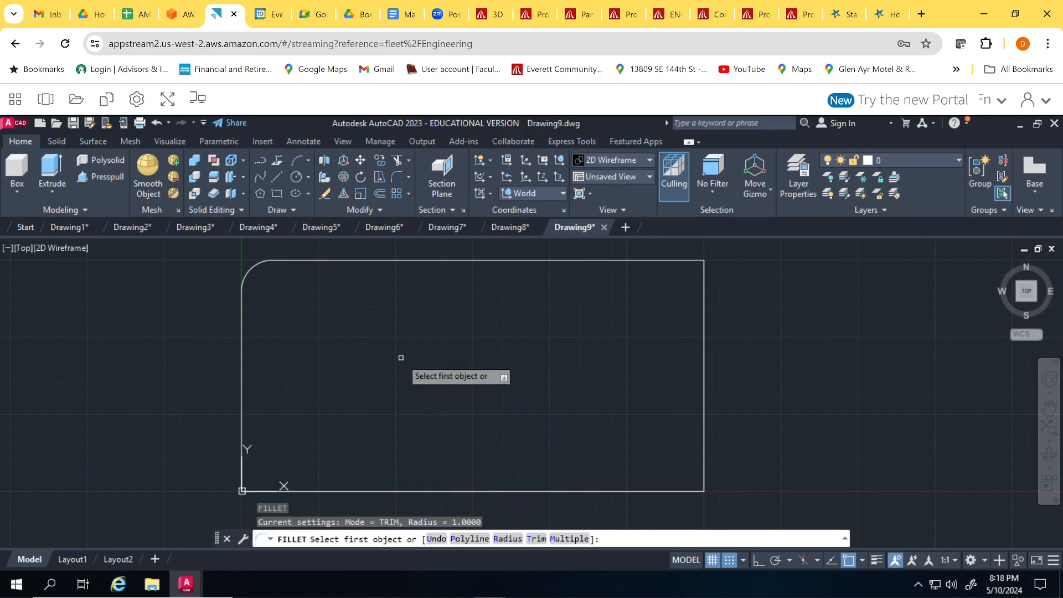
left_click(608, 259)
left_click(703, 336)
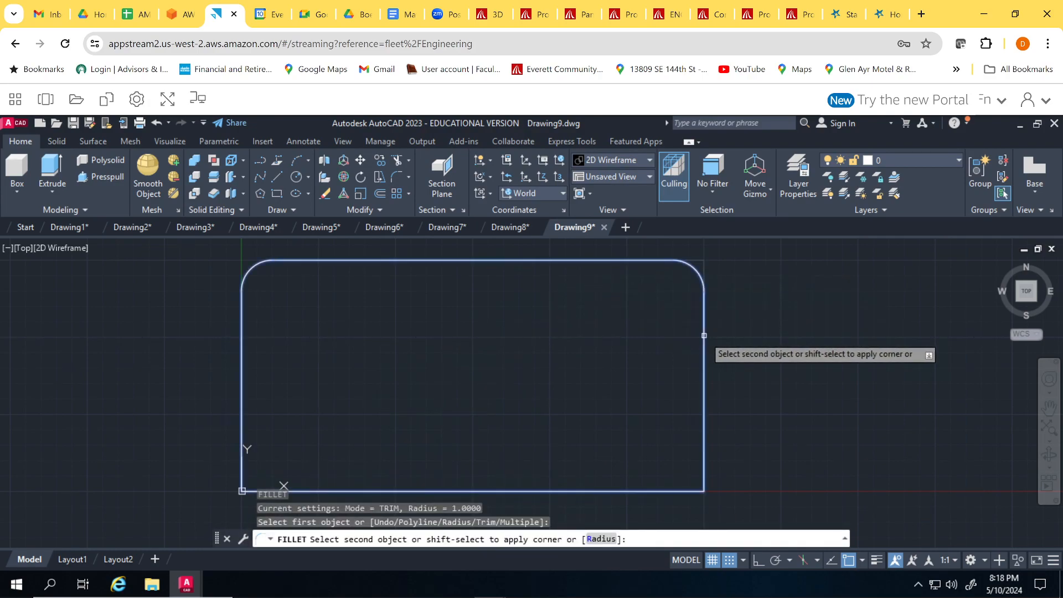
key("Return")
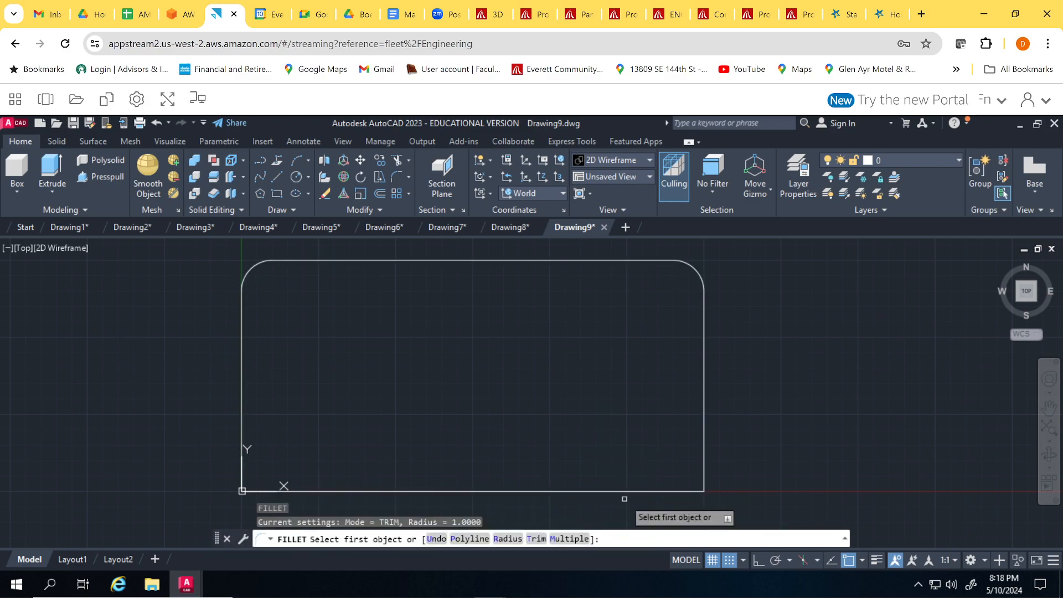
left_click(622, 490)
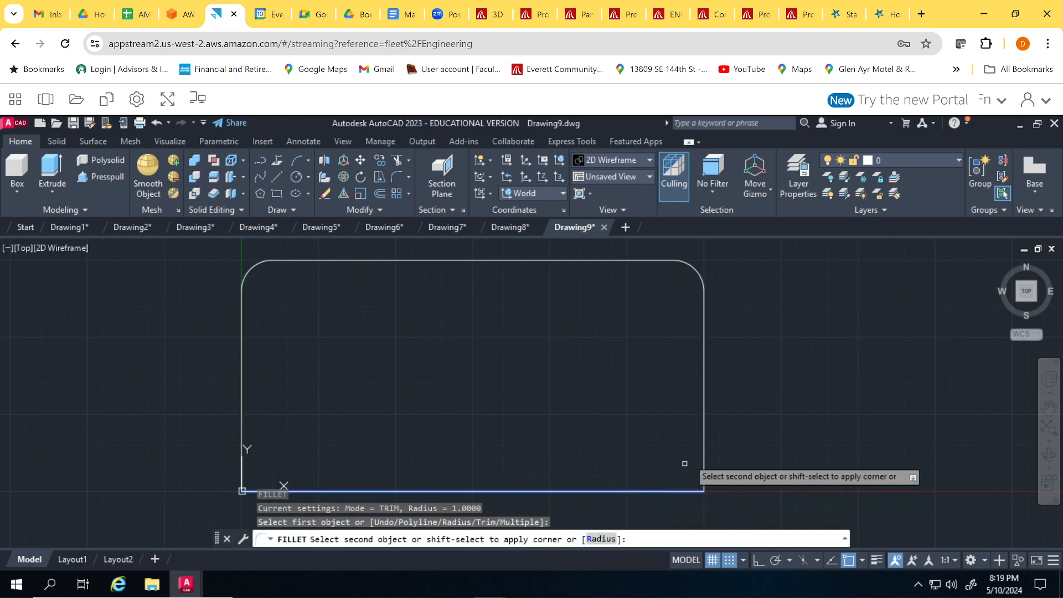
left_click(704, 451)
key("Return")
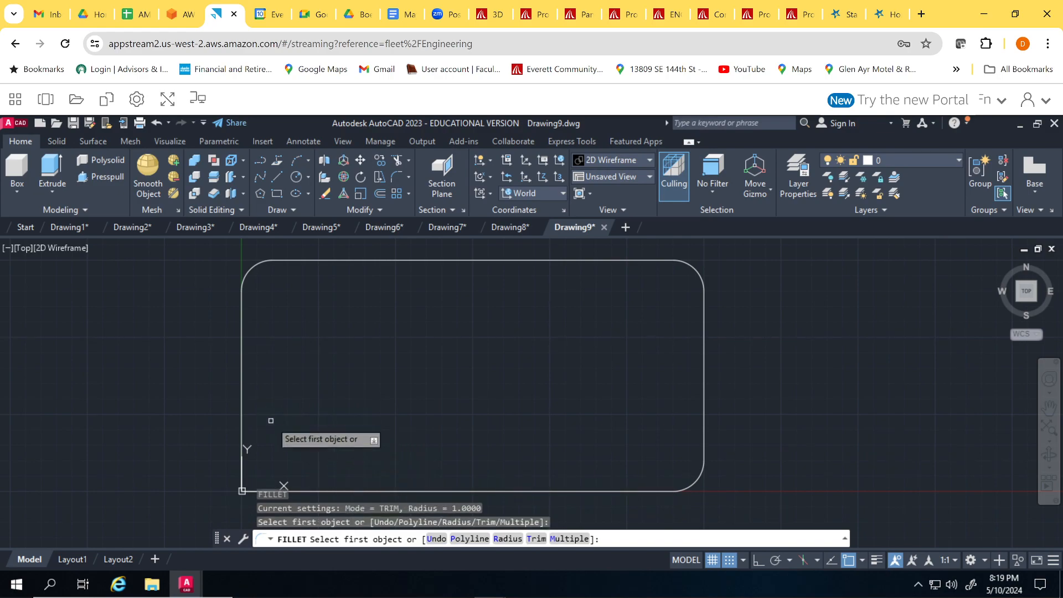
left_click(316, 492)
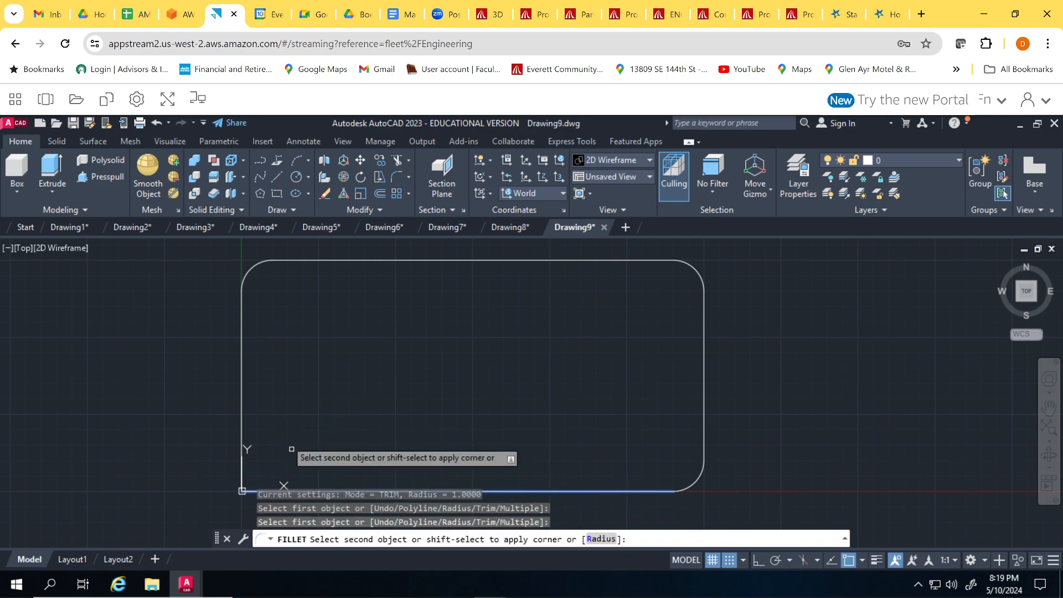
left_click(243, 402)
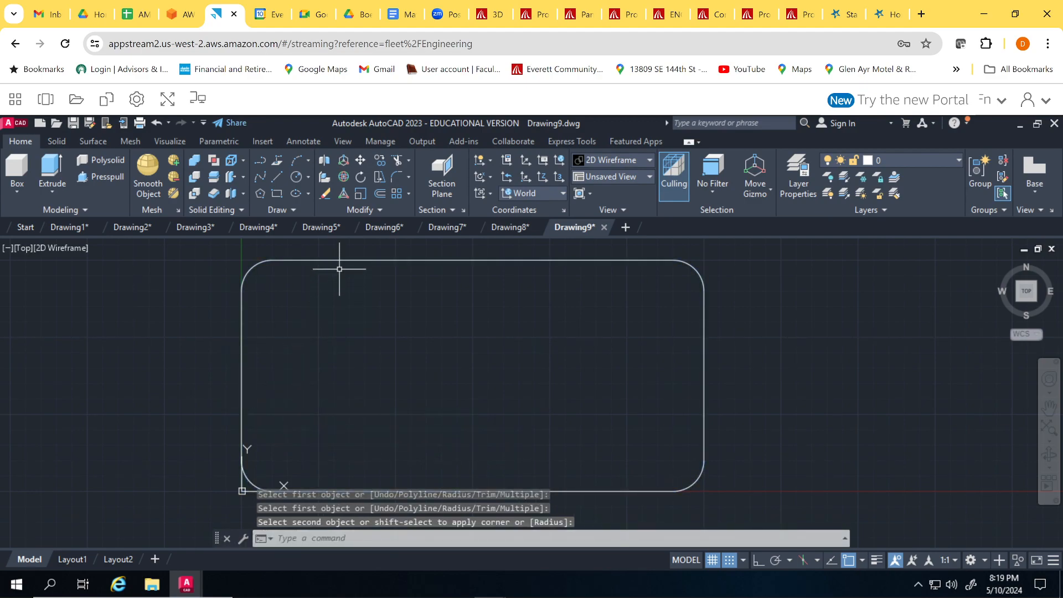
Offset the rounded rectangle inward using the Through option, placing the copy close enough to the outer outline to keep rounded corners
left_click(377, 195)
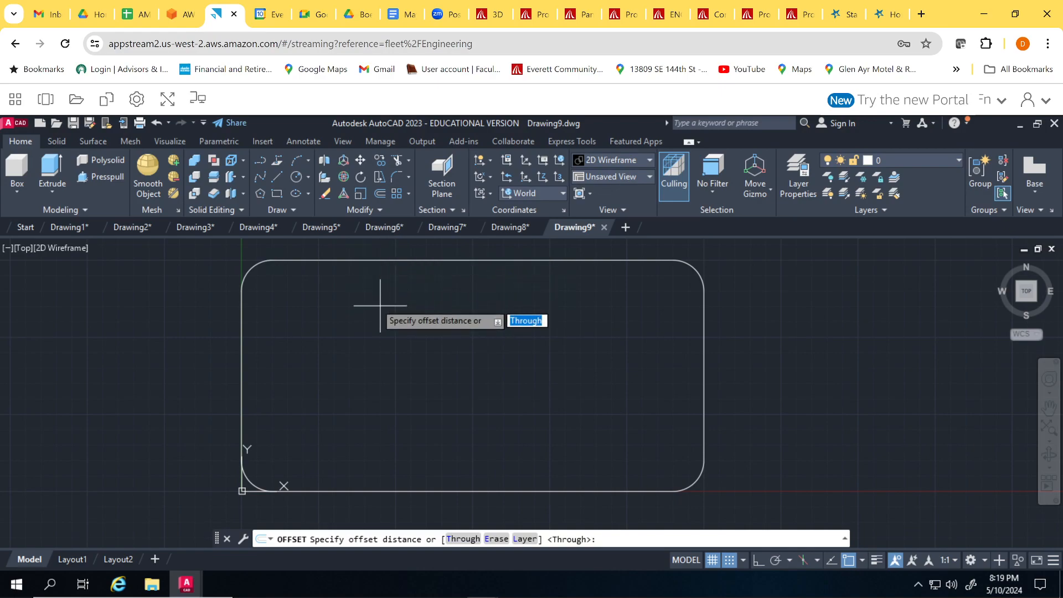
key("Return")
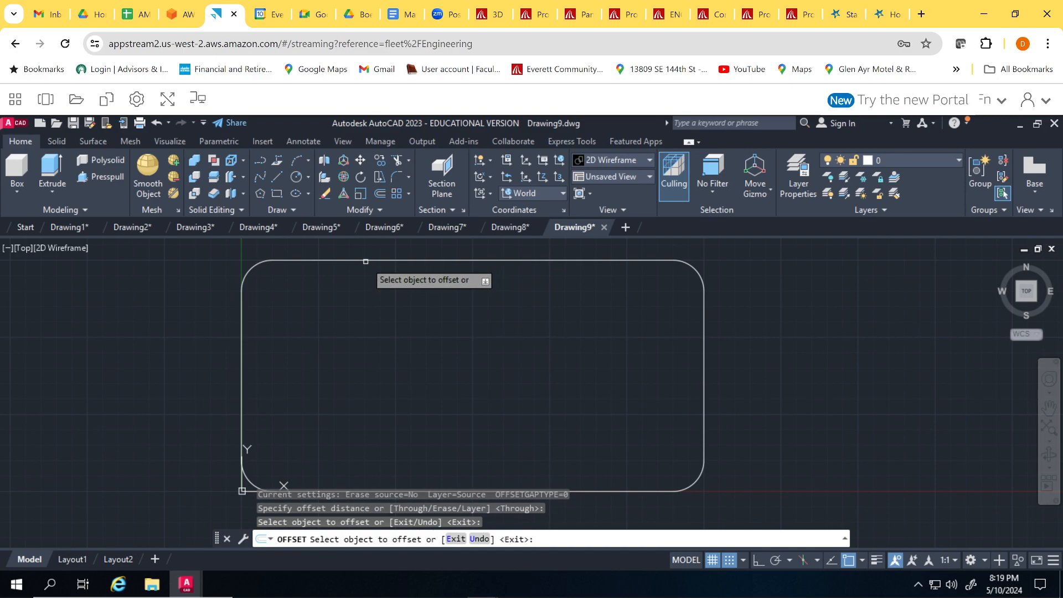
left_click(365, 260)
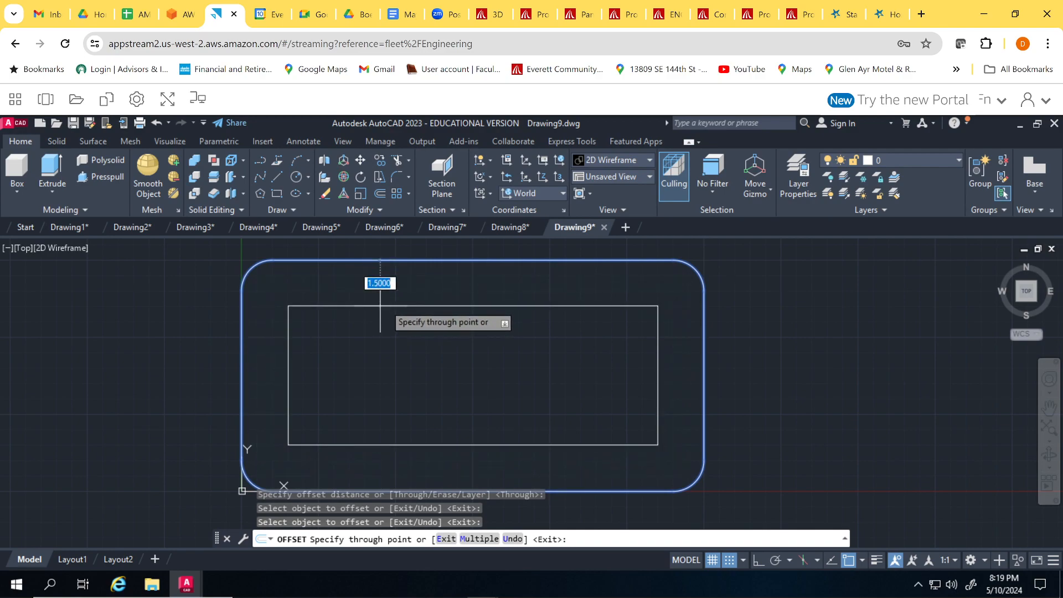
left_click(378, 275)
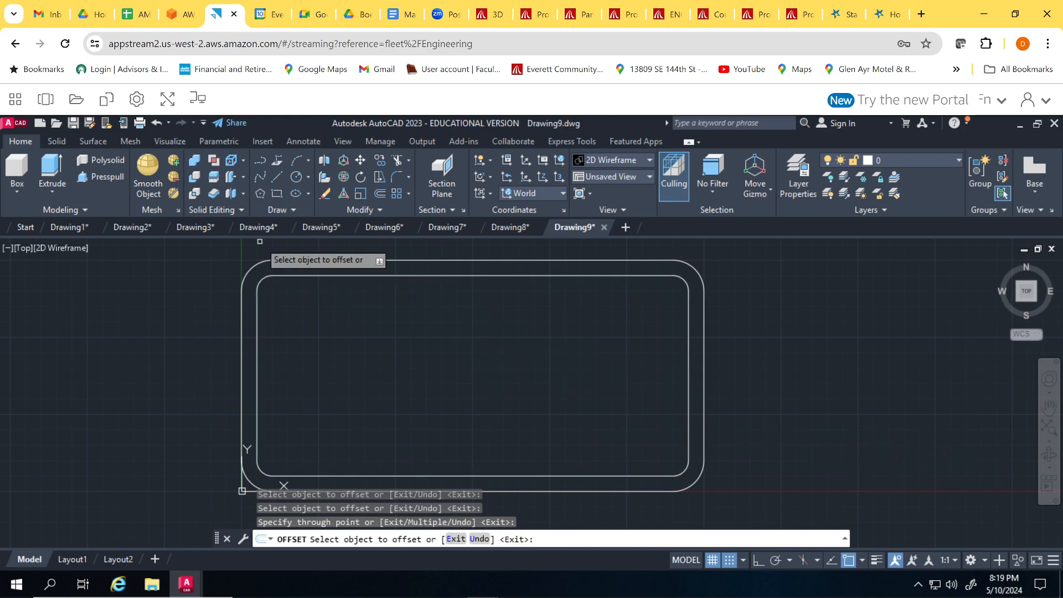
Draw a horizontal line beside the rounded rectangles and a vertical line crossing it near its left end
left_click(274, 180)
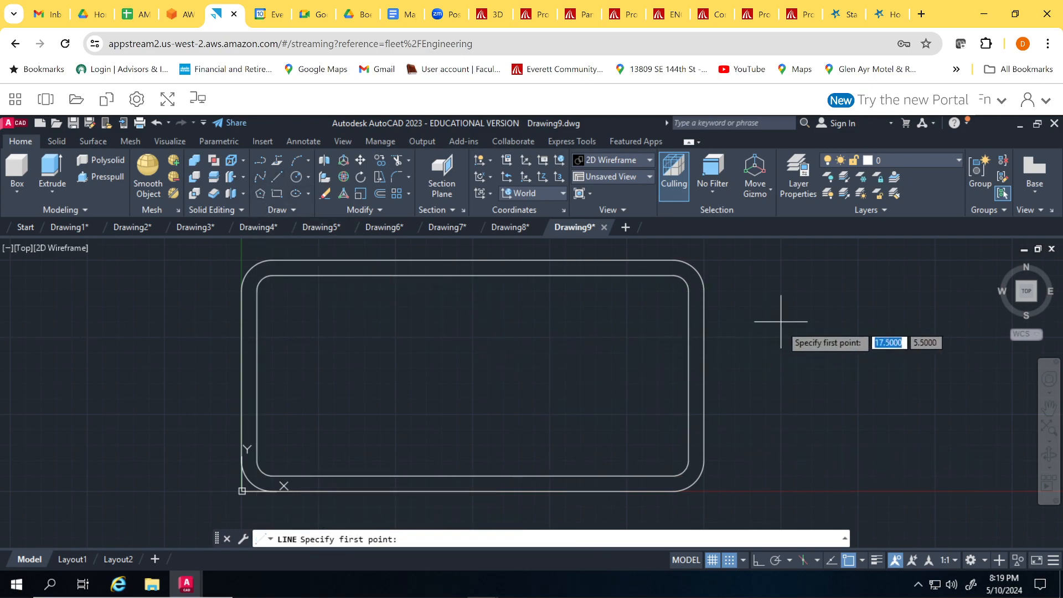
left_click(766, 290)
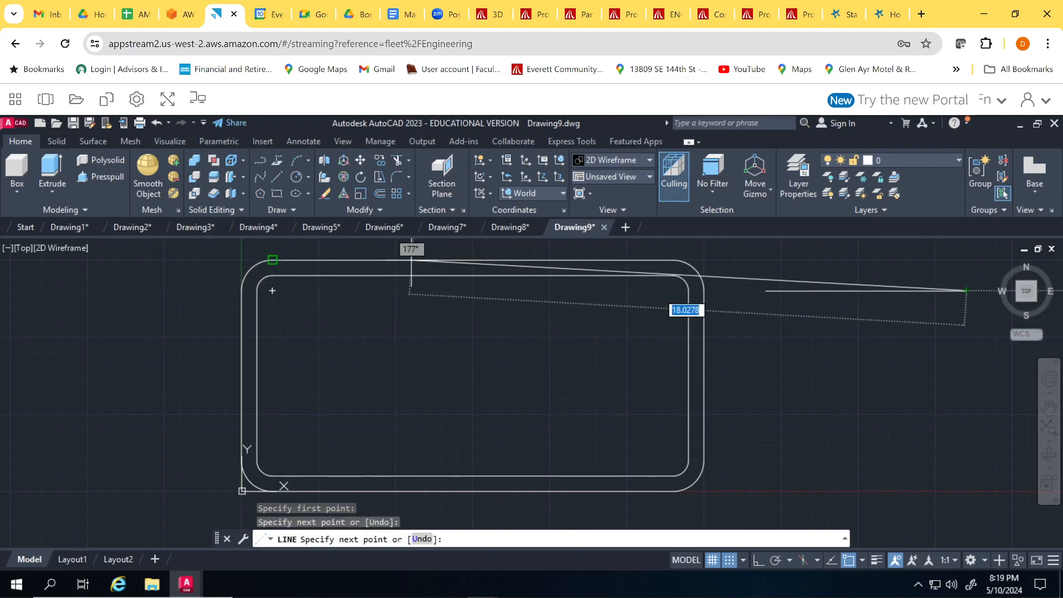
key("Escape")
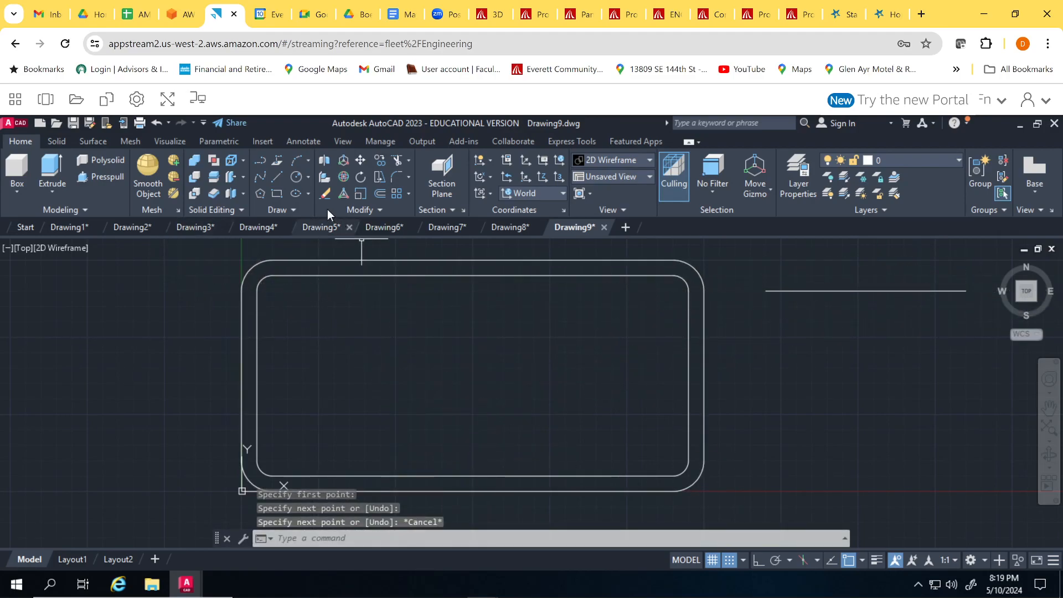
left_click(279, 179)
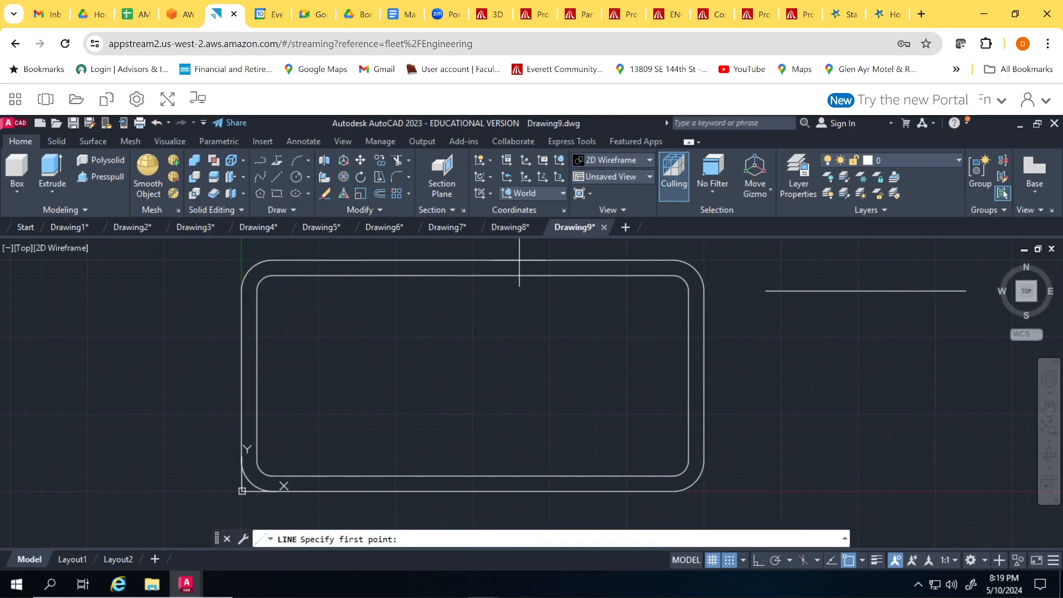
left_click(781, 275)
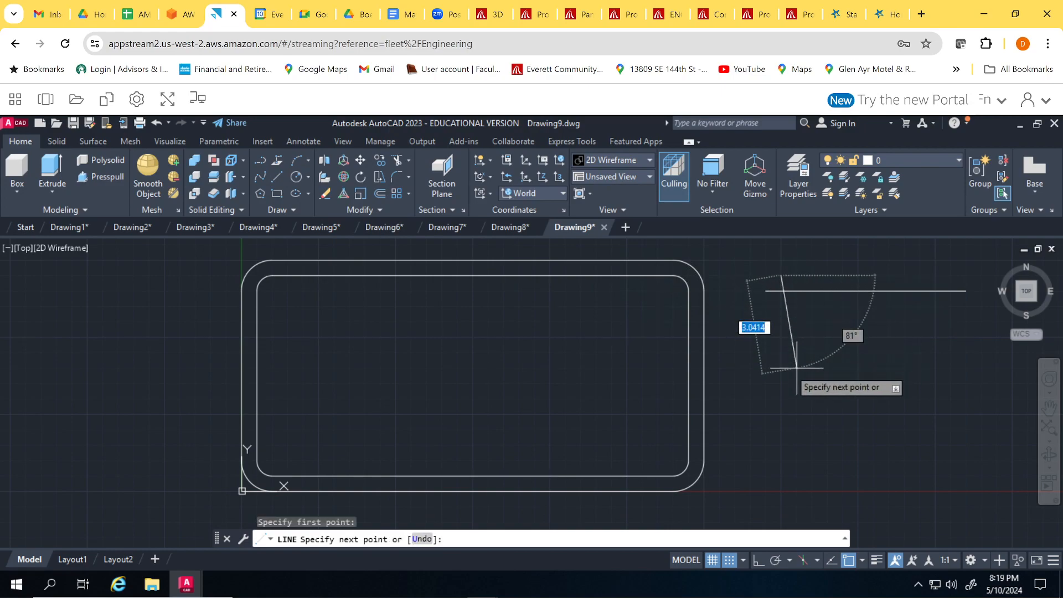
left_click(781, 367)
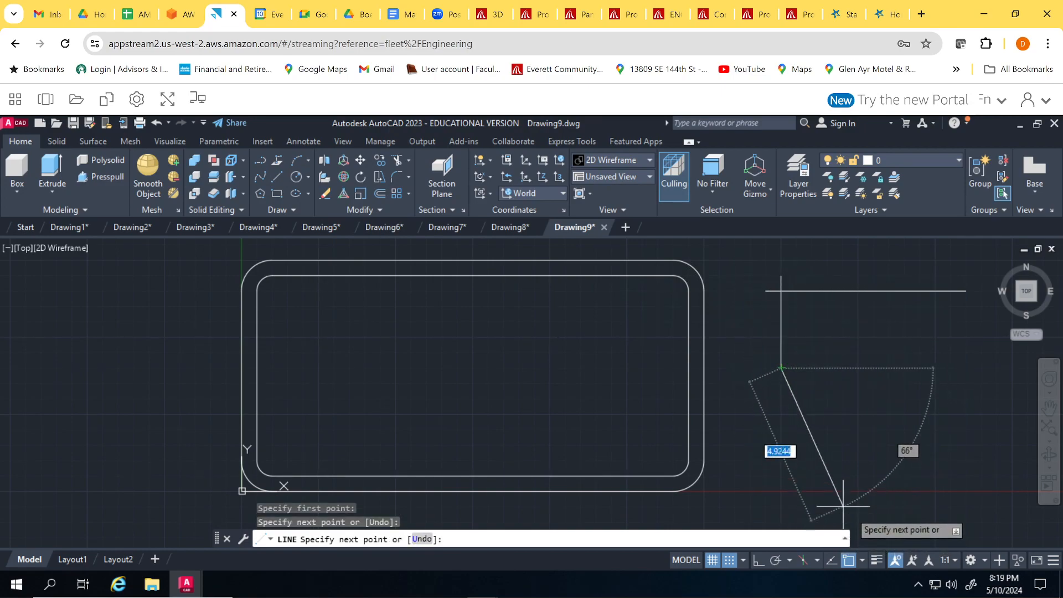
key("Escape")
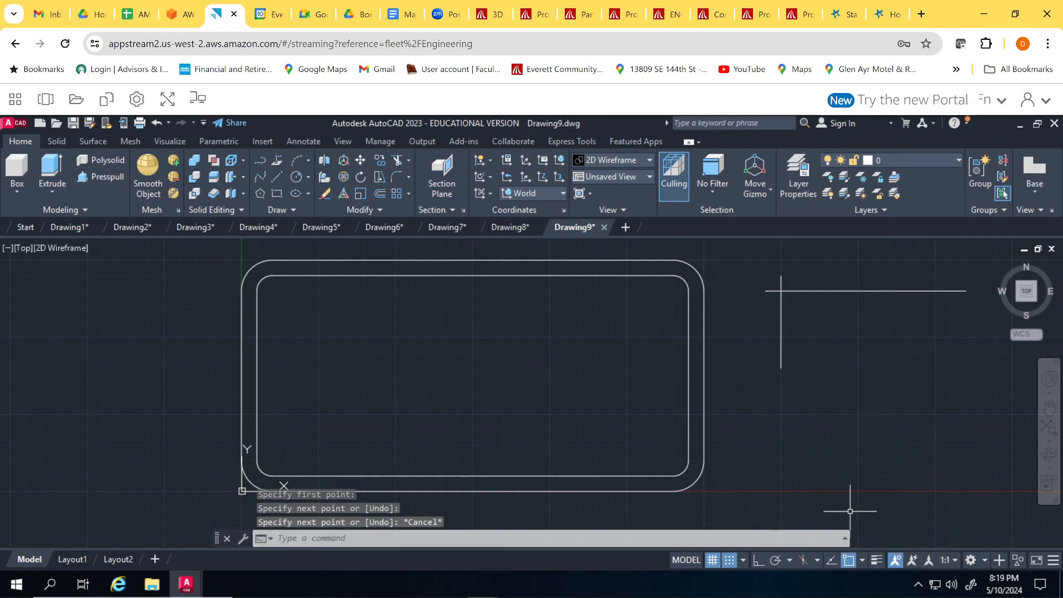
Try to trim the overhanging ends where the two lines cross, and undo the trim
left_click(399, 161)
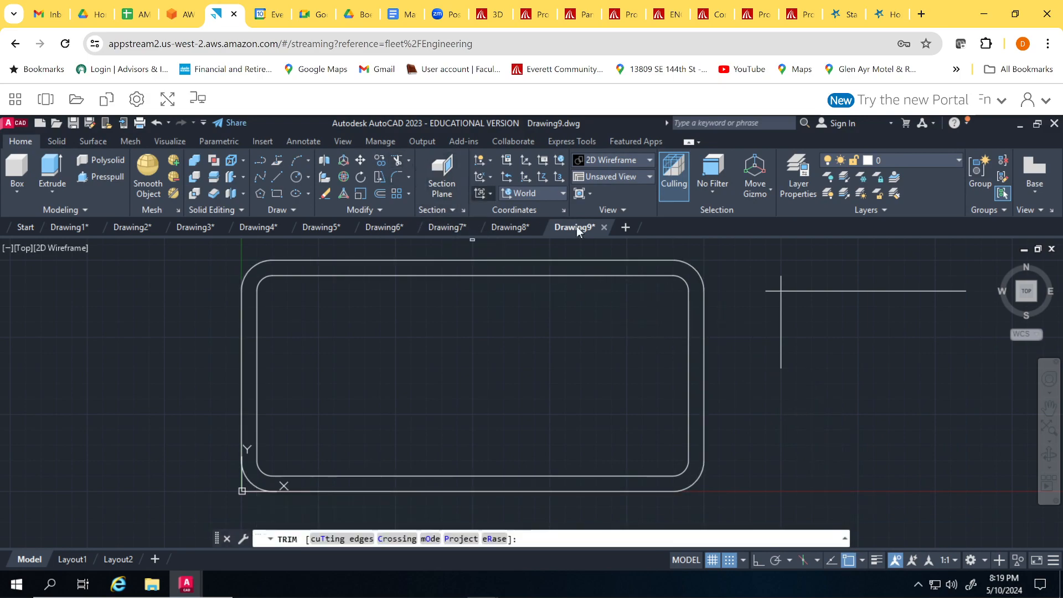
left_click(781, 279)
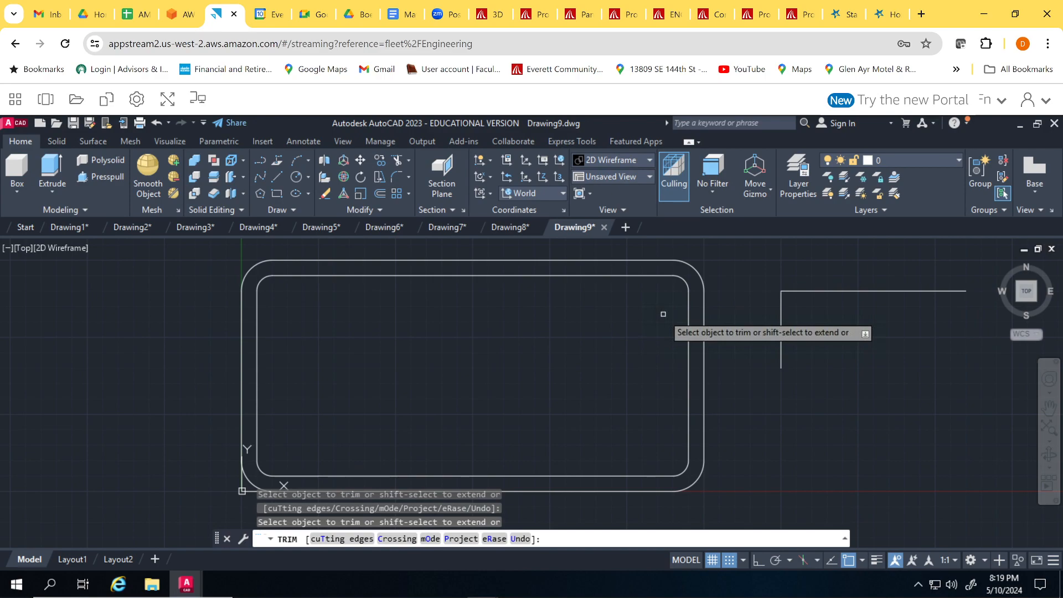
key("ctrl+z")
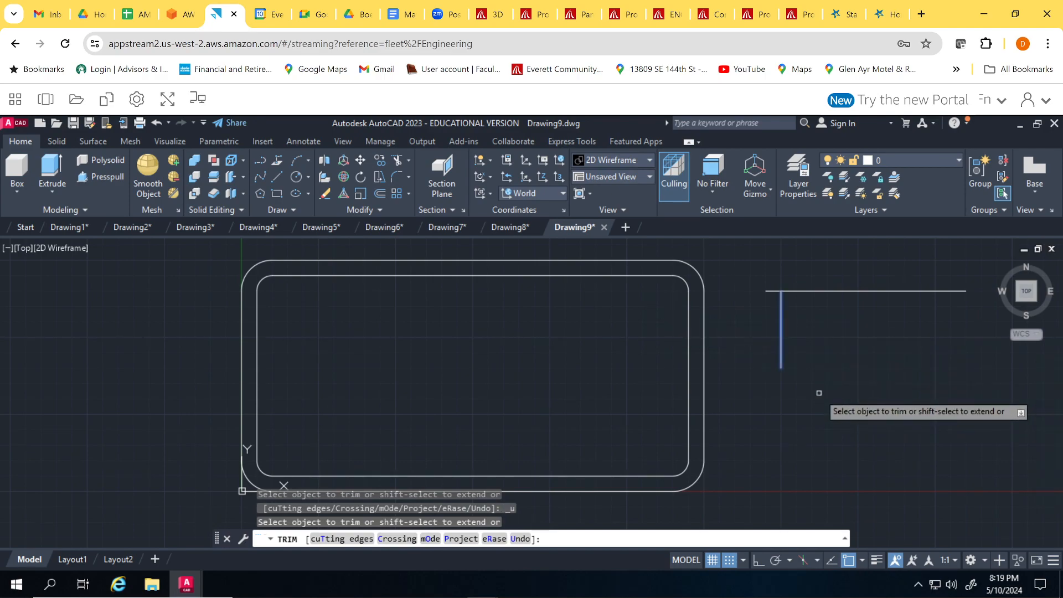
Fillet the two crossing lines with a radius of 0 to form a sharp square corner
left_click(391, 177)
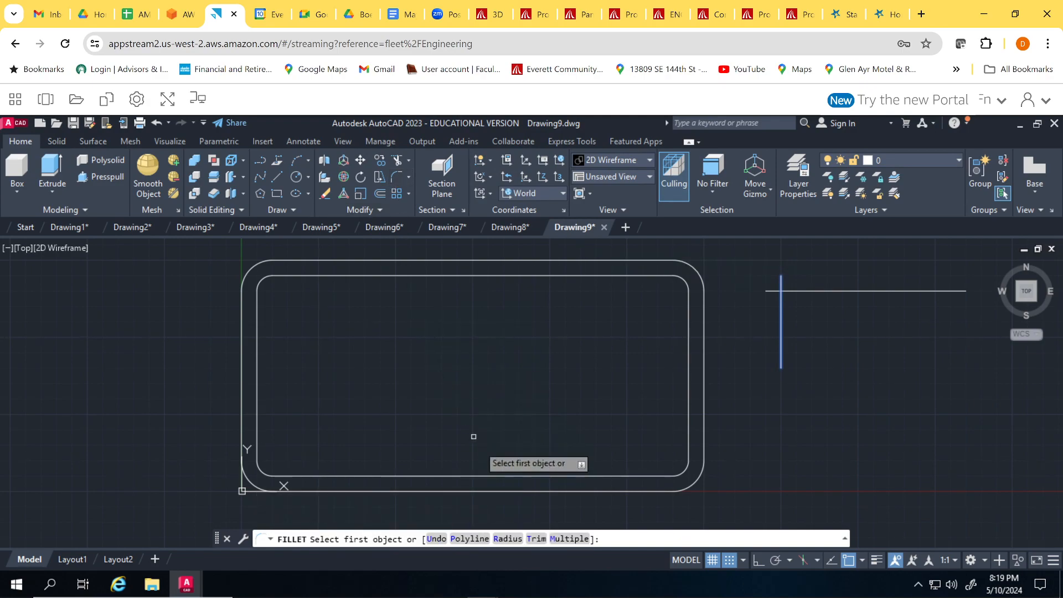
left_click(499, 541)
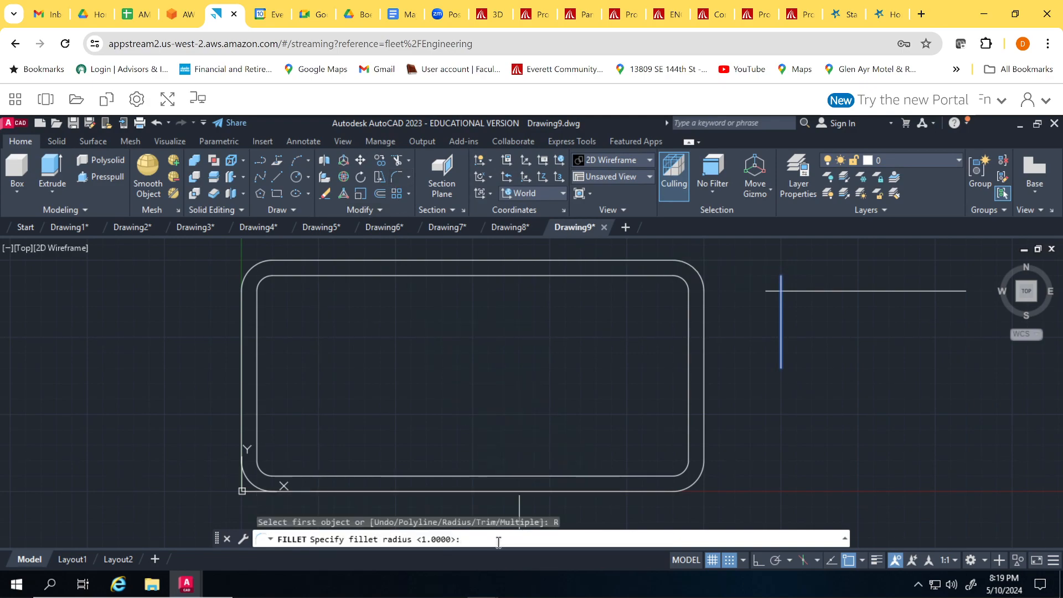
type("0")
key("Return")
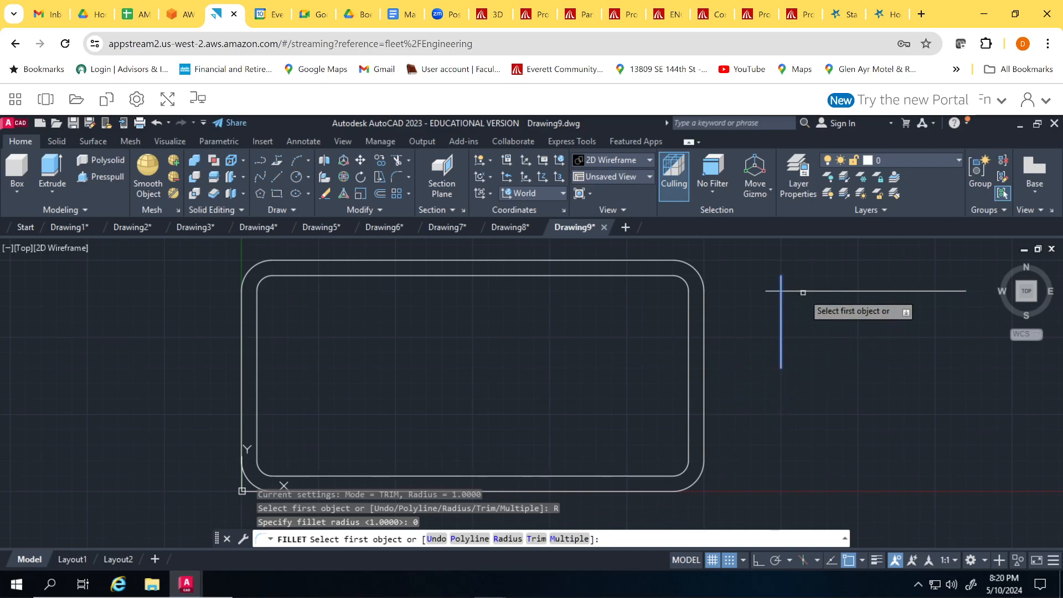
left_click(803, 291)
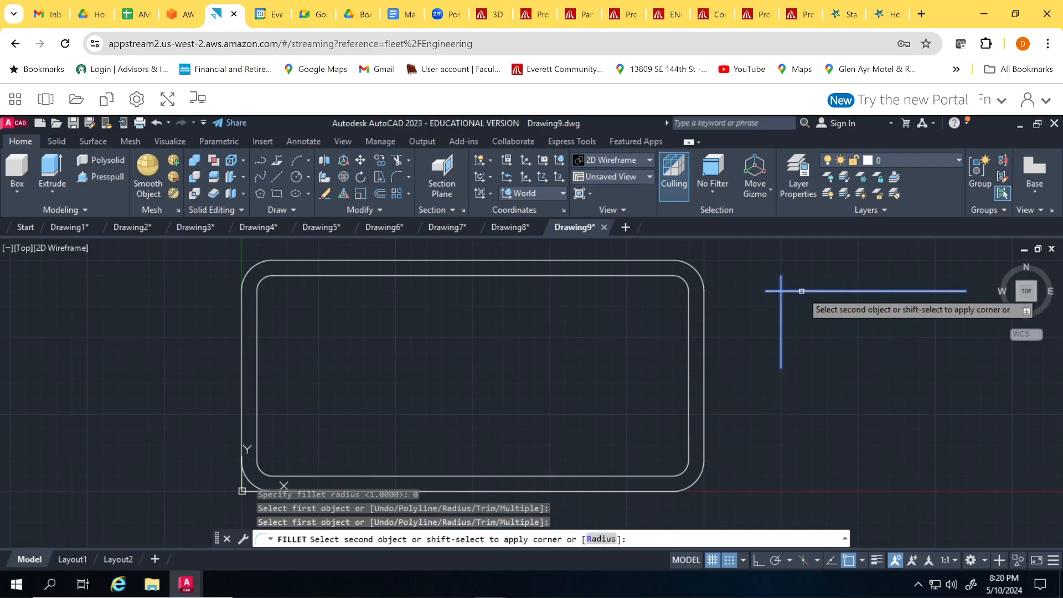
left_click(781, 320)
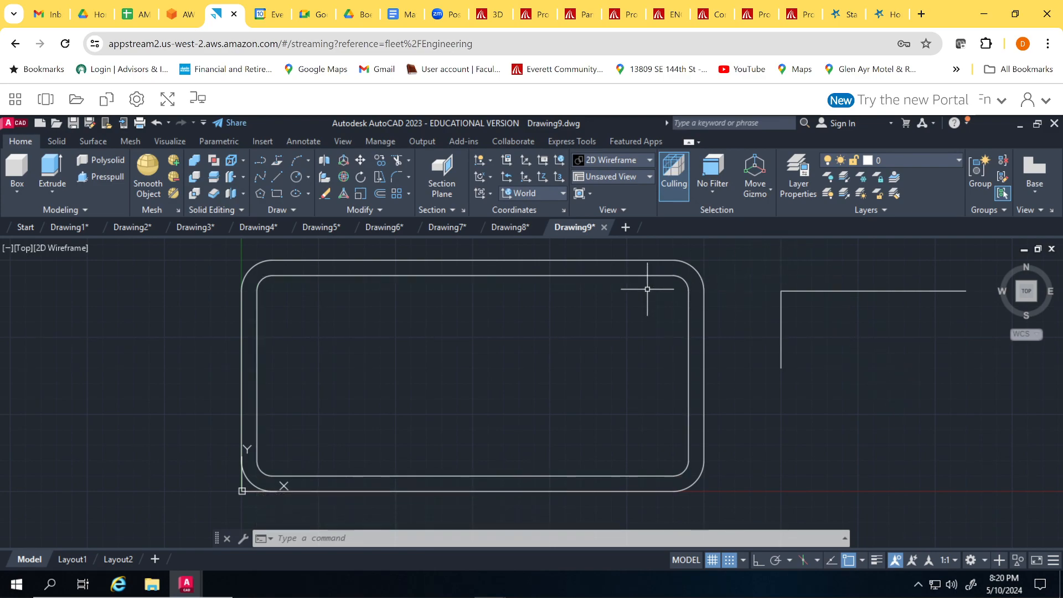
Switch to the NE Isometric view and press-pull the area between the two rounded rectangles downward into a hollow frame
left_click(632, 177)
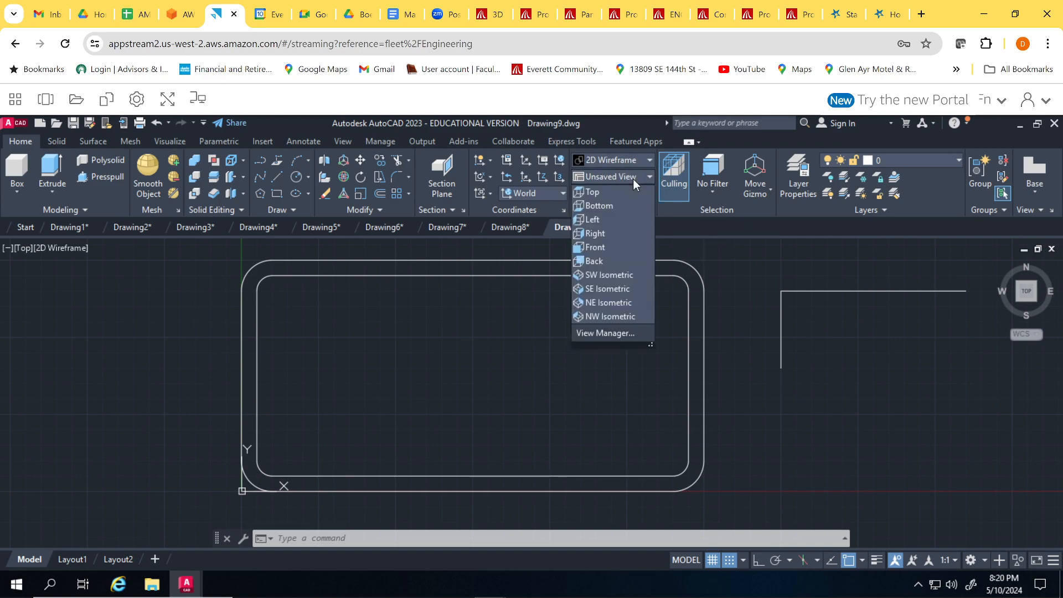
left_click(610, 303)
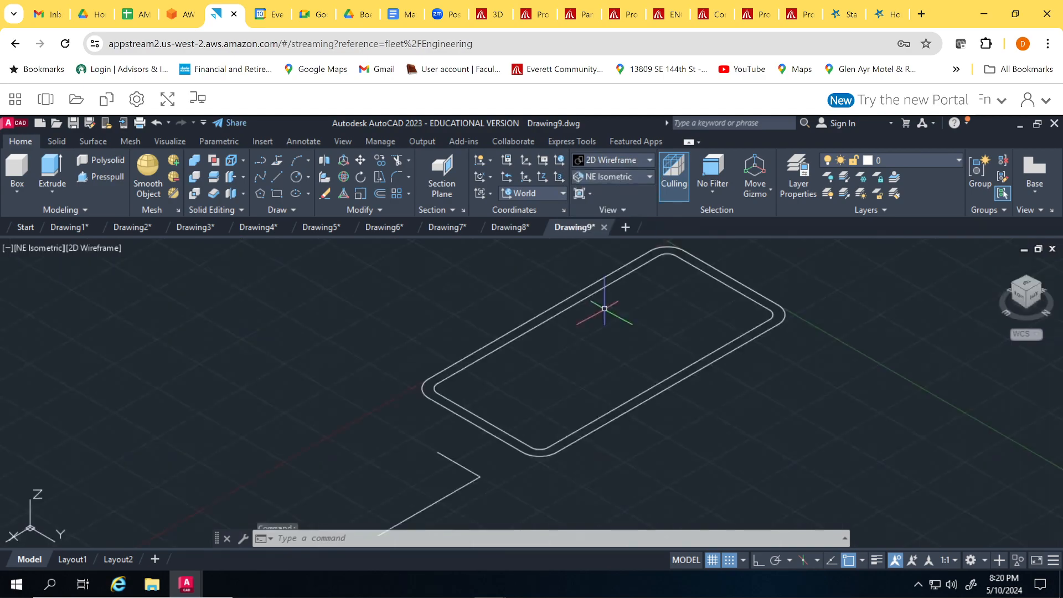
left_click(91, 182)
scroll(352, 410, "up", 2)
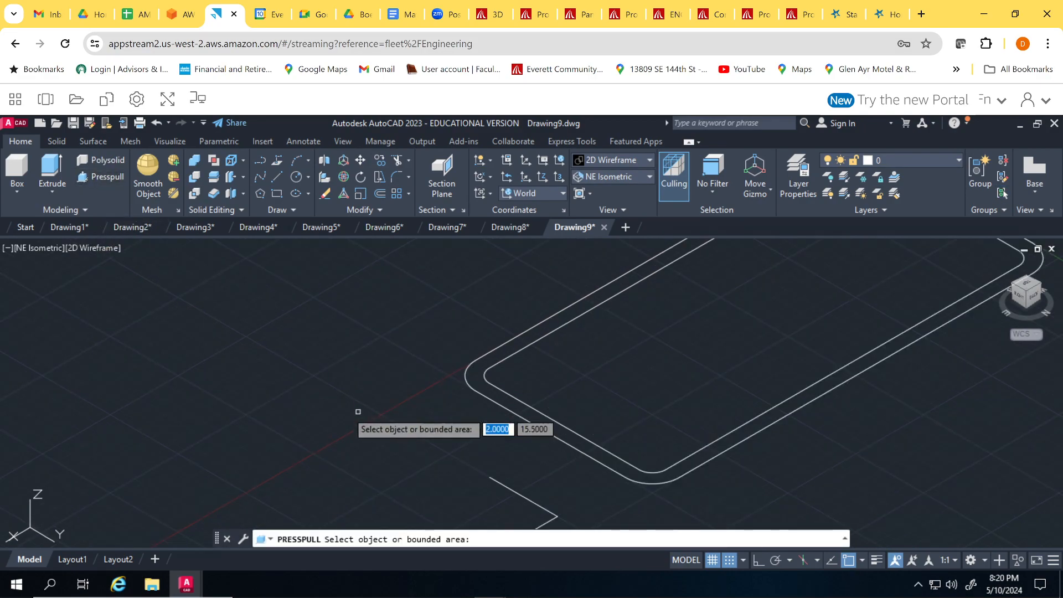
left_click(480, 372)
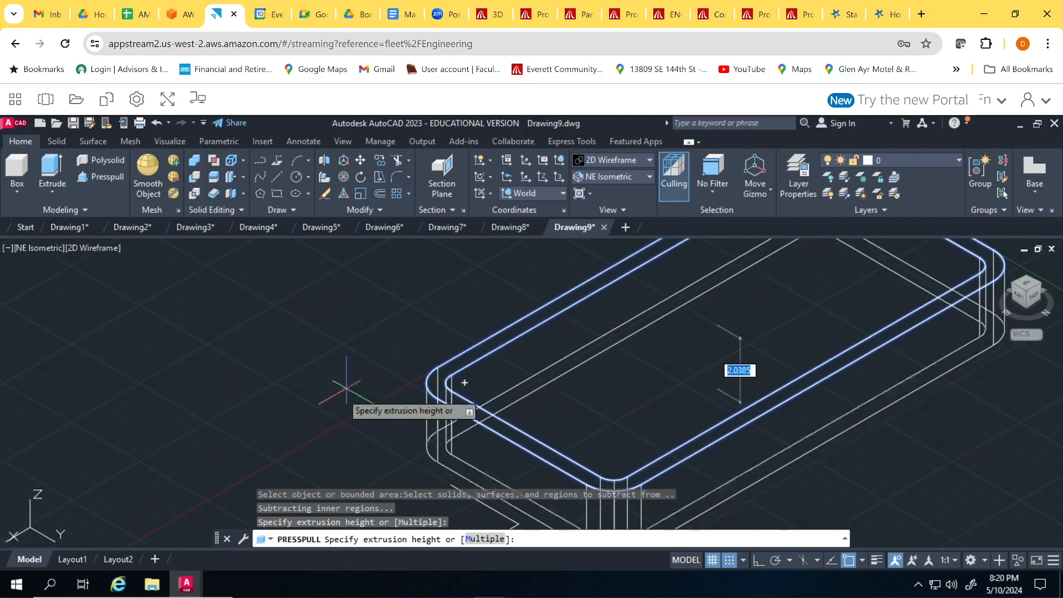
left_click(401, 443)
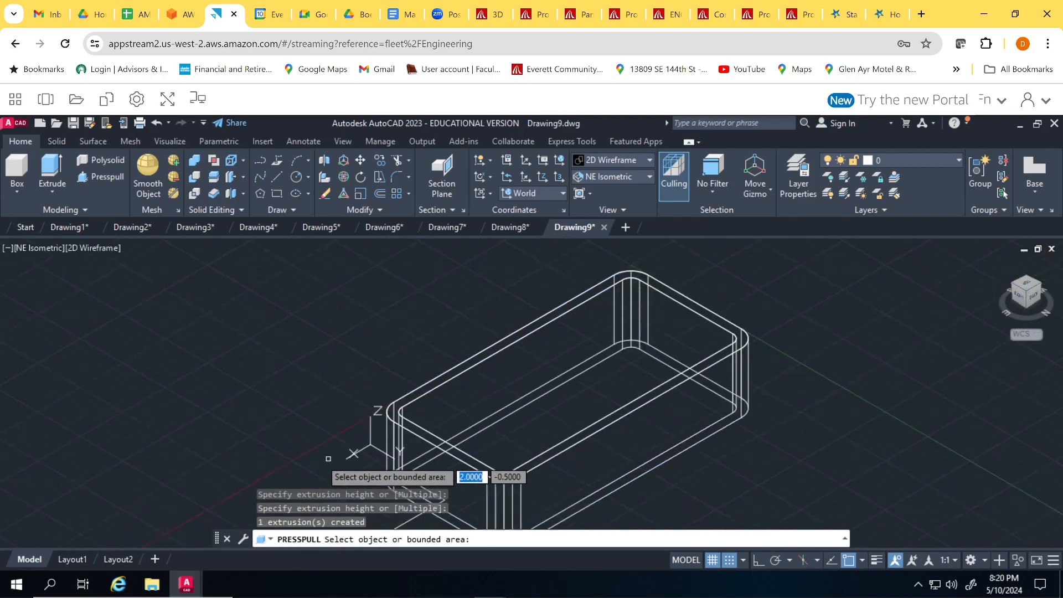
scroll(238, 445, "down", 3)
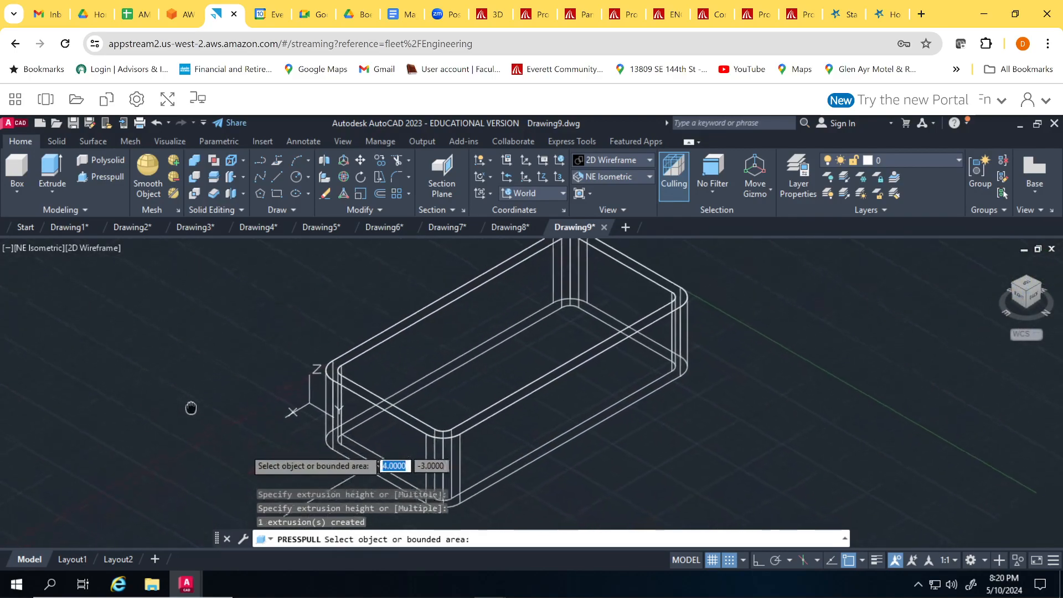
Shade the rounded frame with the Realistic visual style and end the Presspull command
left_click(519, 197)
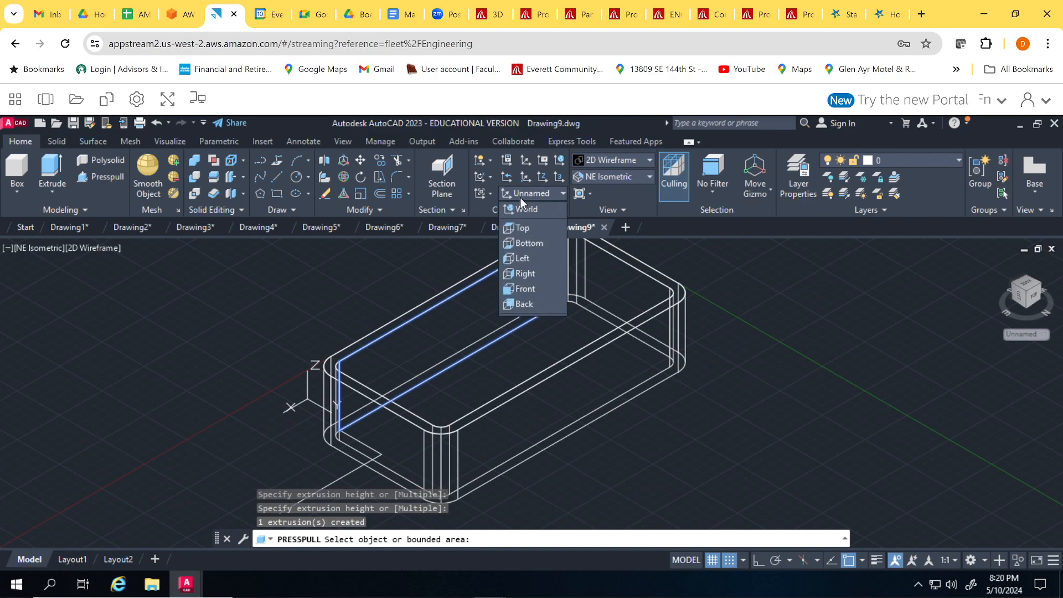
left_click(609, 158)
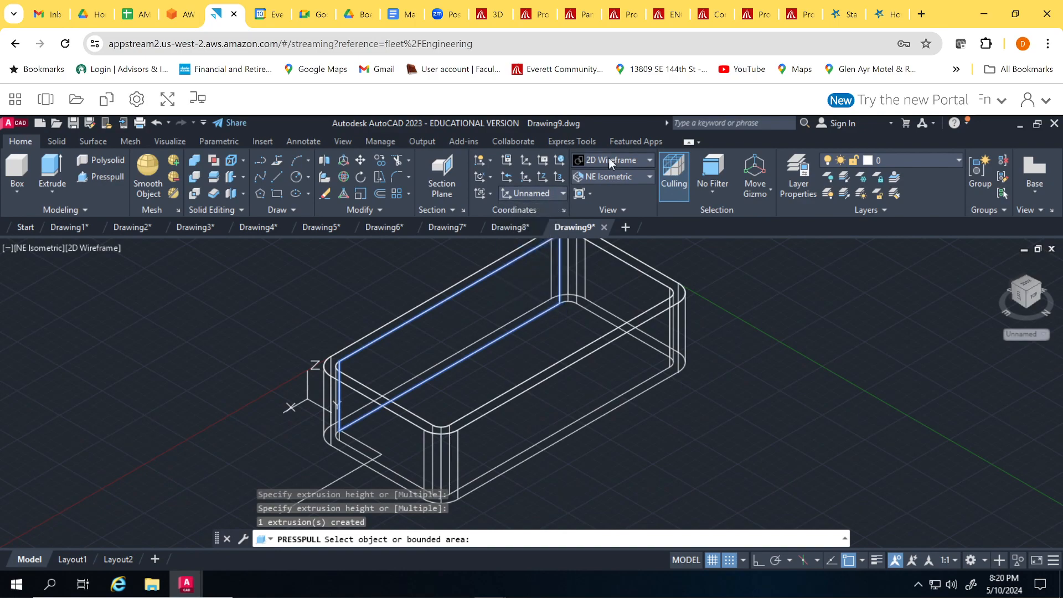
left_click(609, 159)
left_click(774, 183)
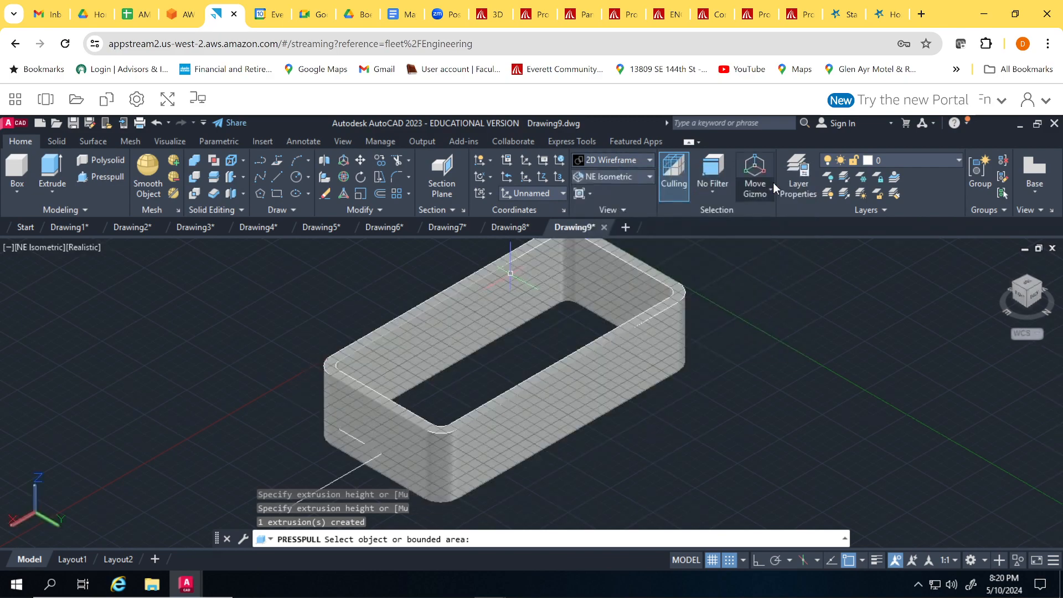
key("Return")
scroll(683, 420, "down", 3)
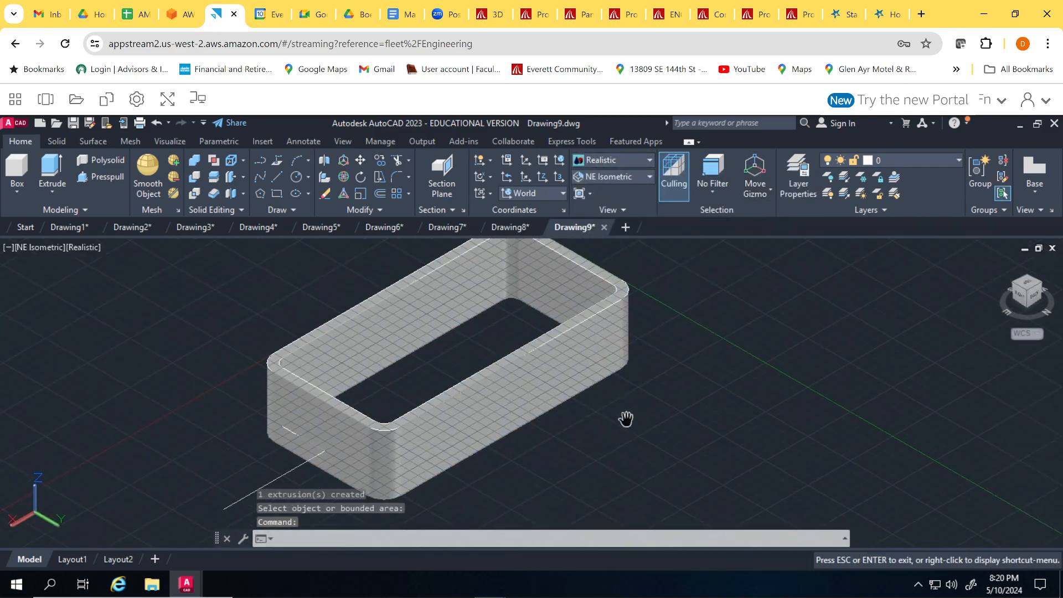
scroll(639, 423, "up", 3)
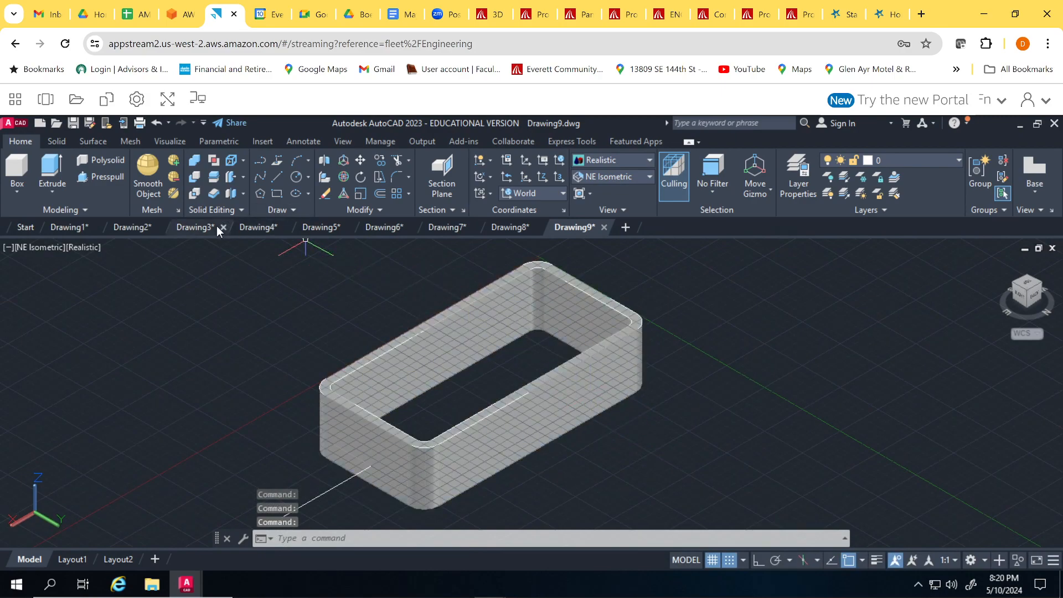
Bring up the slotted plate in Drawing4 for review, and start a new blank drawing
left_click(202, 229)
left_click(240, 231)
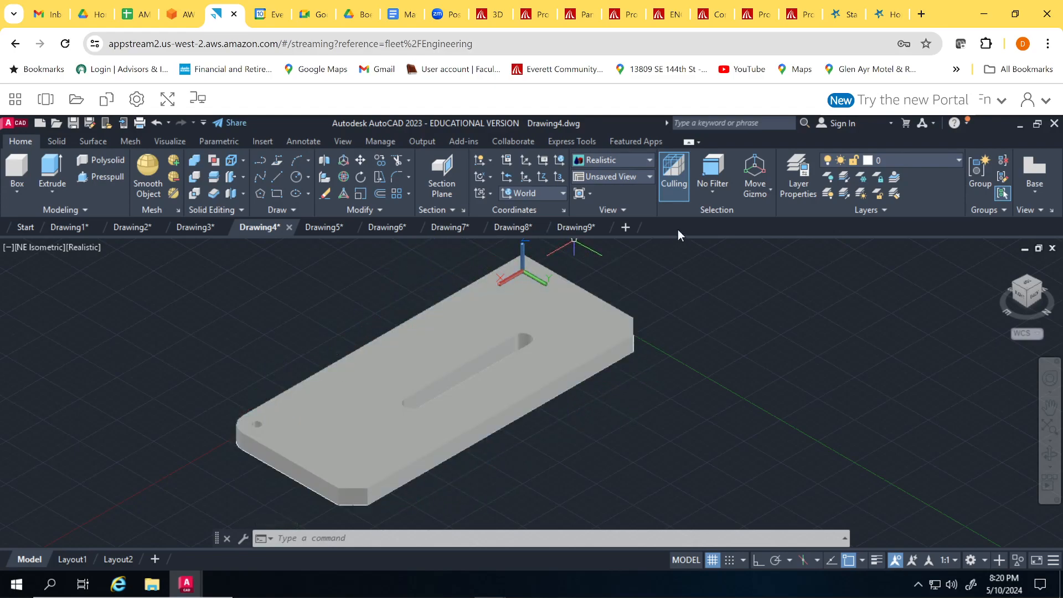
left_click(625, 227)
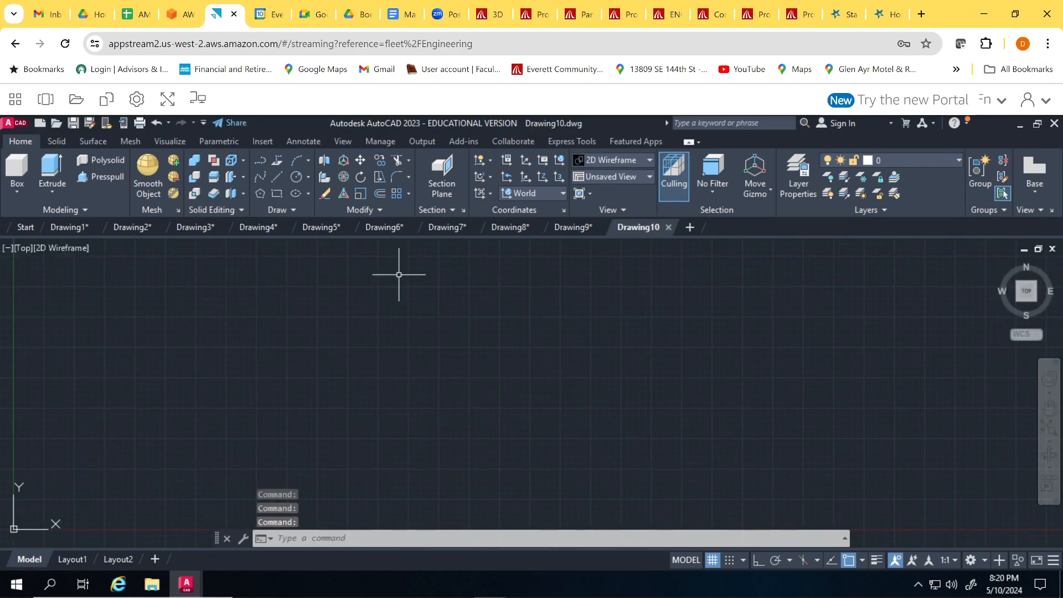
mouse_move(191, 386)
middle_mouse_down()
mouse_move(234, 382)
mouse_move(471, 300)
middle_mouse_up()
middle_click_drag(382, 304, 290, 268)
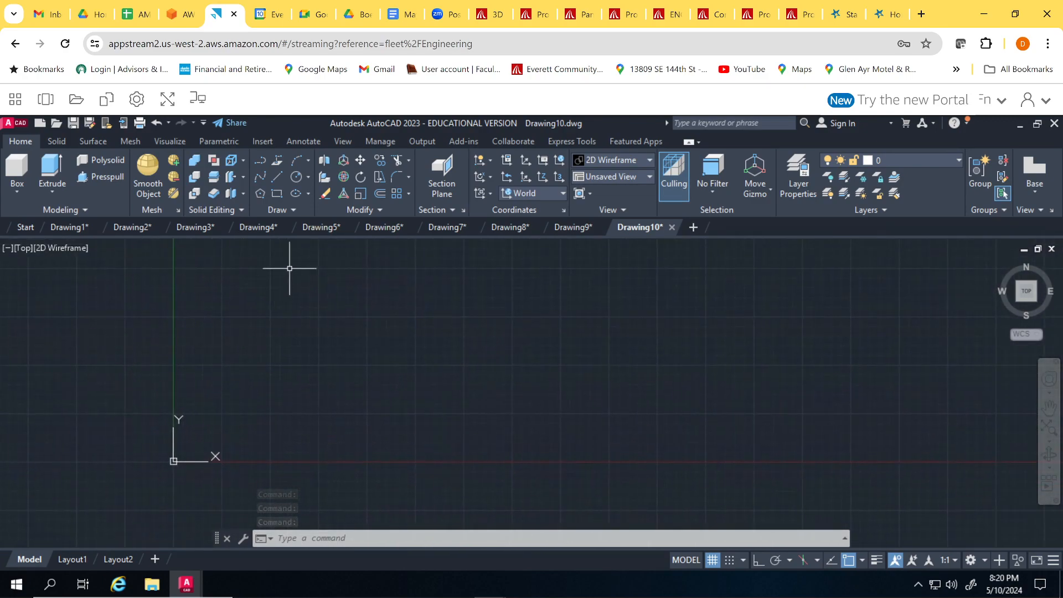
Turn grid snap on and draw a wide rectangle from the origin into positive X and Y
left_click(277, 194)
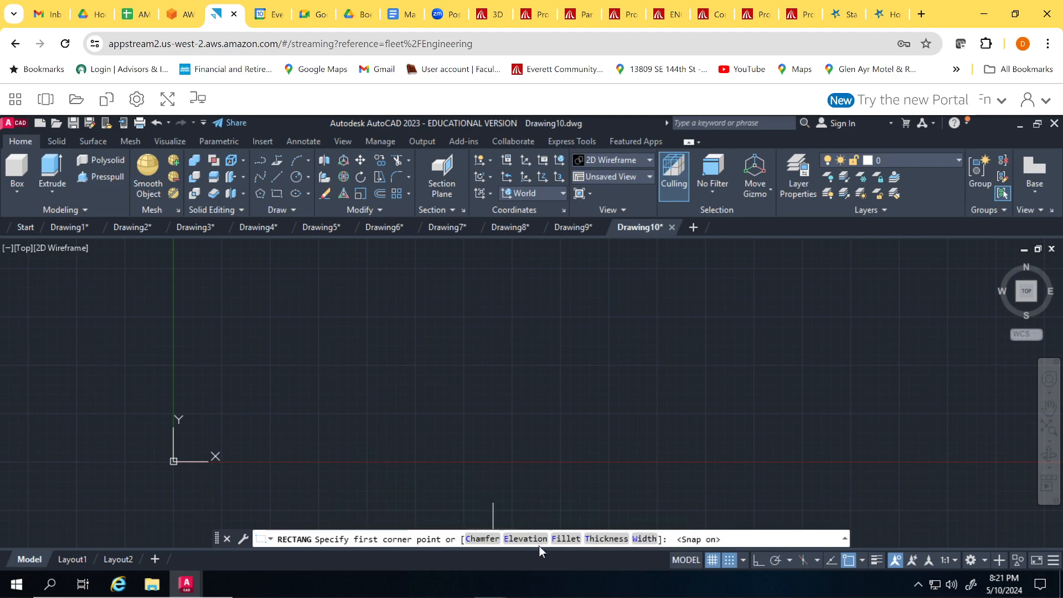
left_click(173, 461)
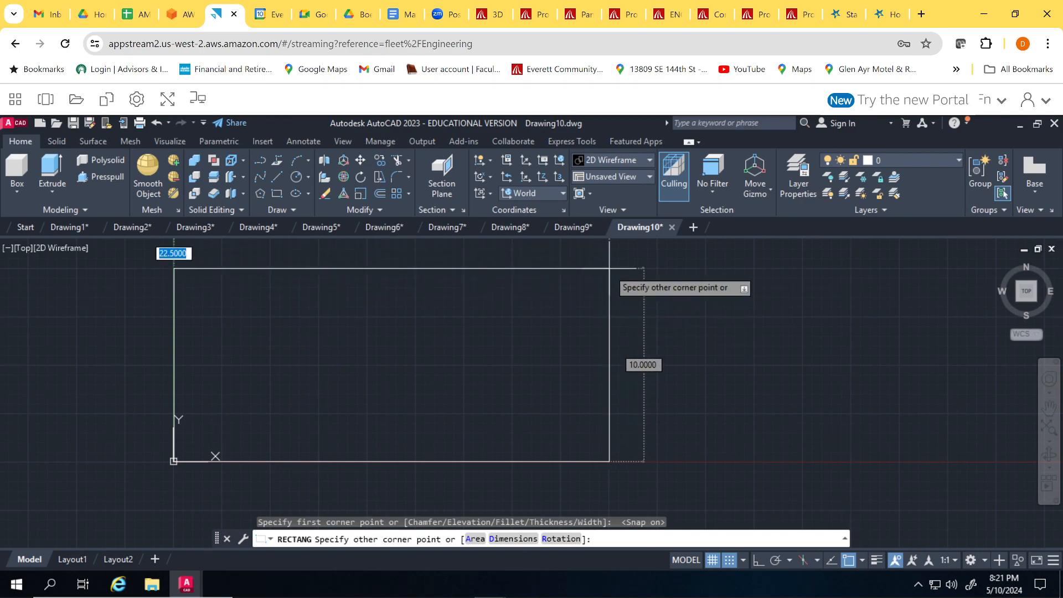
left_click(561, 316)
mouse_move(333, 384)
middle_mouse_down()
mouse_move(443, 350)
mouse_move(424, 373)
mouse_move(422, 364)
middle_mouse_up()
scroll(443, 349, "up", 2)
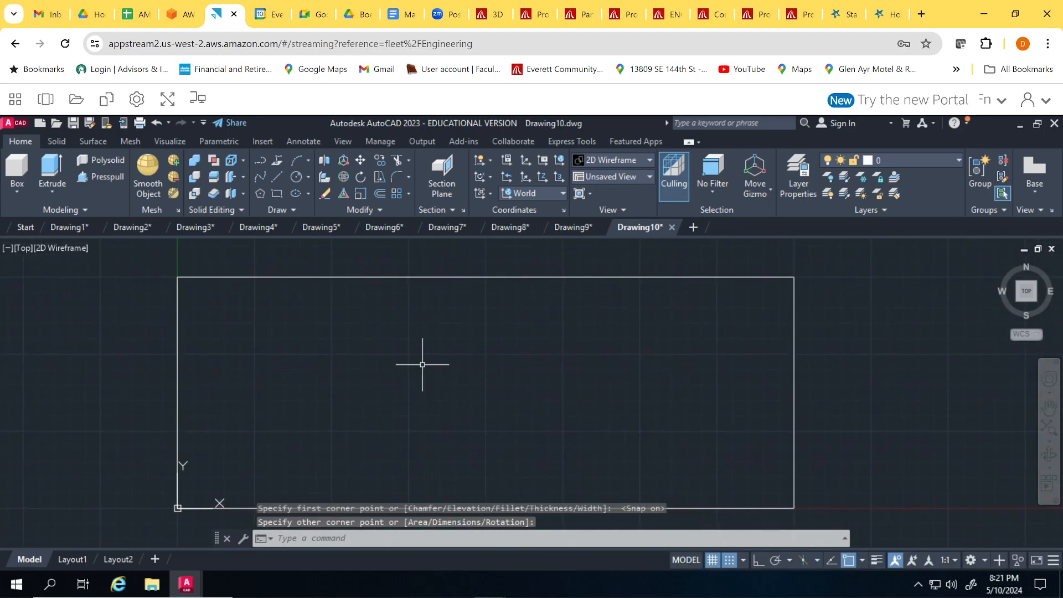
Try to chamfer the rectangle's upper-left corner using the Angle trim method
left_click(408, 179)
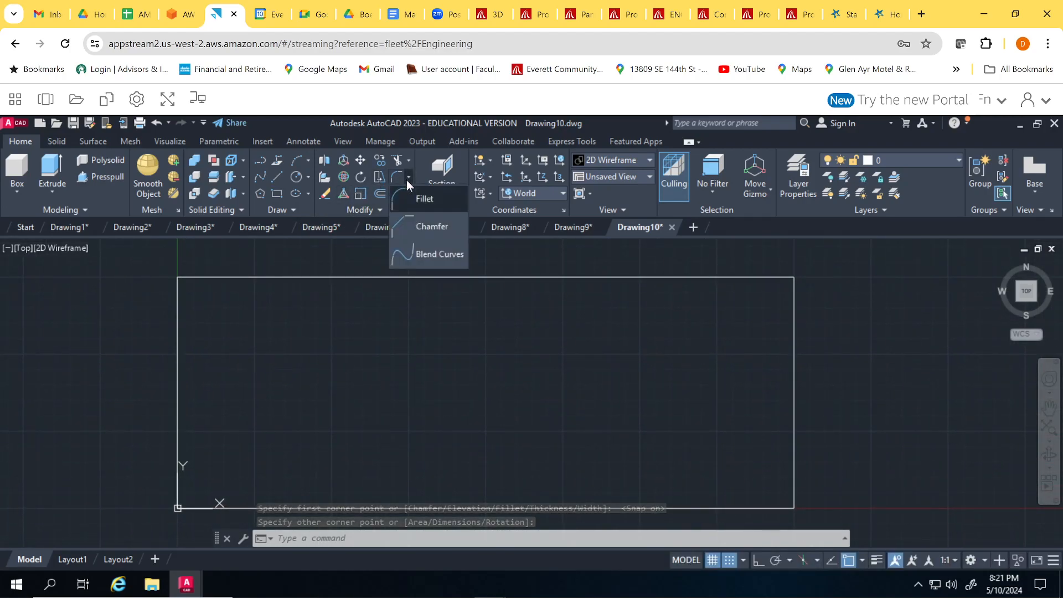
left_click(417, 234)
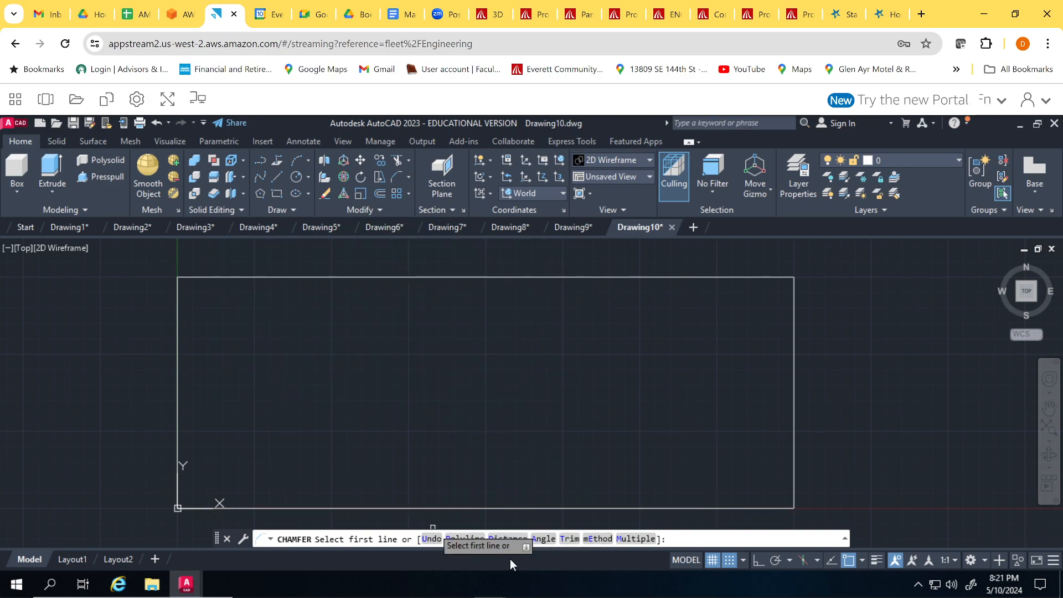
left_click(591, 547)
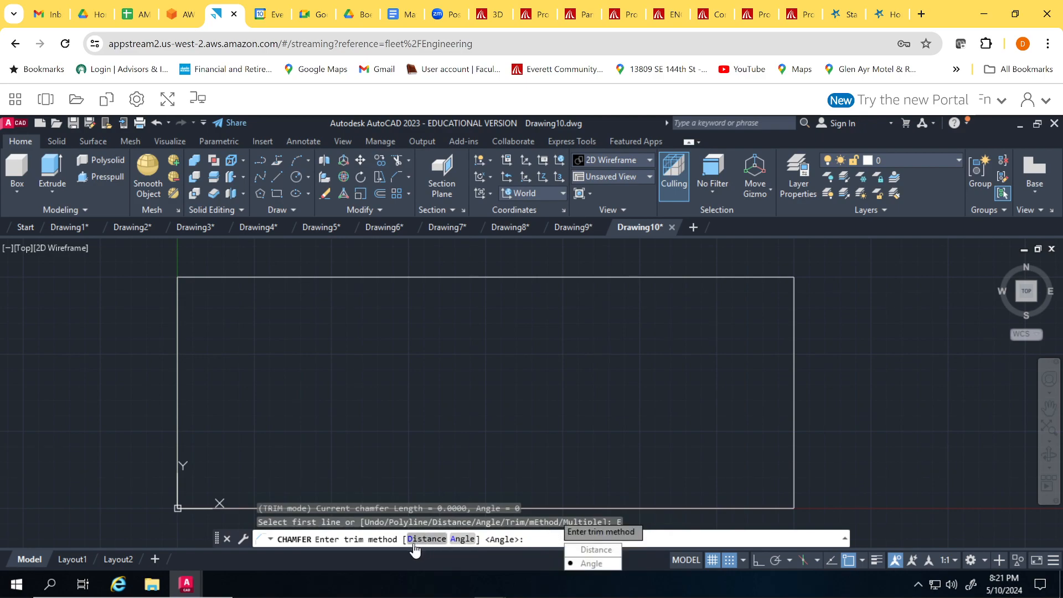
left_click(585, 563)
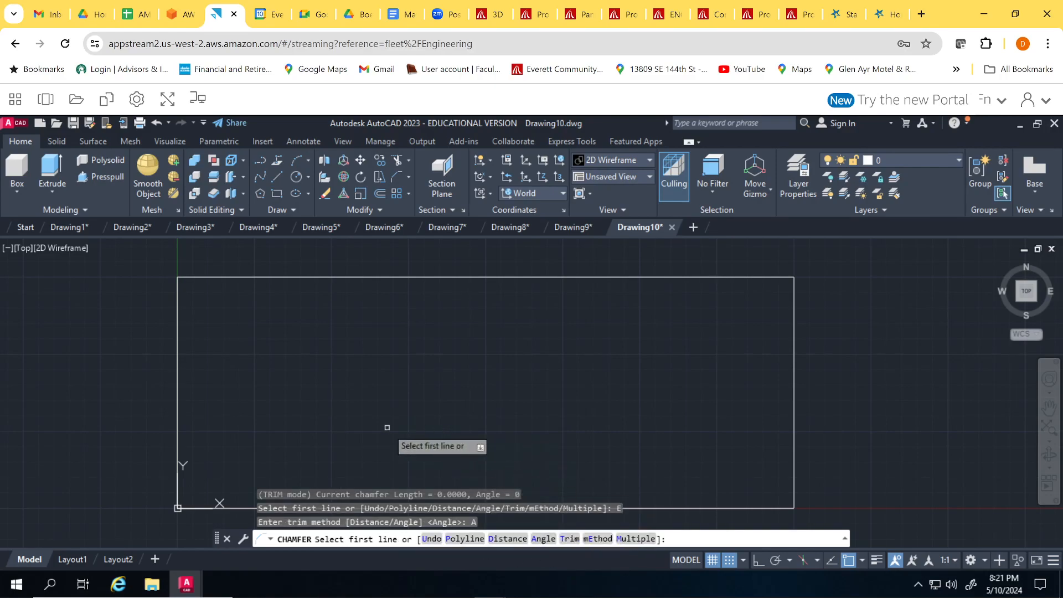
left_click(178, 340)
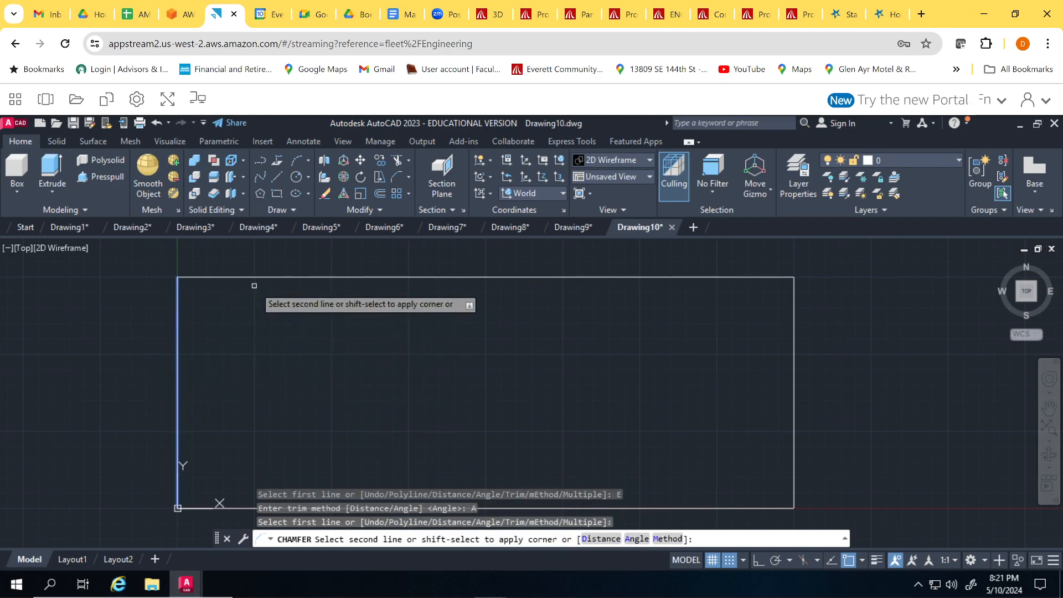
left_click(252, 277)
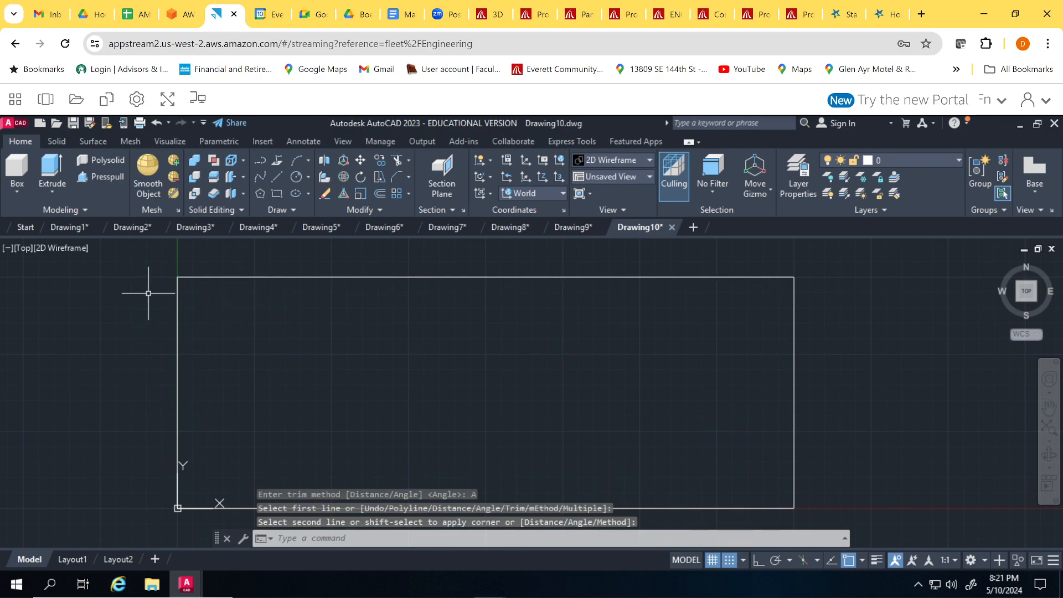
key("ctrl+z")
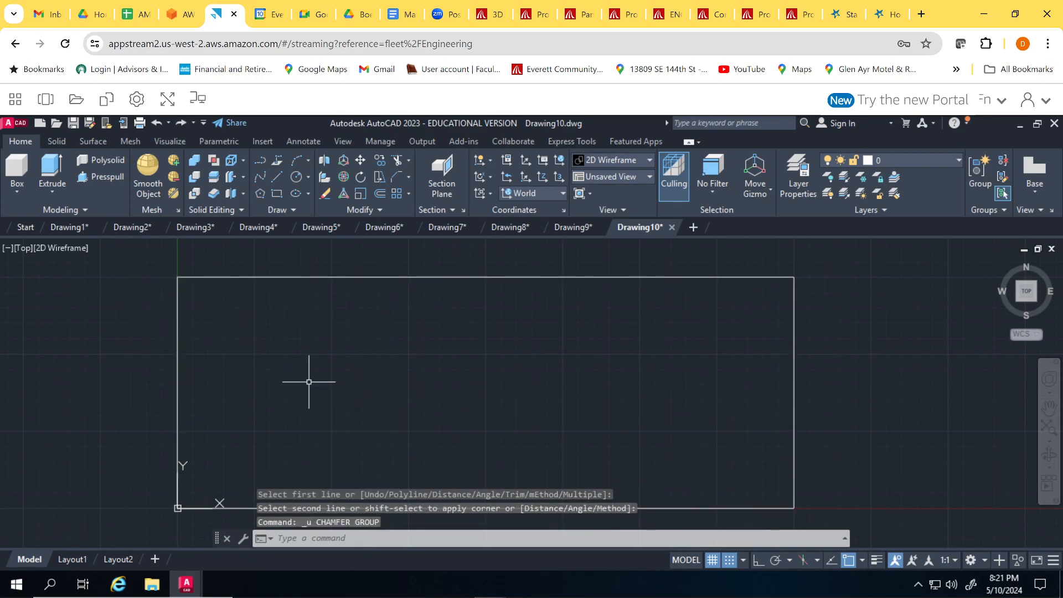
Chamfer the rectangle's upper-left corner with a length of 1 and an angle of 45 degrees
left_click(396, 176)
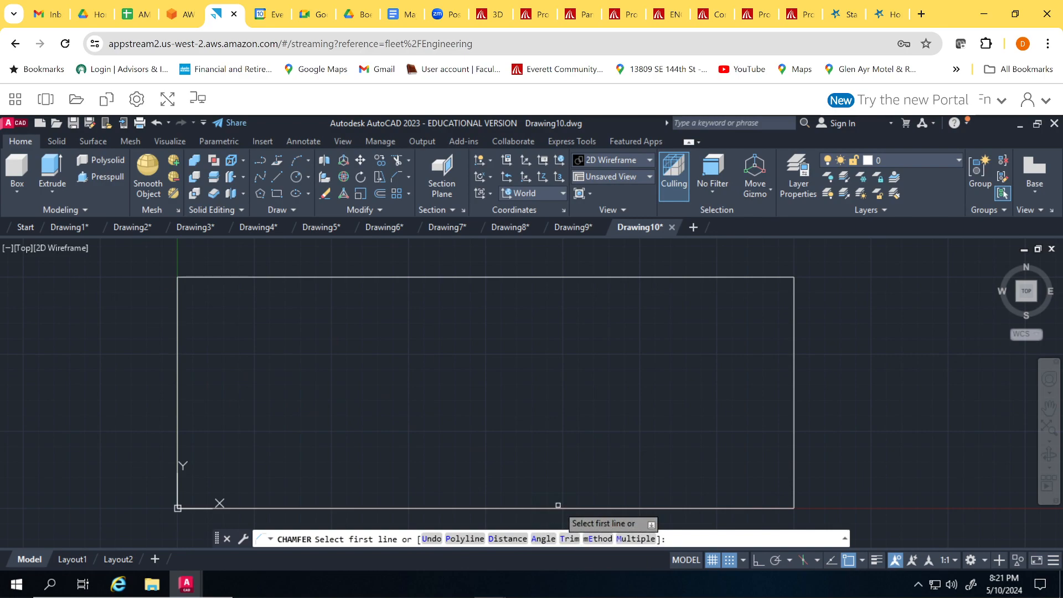
left_click(537, 543)
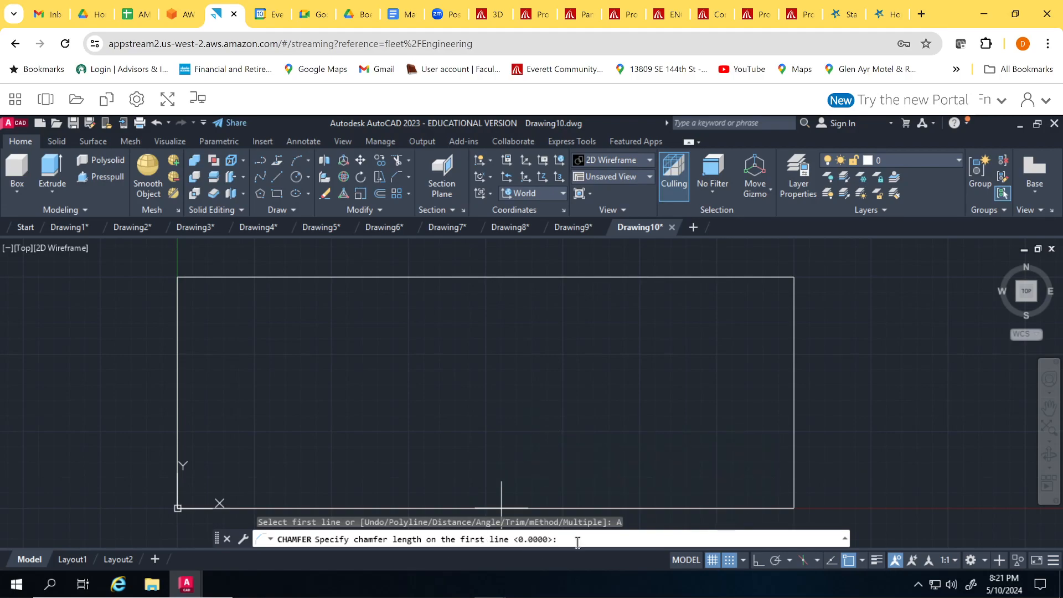
key("Return")
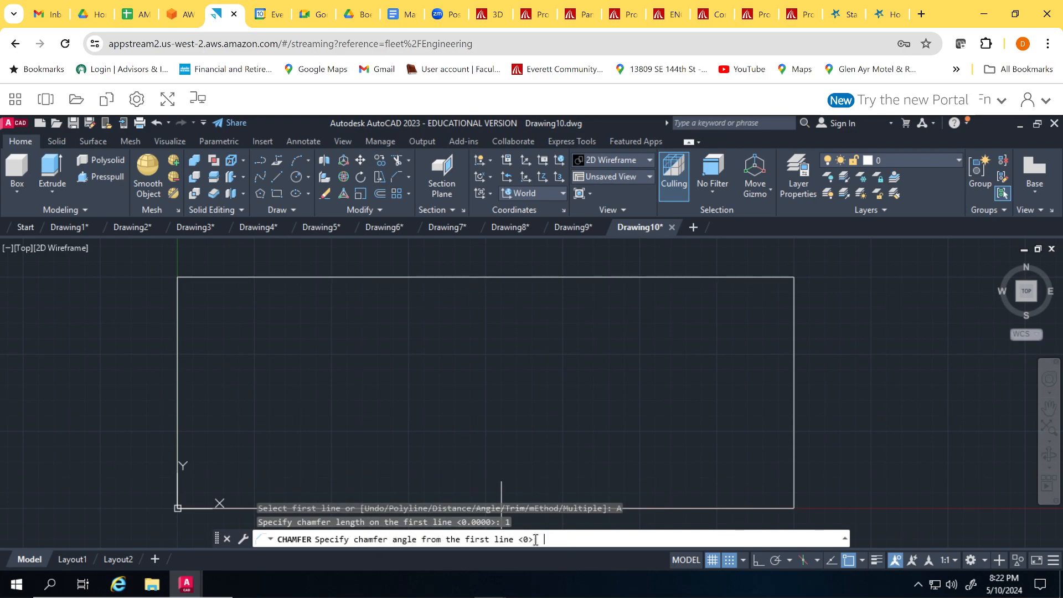
type("45")
key("Return")
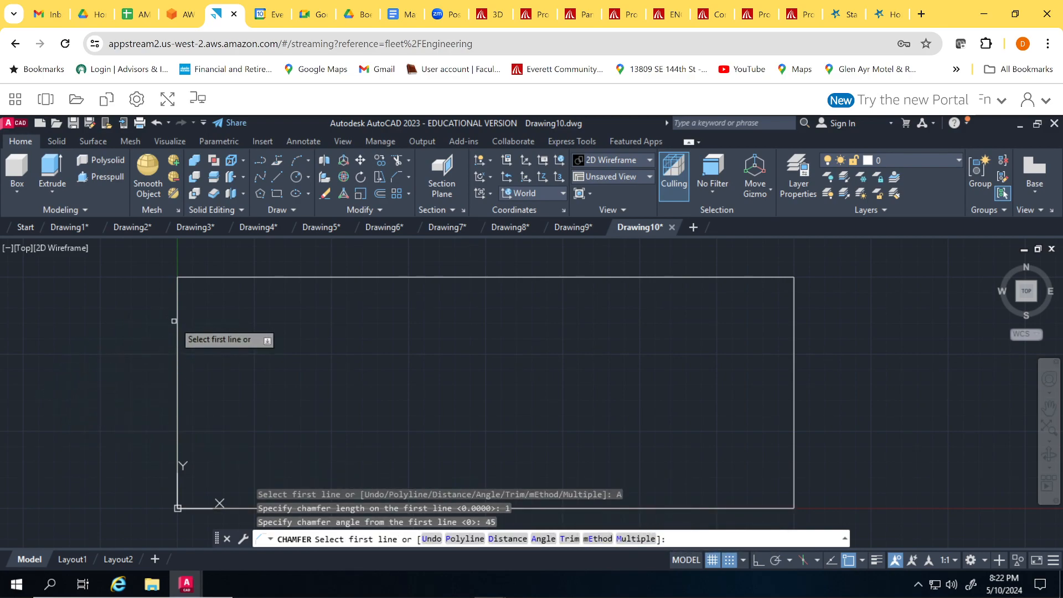
left_click(270, 277)
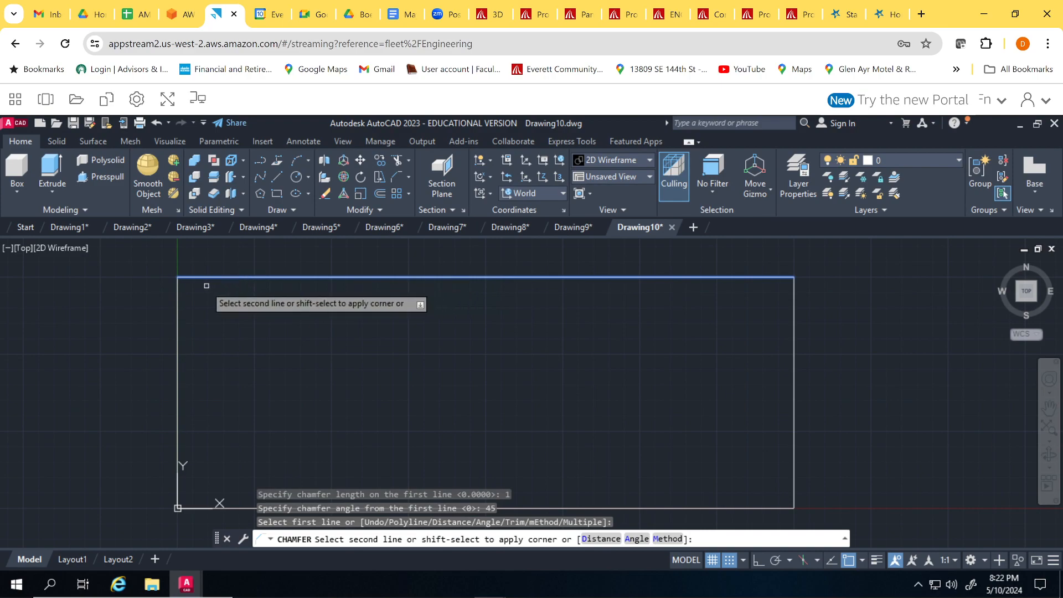
left_click(174, 323)
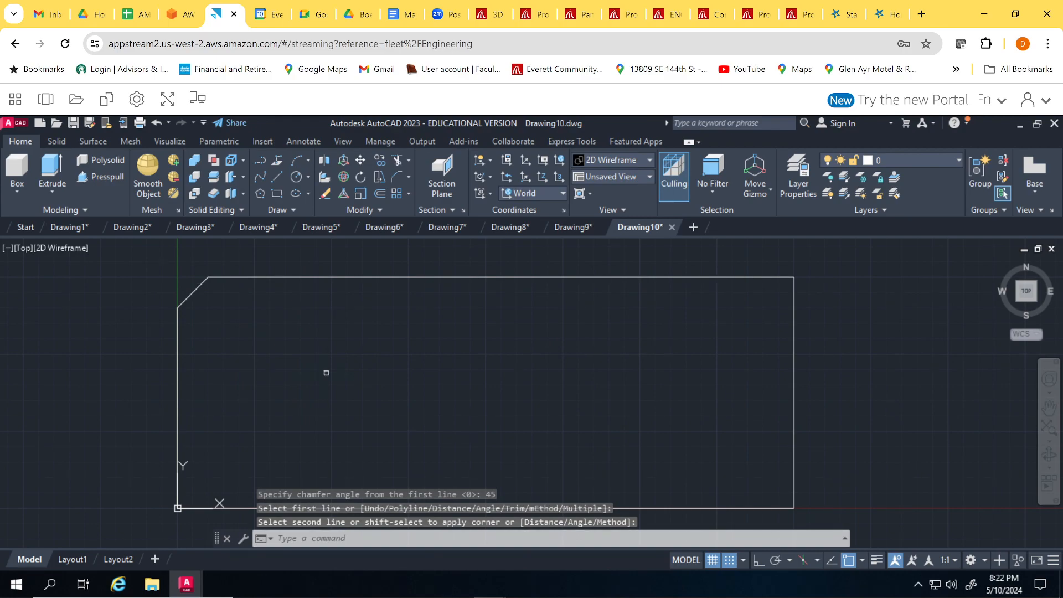
Chamfer the rectangle's upper-right corner with the same length and angle settings
key("Return")
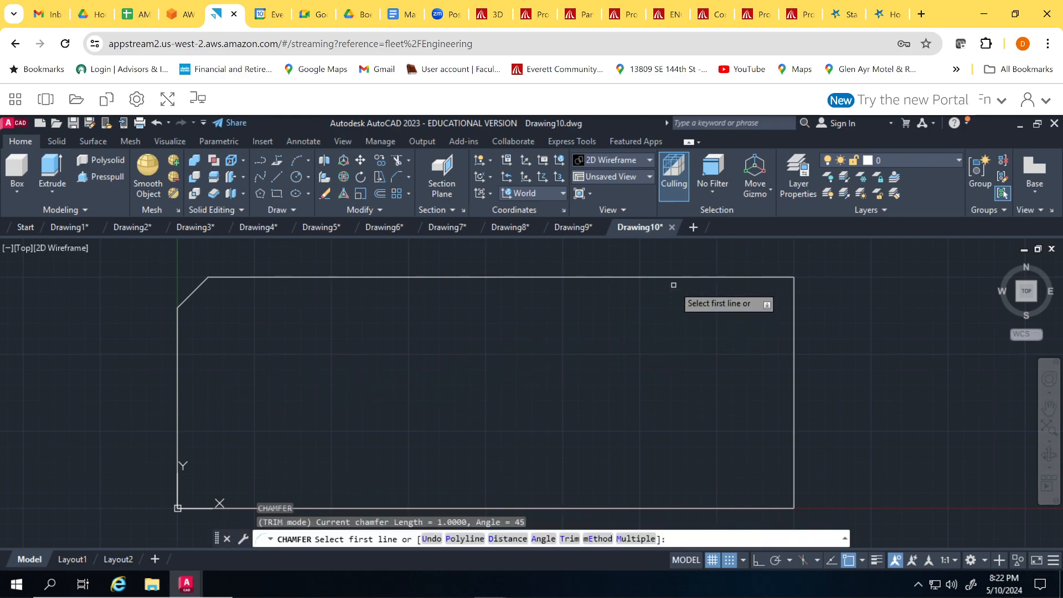
left_click(673, 277)
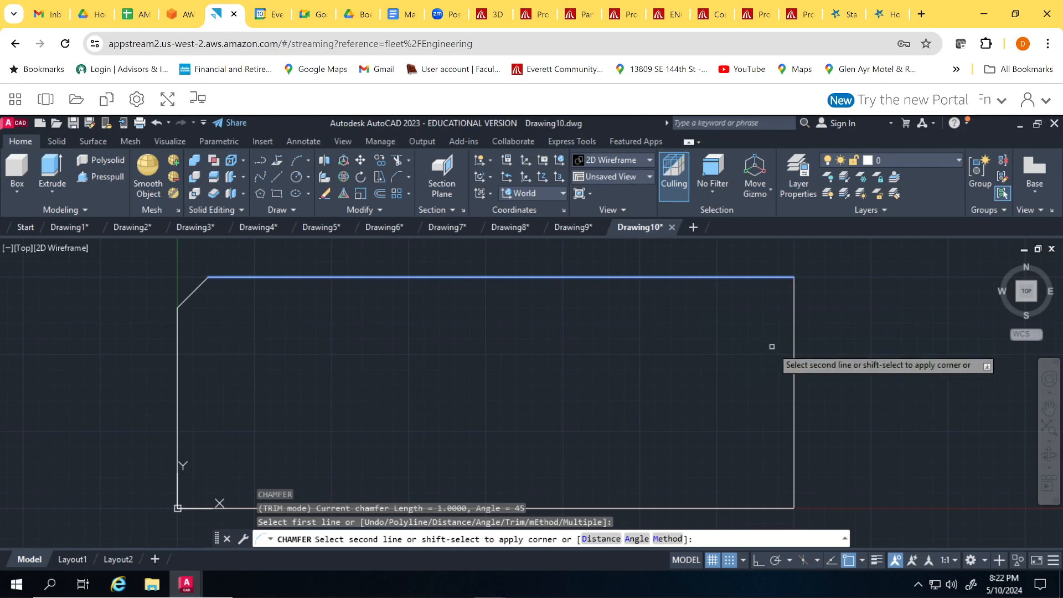
left_click(794, 356)
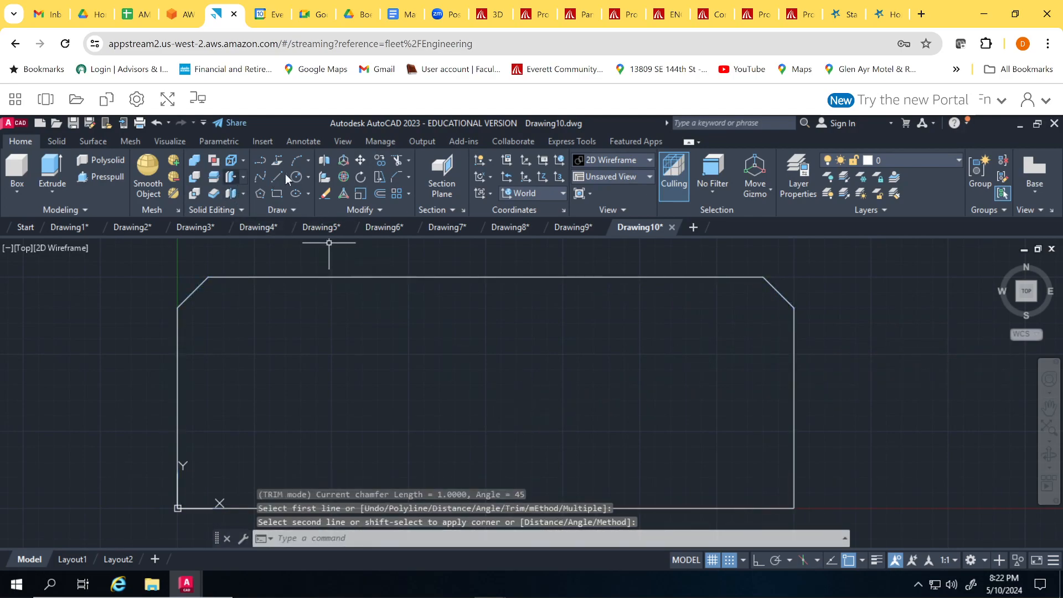
Fillet the plate's lower-right corner with a radius of 2
left_click(408, 178)
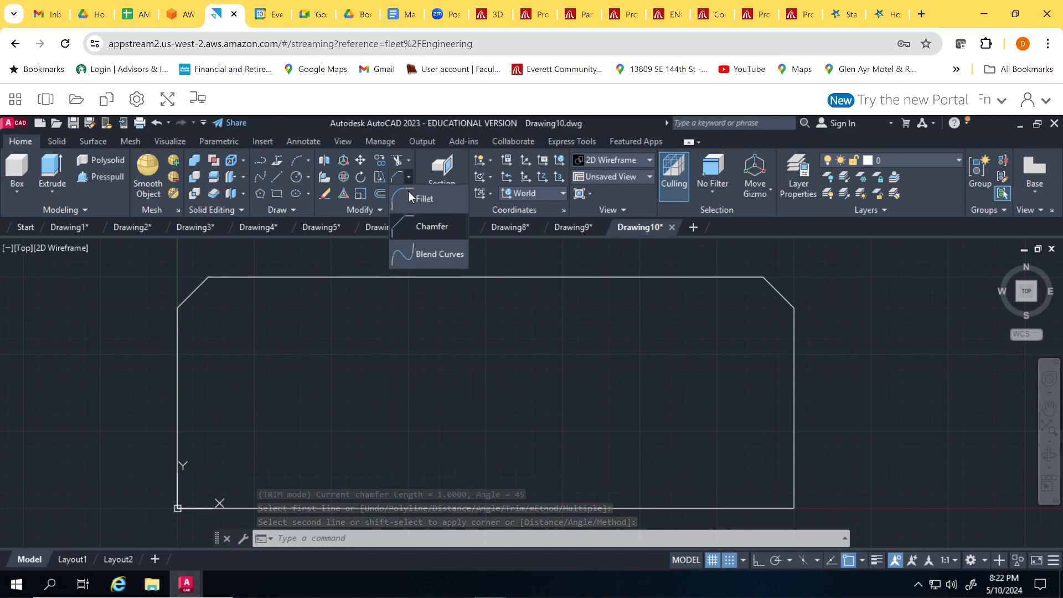
left_click(411, 199)
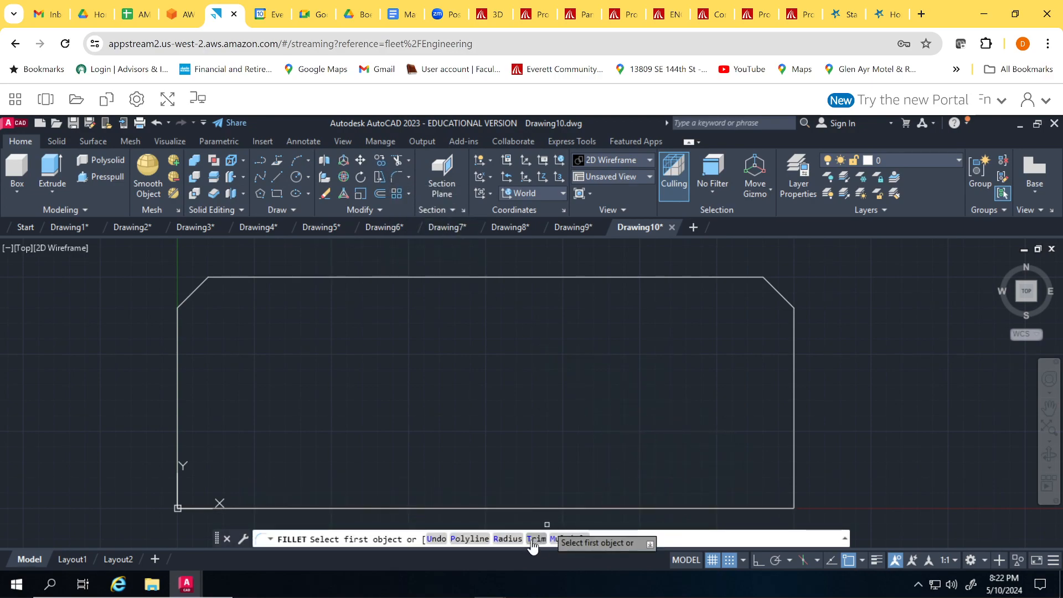
left_click(506, 539)
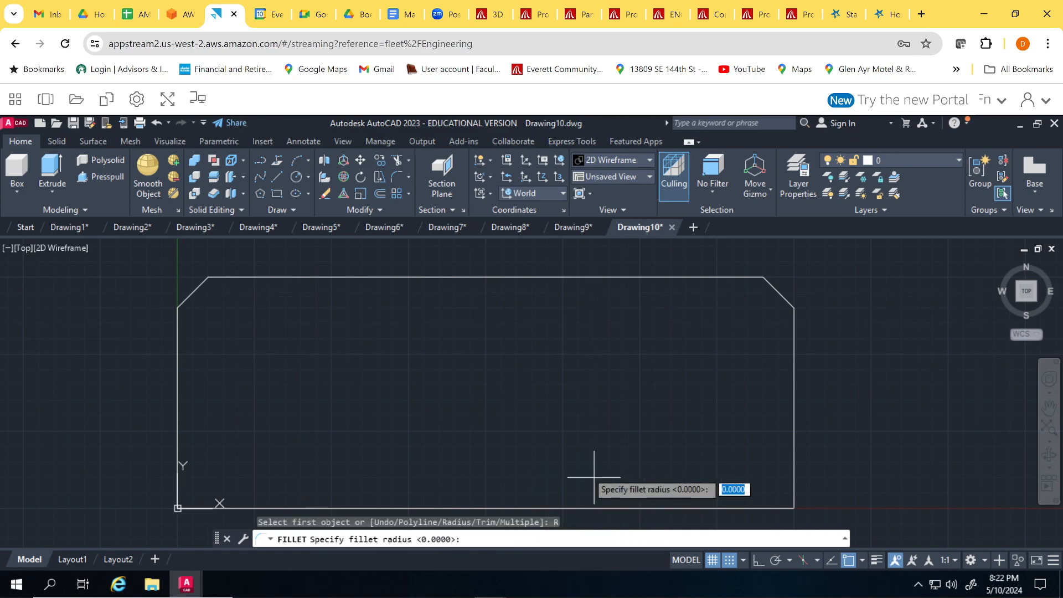
type("2")
key("Return")
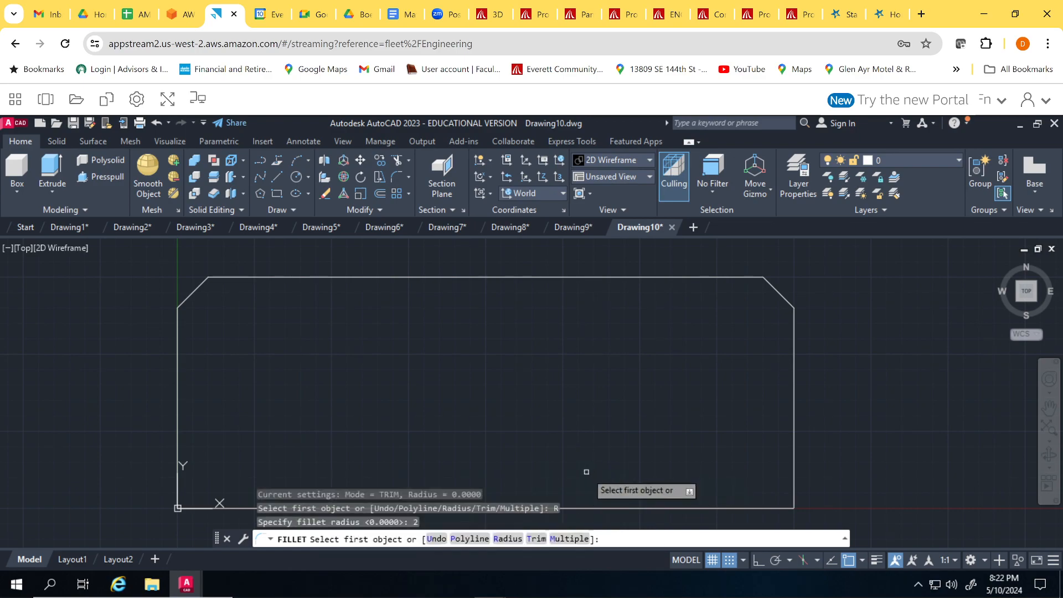
left_click(712, 508)
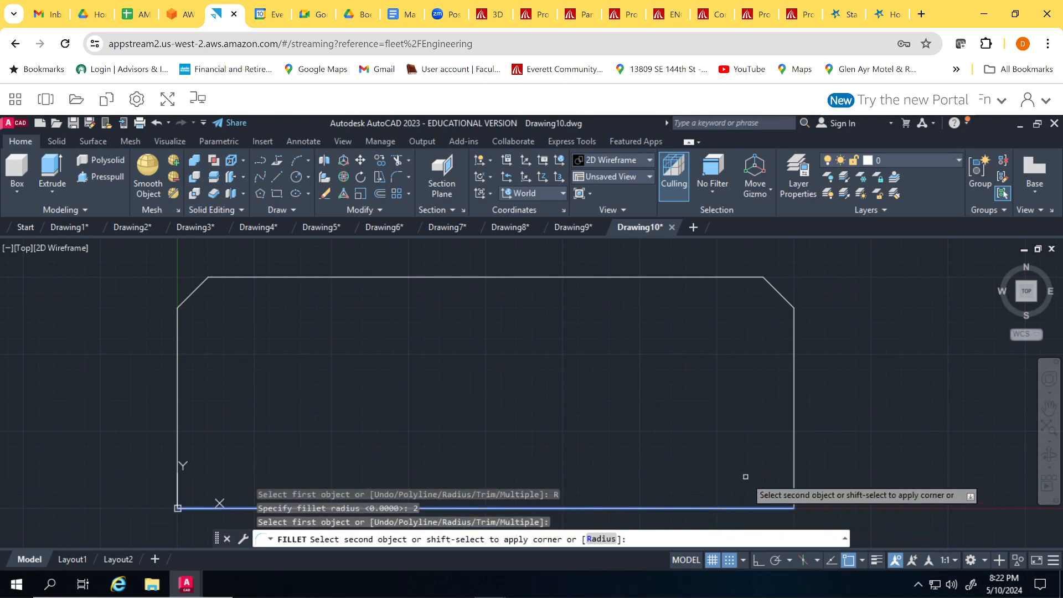
left_click(795, 438)
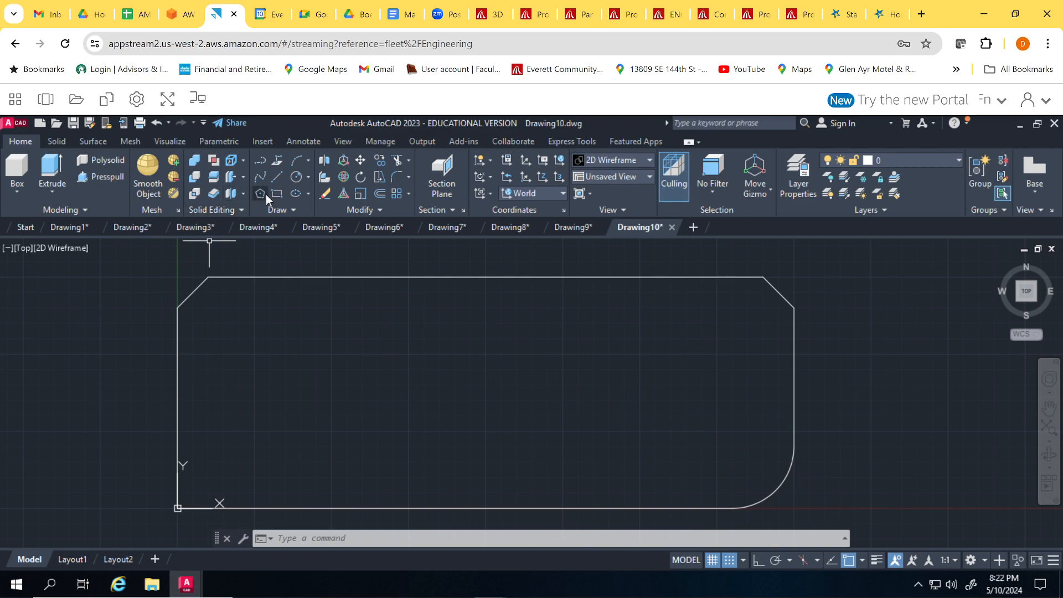
Draw a circle of radius 1 centred on the center point of the lower-right fillet arc
left_click(295, 178)
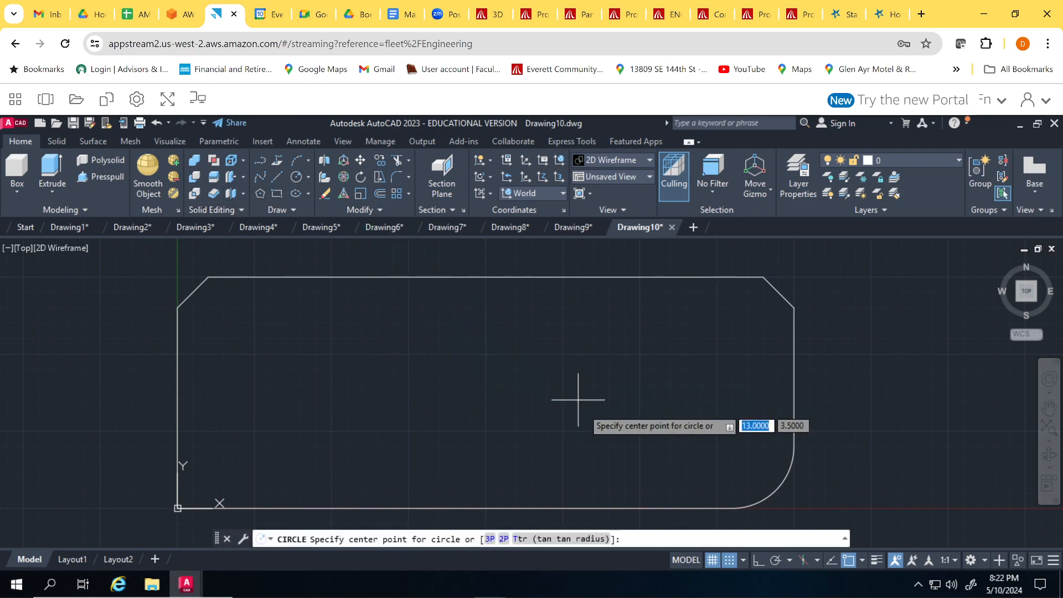
right_click(610, 408, "shift")
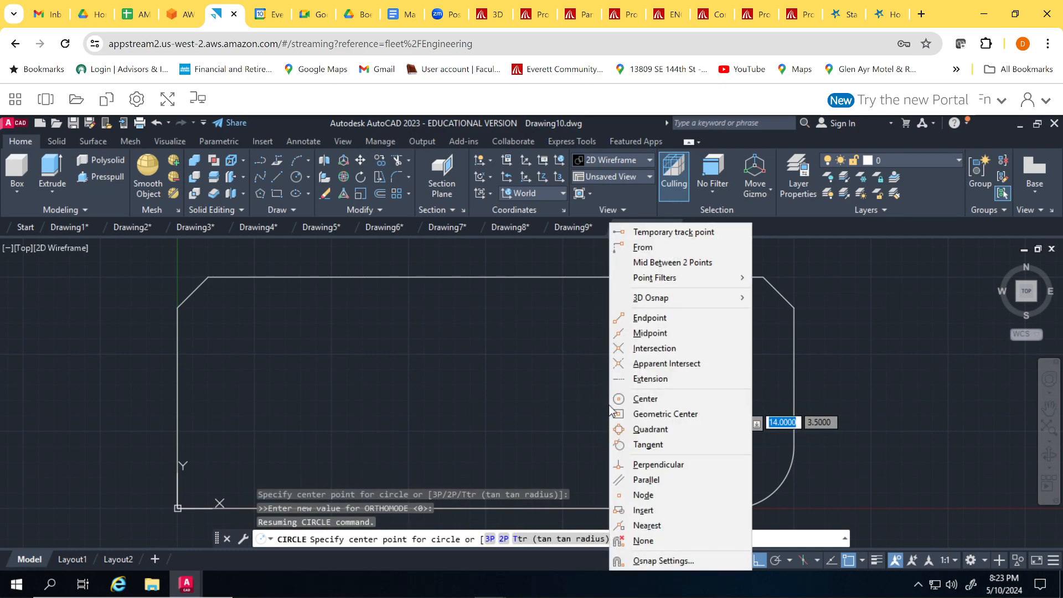
left_click(647, 404)
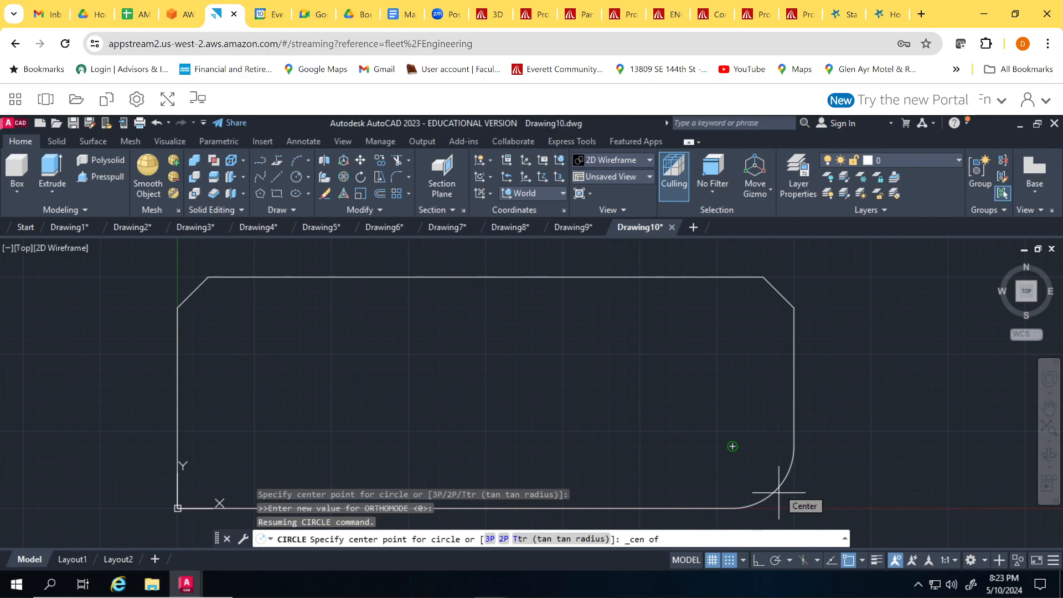
left_click(779, 492)
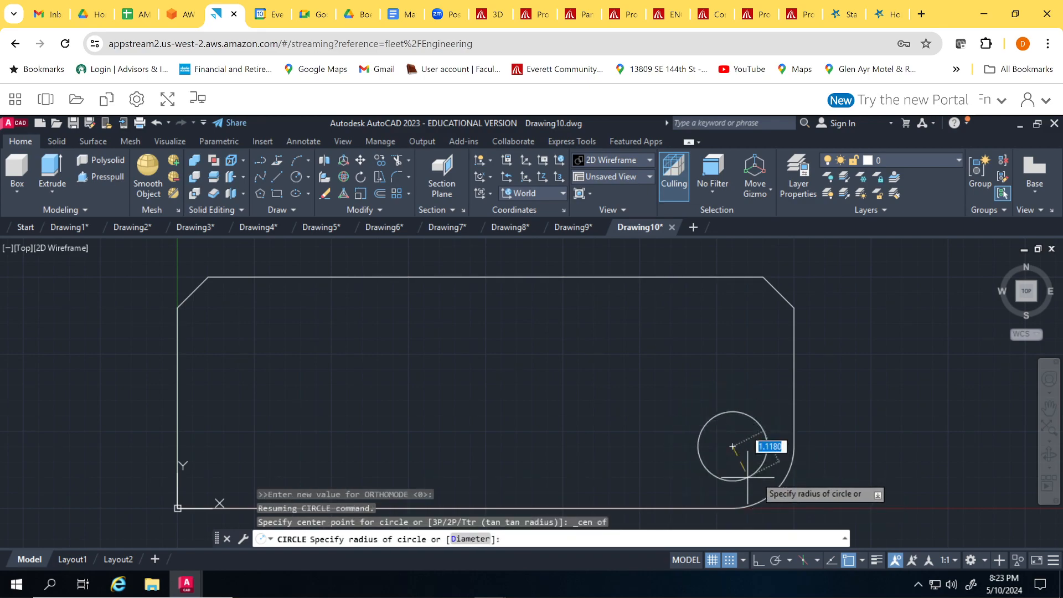
type("1")
key("Return")
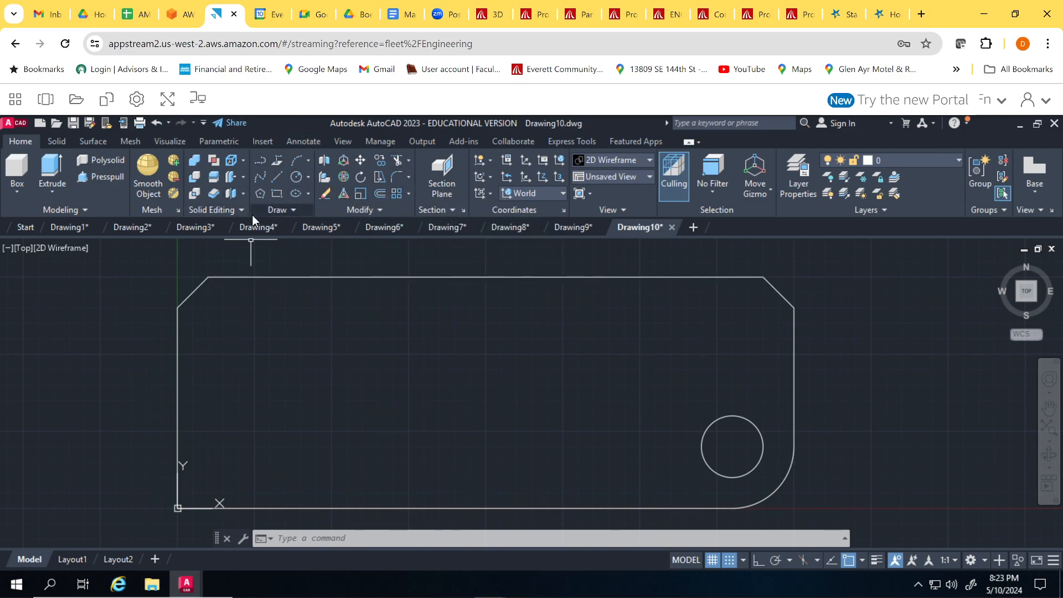
Draw two circles of radius 0.5 at the same height, one in the plate's left half and one centred at 12.5, 4.5
left_click(308, 179)
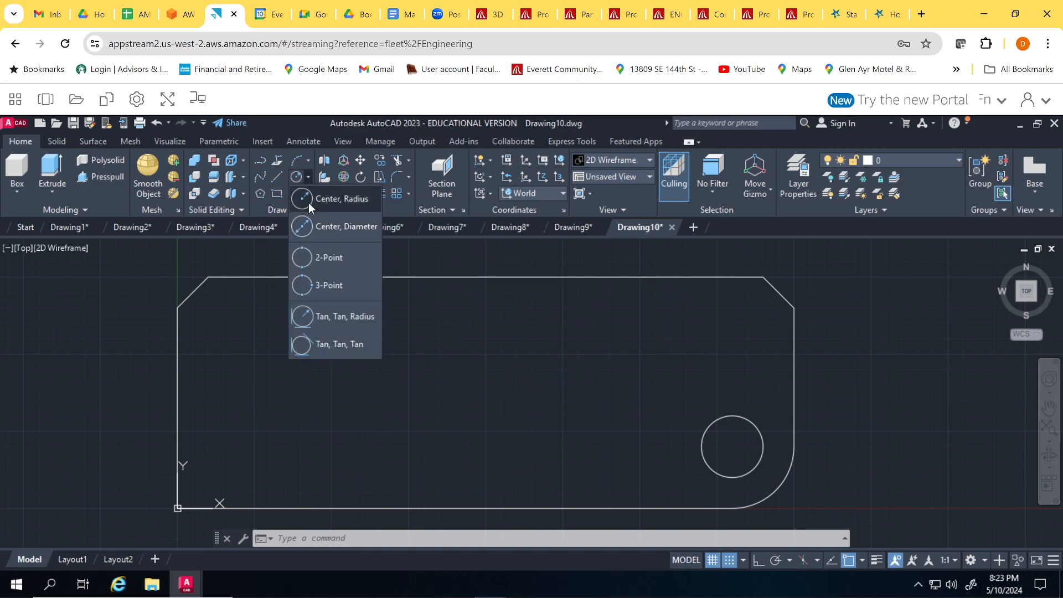
left_click(308, 201)
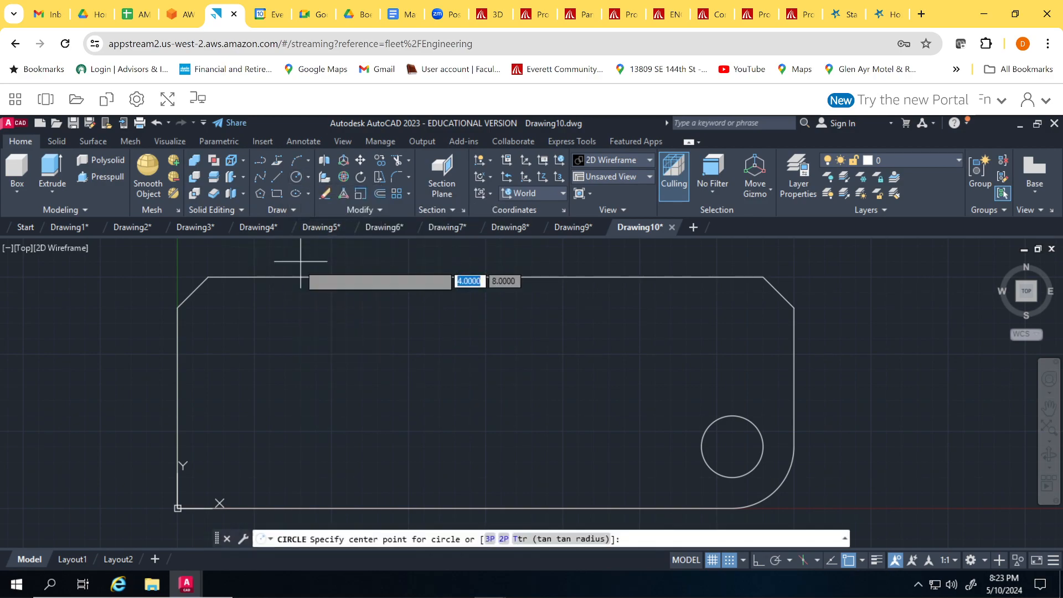
left_click(332, 369)
key("Return")
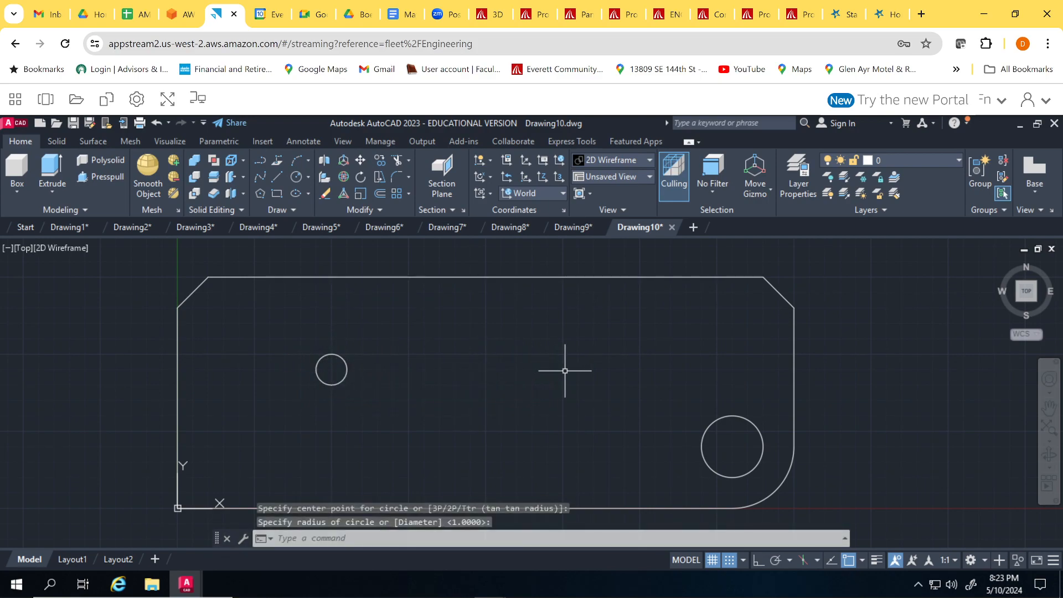
key("Return")
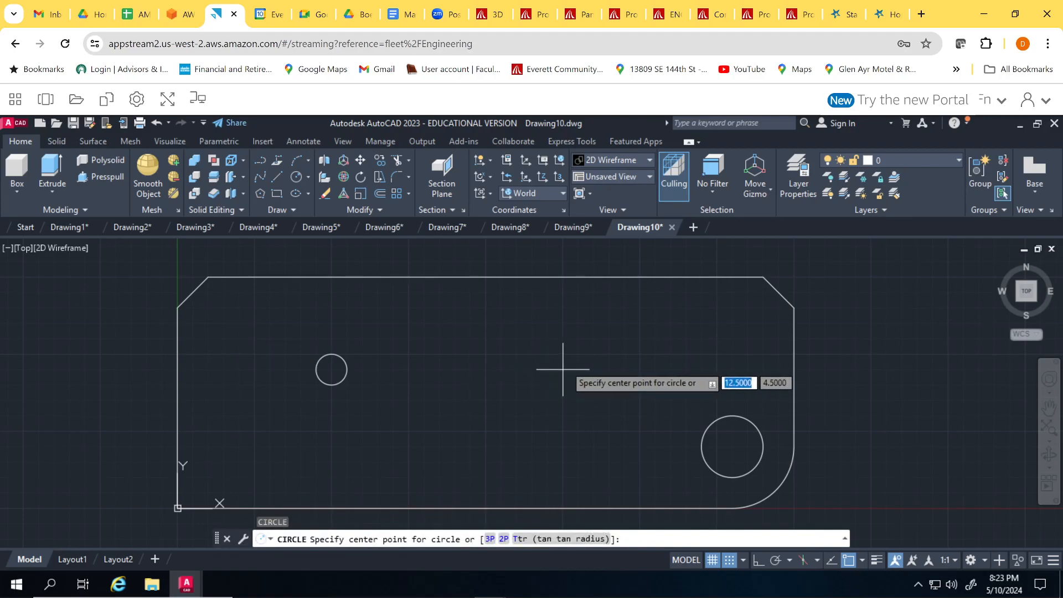
left_click(563, 369)
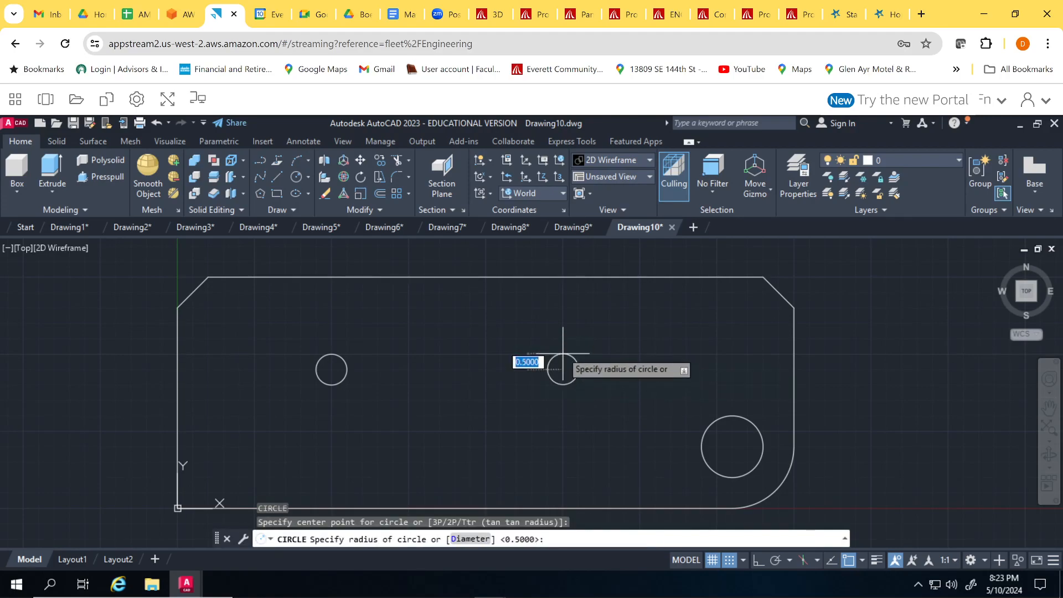
key("Return")
Turn off grid snap and draw a line tangent to the upper sides of the two 0.5-radius circles
left_click(276, 177)
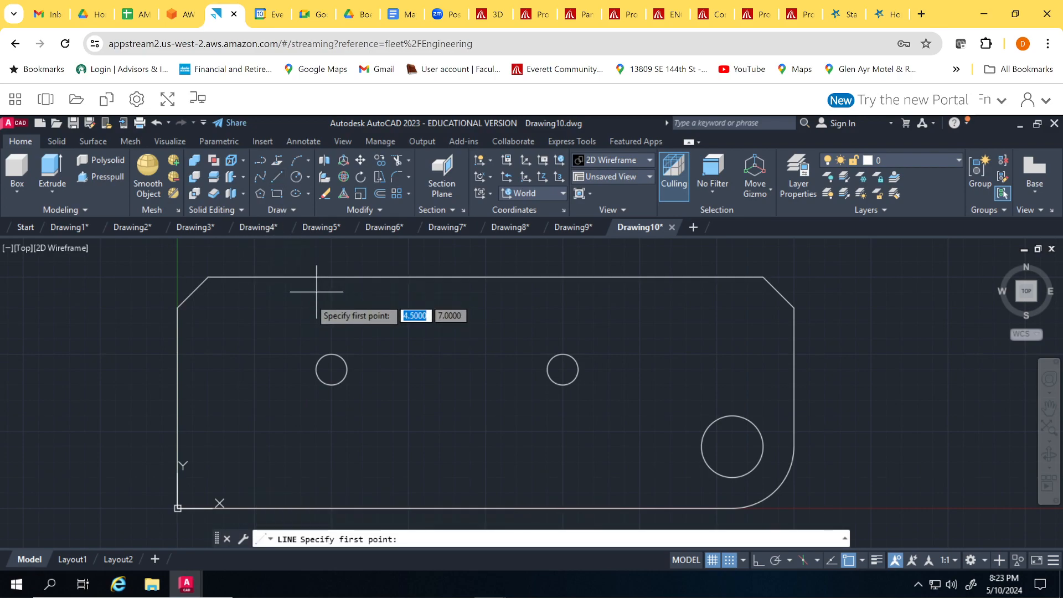
right_click(315, 313, "shift")
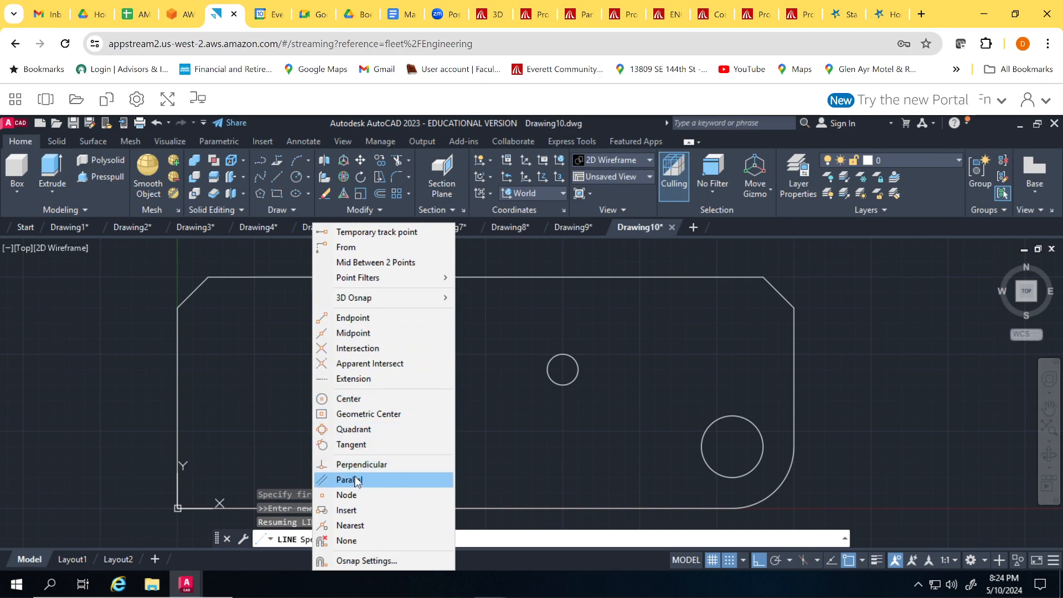
left_click(362, 447)
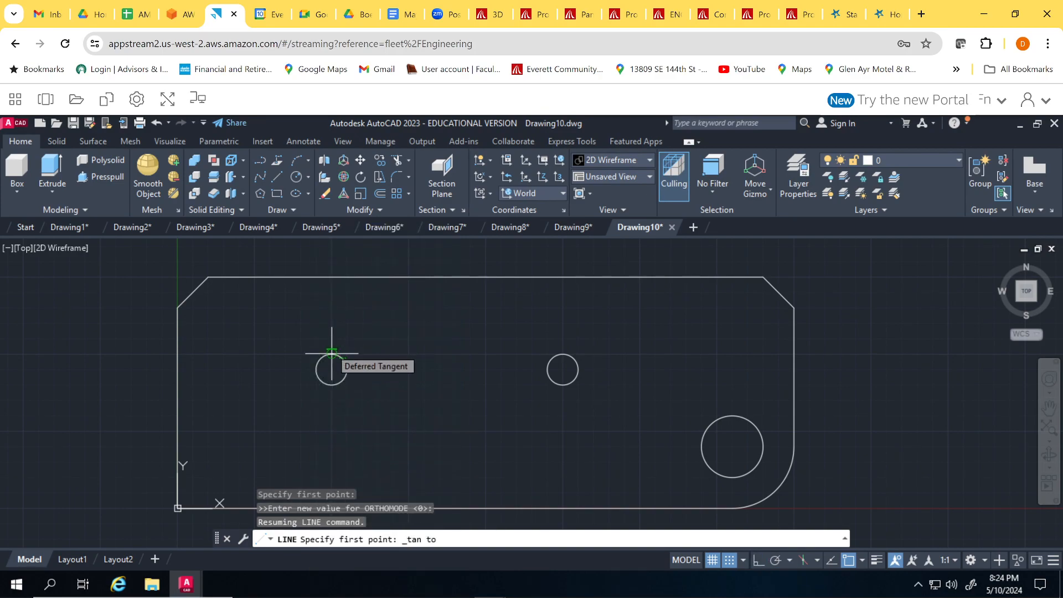
left_click(331, 352)
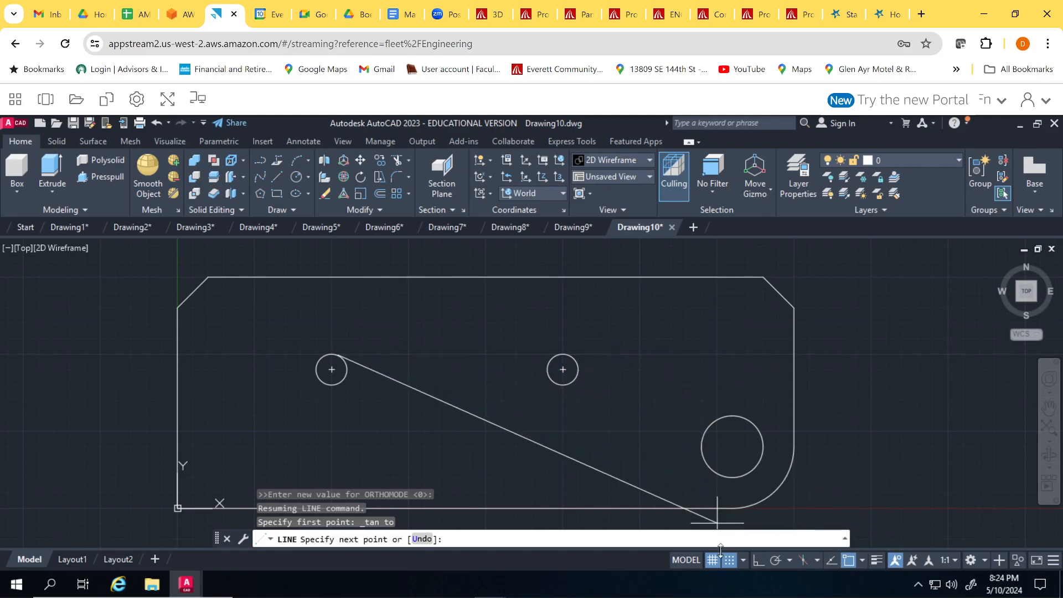
left_click(728, 565)
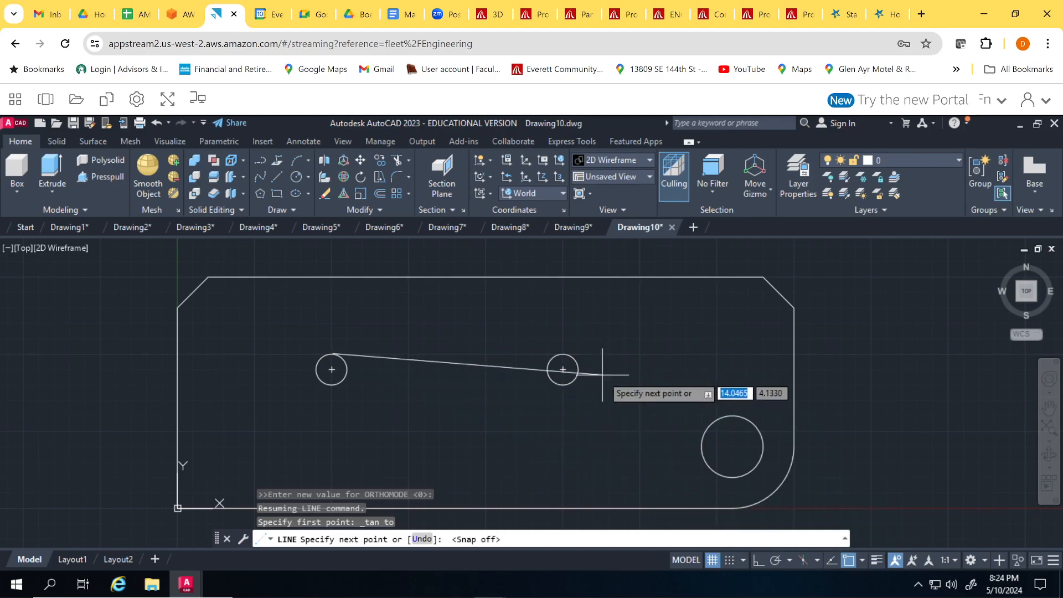
left_click(571, 355)
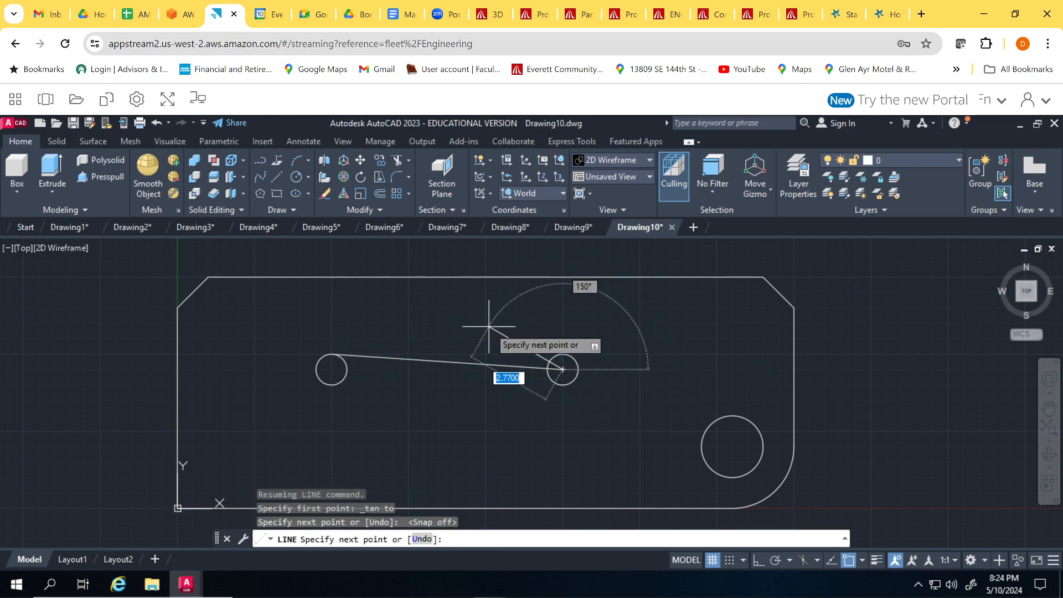
key("ctrl+z")
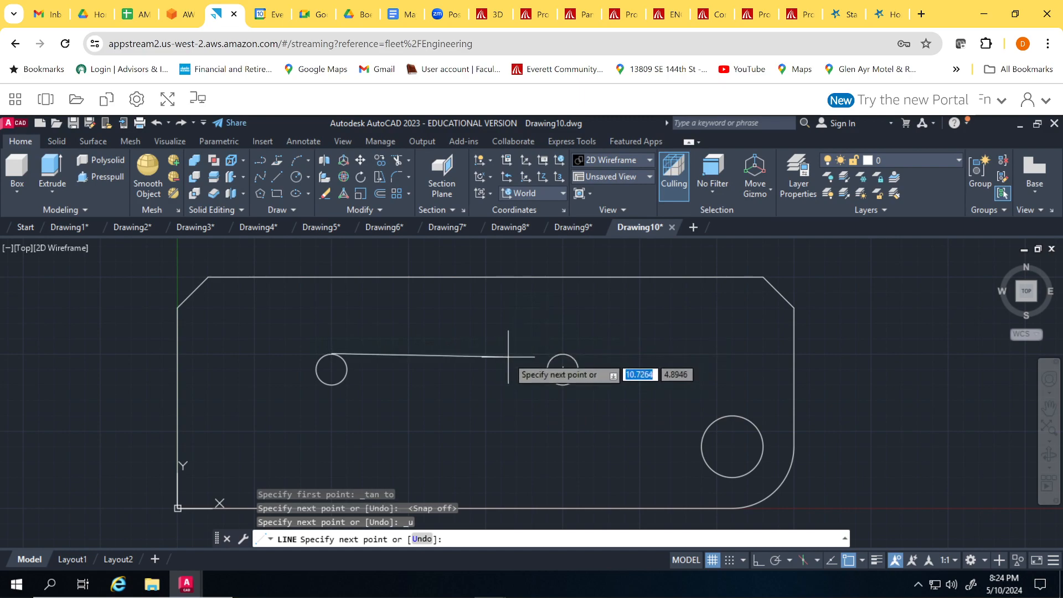
right_click(509, 319, "shift")
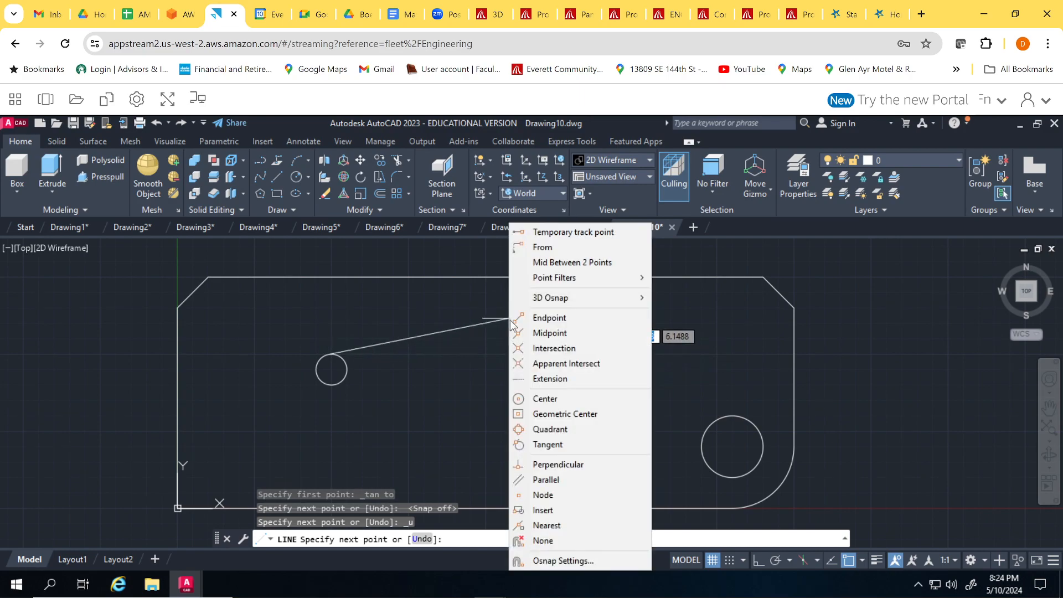
left_click(542, 446)
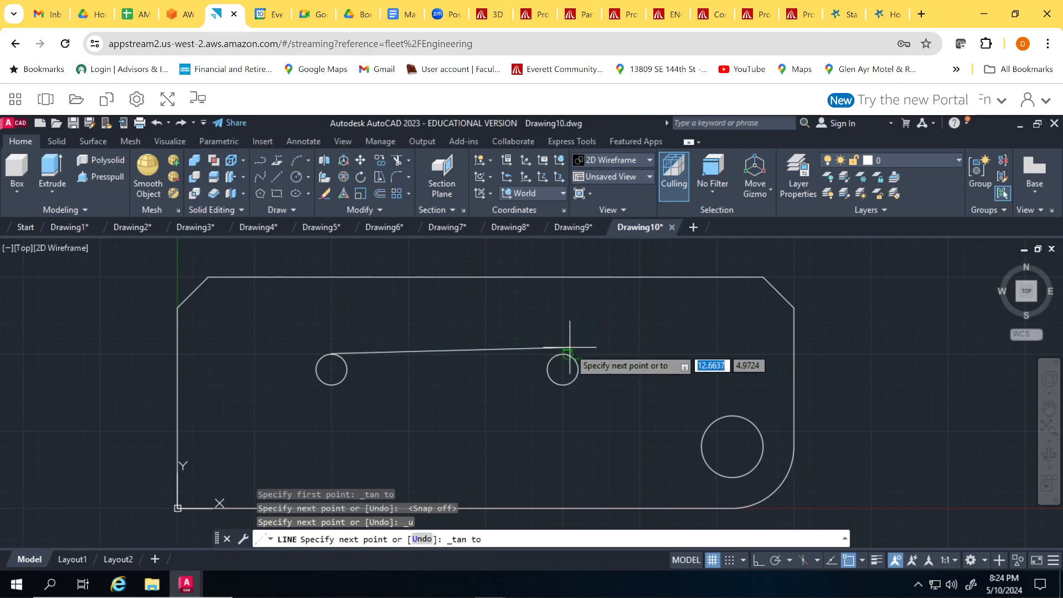
scroll(576, 350, "up", 4)
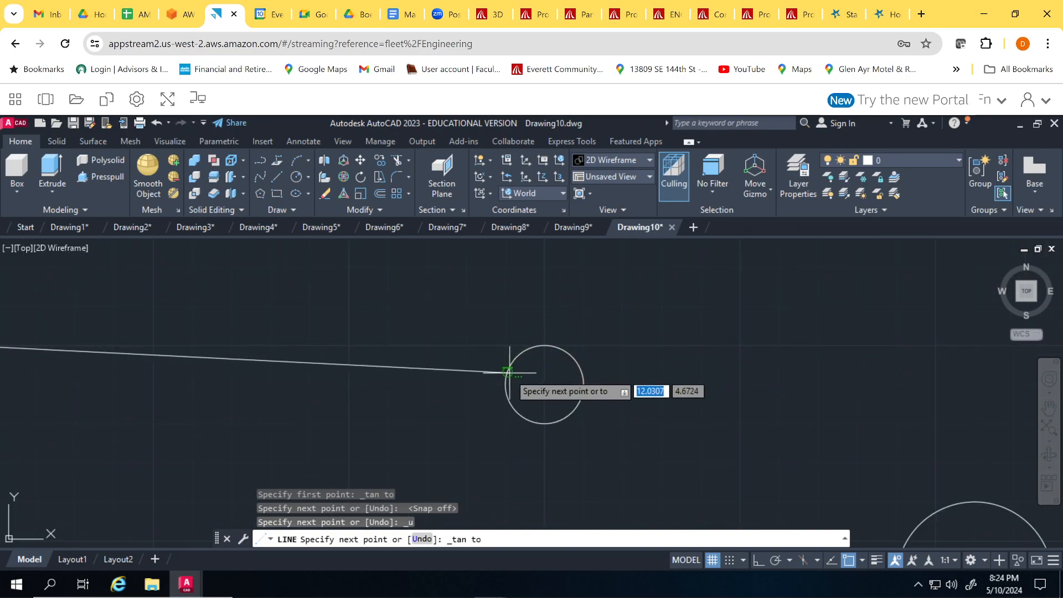
left_click(514, 359)
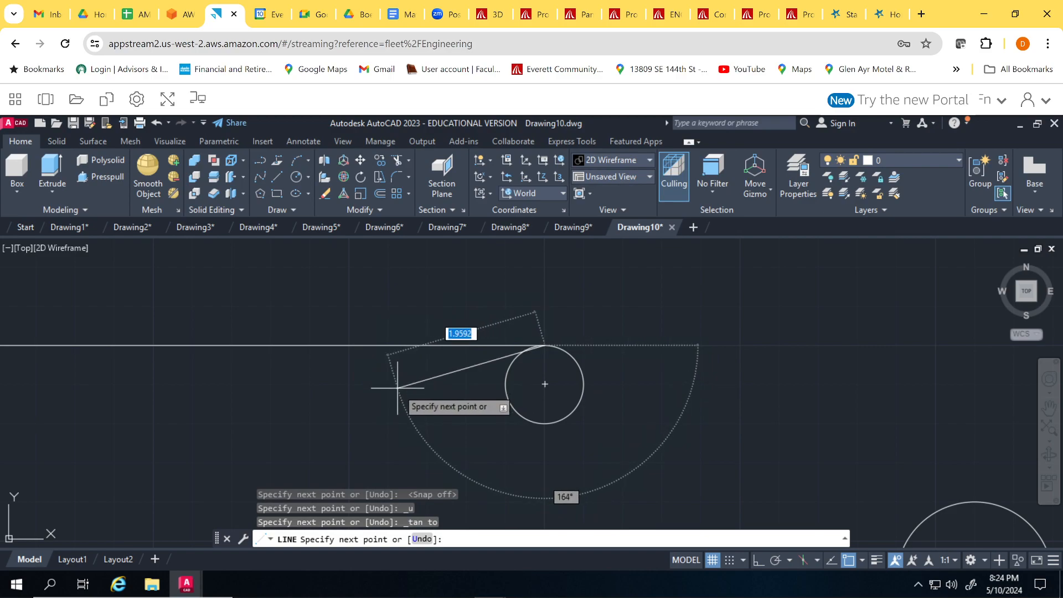
key("Return")
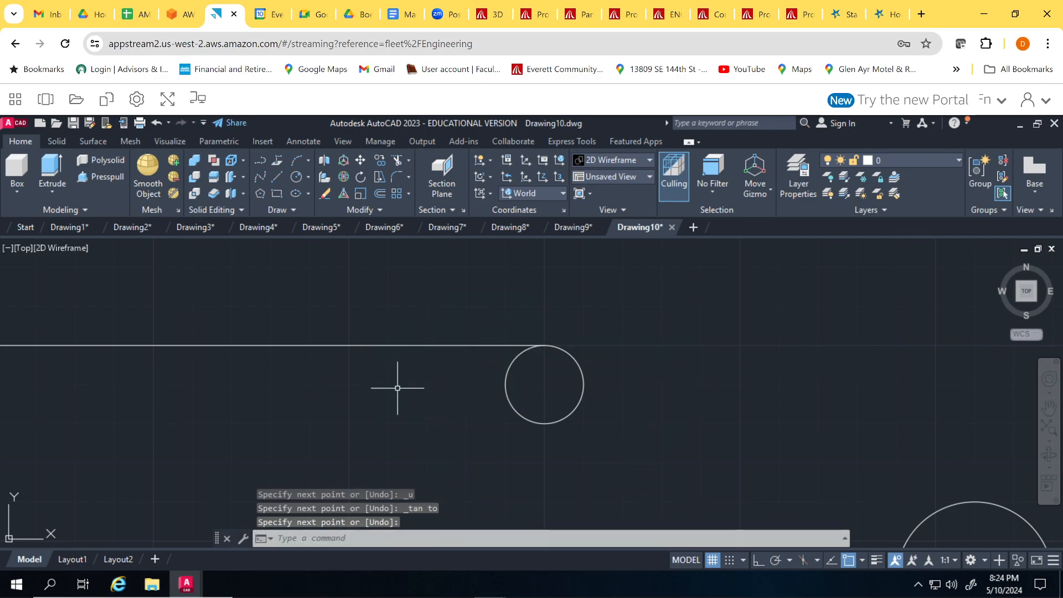
right_click(397, 388, "shift")
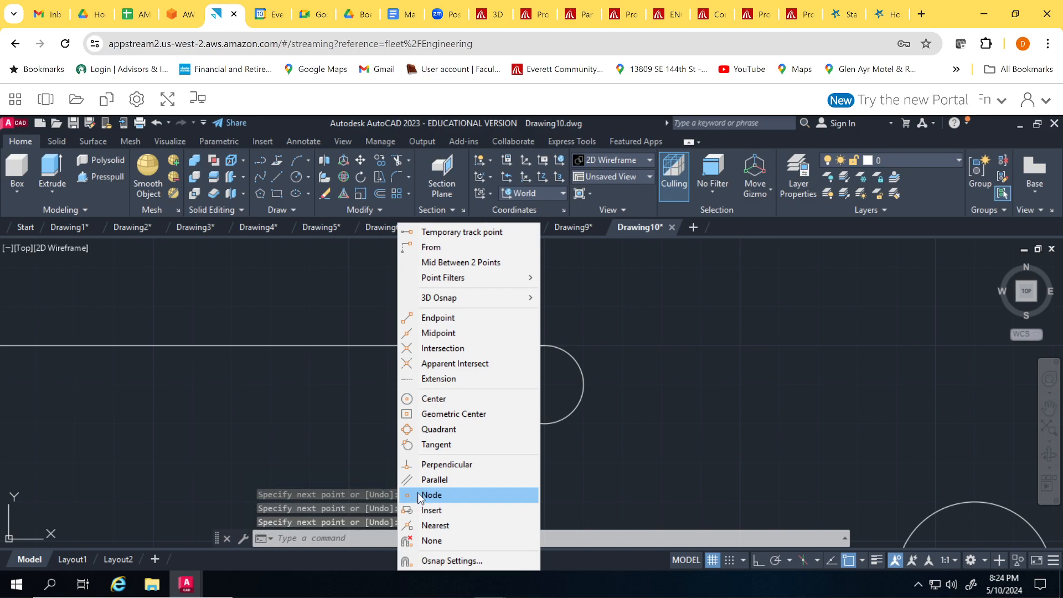
left_click(435, 444)
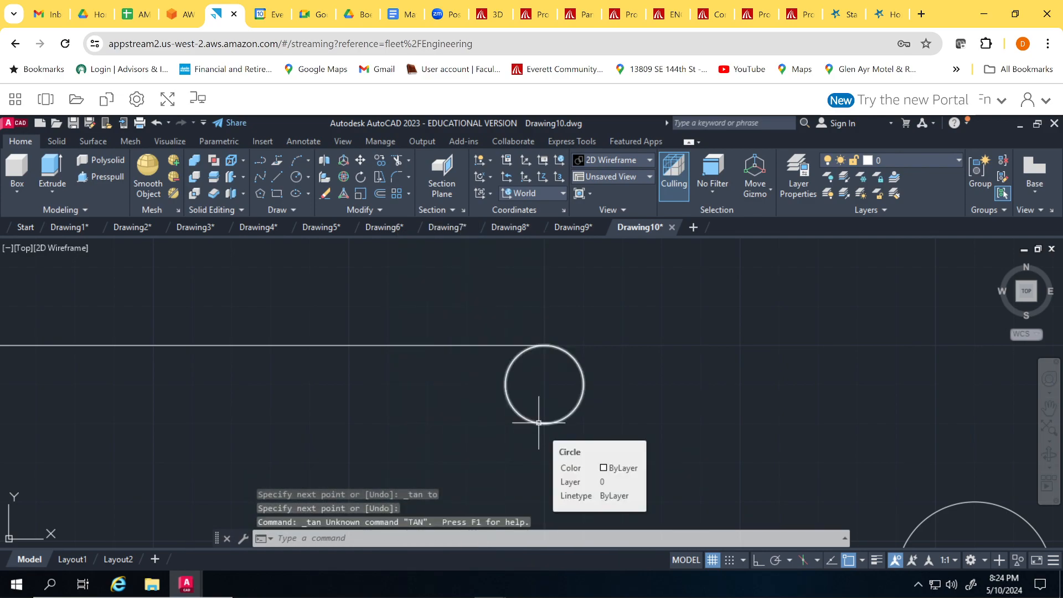
right_click(369, 422, "shift")
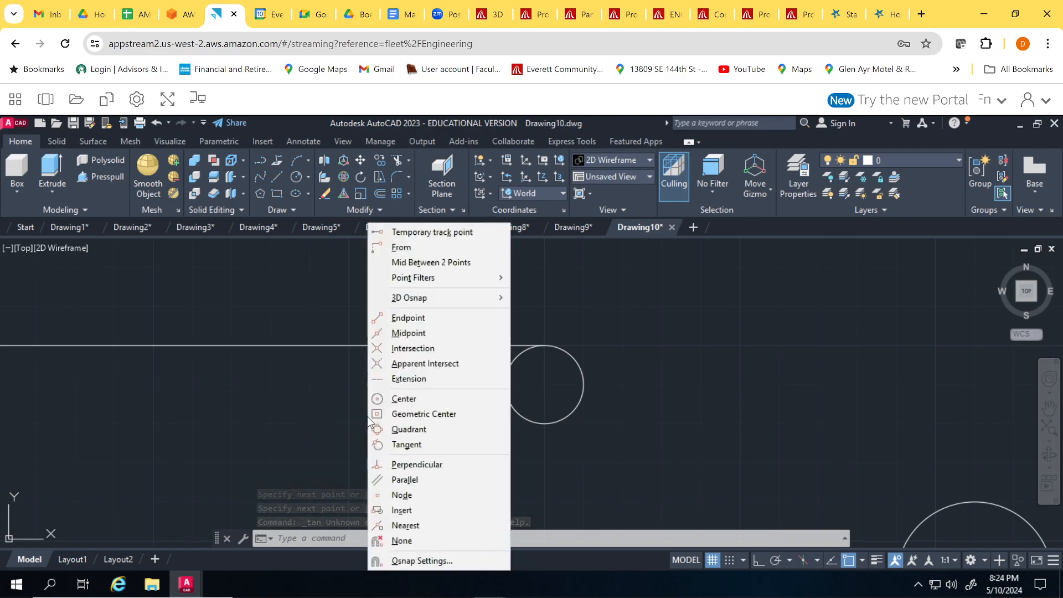
left_click(407, 444)
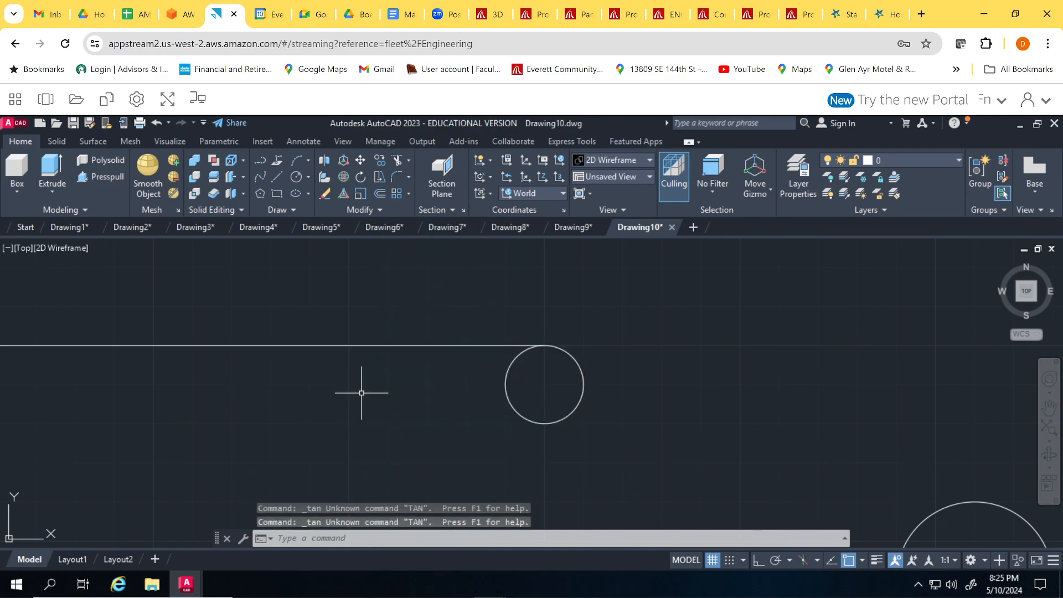
Draw a second line tangent to the lower sides of the two 0.5-radius circles, starting from the right-hand circle
type("l")
key("Return")
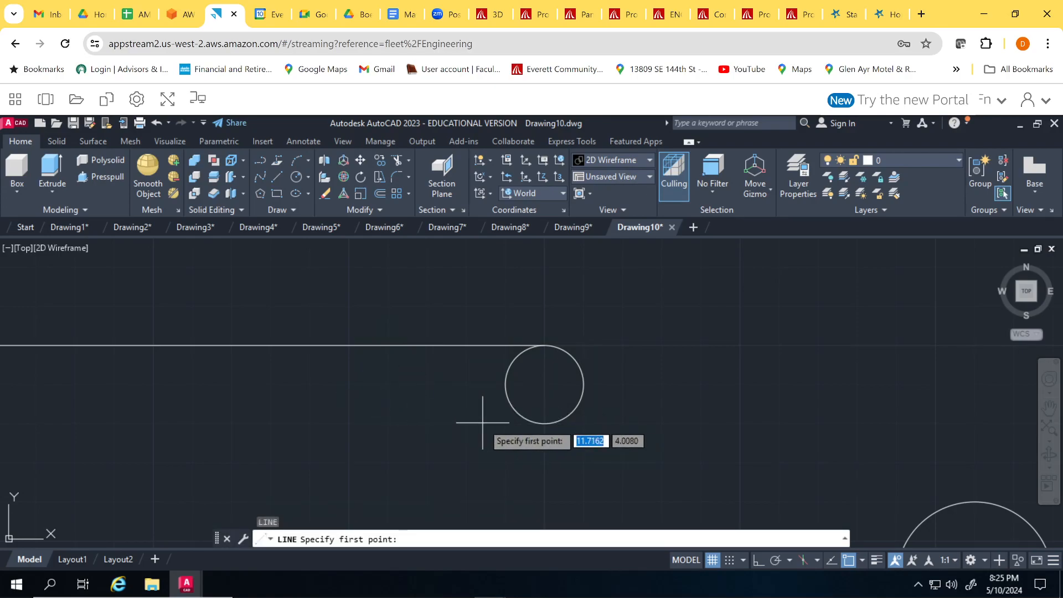
right_click(484, 427, "shift")
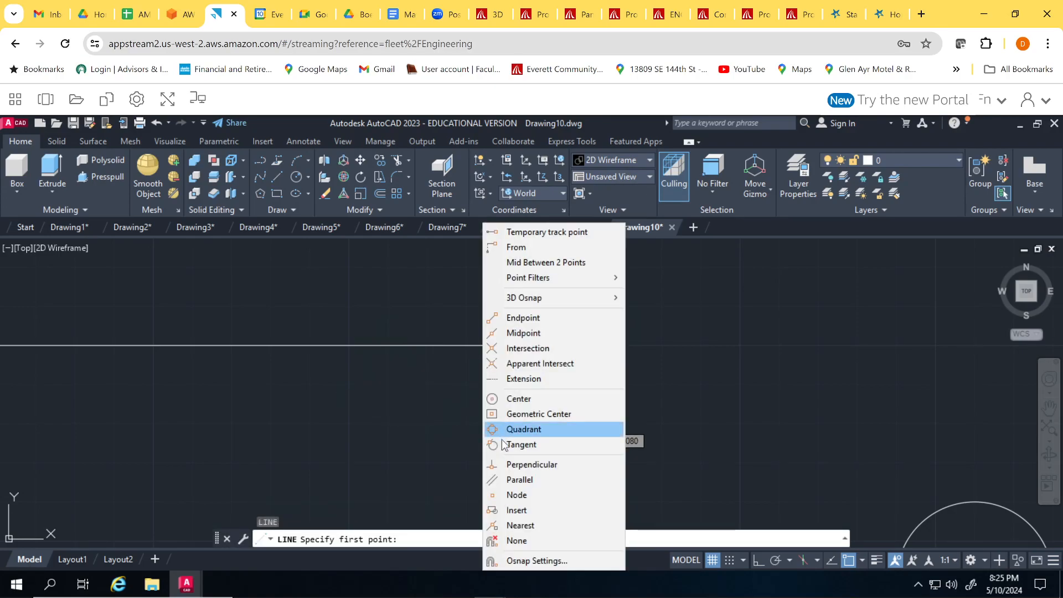
left_click(496, 444)
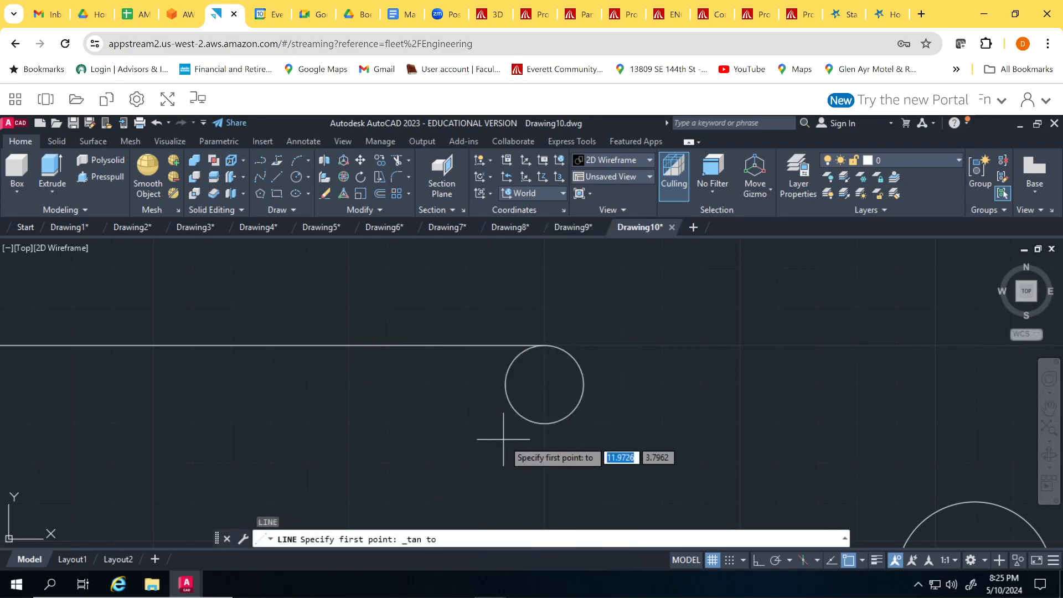
left_click(535, 426)
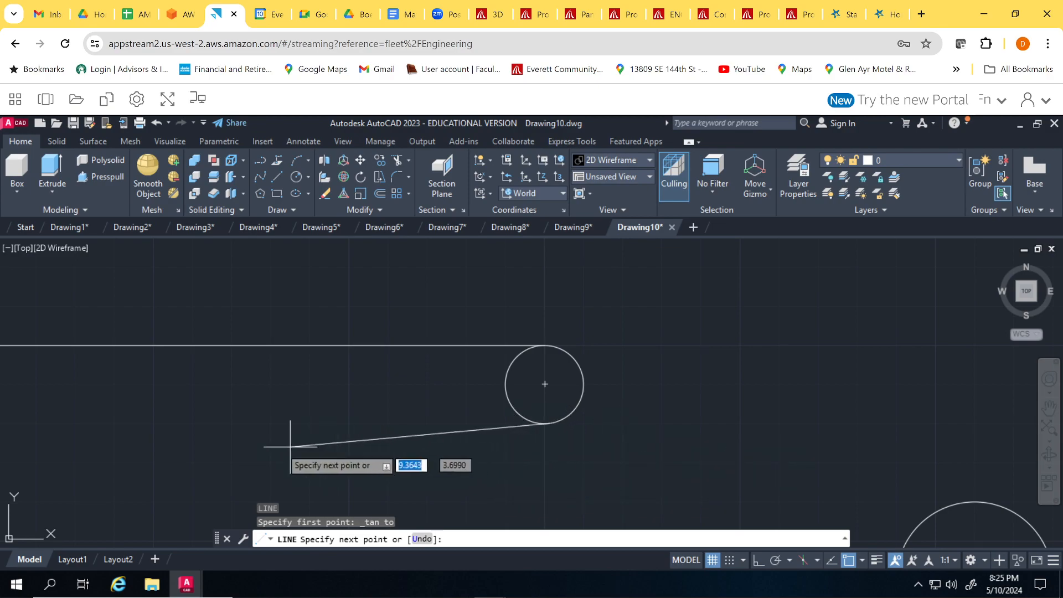
mouse_move(204, 440)
middle_mouse_down()
mouse_move(290, 449)
mouse_move(479, 409)
middle_mouse_up()
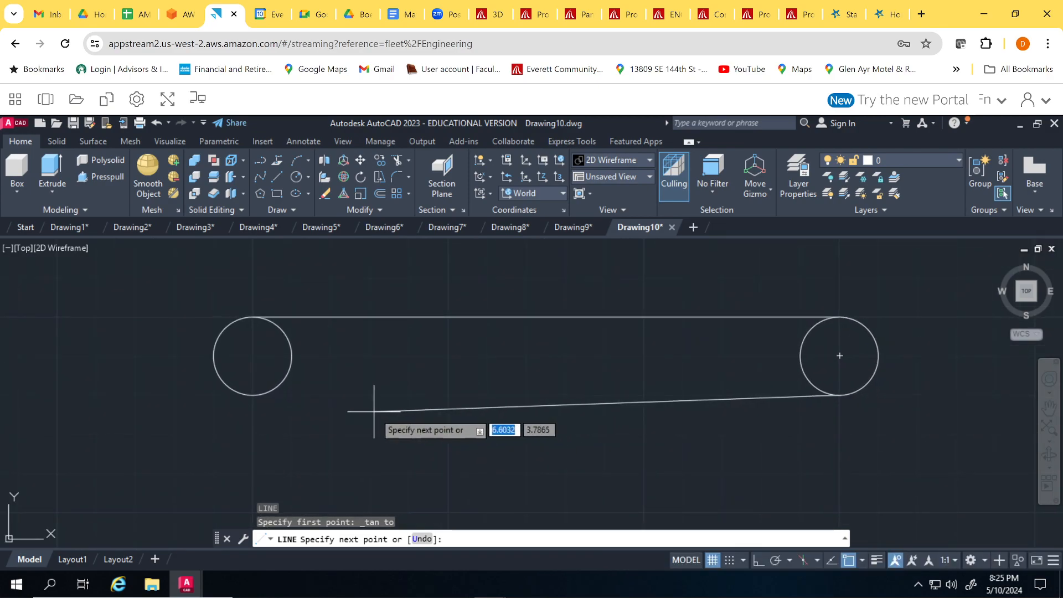
right_click(255, 397, "shift")
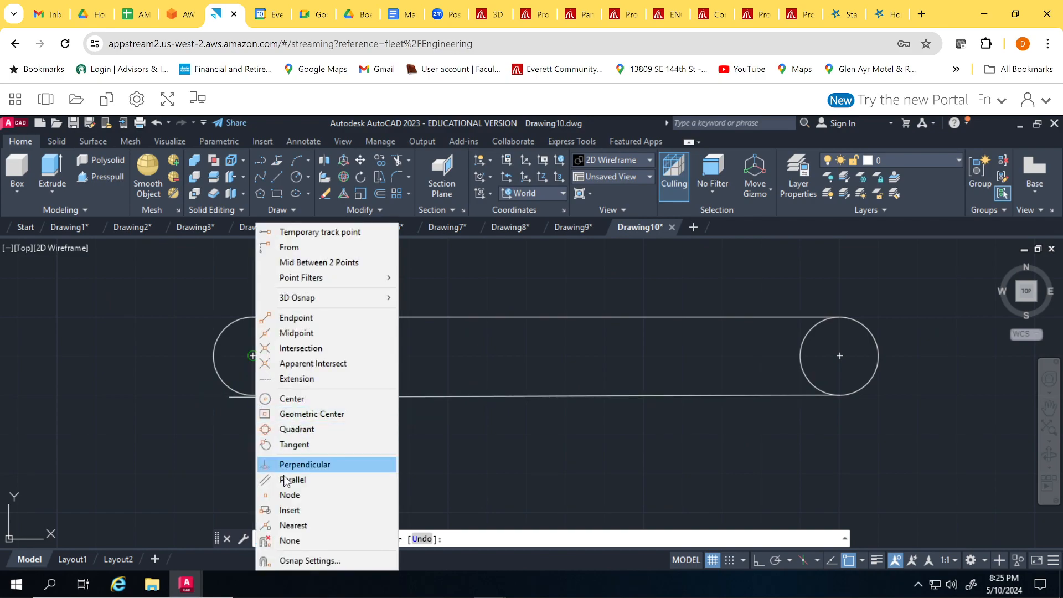
left_click(294, 444)
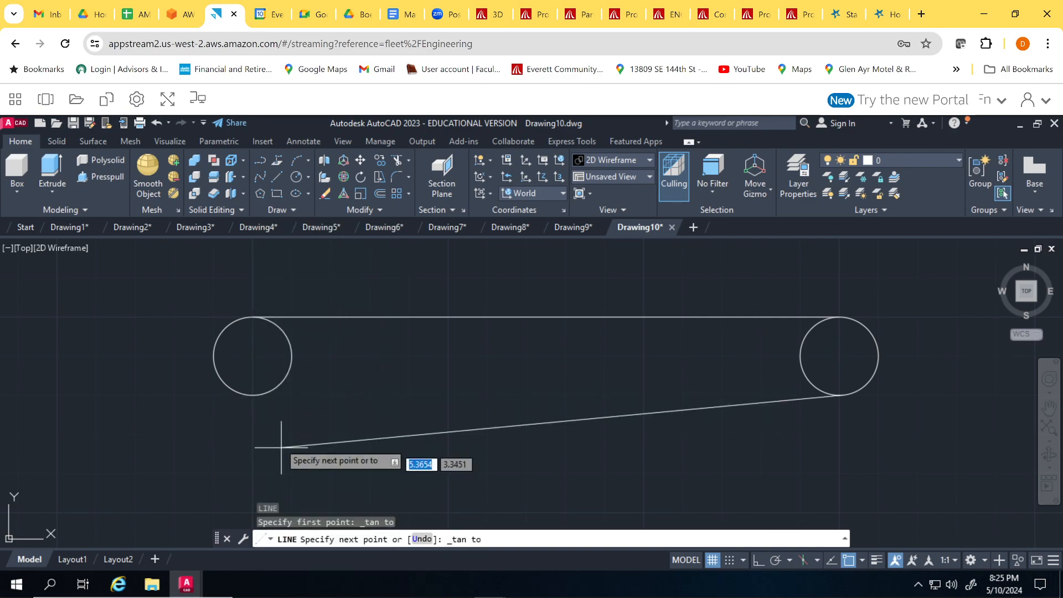
left_click(253, 394)
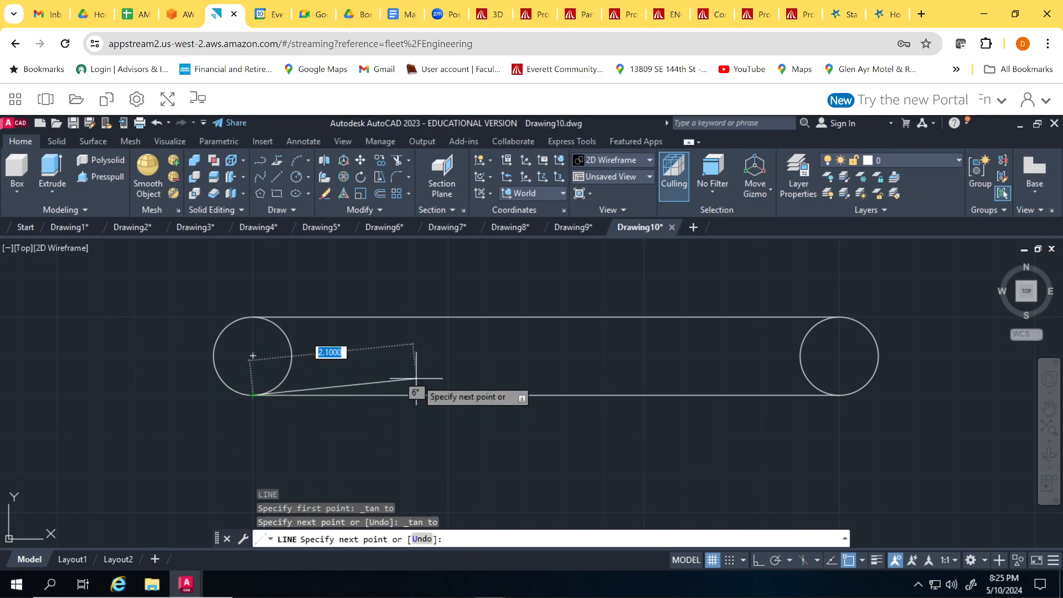
key("Escape")
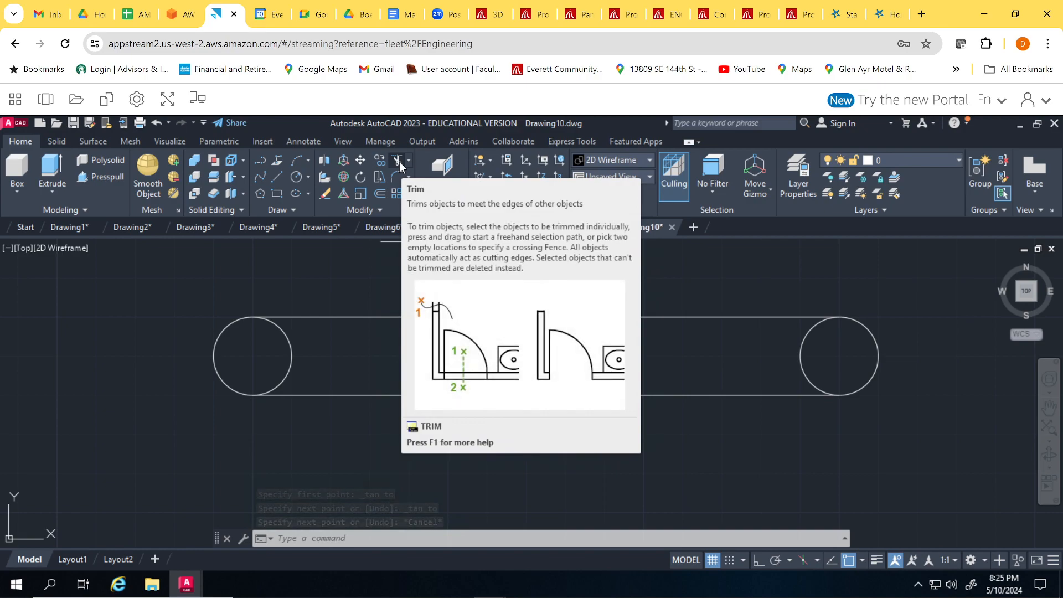
Trim the inner halves of both small circles between the tangent lines to form a closed slot
left_click(400, 162)
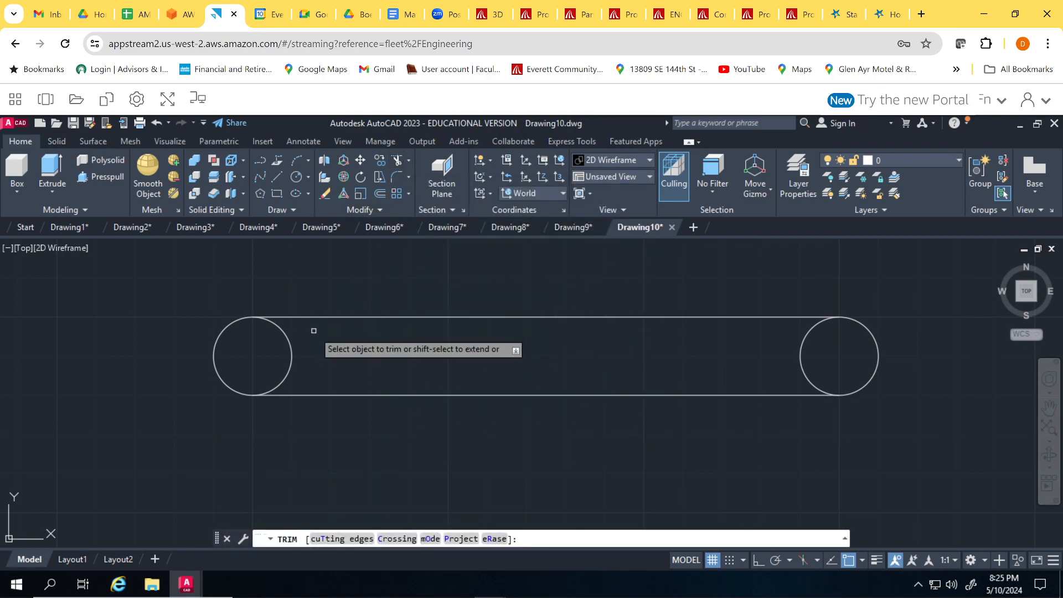
left_click(290, 352)
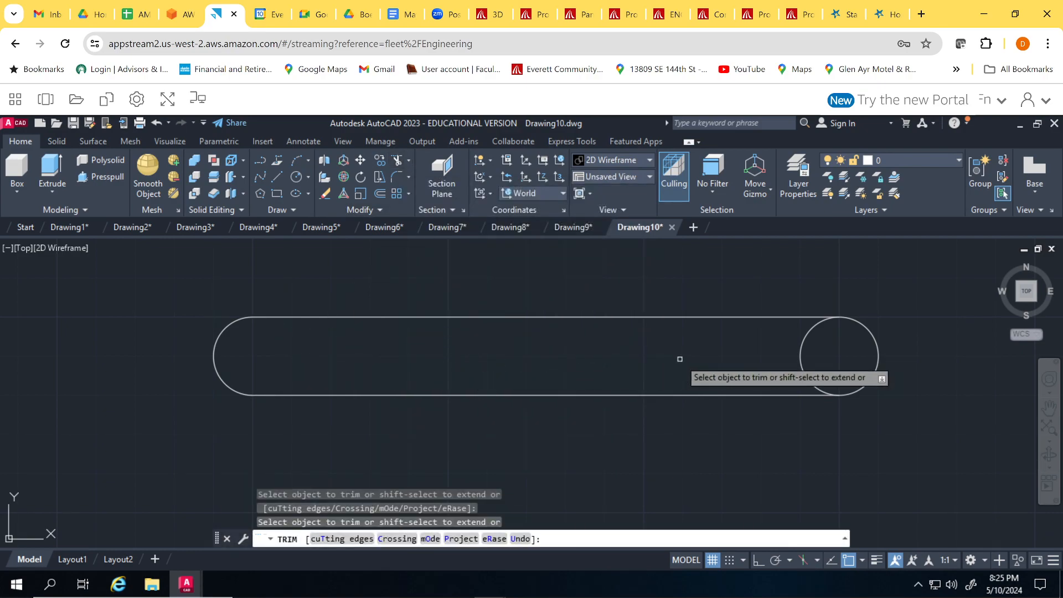
left_click(802, 352)
scroll(509, 386, "down", 2)
scroll(480, 406, "down", 2)
middle_click_drag(505, 408, 458, 372)
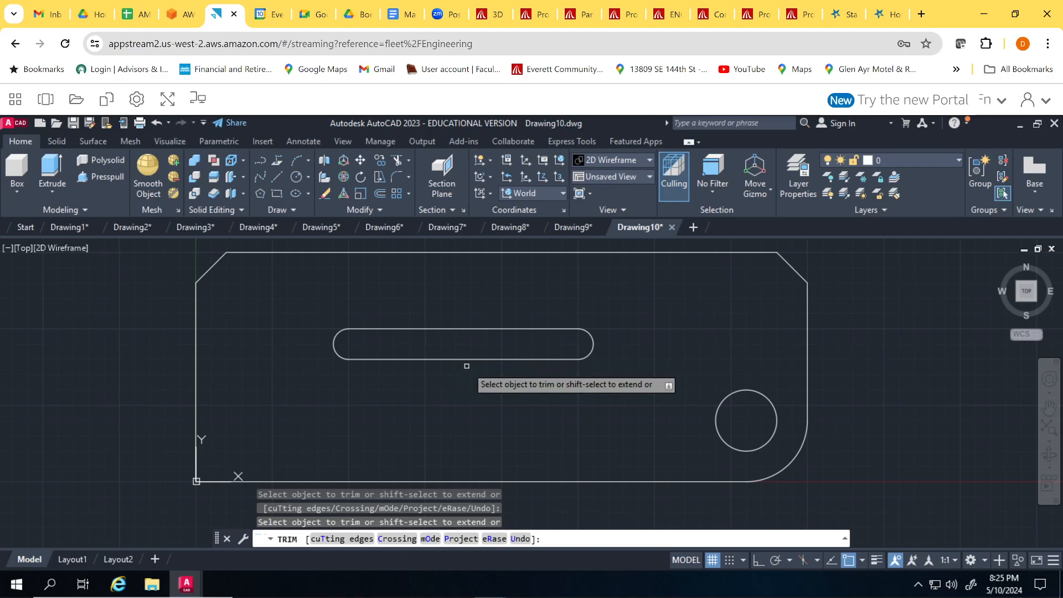
key("Escape")
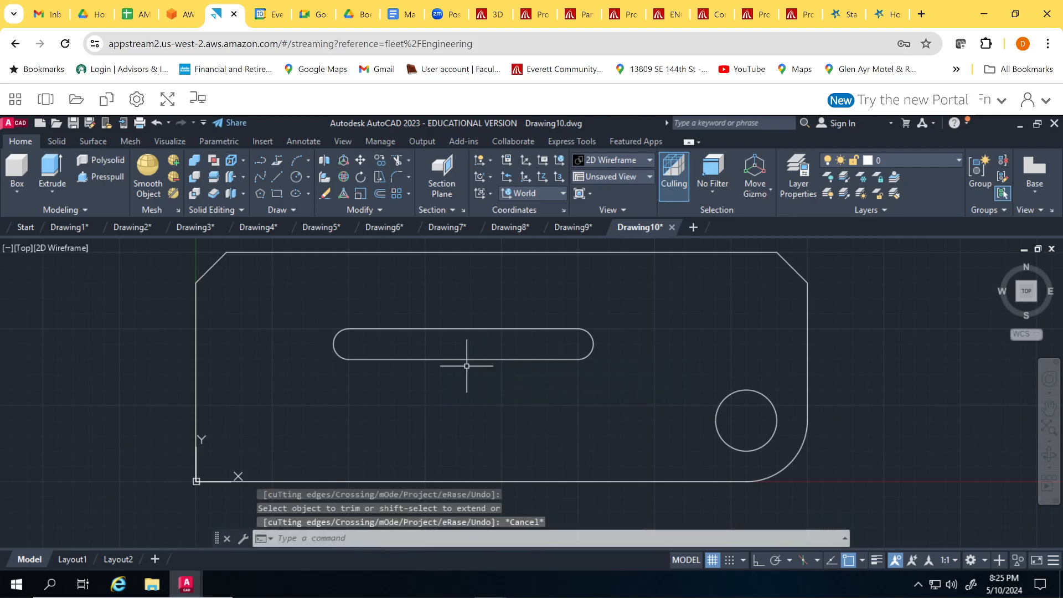
Switch the drawing to the NE Isometric view with the whole plate profile in sight
left_click(649, 175)
left_click(597, 300)
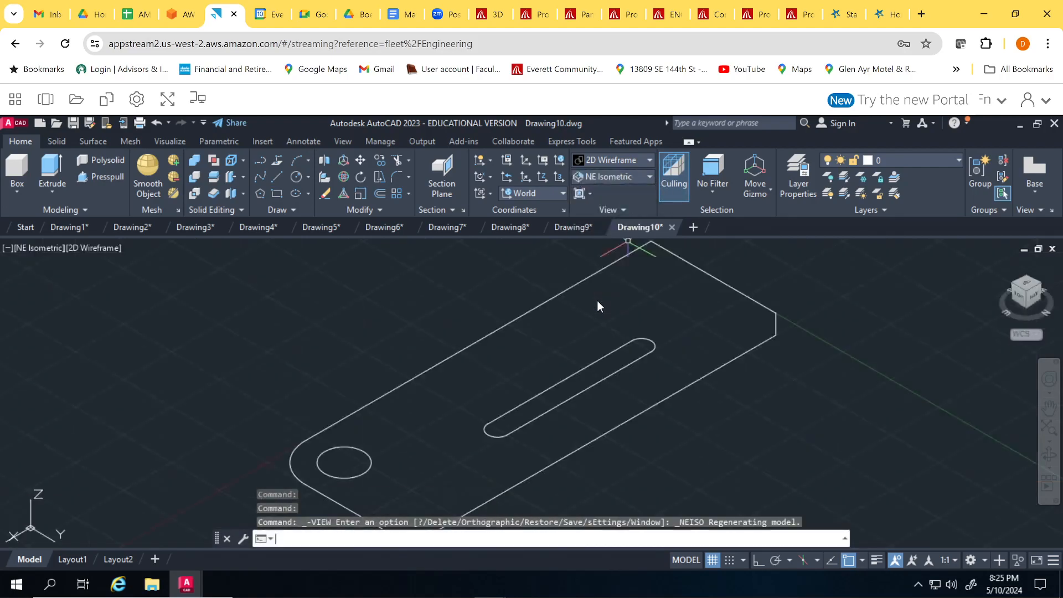
scroll(451, 349, "down", 2)
middle_click_drag(735, 428, 690, 430)
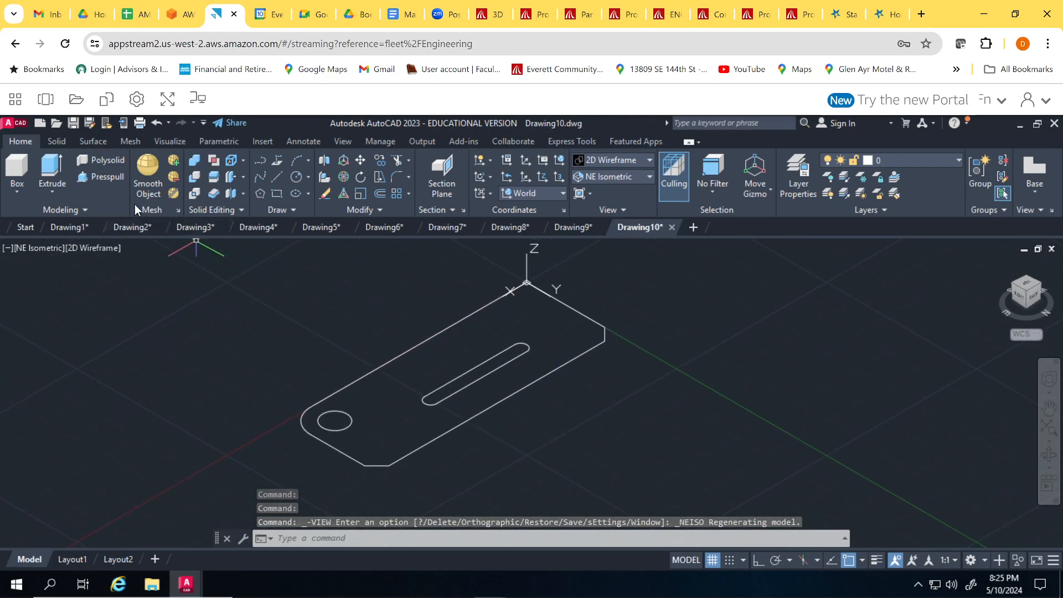
Presspull the plate area around the slot and hole downward by about 2 units
left_click(108, 177)
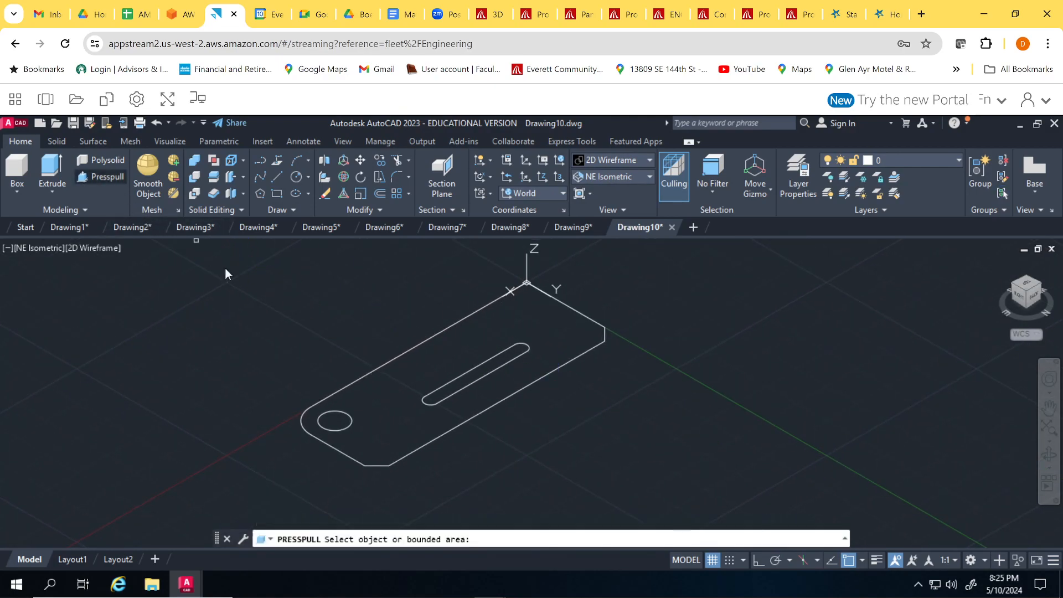
left_click(405, 410)
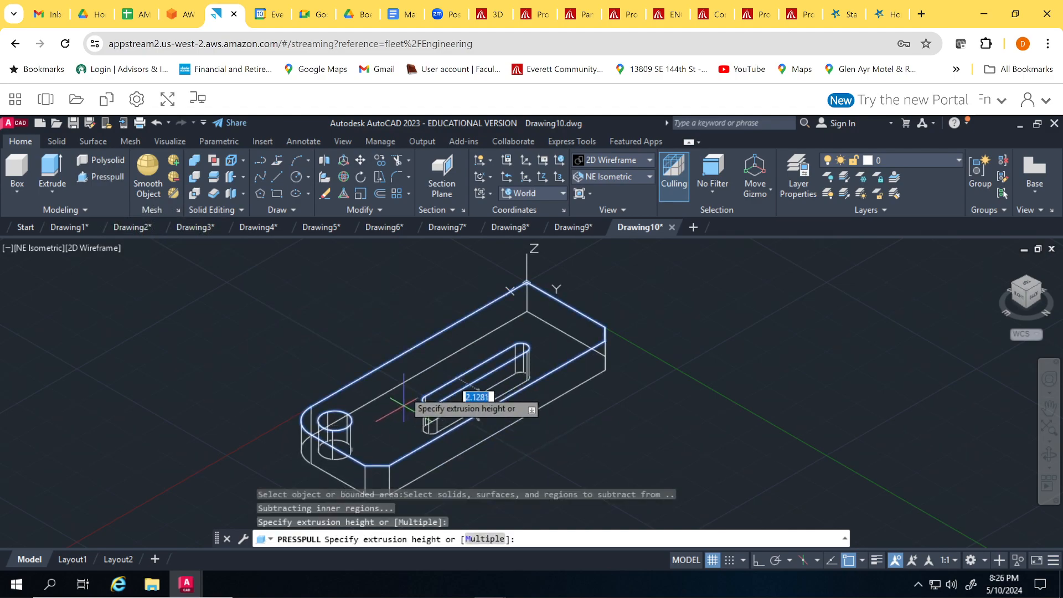
left_click(400, 350)
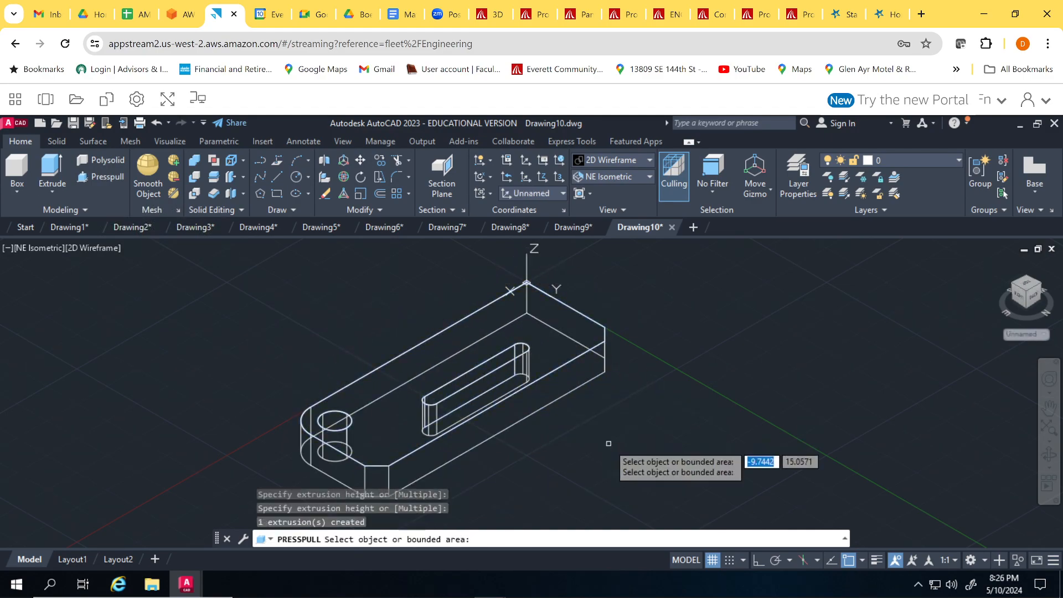
middle_click_drag(567, 454, 656, 437)
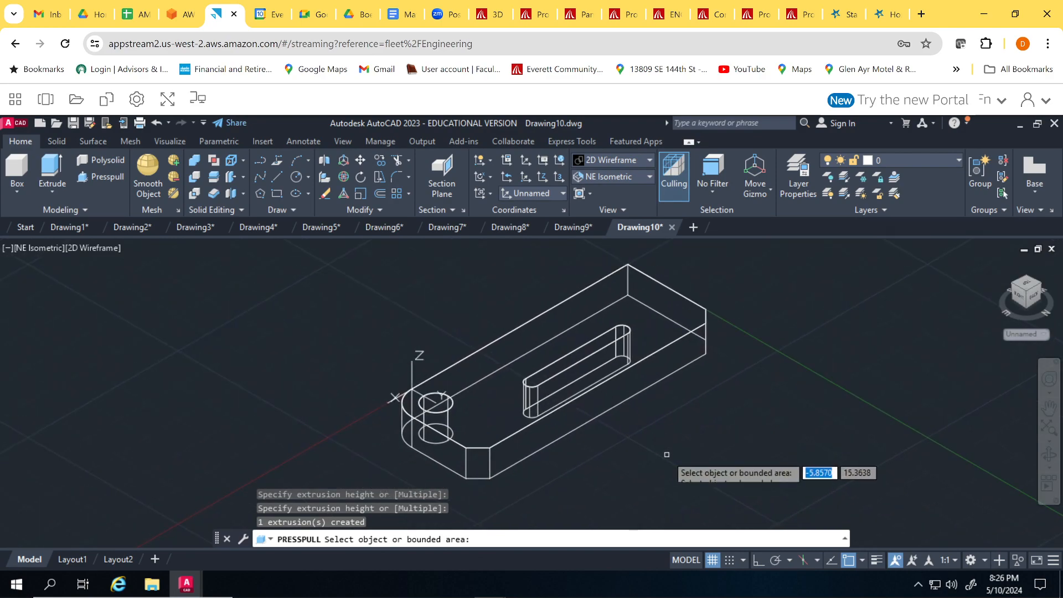
Display the extruded plate in the Shaded visual style
left_click(620, 158)
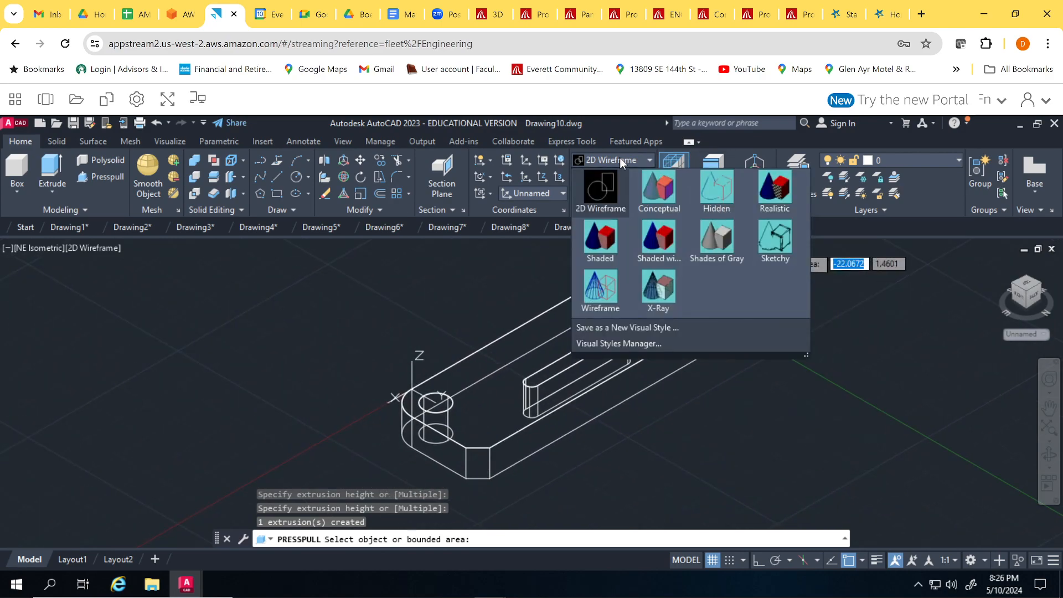
left_click(596, 213)
middle_click_drag(716, 427, 636, 452)
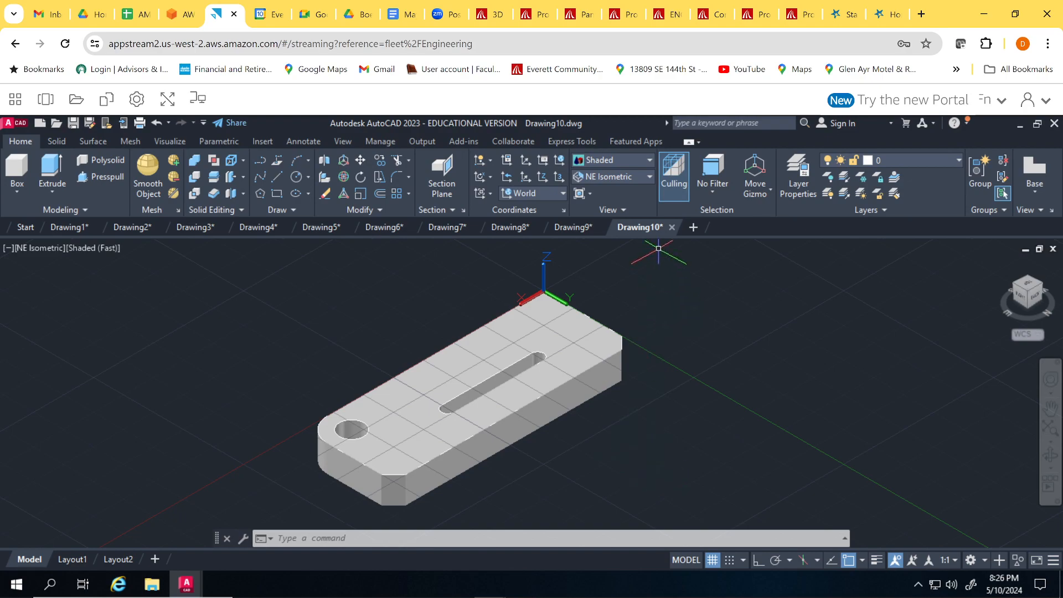
Start a new blank drawing and bring its origin and surrounding work area into view
left_click(695, 227)
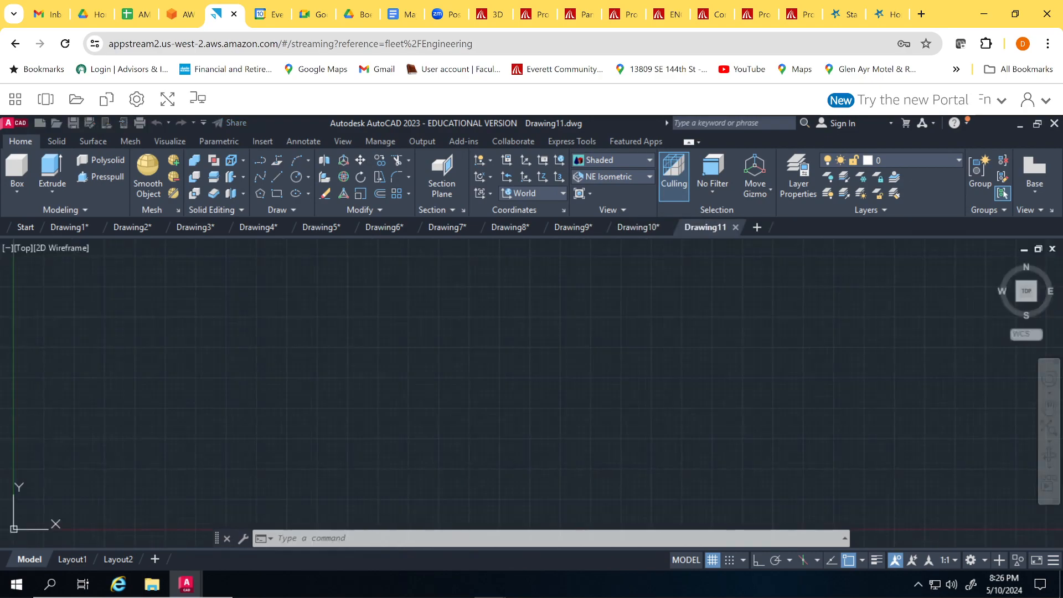
mouse_move(136, 428)
middle_mouse_down()
mouse_move(420, 332)
mouse_move(403, 325)
mouse_move(382, 337)
middle_mouse_up()
scroll(419, 332, "down", 1)
scroll(411, 348, "up", 3)
scroll(410, 347, "down", 2)
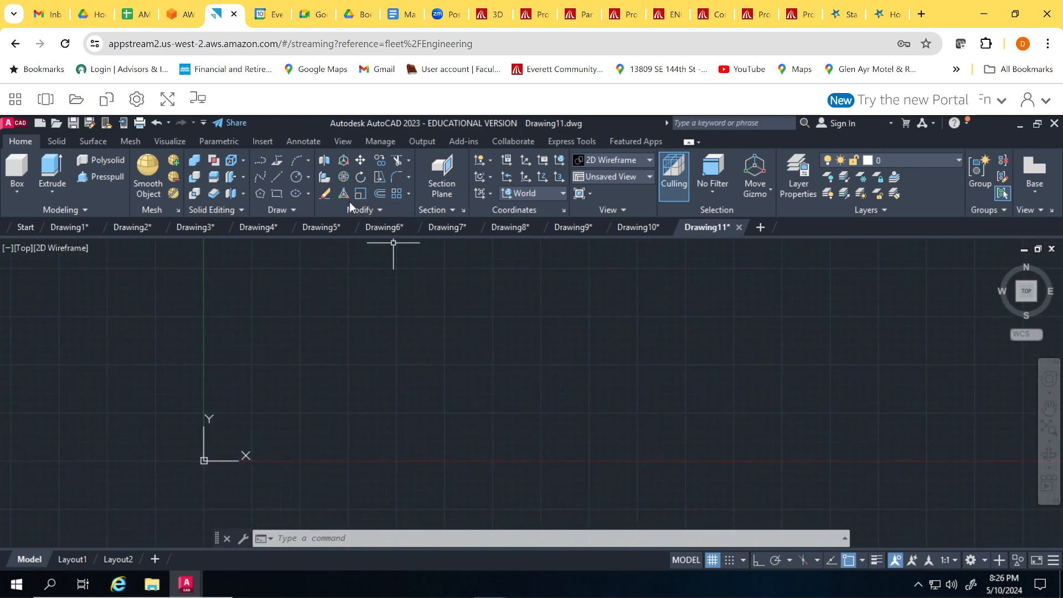
Turn on grid snap and draw a rectangle of about 20 by 10 units with its lower-left corner at the origin
left_click(274, 197)
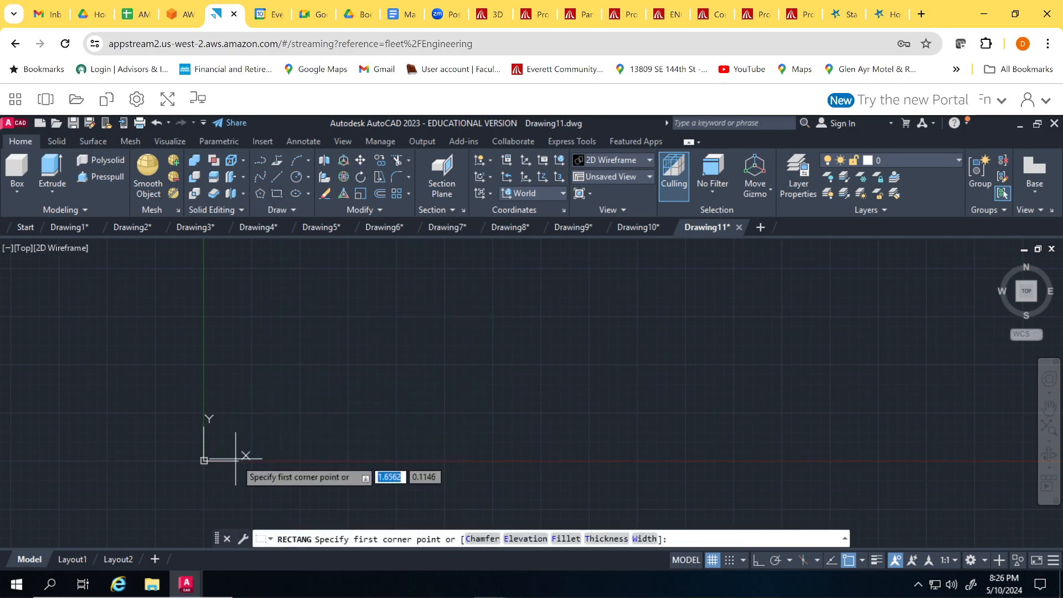
left_click(718, 564)
left_click(719, 563)
left_click(726, 562)
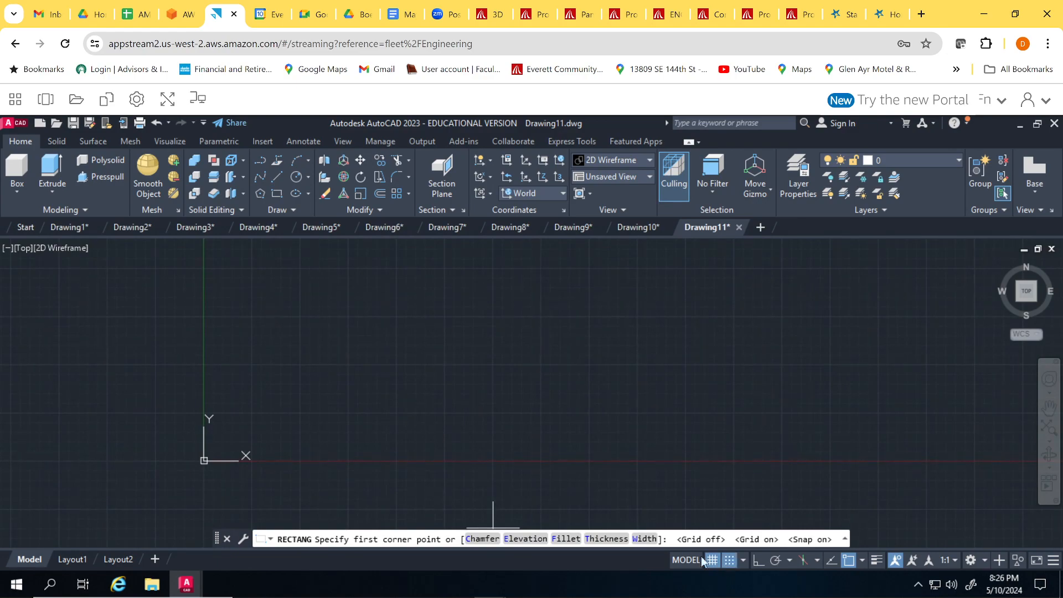
left_click(204, 460)
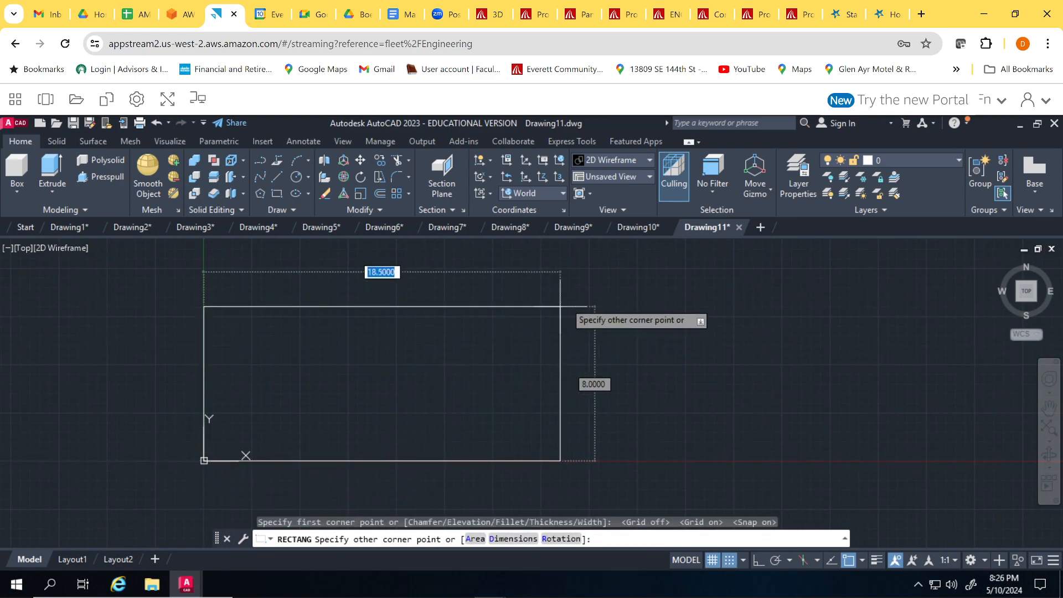
left_click(589, 277)
middle_click_drag(408, 339, 399, 372)
scroll(397, 363, "up", 2)
scroll(397, 364, "down", 2)
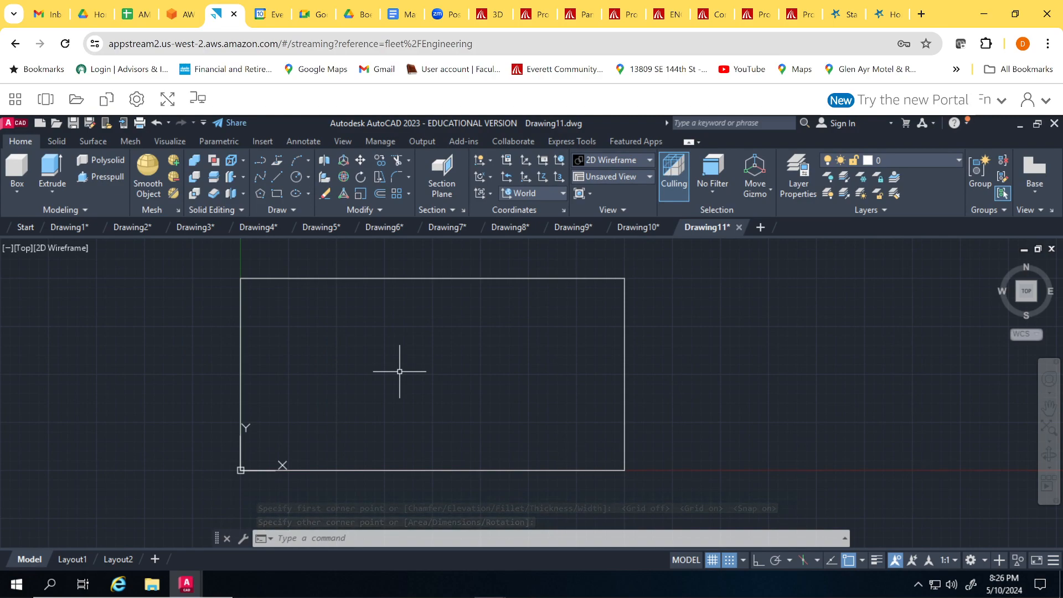
Draw rectangles of about 1.5 by 1 units inside the upper-left and lower-left corners of the large rectangle
left_click(275, 193)
left_click(240, 278)
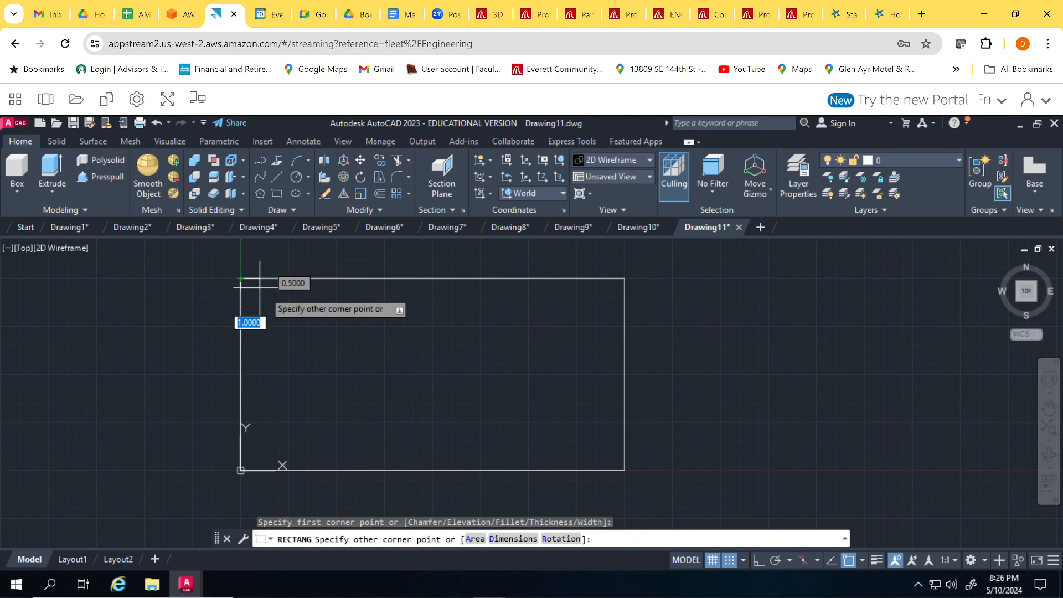
left_click(269, 297)
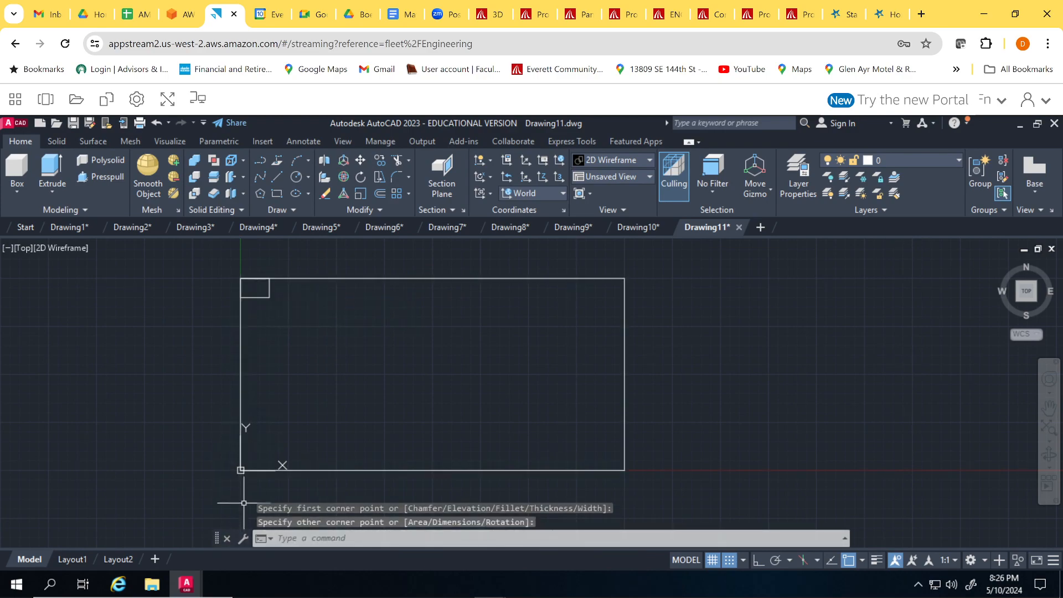
key("Return")
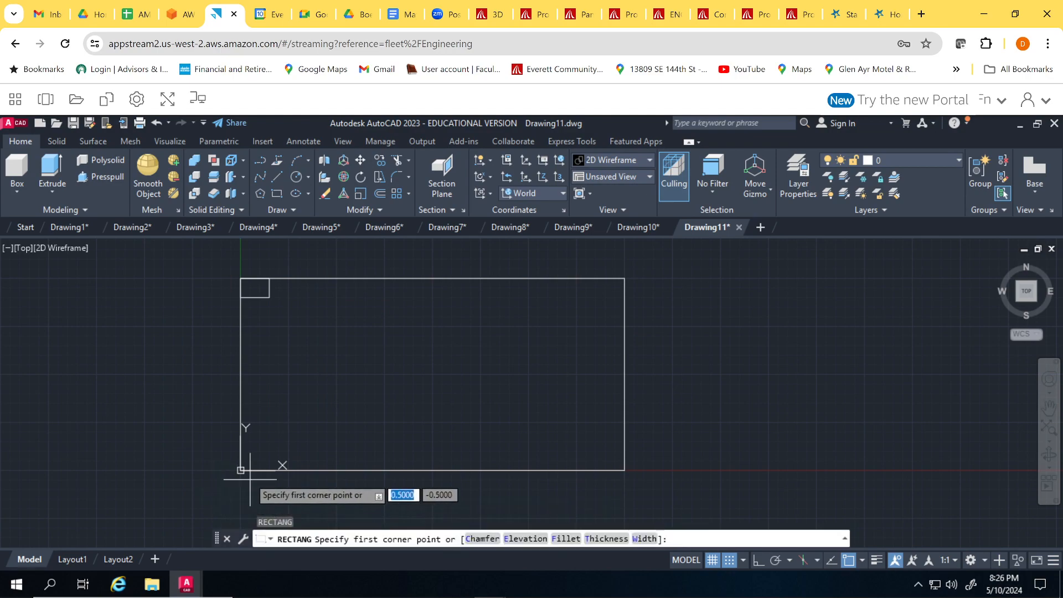
left_click(241, 470)
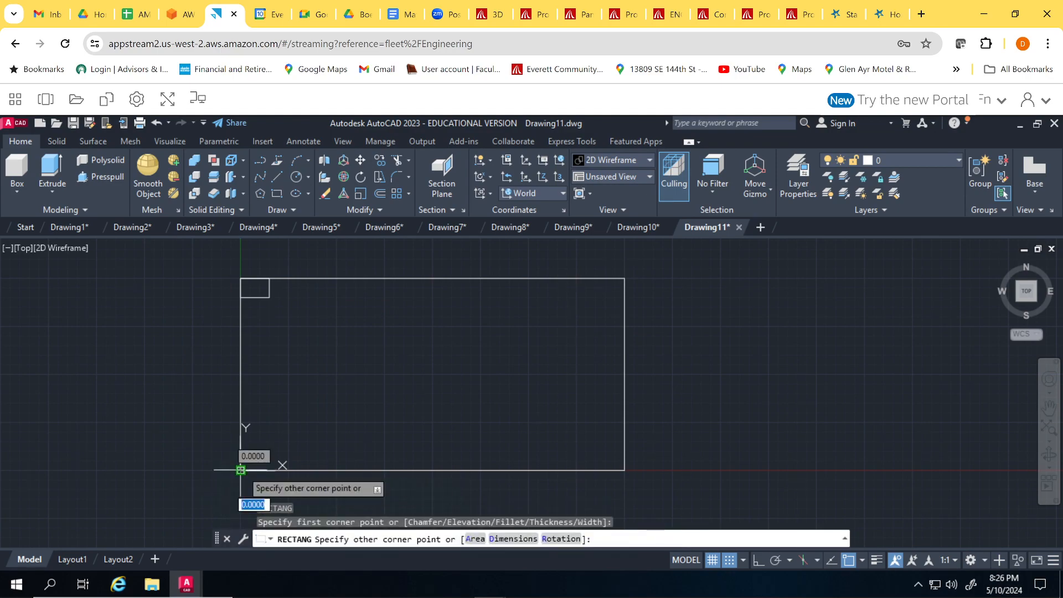
left_click(269, 450)
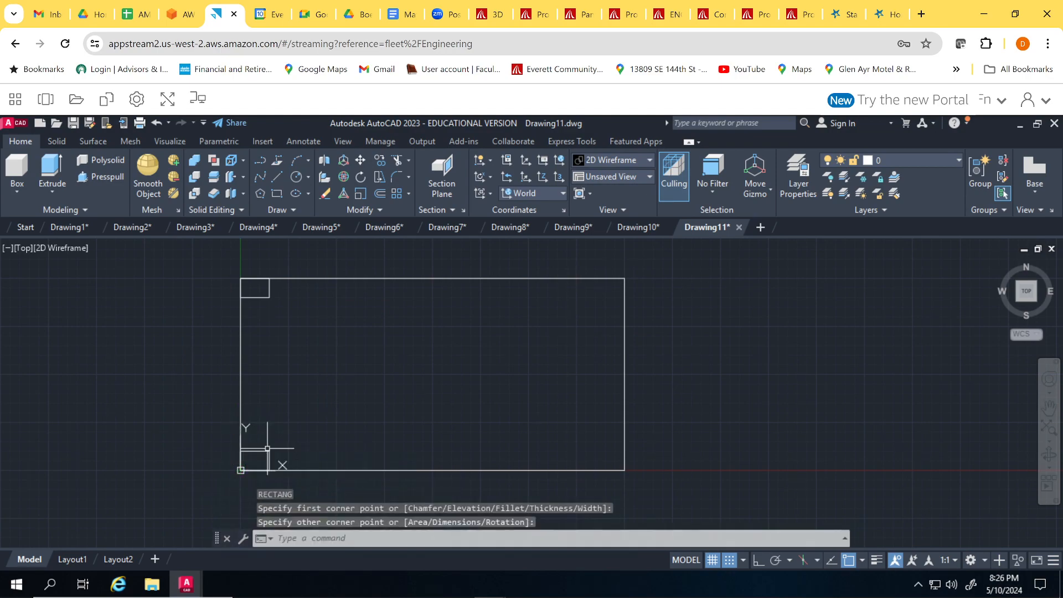
Draw rectangles of about 1.5 by 1 units inside the upper-right and lower-right corners of the large rectangle
key("Return")
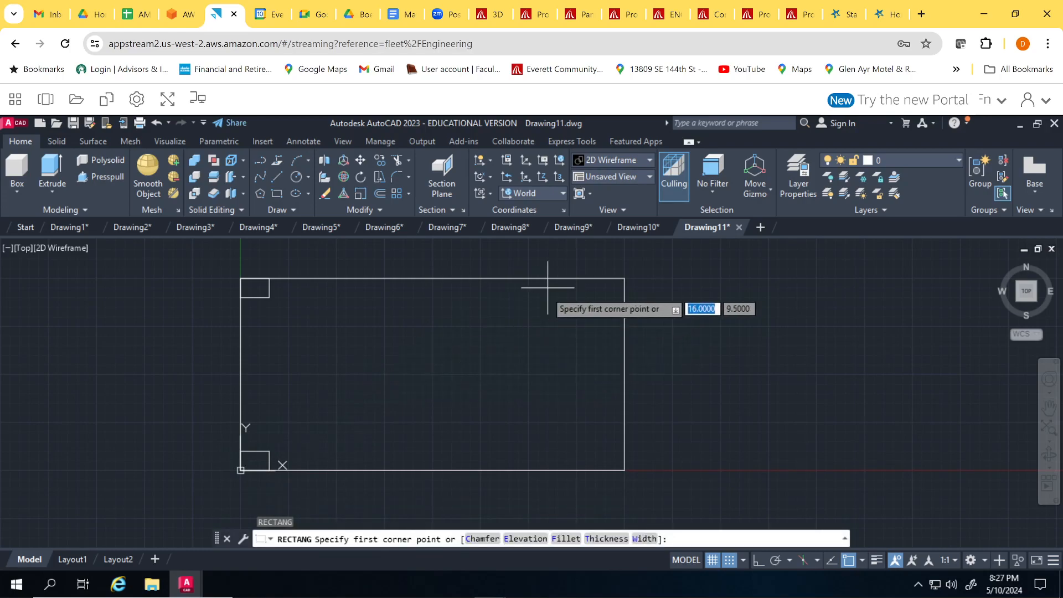
left_click(624, 278)
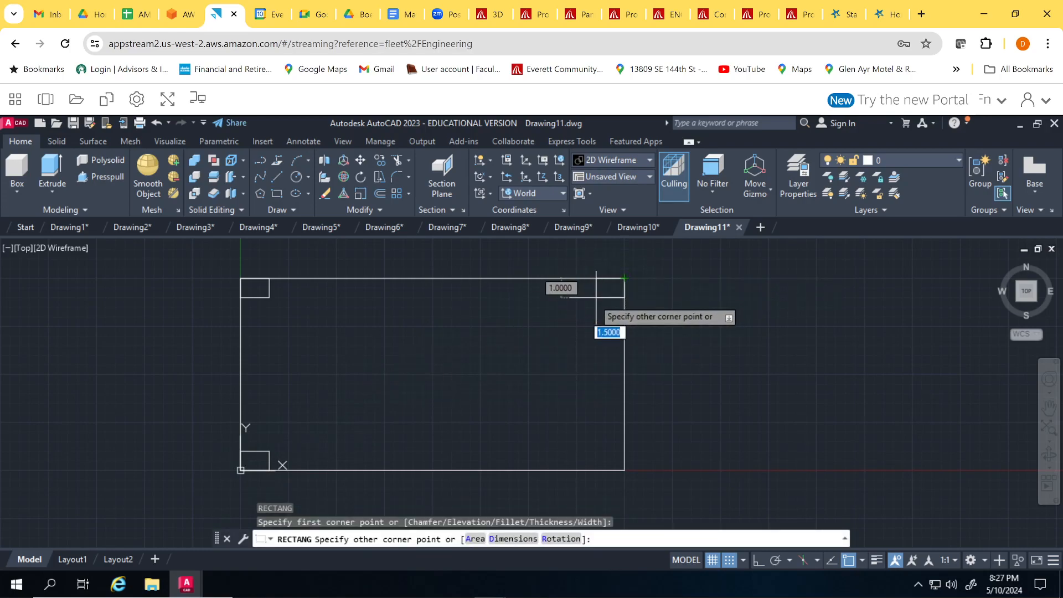
left_click(595, 298)
key("Return")
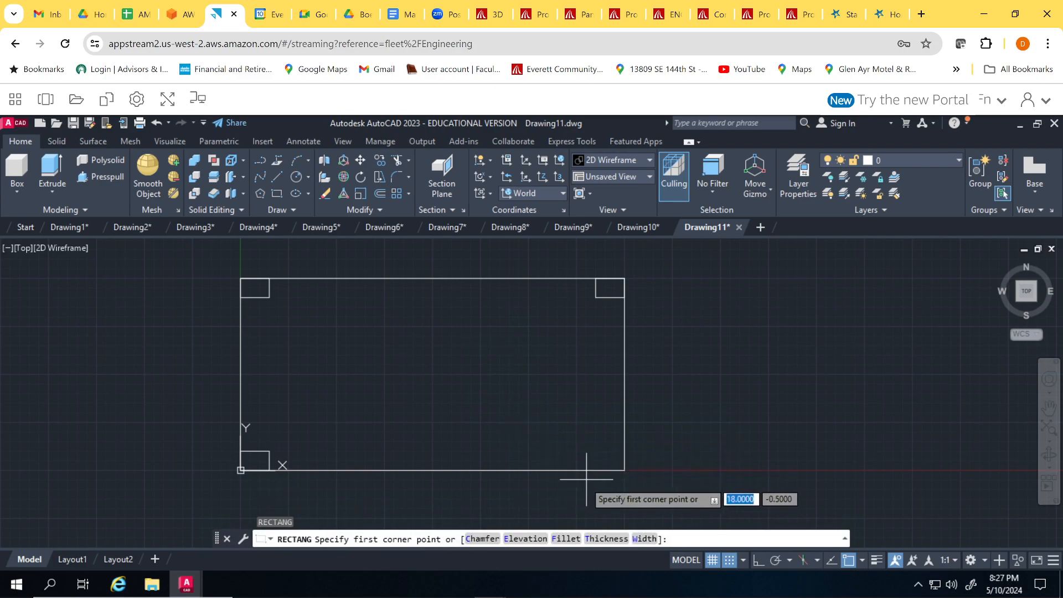
left_click(624, 470)
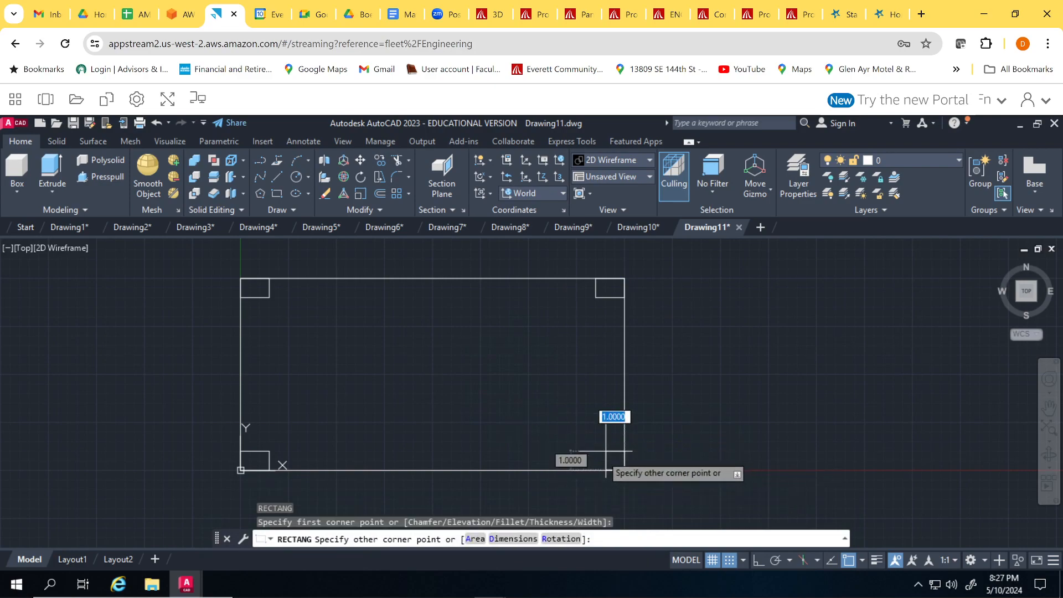
left_click(596, 451)
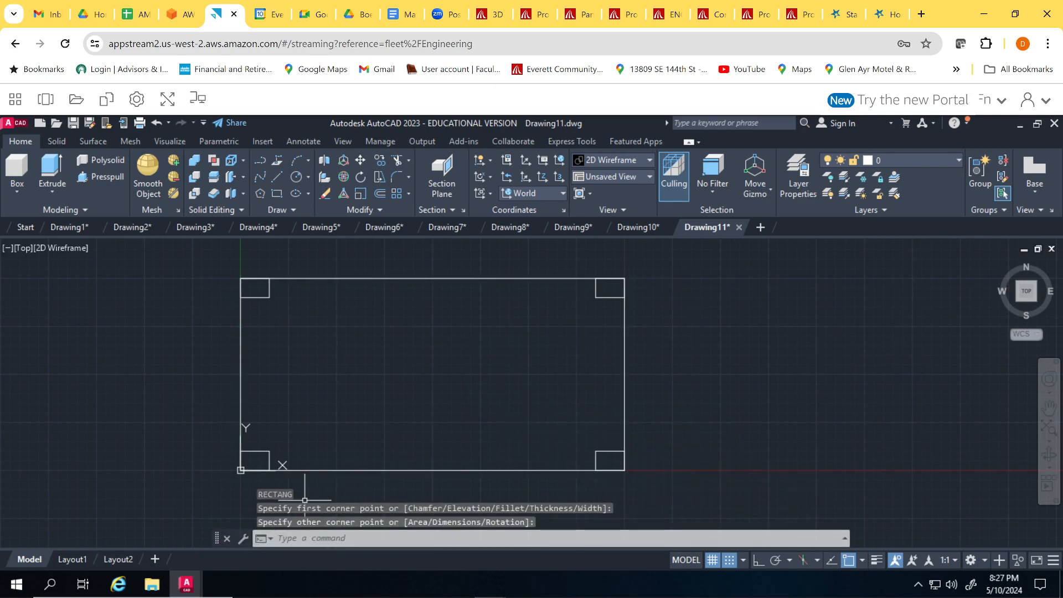
Switch the drawing to the NE Isometric view with all five rectangles in sight
key("Return")
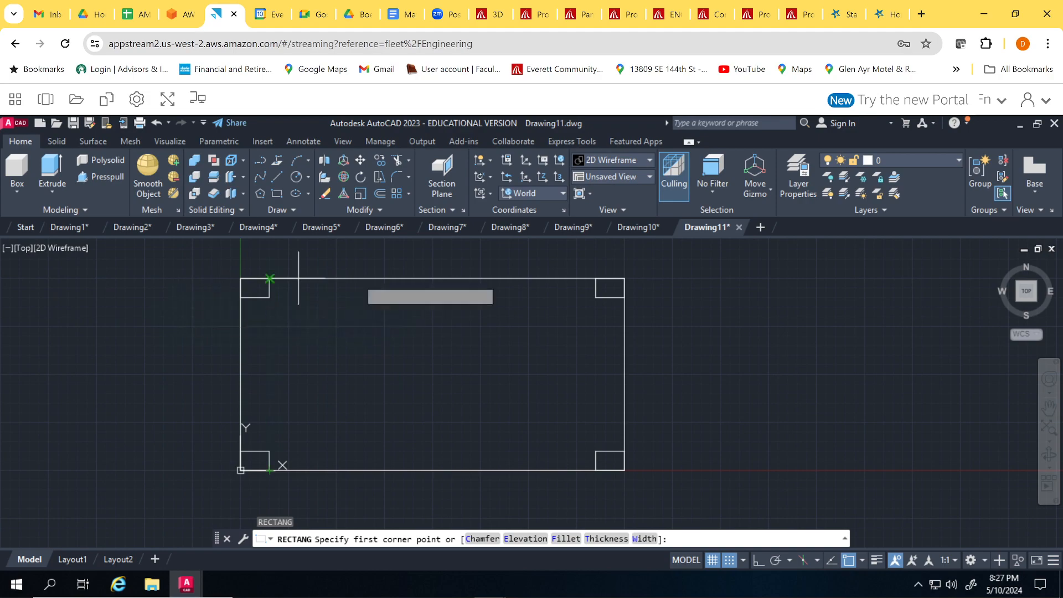
left_click(620, 175)
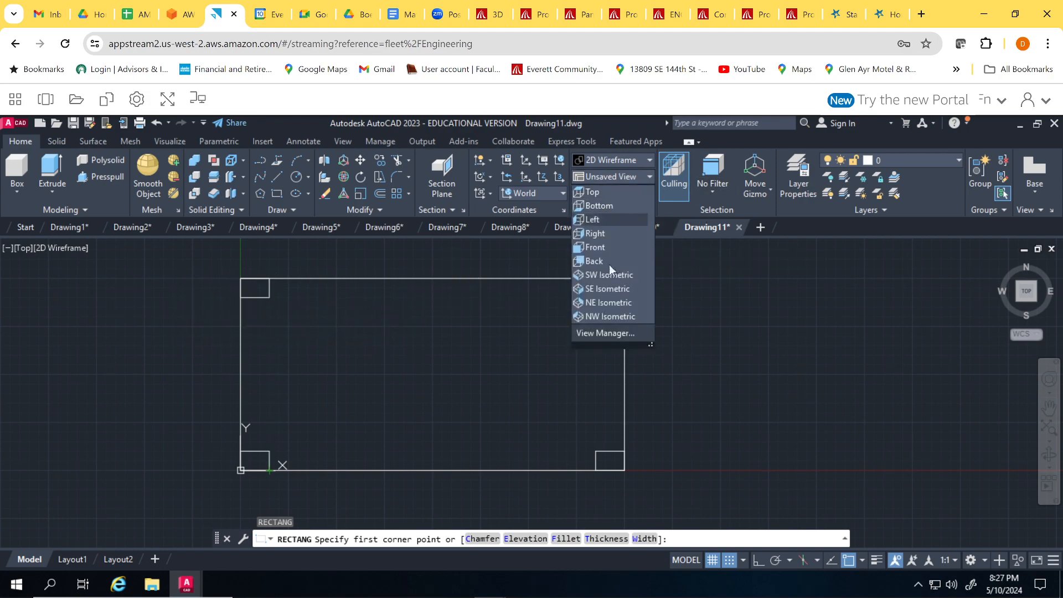
left_click(603, 307)
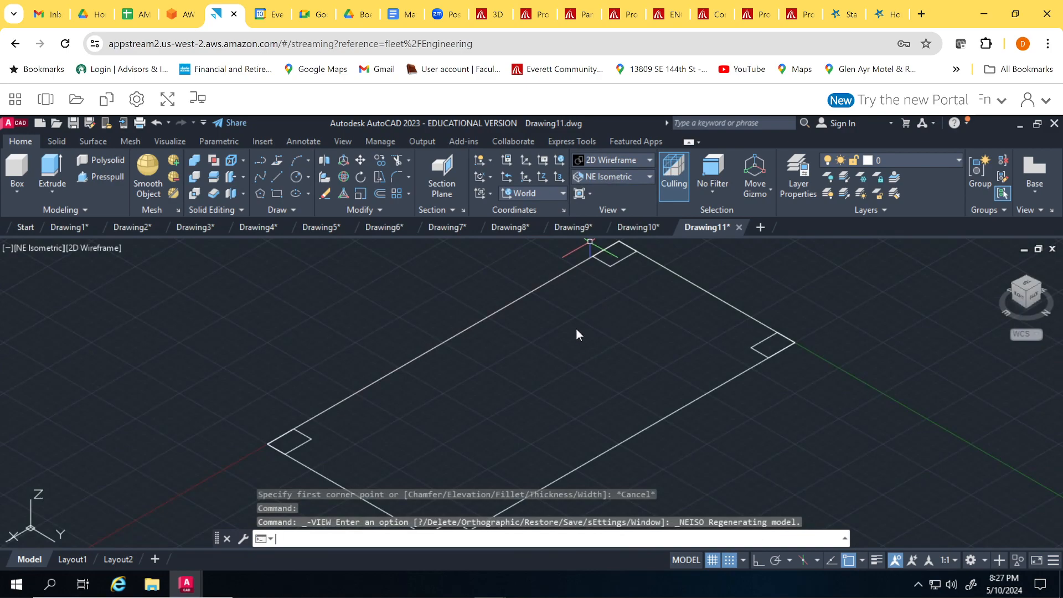
scroll(565, 333, "down", 2)
middle_click_drag(585, 351, 493, 339)
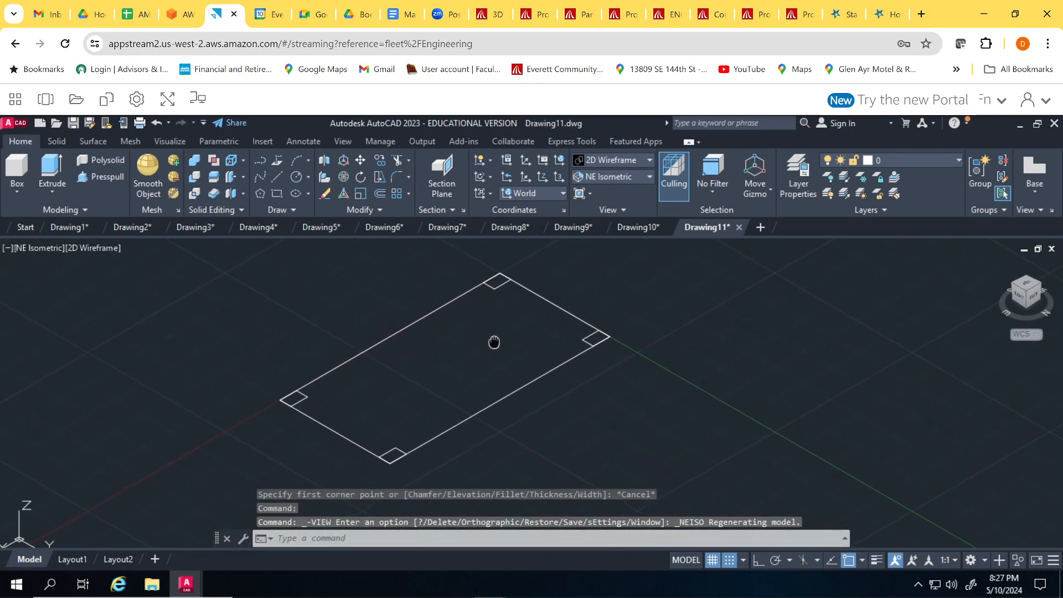
Try to presspull the small corner rectangle at the origin
left_click(103, 178)
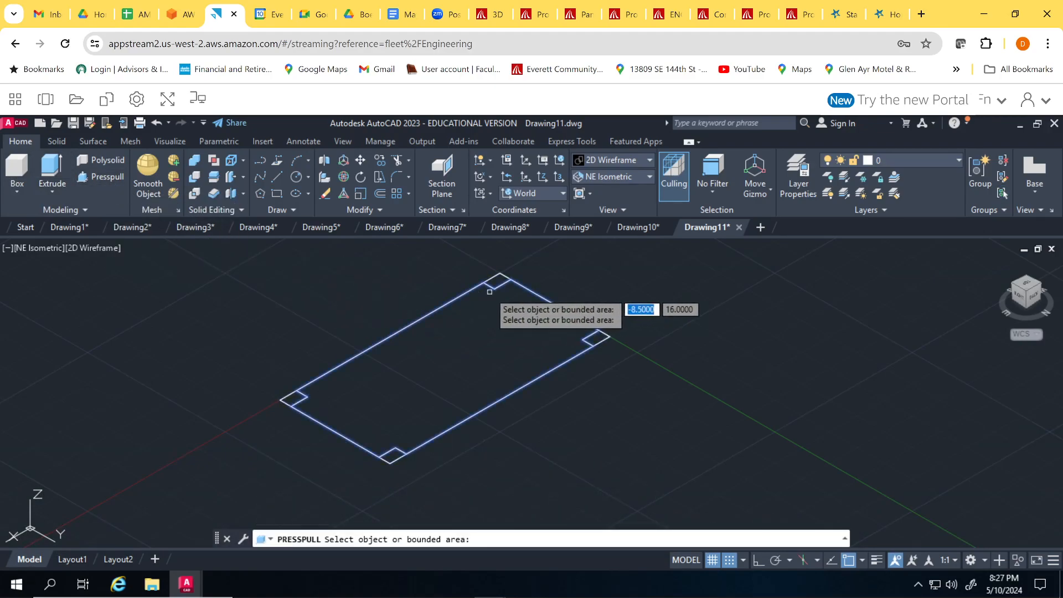
left_click(490, 286)
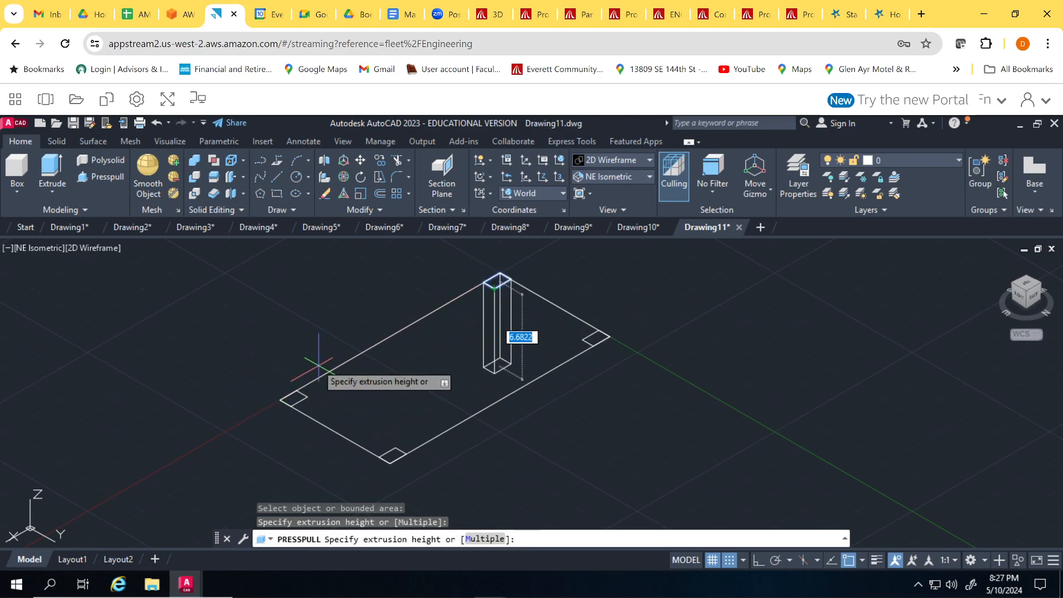
key("ctrl+z")
key("Escape")
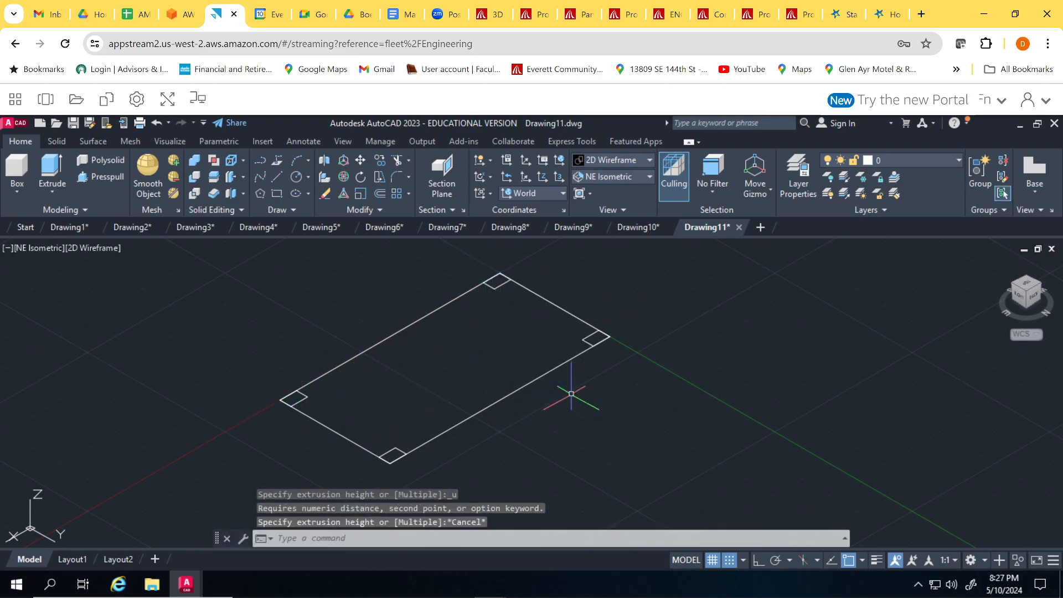
key("ctrl+z")
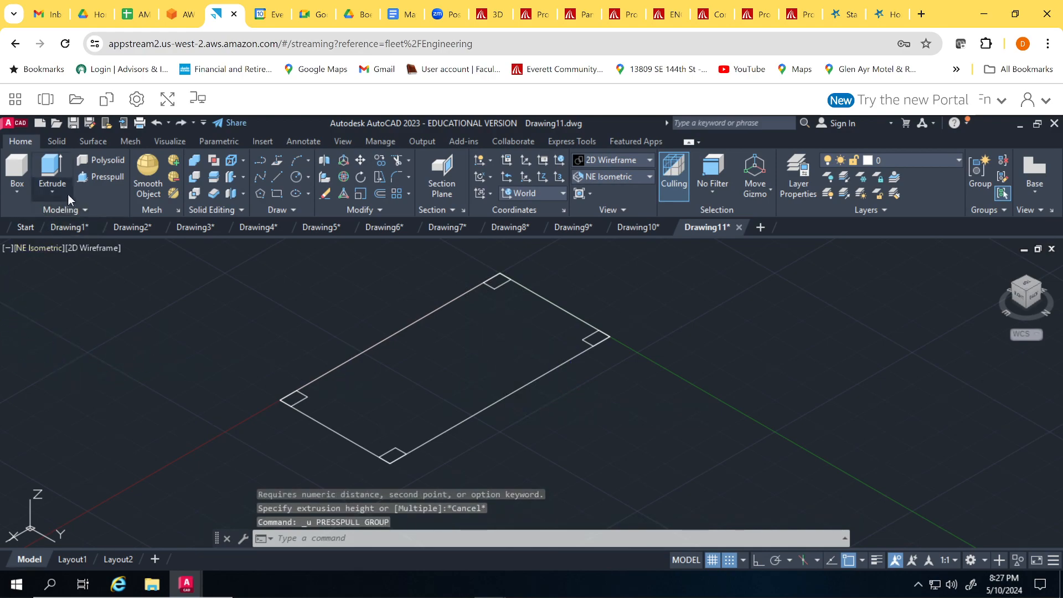
left_click(58, 176)
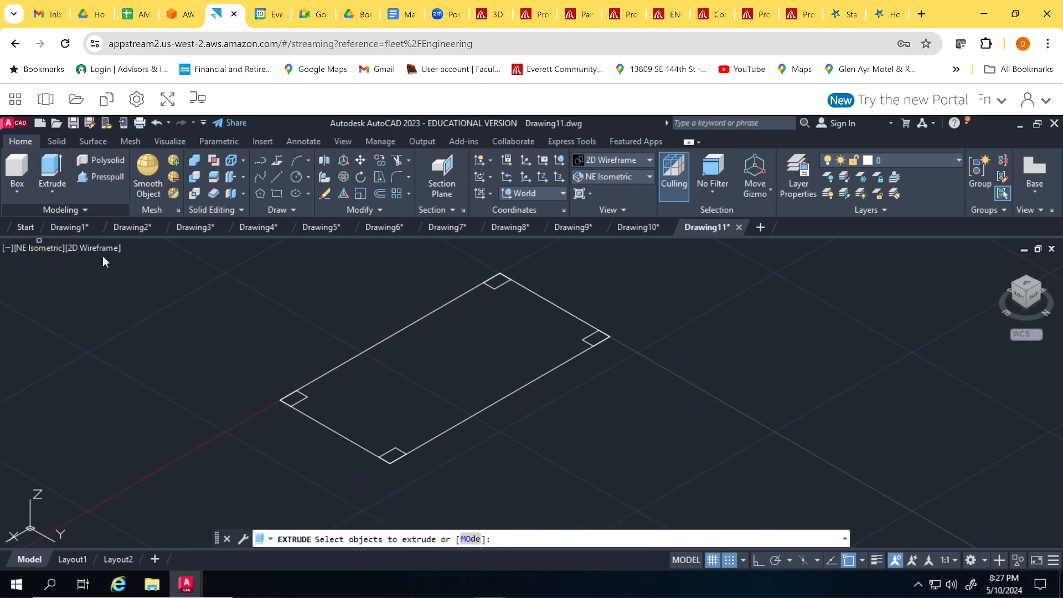
left_click(295, 406)
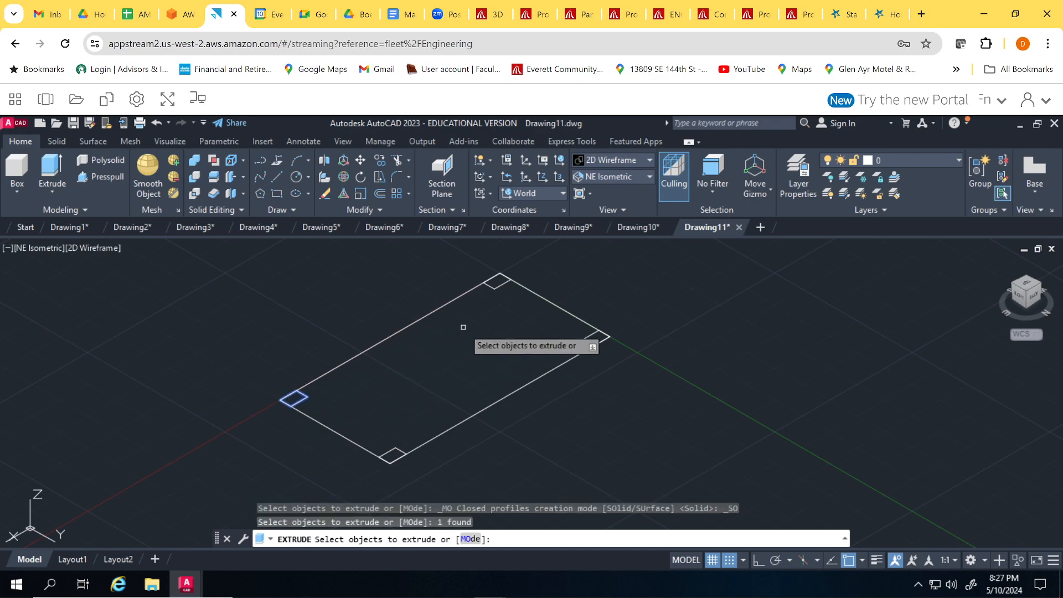
left_click(498, 284)
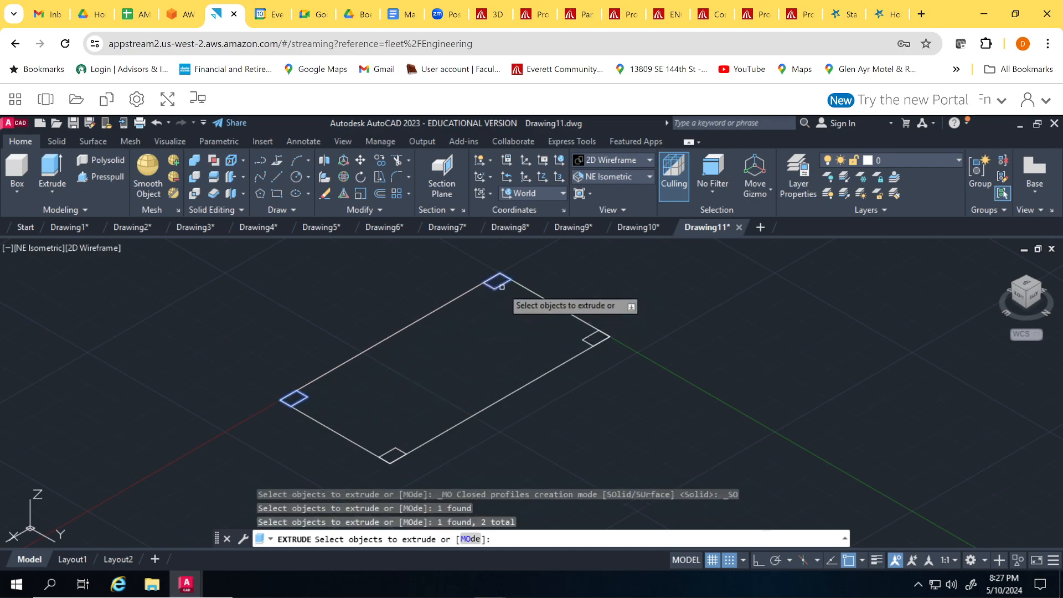
left_click(593, 339)
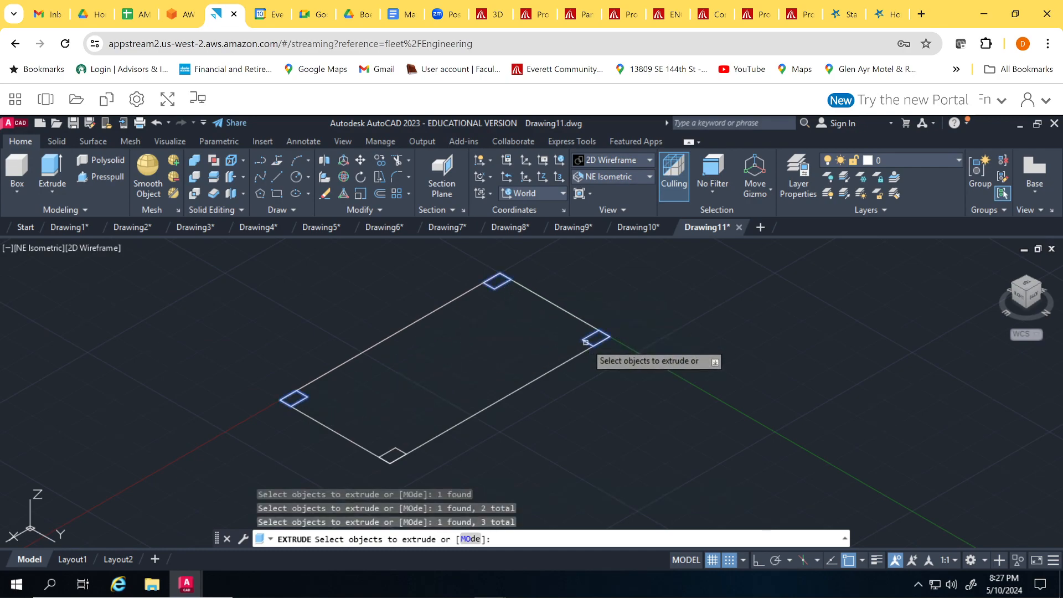
left_click(391, 454)
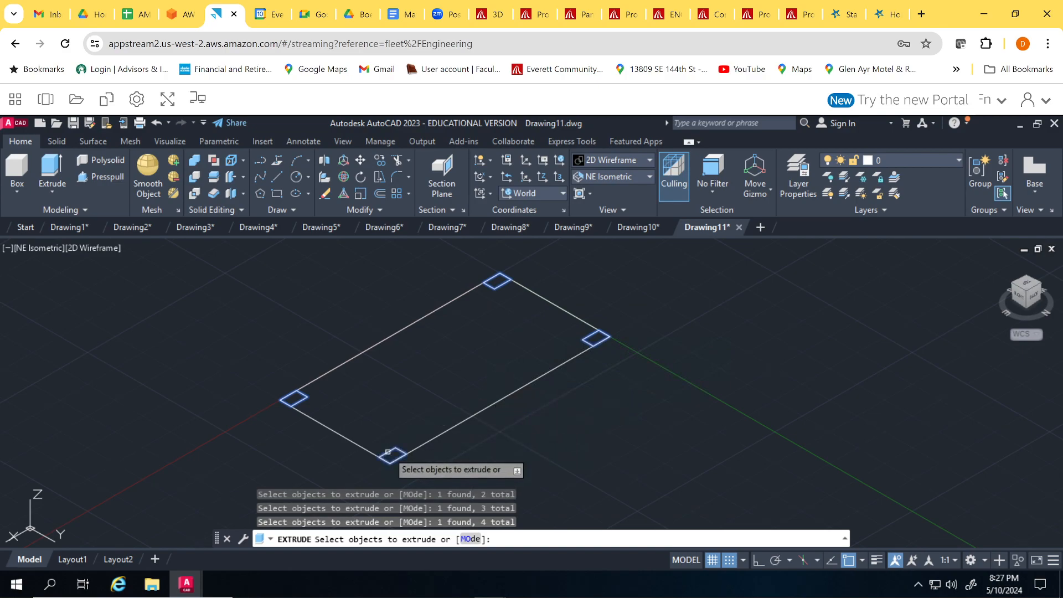
left_click(51, 182)
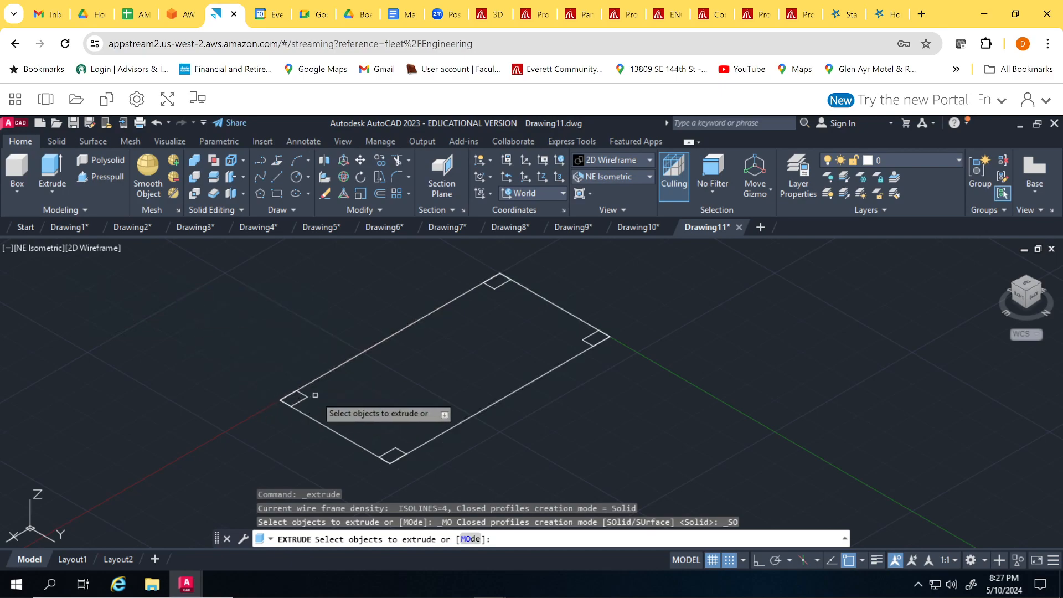
key("Escape")
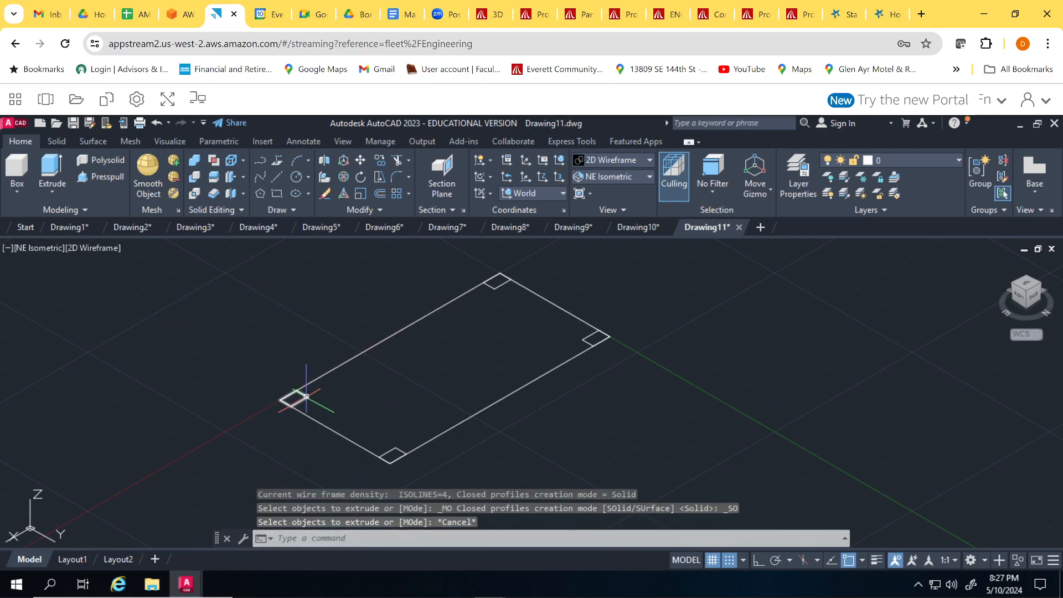
Extrude the four small corner rectangles downward about 10.1 units as solid table legs
left_click(306, 396)
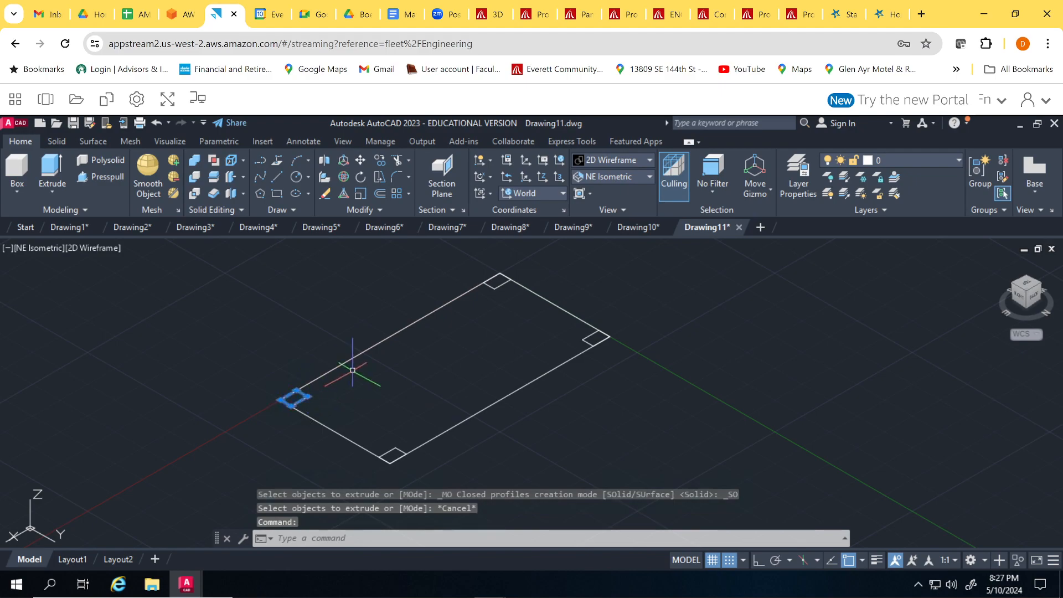
left_click(503, 282)
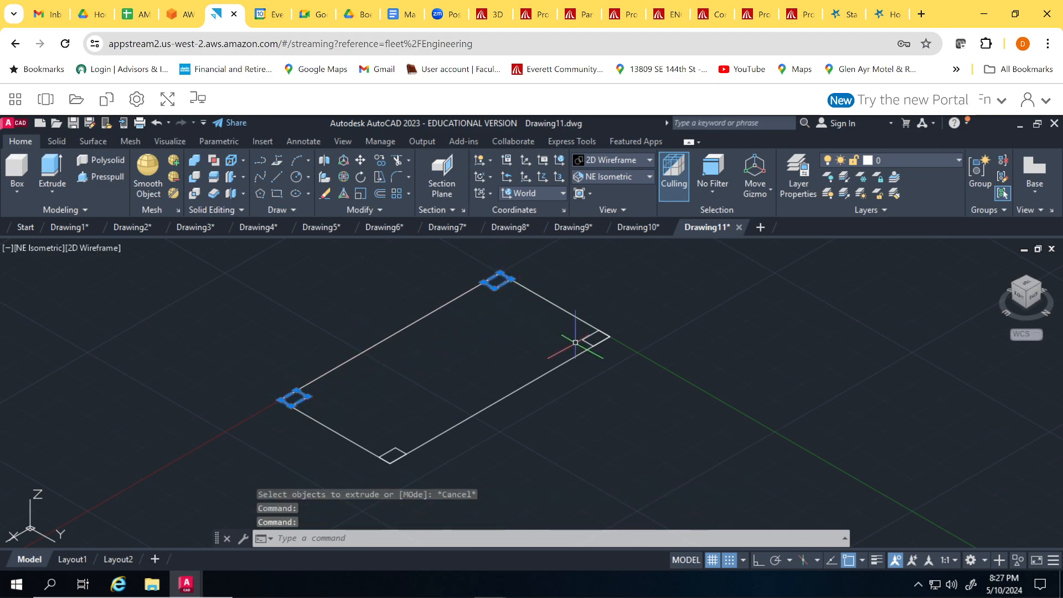
left_click(594, 338)
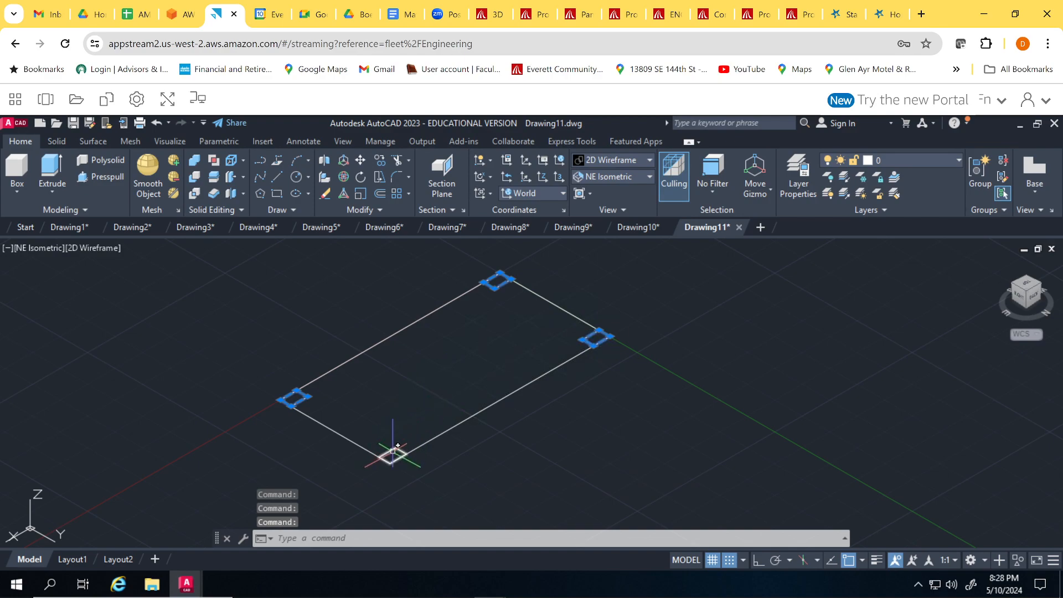
left_click(393, 451)
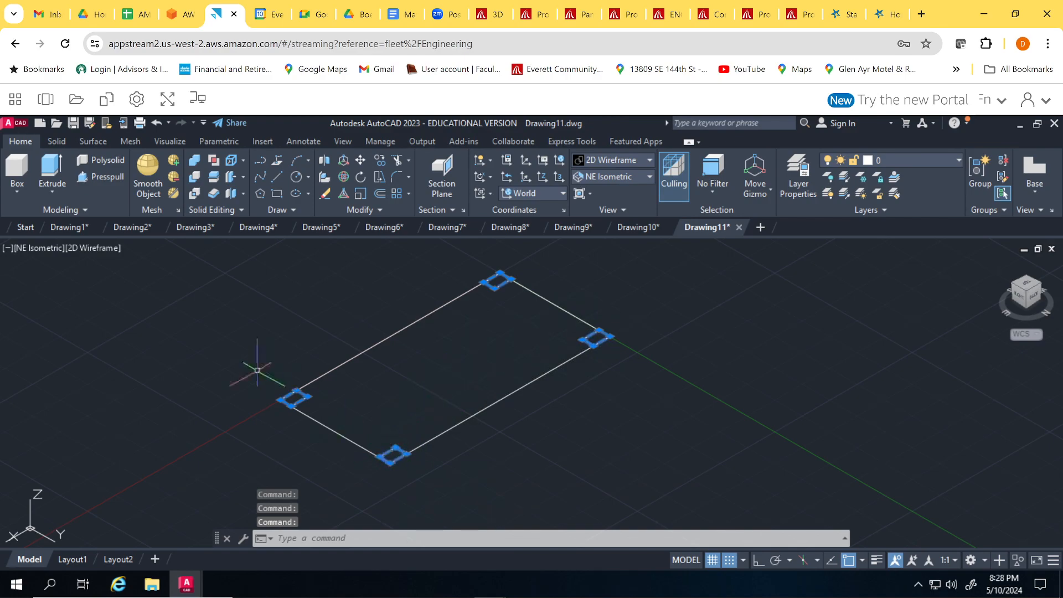
left_click(44, 177)
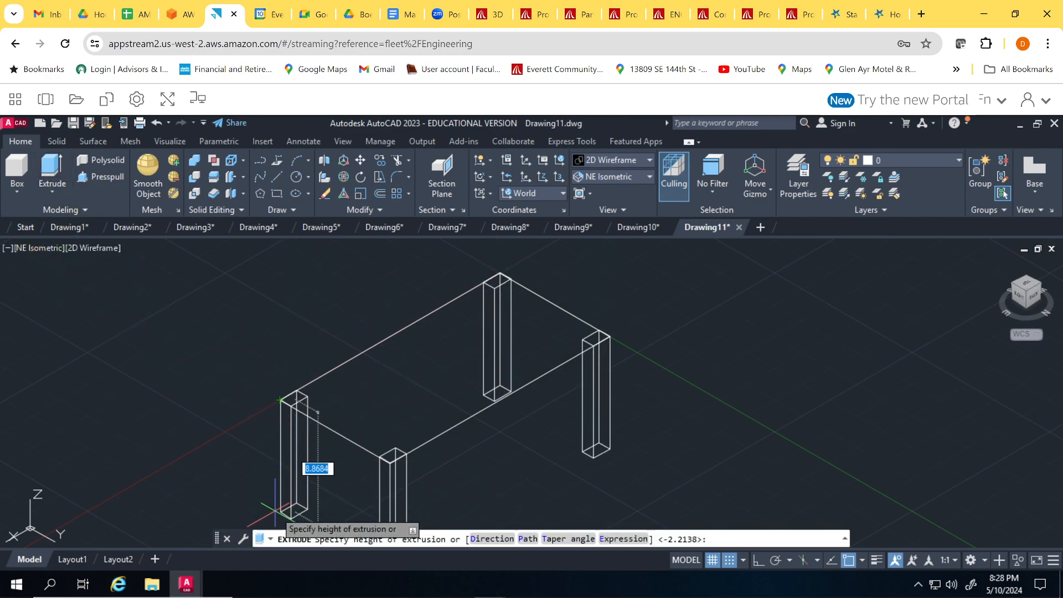
middle_click_drag(275, 507, 374, 441)
key("Return")
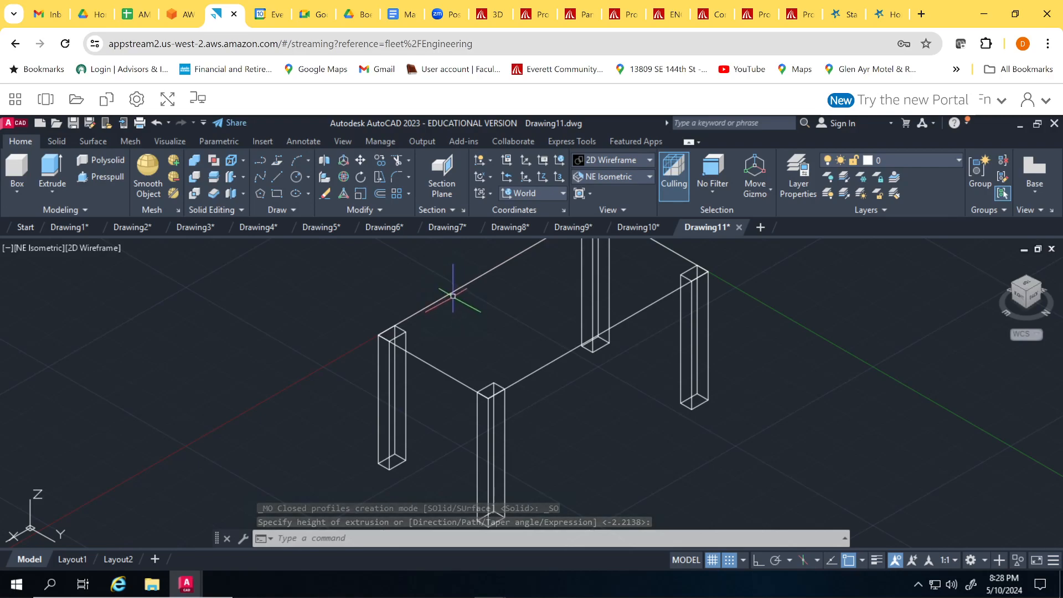
Extrude the large rectangle upward a short height to form the tabletop slab above the four legs
left_click(453, 297)
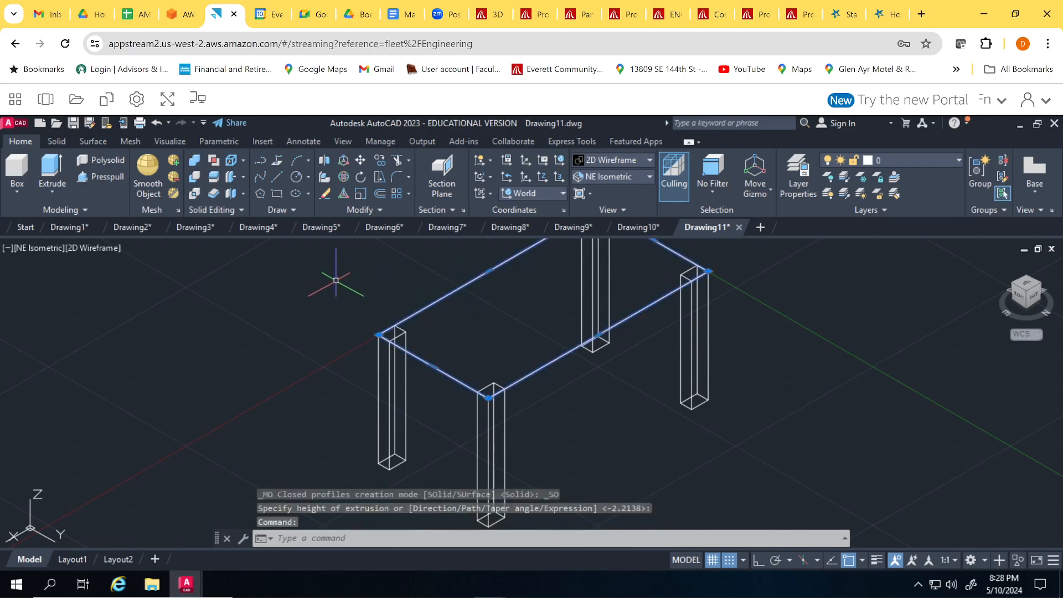
left_click(56, 192)
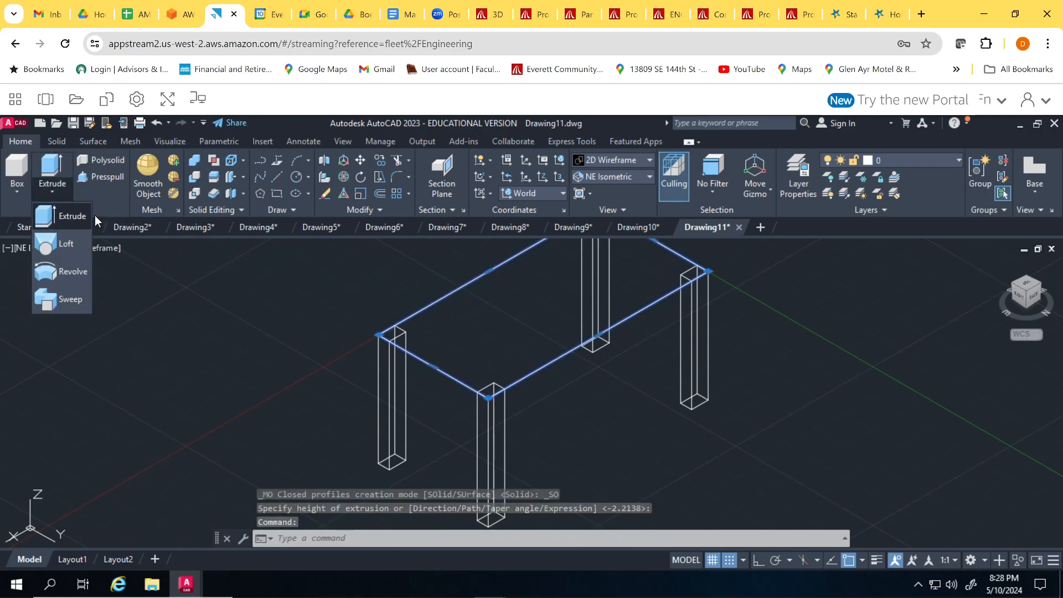
left_click(91, 220)
middle_click_drag(170, 281, 325, 372)
key("Return")
scroll(254, 418, "down", 2)
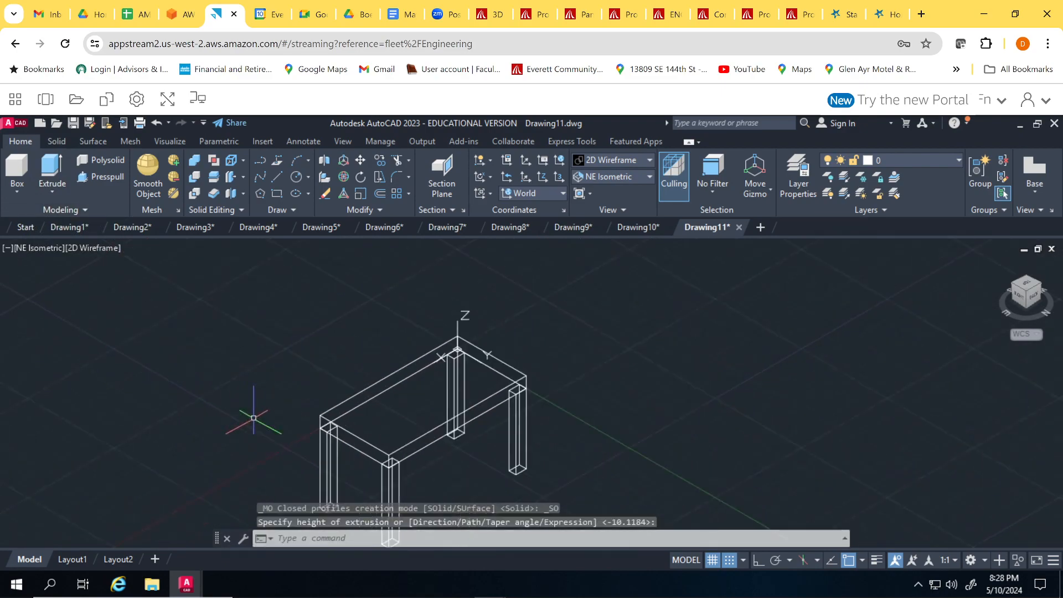
Display the table model in the Shades of Gray visual style with the whole table in sight
left_click(610, 159)
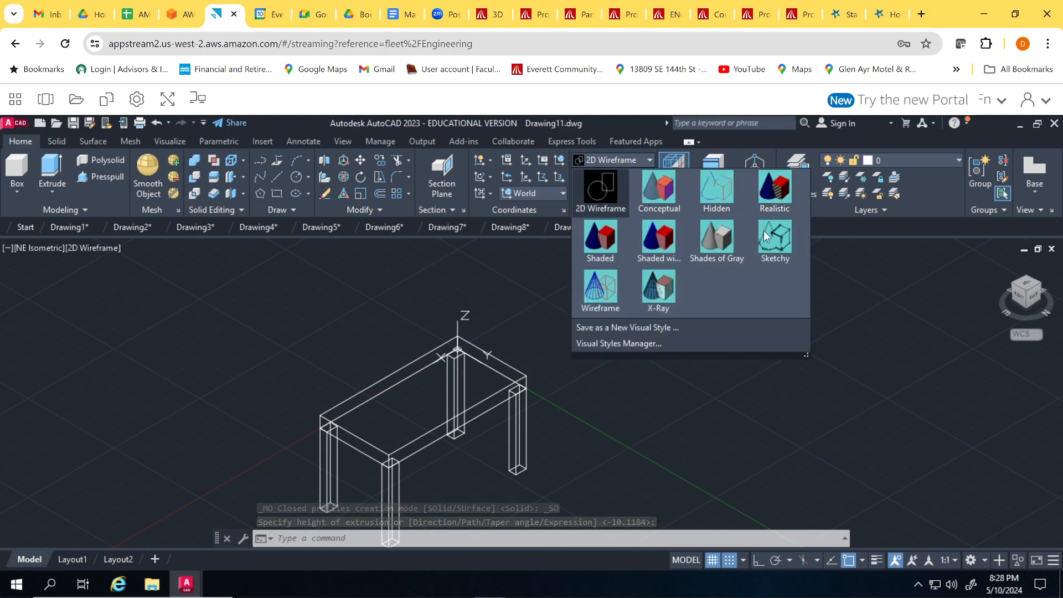
left_click(716, 235)
middle_click_drag(562, 367, 626, 323)
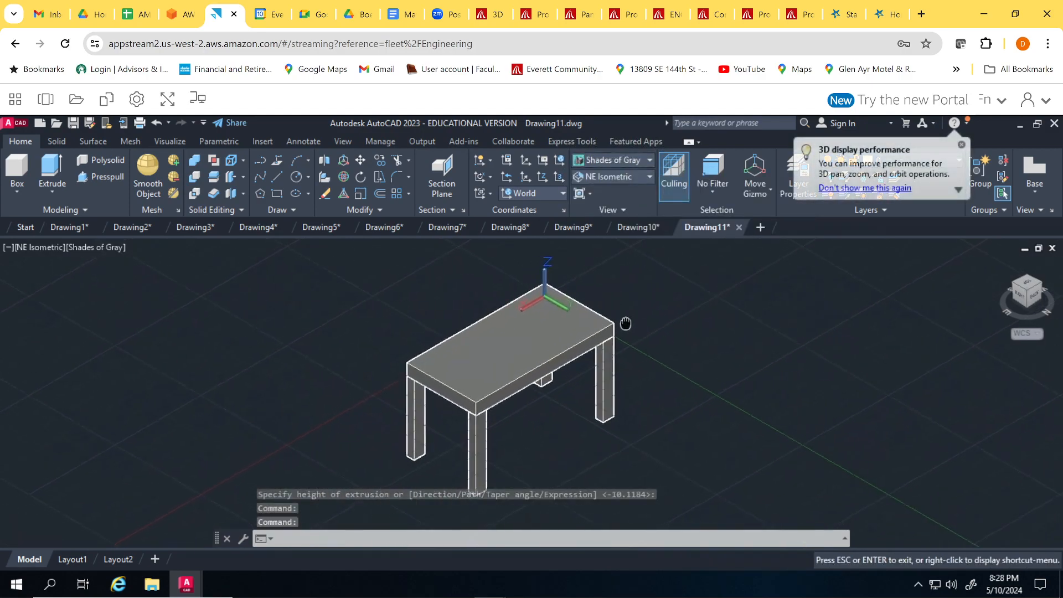
scroll(626, 321, "up", 2)
middle_click_drag(659, 394, 682, 382)
scroll(689, 376, "down", 2)
scroll(691, 377, "up", 1)
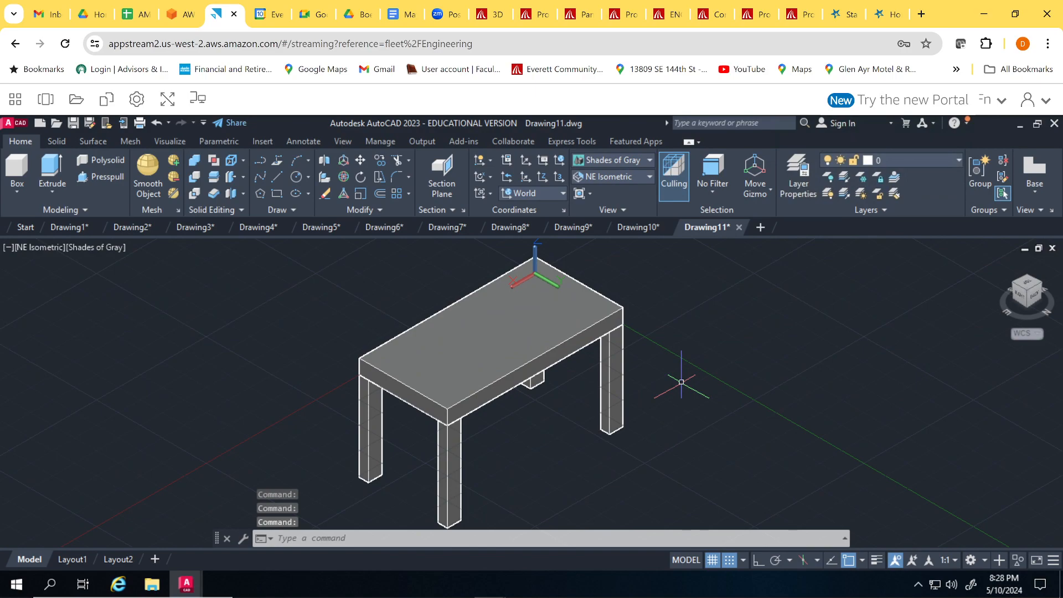
Review the finished reference models in Drawing4 and Drawing5
left_click(248, 227)
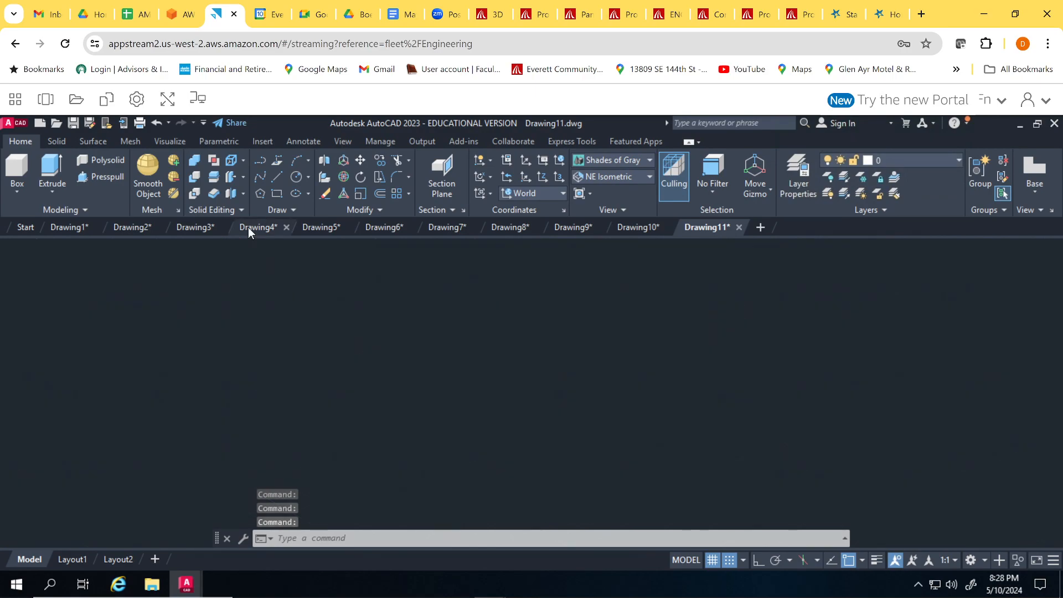
left_click(310, 224)
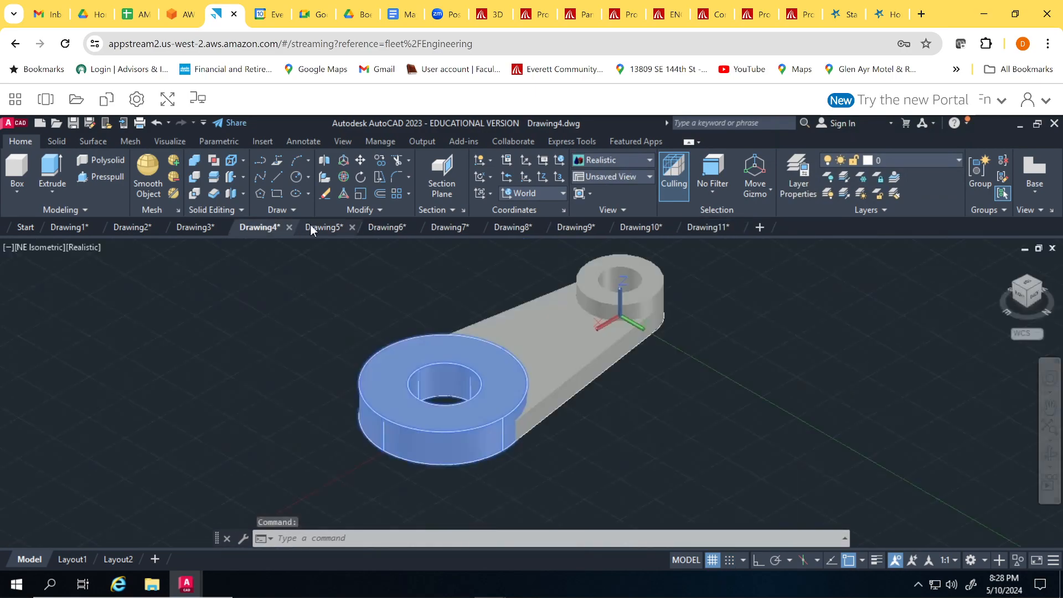
left_click(380, 227)
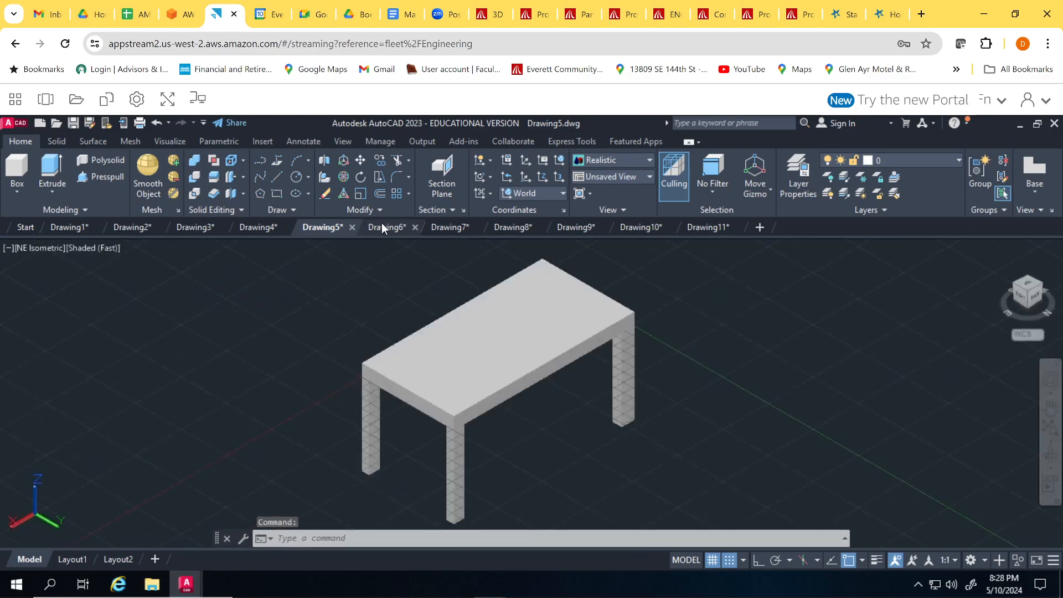
left_click(300, 230)
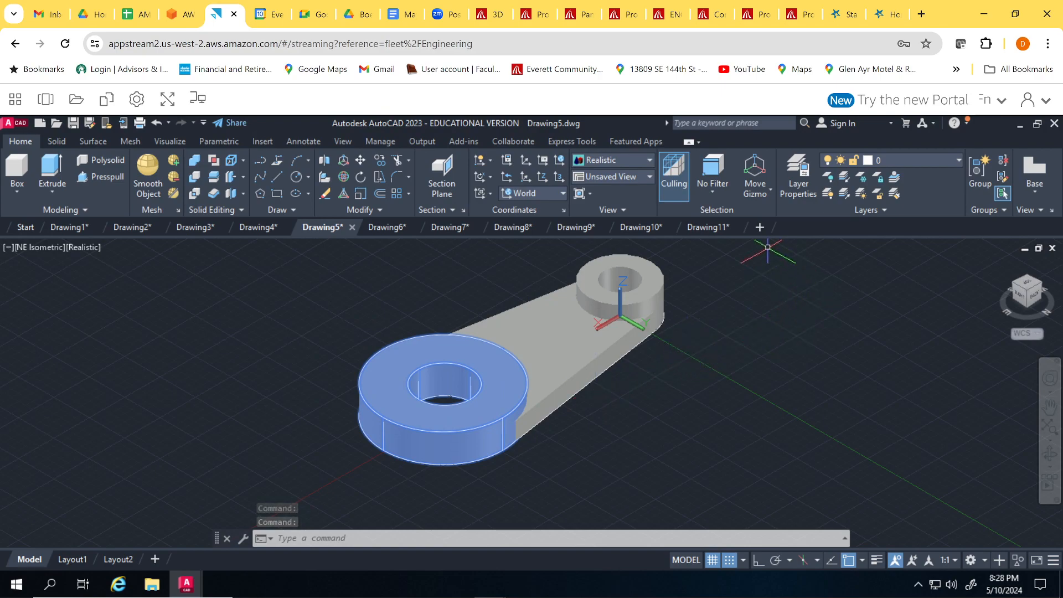
Start another new drawing and switch it to the NE Isometric view
left_click(760, 227)
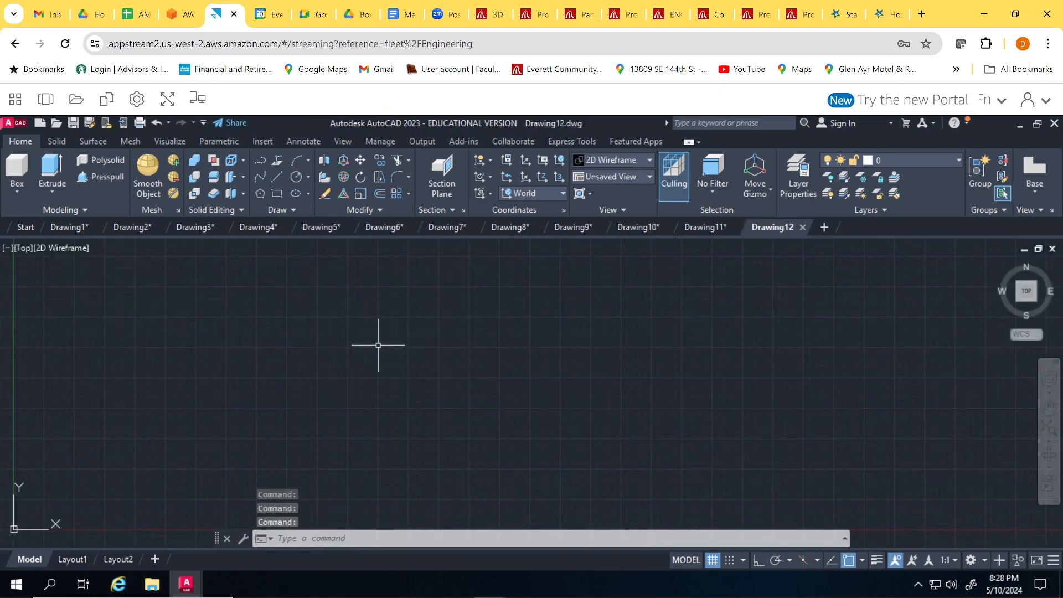
middle_click_drag(235, 420, 334, 382)
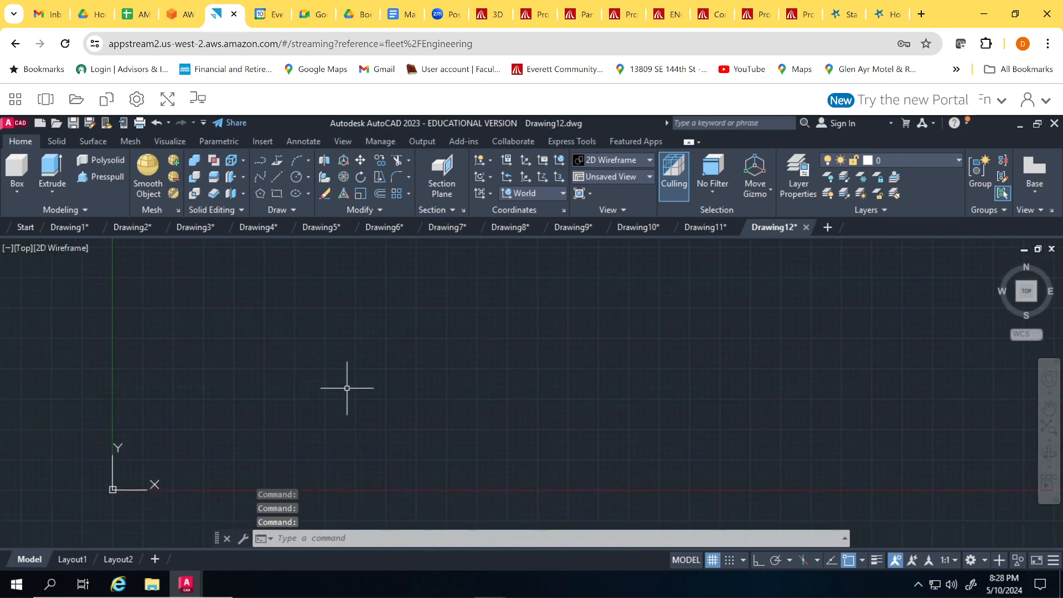
left_click(619, 177)
left_click(619, 303)
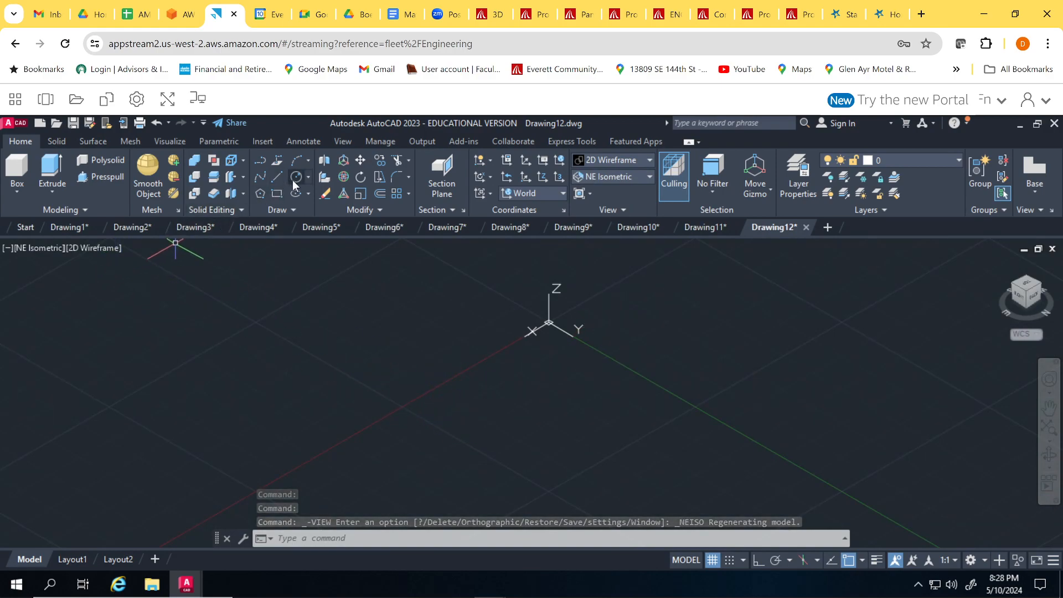
Draw a circle with a radius of about 11.5 units centred on the origin, with grid snap turned on
type("c")
key("Return")
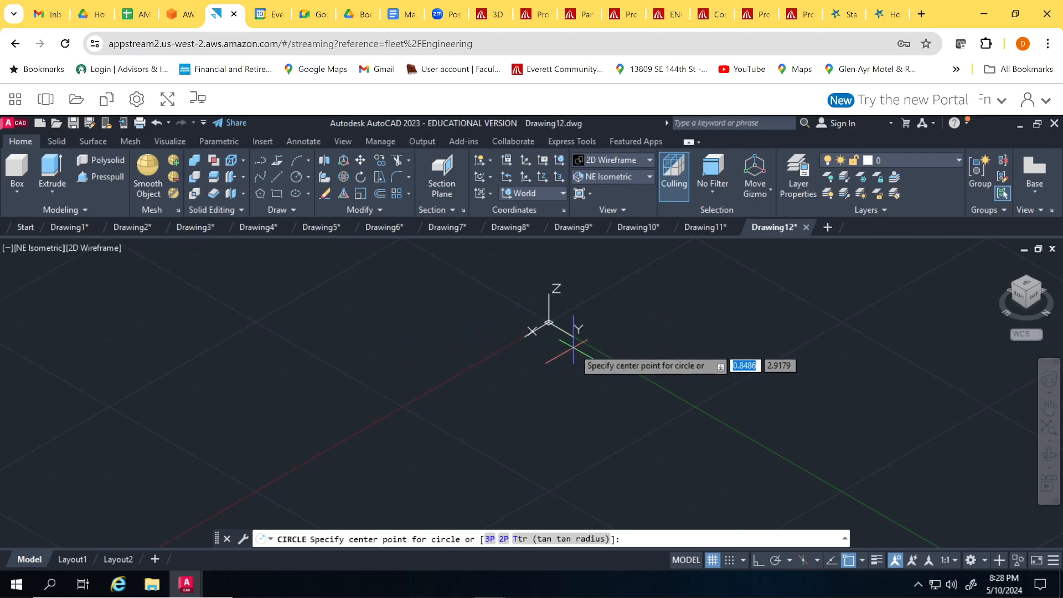
left_click(730, 561)
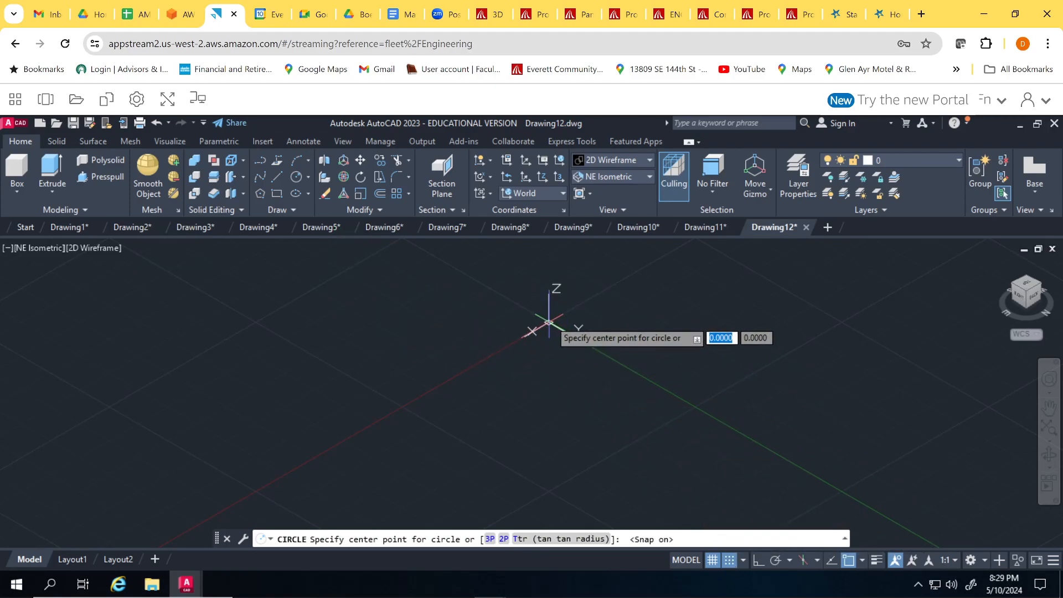
left_click(548, 322)
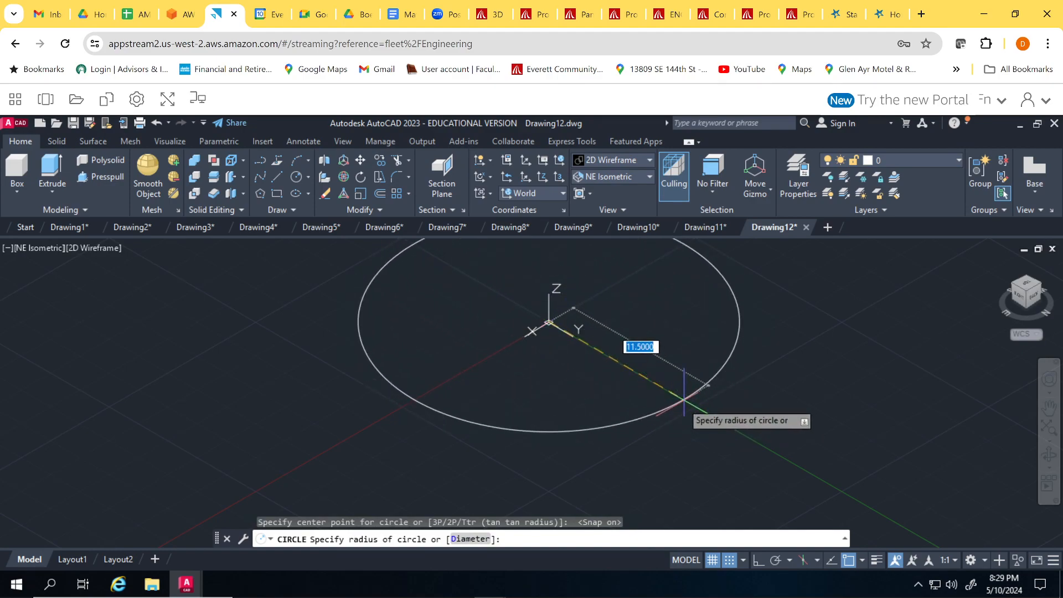
left_click(685, 397)
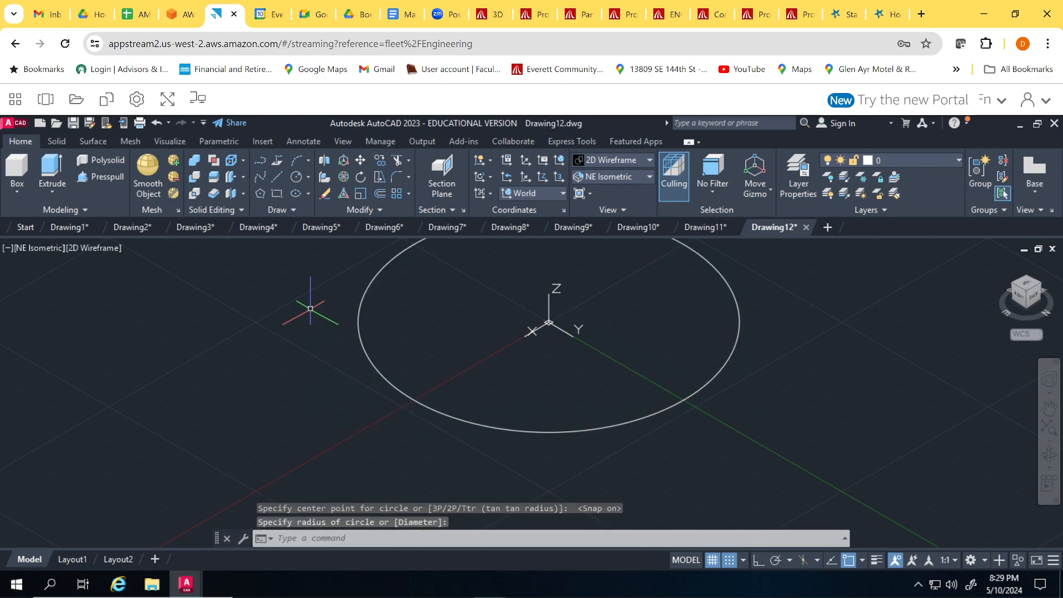
Turn grid snap off and draw a larger concentric circle around the origin with a radius of about 20.1 units
key("Return")
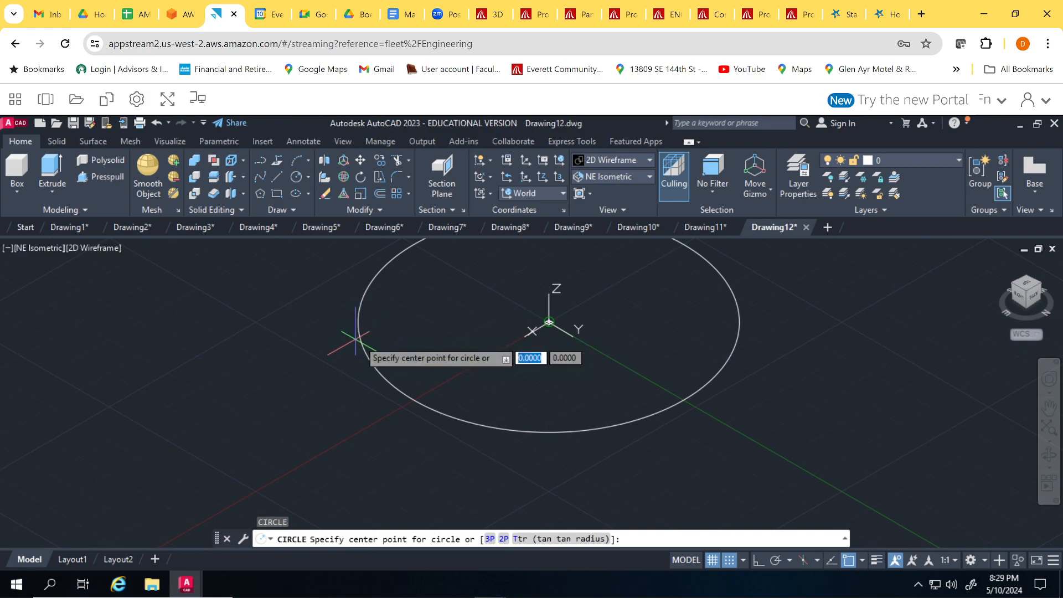
left_click(725, 564)
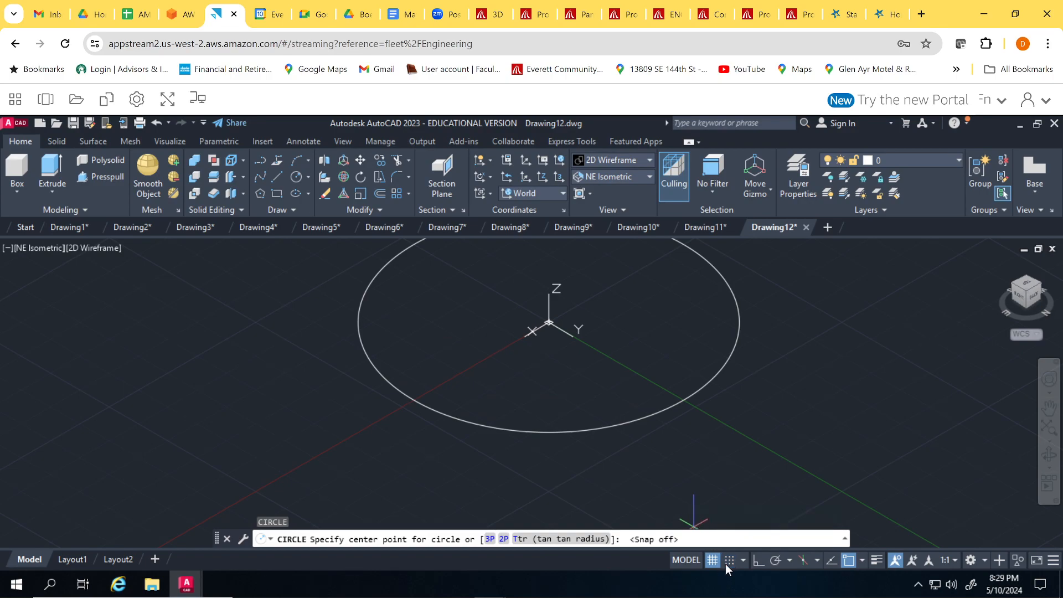
left_click(382, 377)
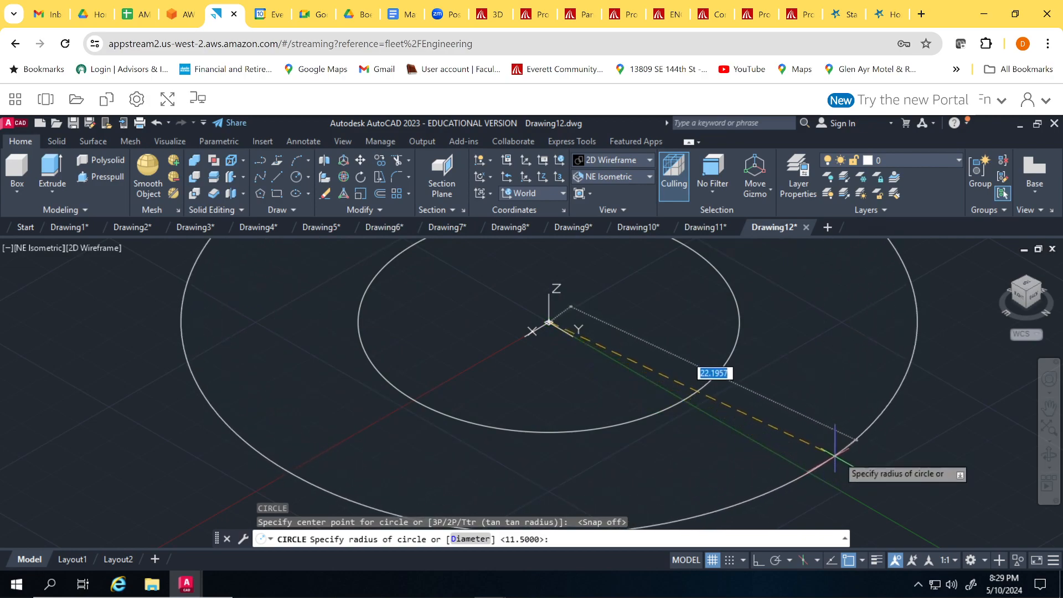
left_click(804, 441)
scroll(511, 407, "down", 5)
scroll(323, 446, "up", 3)
scroll(391, 403, "up", 1)
scroll(380, 470, "down", 4)
middle_click_drag(413, 409, 406, 421)
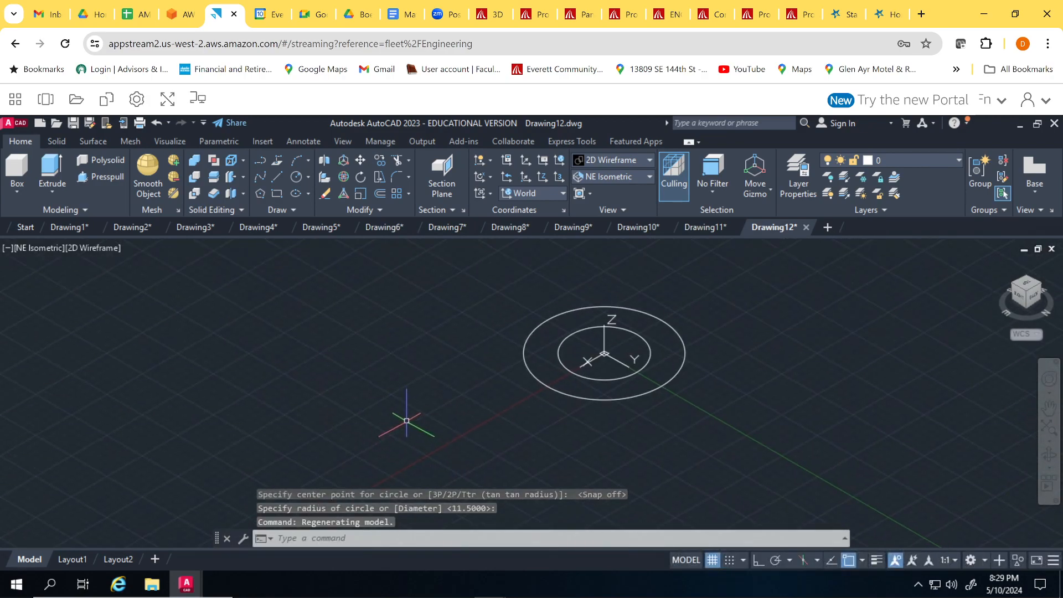
scroll(406, 419, "up", 2)
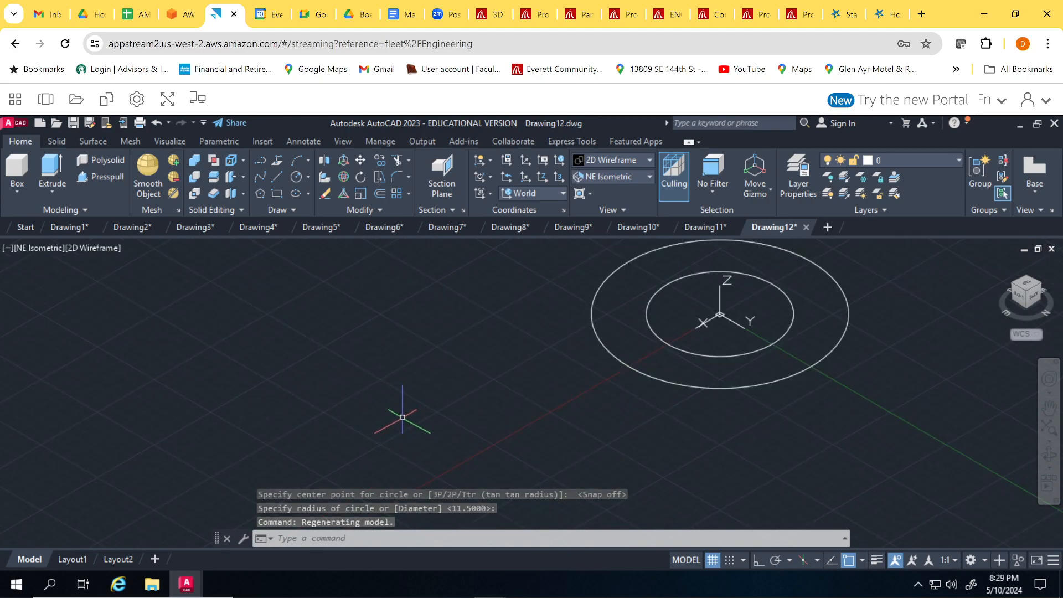
With grid snap on, draw a circle of about 9.7 units radius centred about 75 units along the X axis
key("Return")
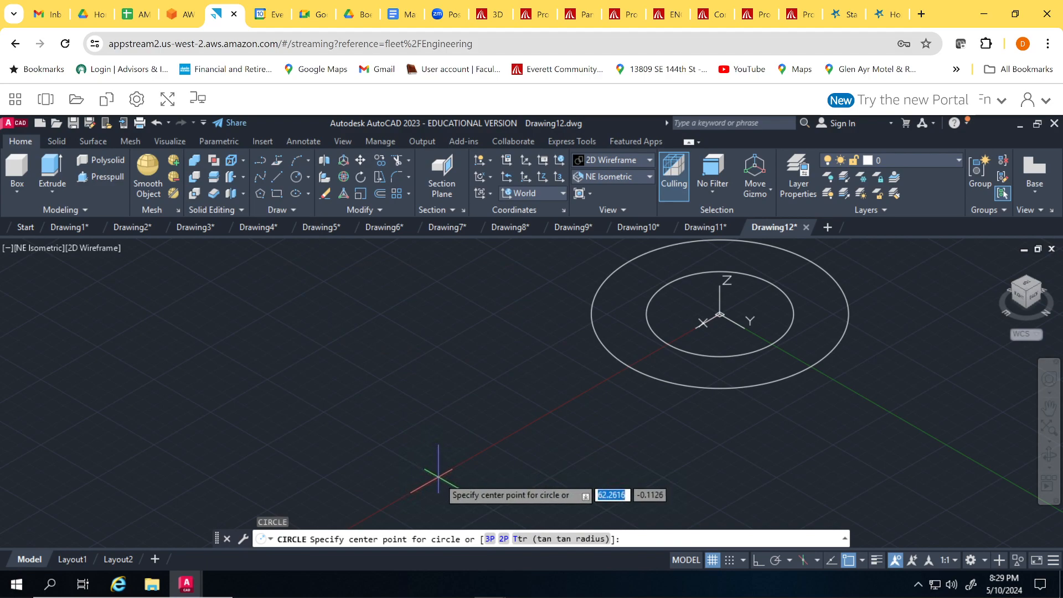
left_click(728, 560)
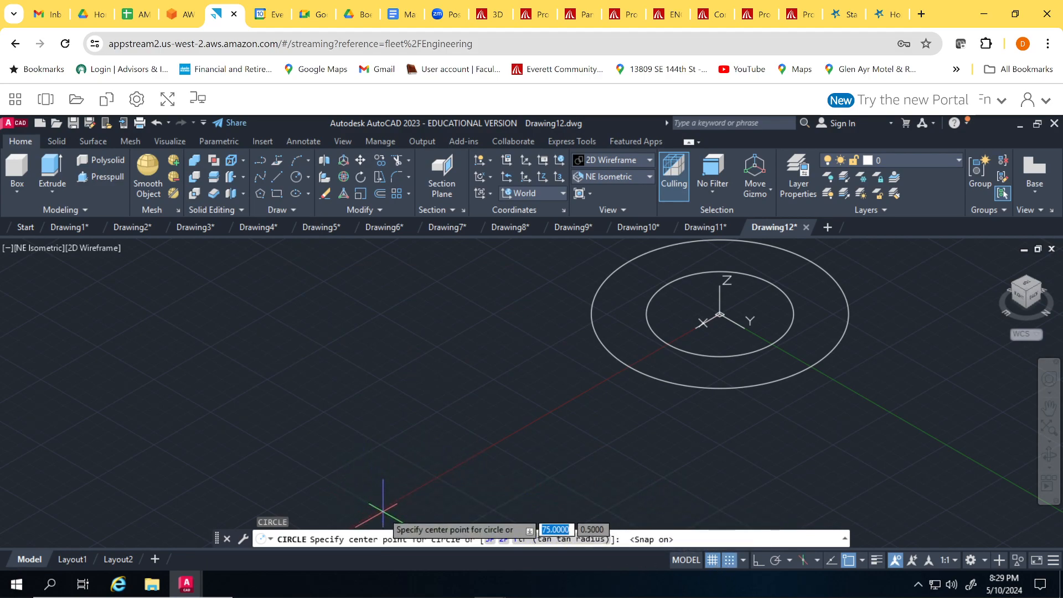
left_click(383, 508)
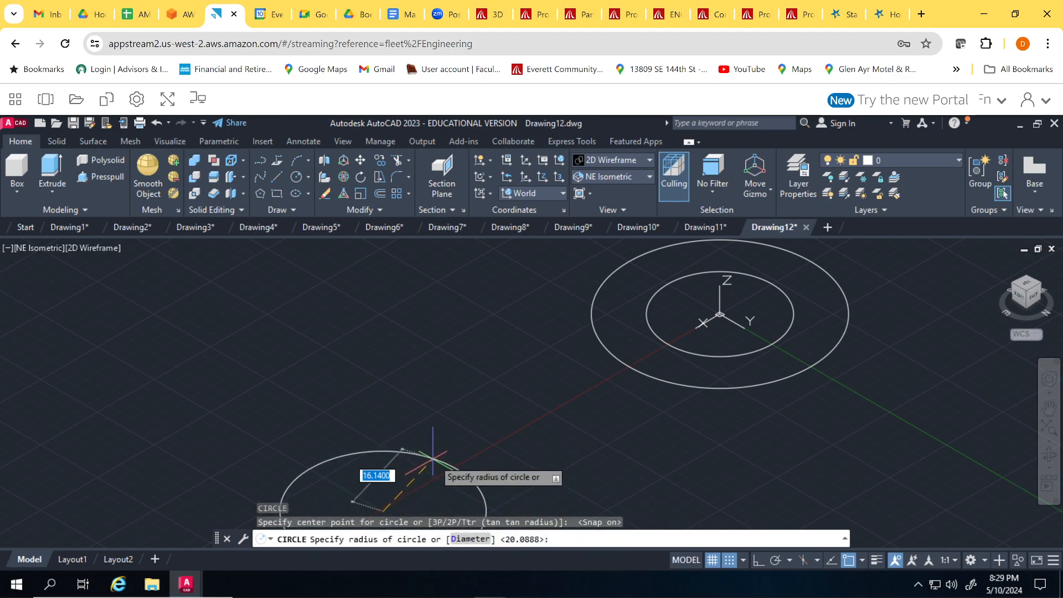
left_click(416, 481)
middle_click_drag(422, 427, 514, 304)
Turn grid snap off and draw a concentric circle about twice as large around the small circle on the X axis
key("Return")
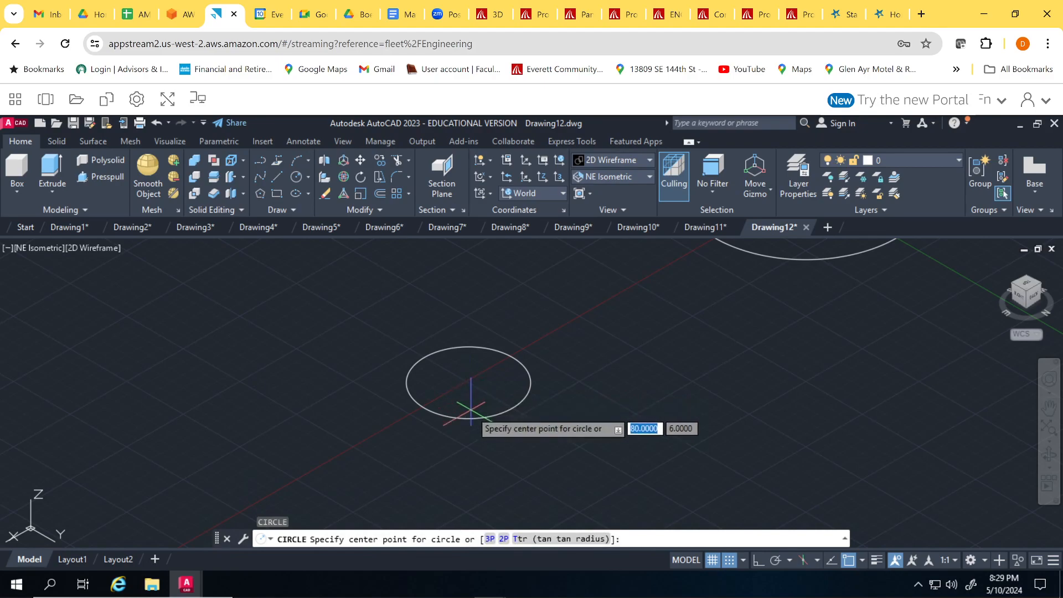
left_click(729, 559)
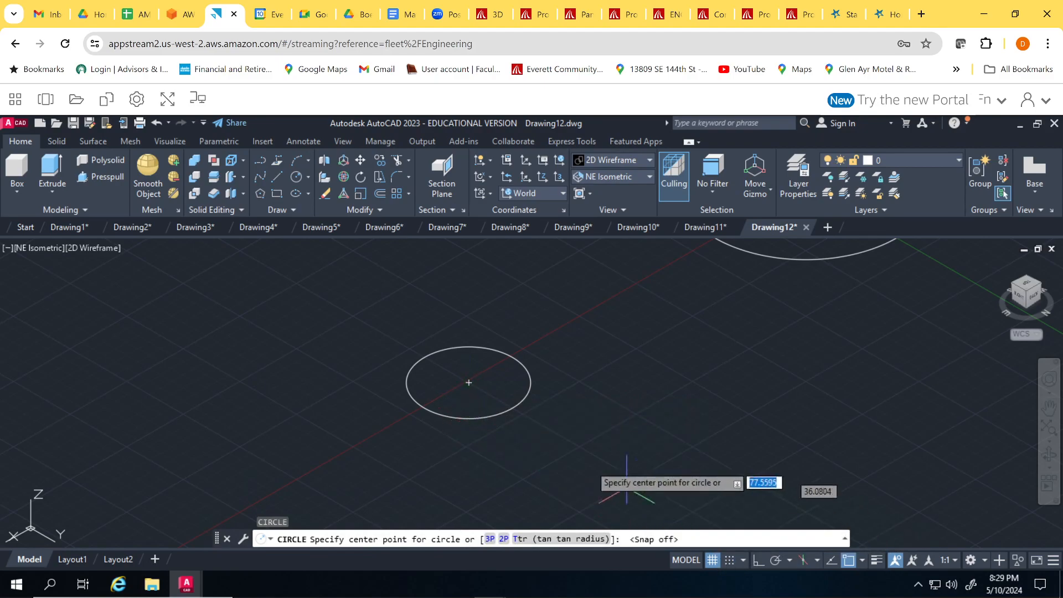
left_click(472, 418)
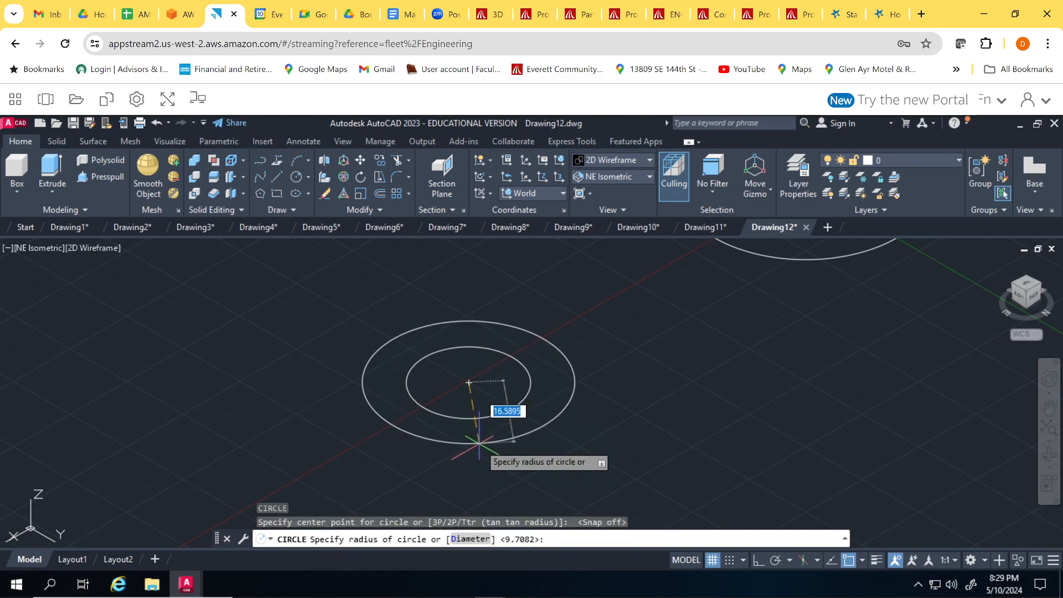
left_click(483, 452)
scroll(711, 443, "down", 2)
middle_click_drag(737, 399, 613, 444)
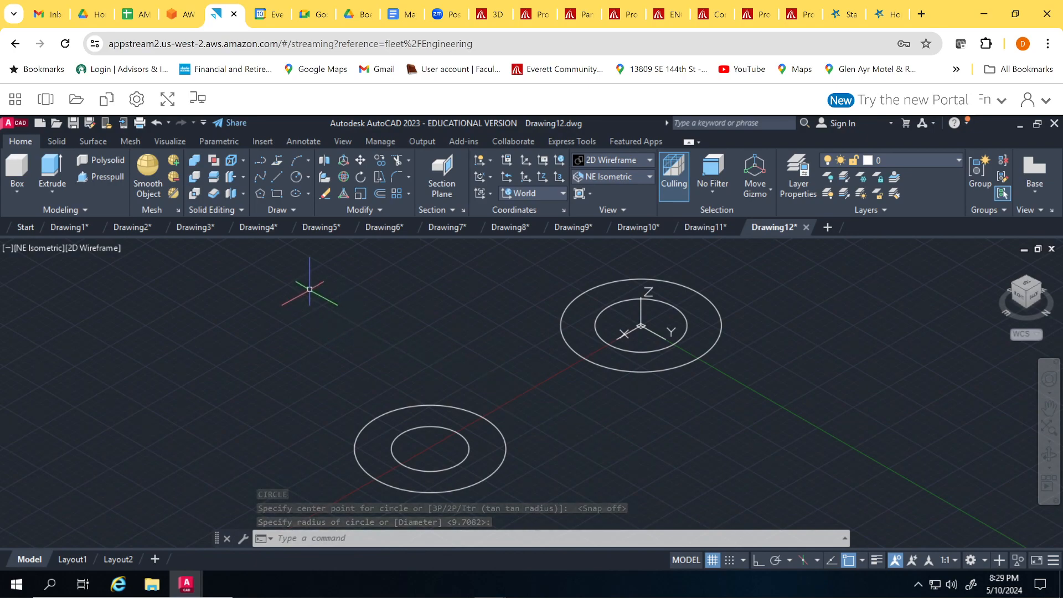
Draw a line tangent to both outer circles on the negative Y side, starting at the circle around the origin
left_click(276, 178)
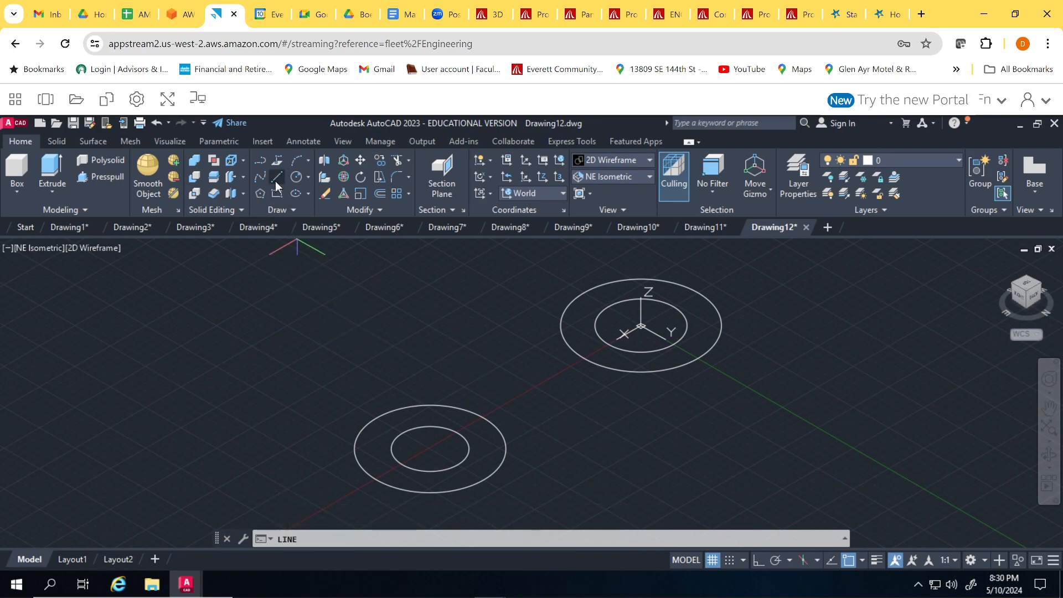
right_click(341, 299, "shift")
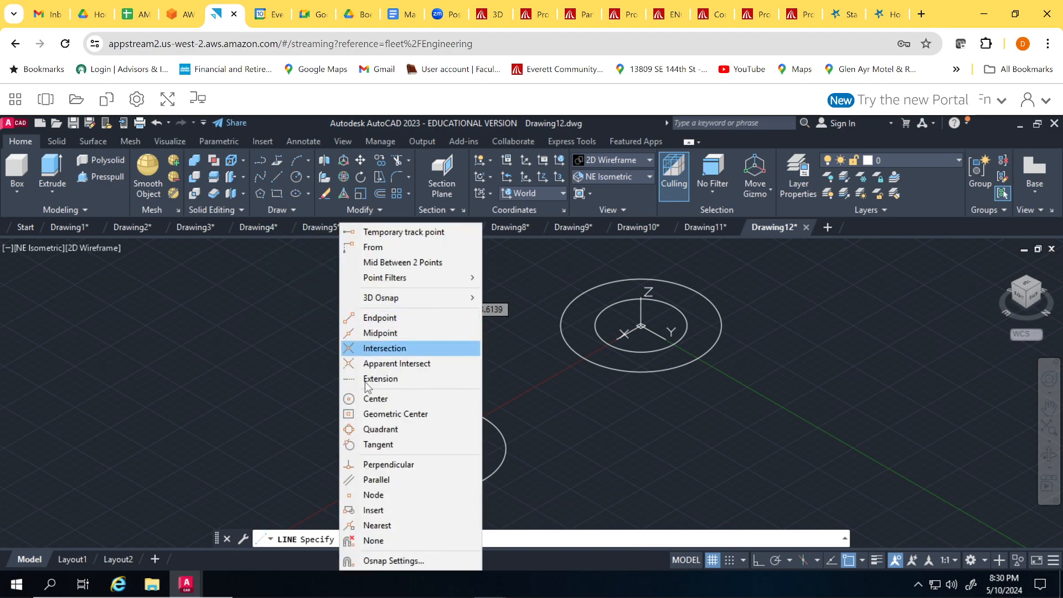
left_click(380, 447)
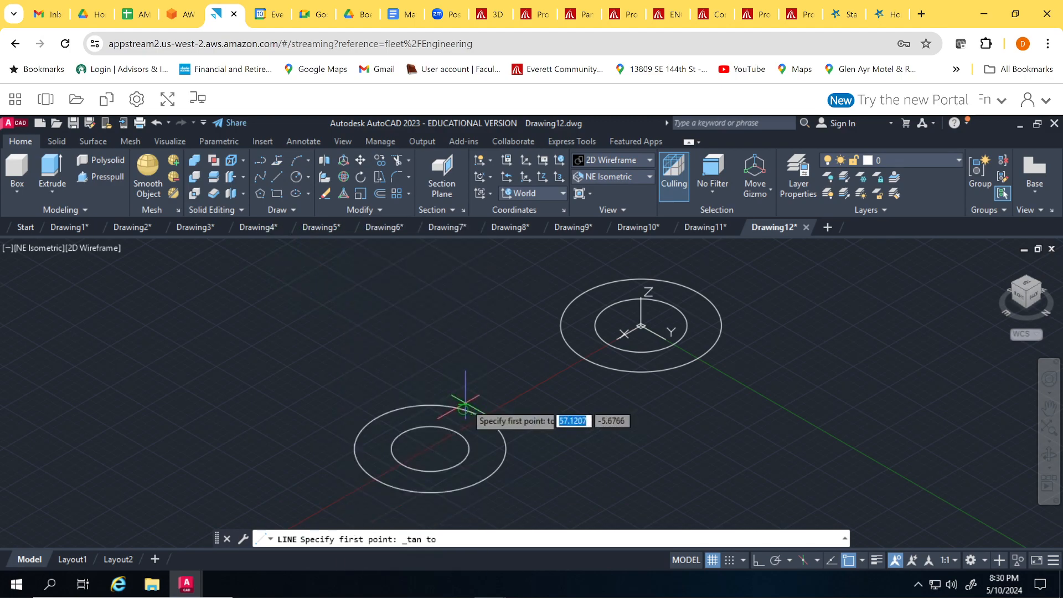
left_click(568, 304)
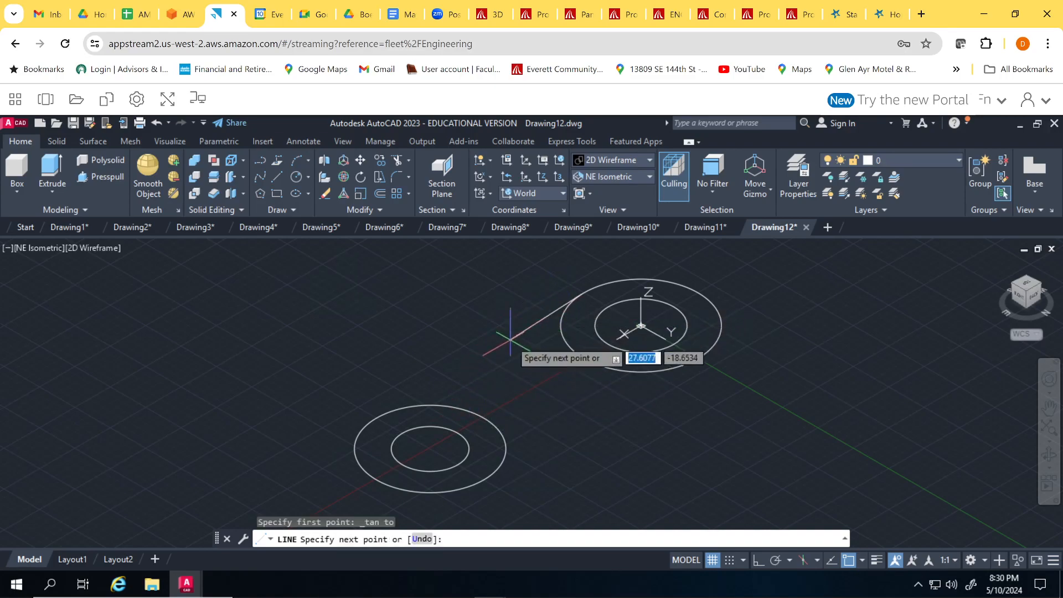
right_click(370, 424, "shift")
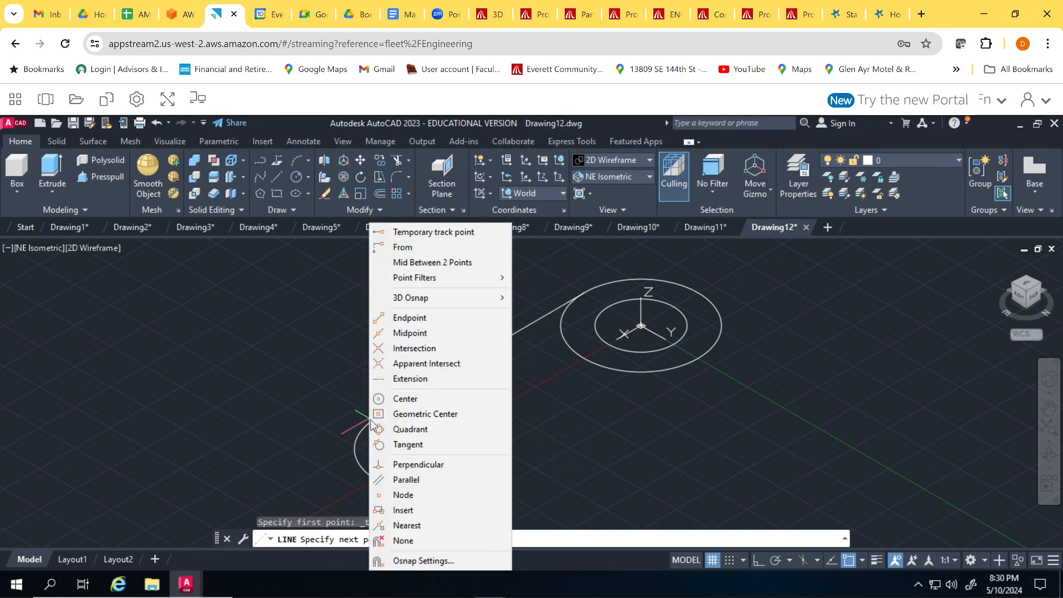
left_click(382, 444)
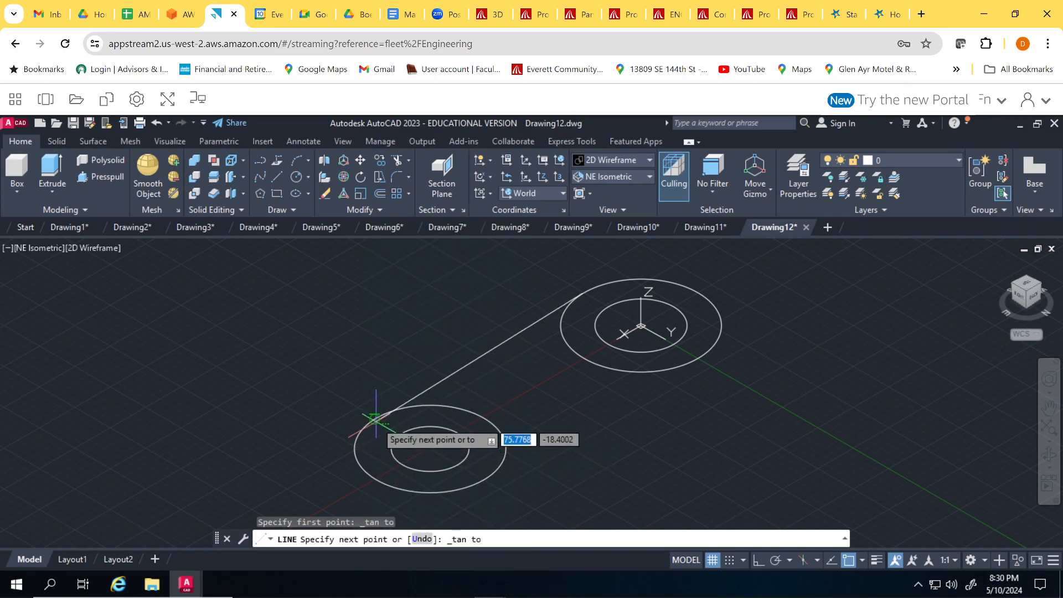
left_click(375, 416)
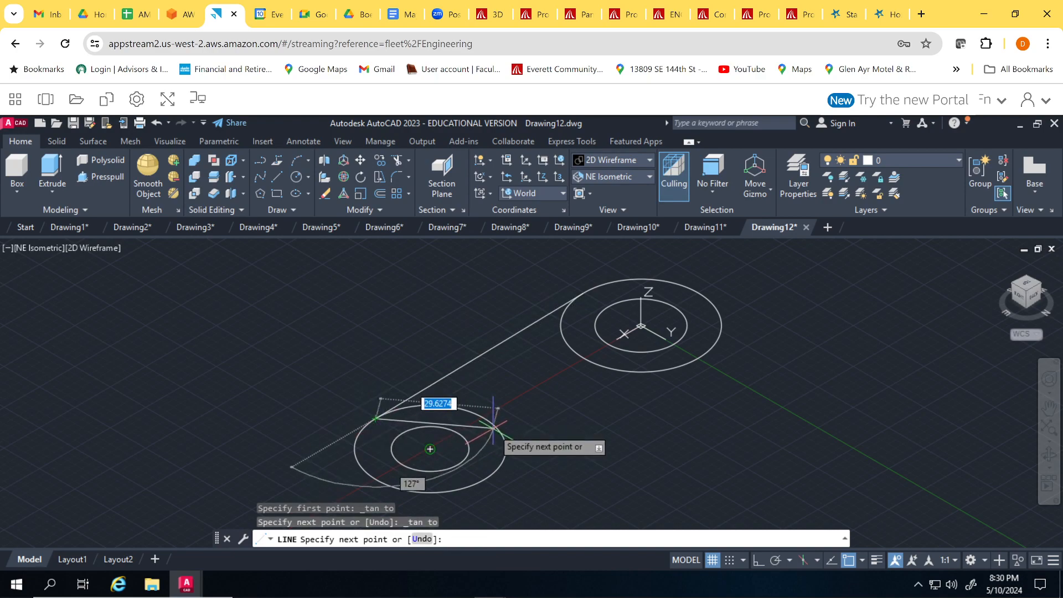
key("Return")
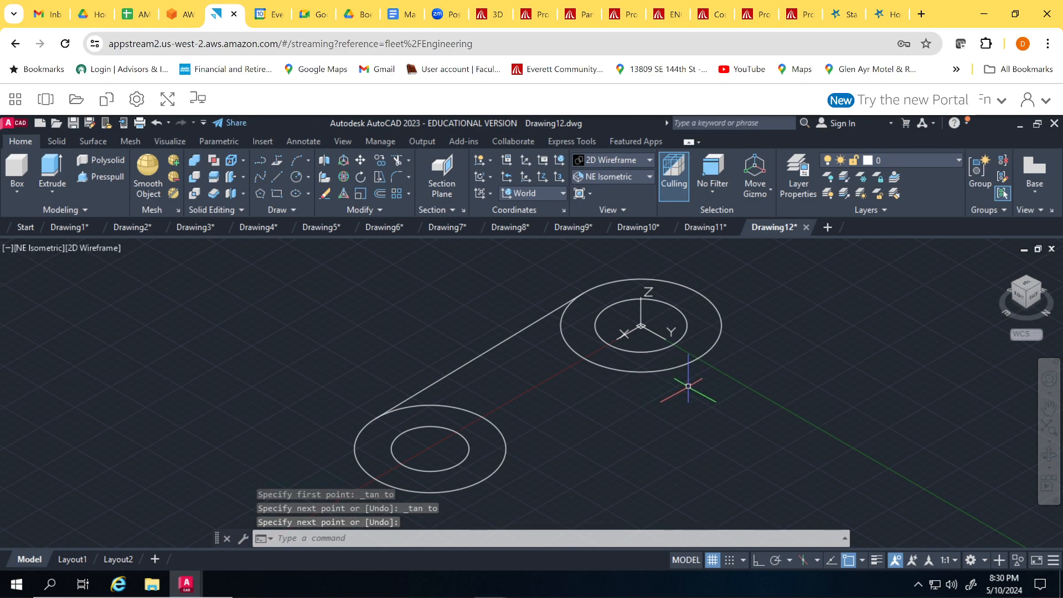
Draw a second line tangent to both outer circles on the positive Y side, starting at the circle around the origin
key("Return")
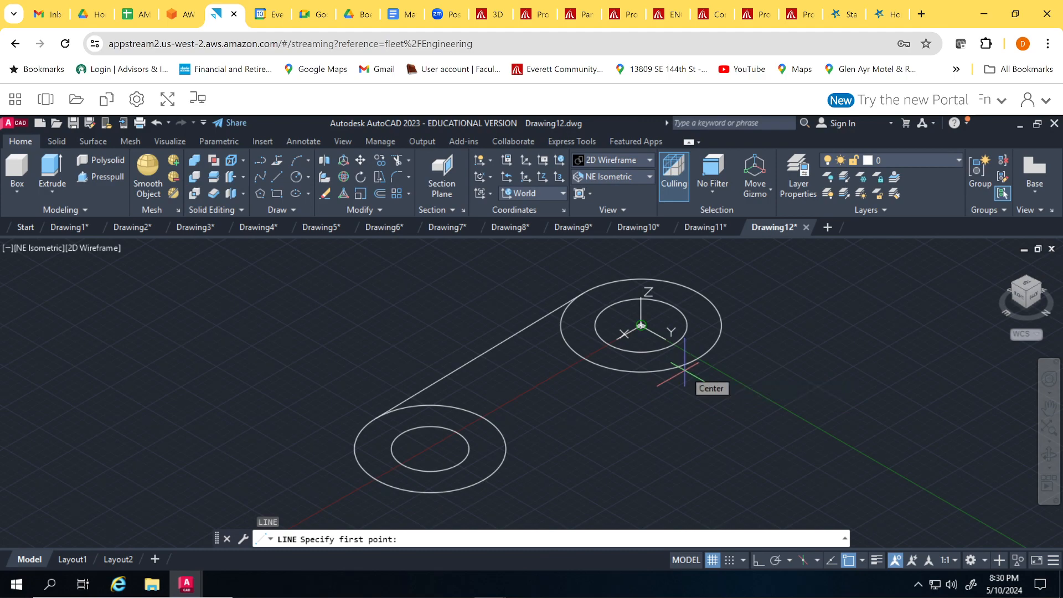
right_click(685, 367, "shift")
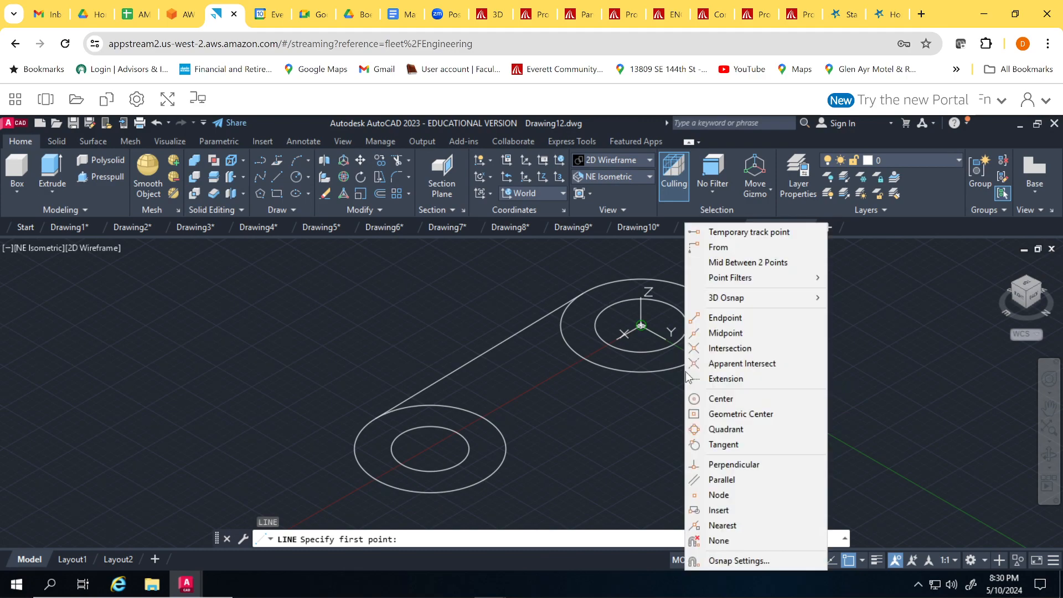
left_click(730, 445)
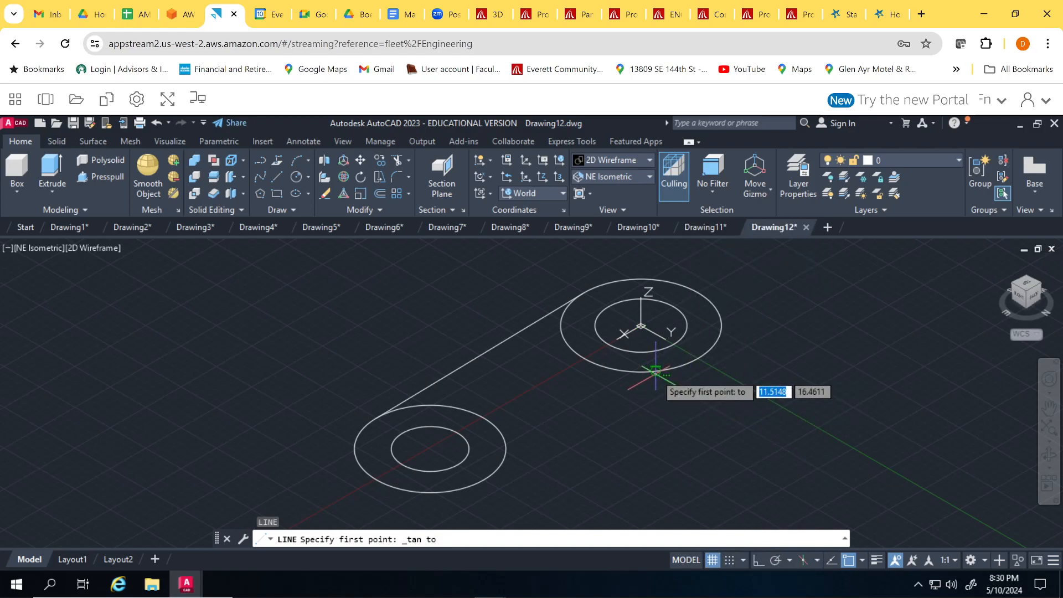
left_click(685, 368)
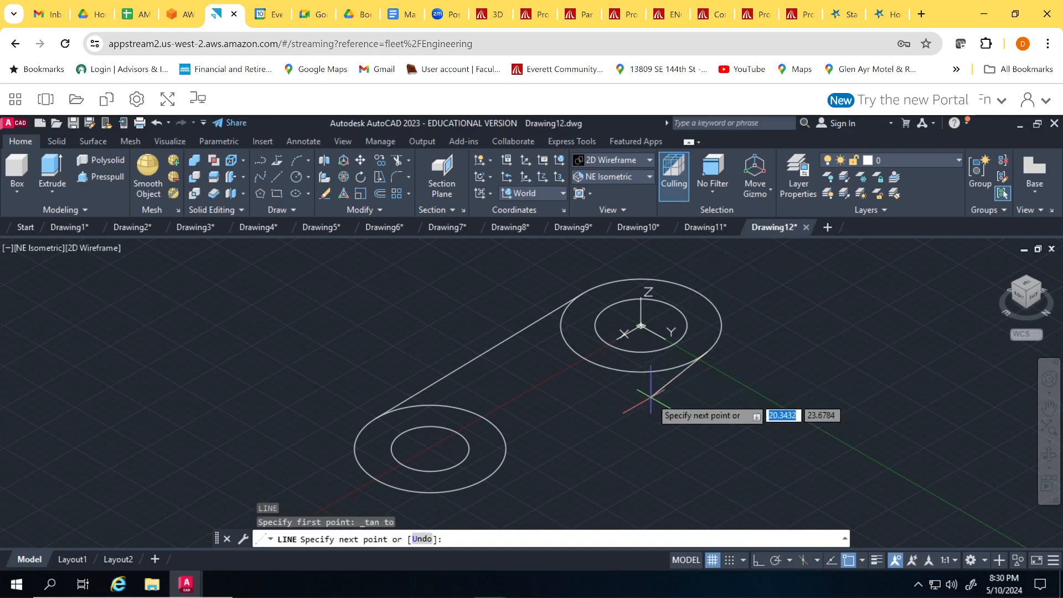
right_click(581, 440, "shift")
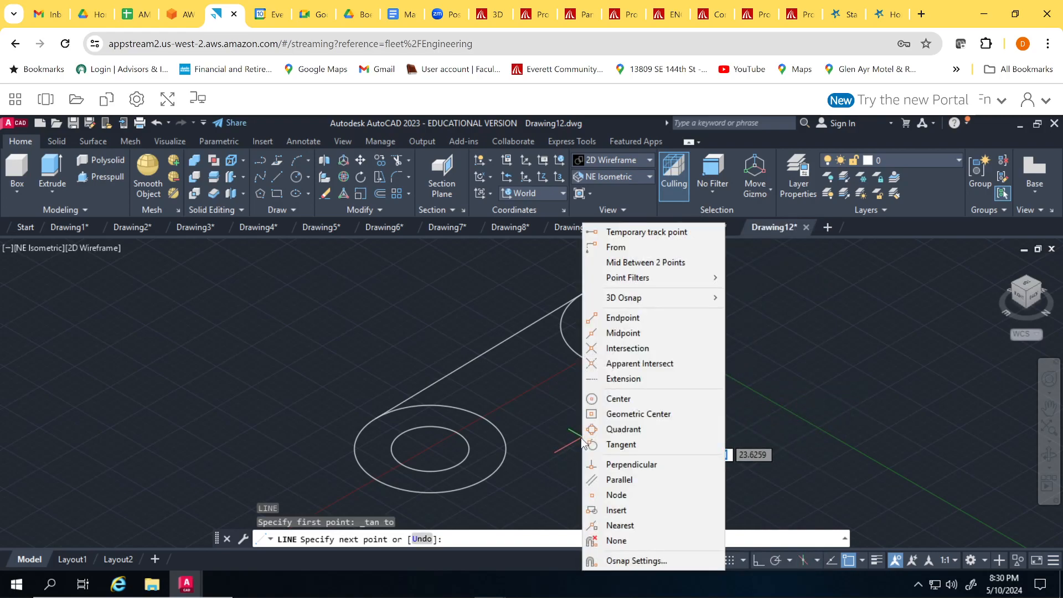
left_click(615, 445)
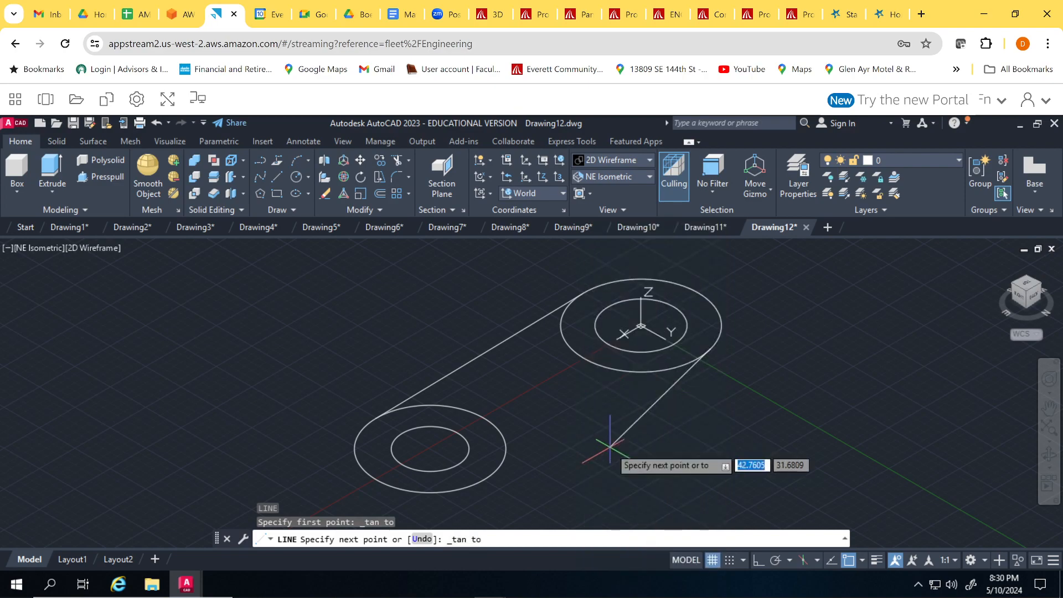
left_click(504, 456)
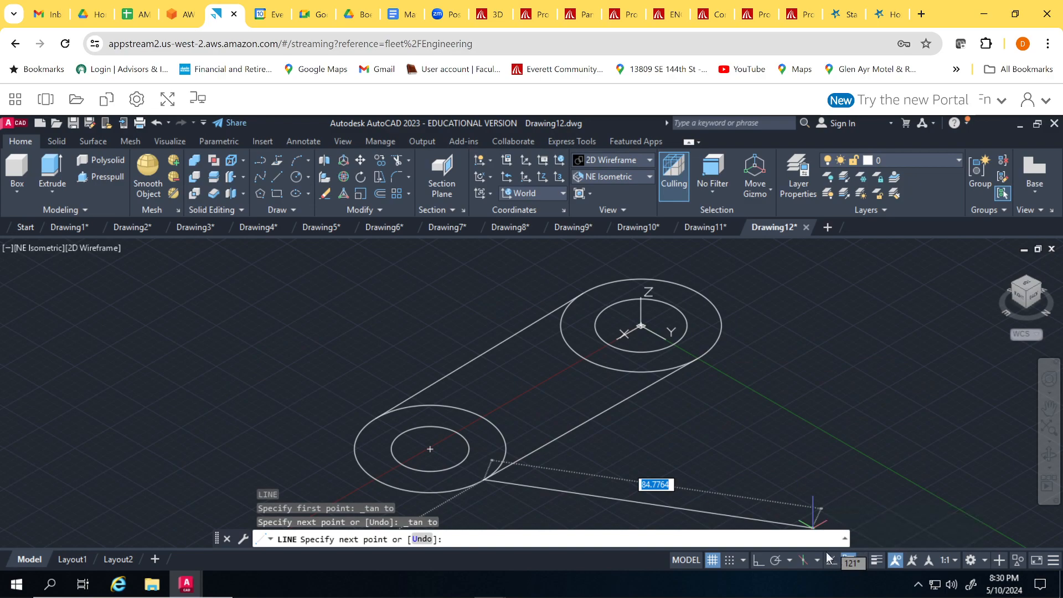
key("Return")
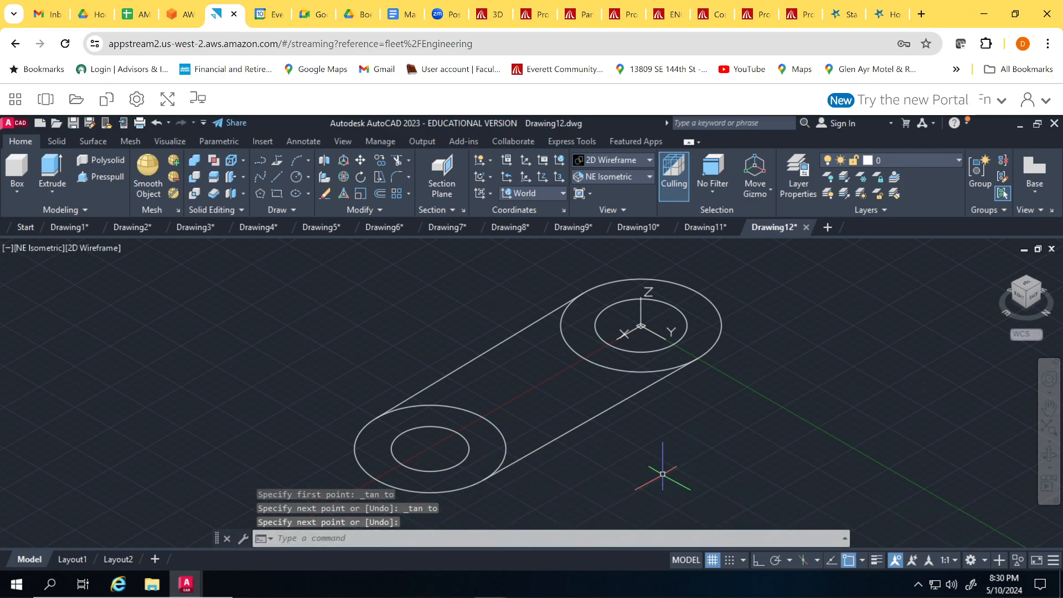
Add a diameter constraint of 15 to the inner circle of the smaller ring on the X axis
mouse_move(627, 476)
middle_mouse_down()
mouse_move(703, 432)
mouse_move(706, 453)
middle_mouse_up()
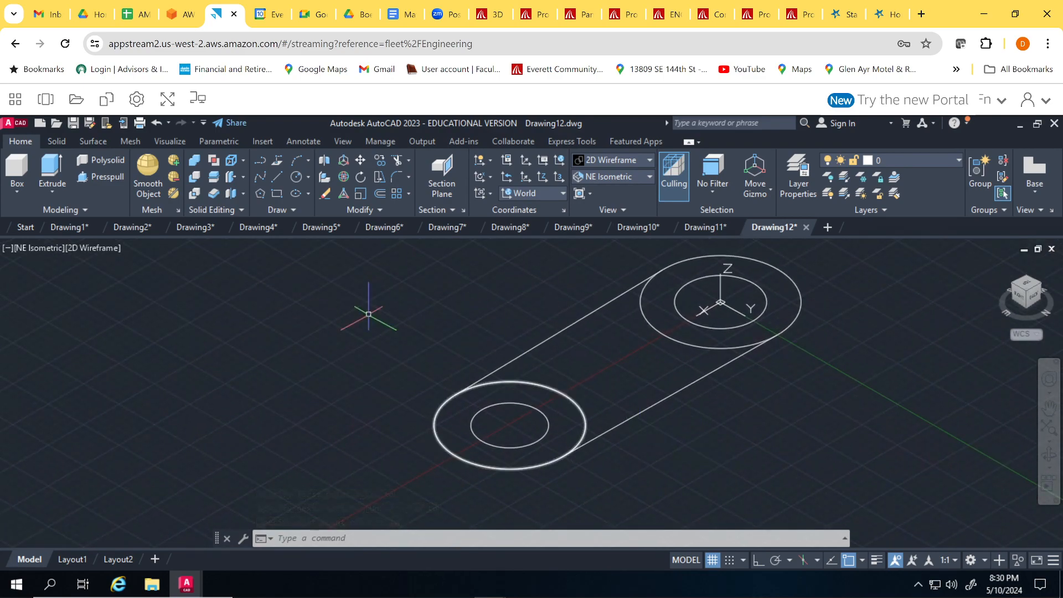
left_click(239, 145)
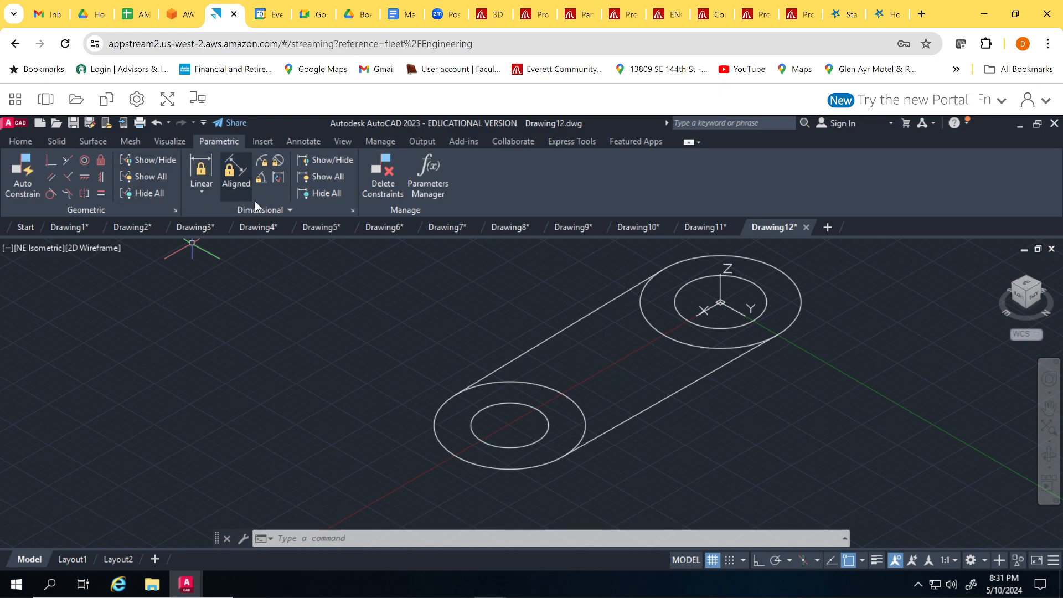
left_click(278, 160)
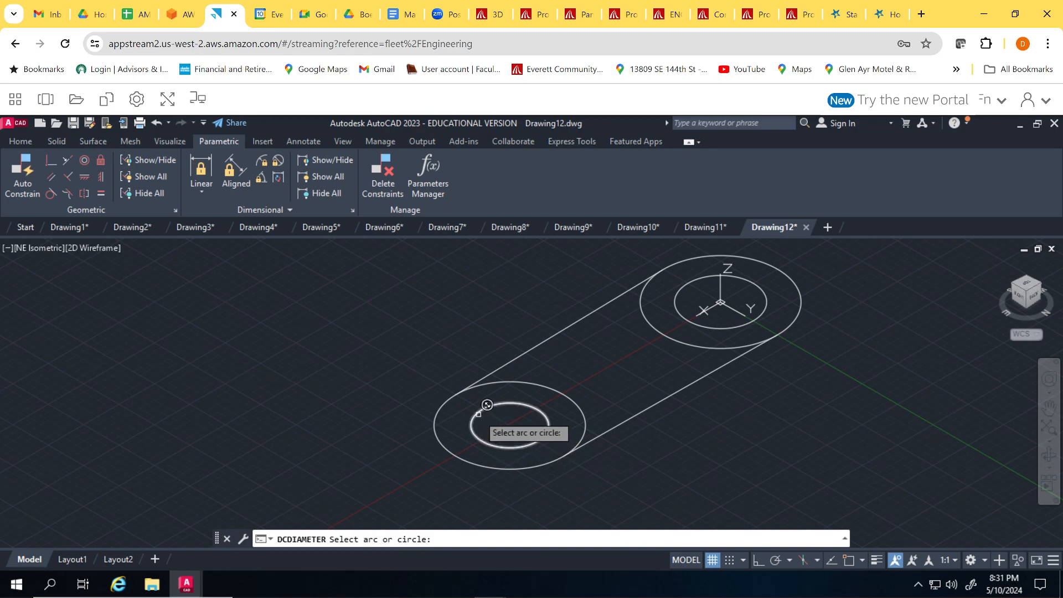
left_click(487, 405)
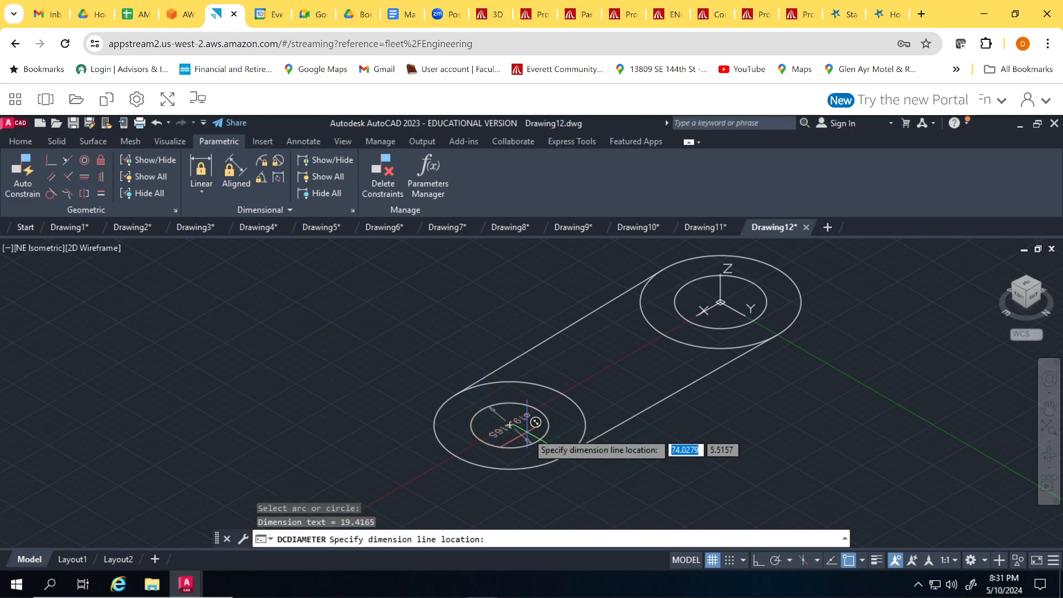
scroll(536, 422, "up", 4)
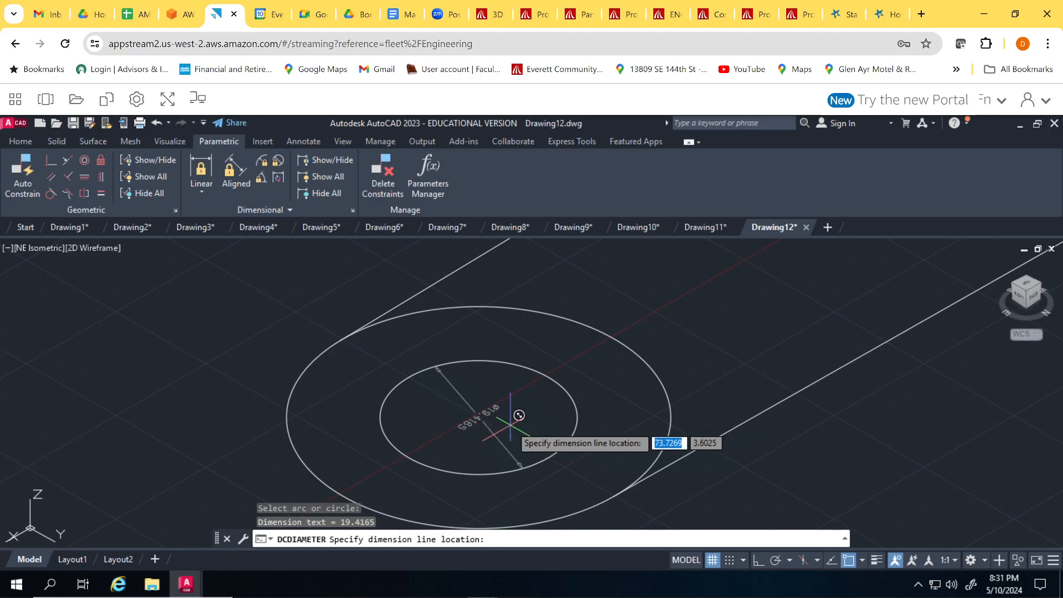
left_click(458, 419)
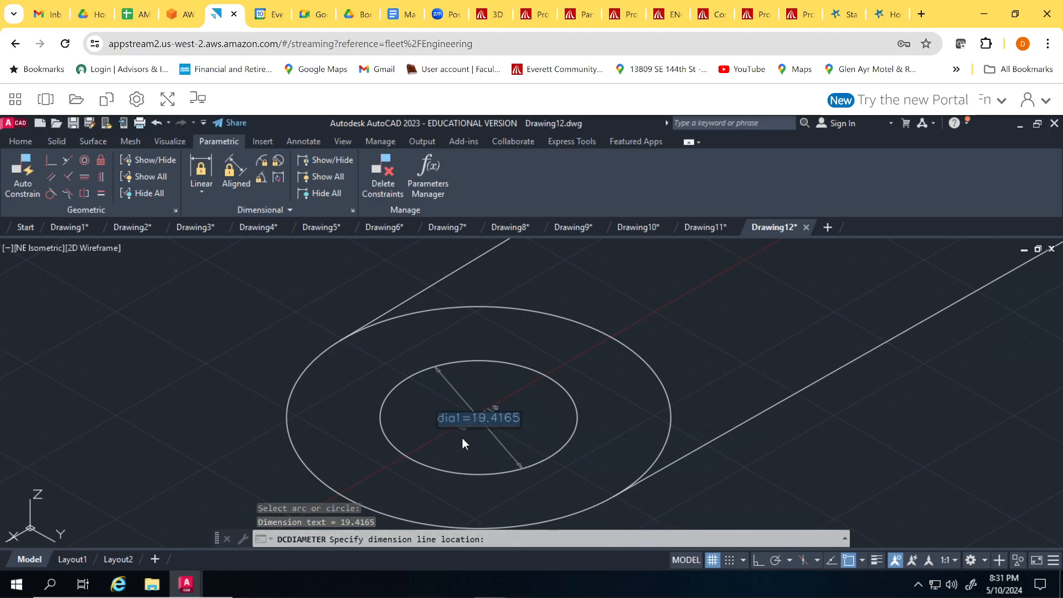
type("15")
key("Return")
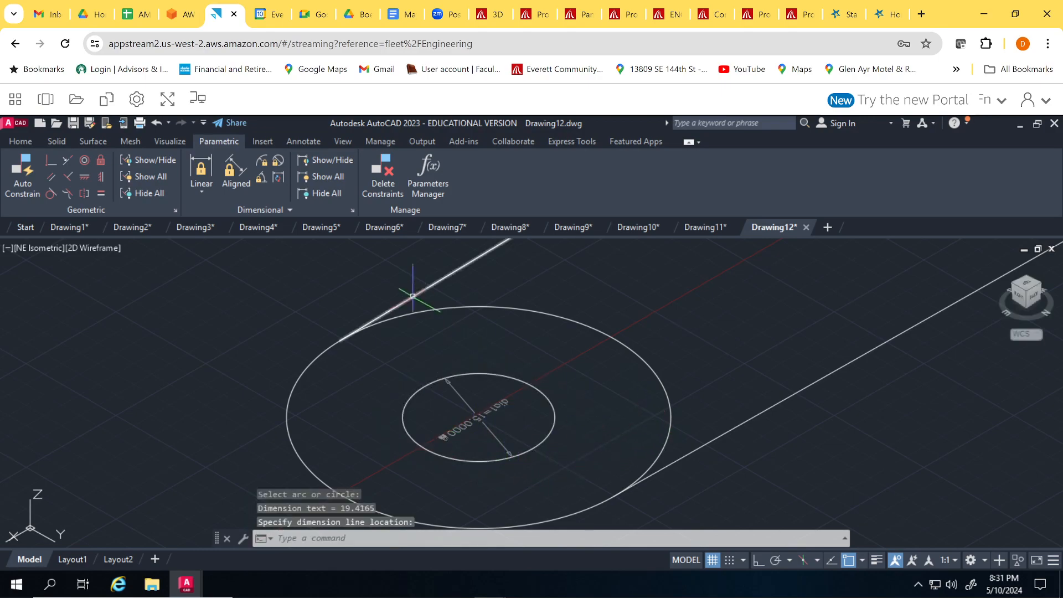
Add a diameter constraint of 25 to the outer circle of the smaller ring on the X axis
left_click(582, 322)
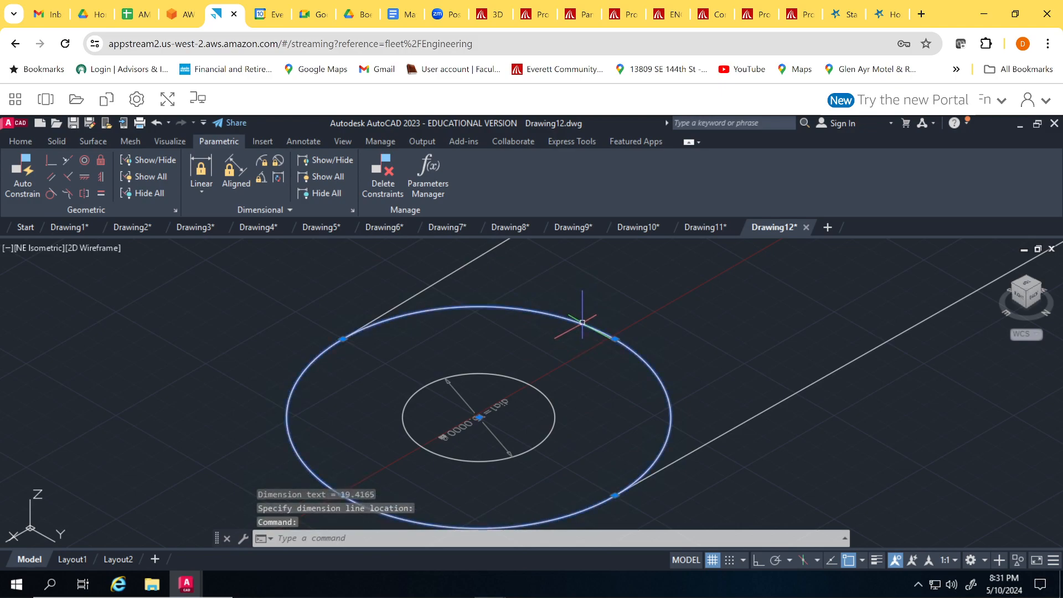
left_click(280, 162)
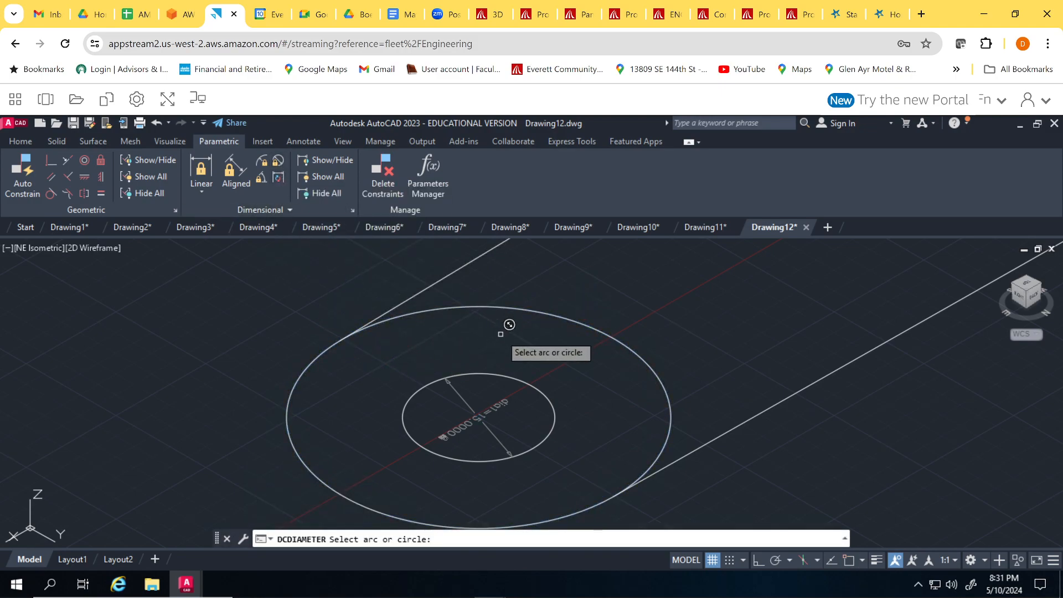
left_click(496, 306)
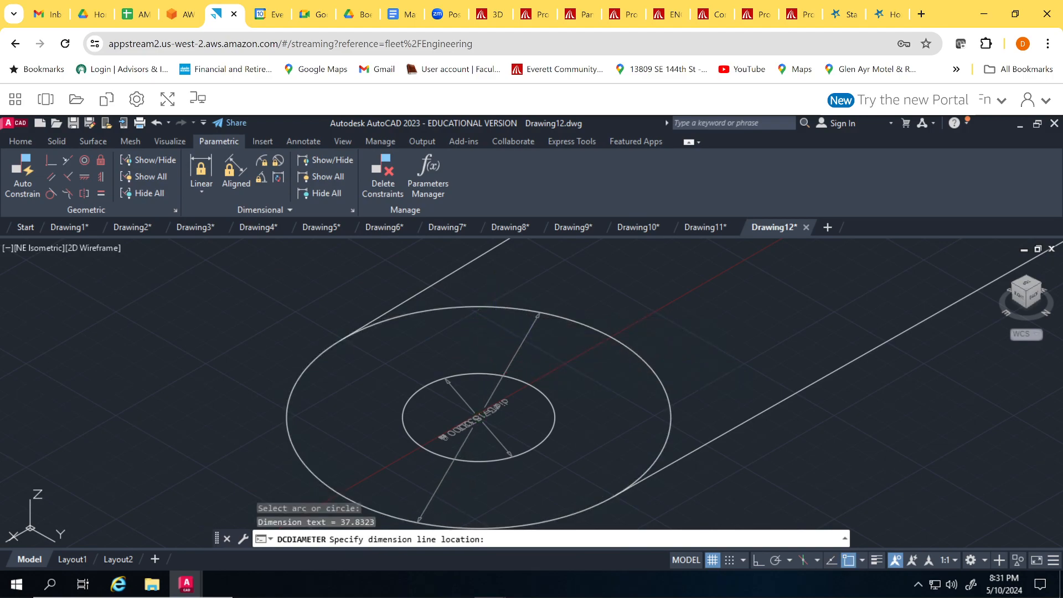
left_click(413, 454)
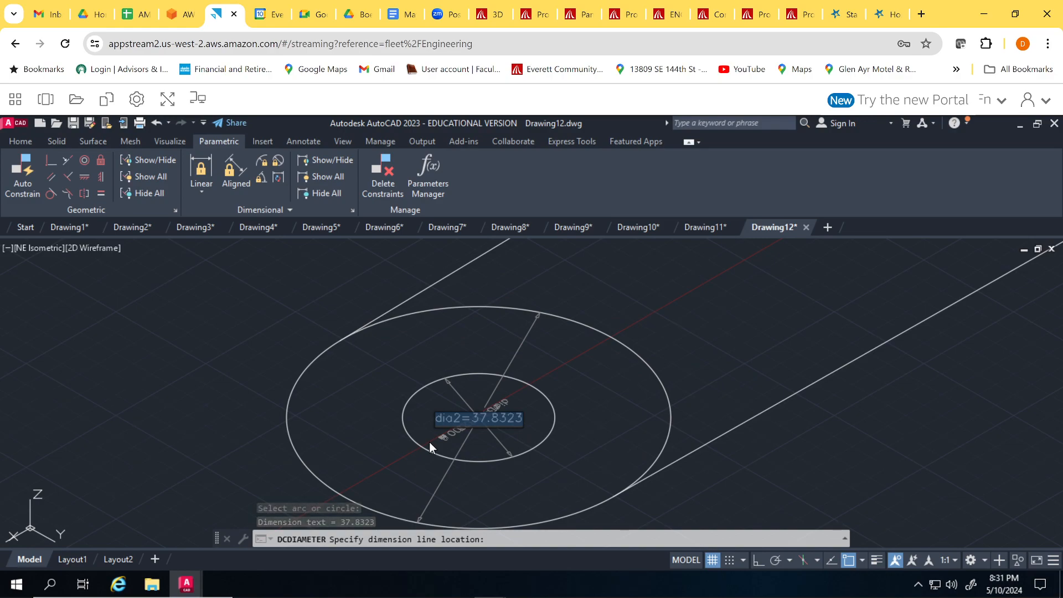
type("25")
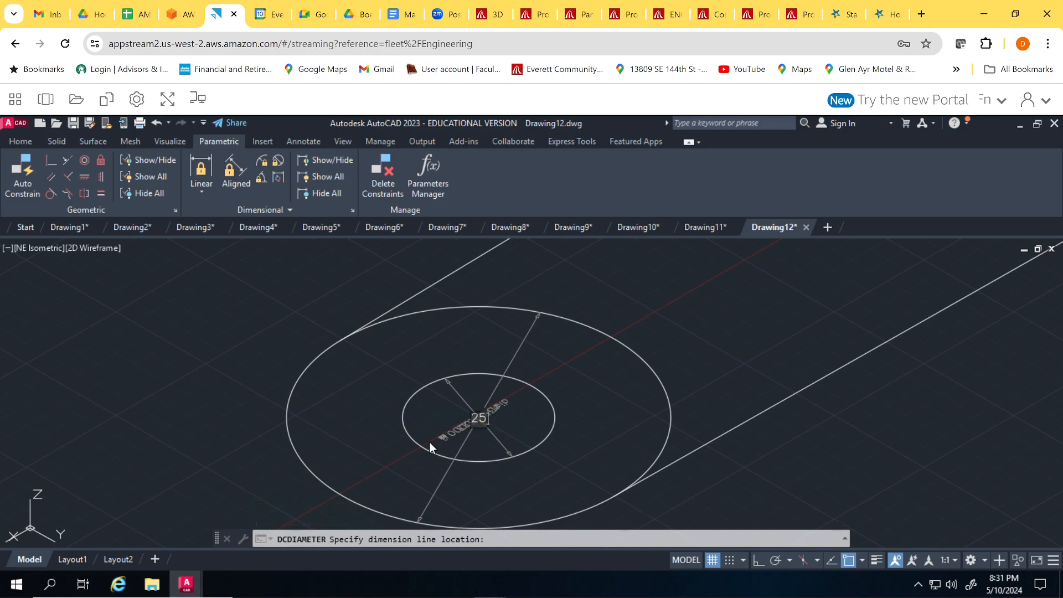
key("Return")
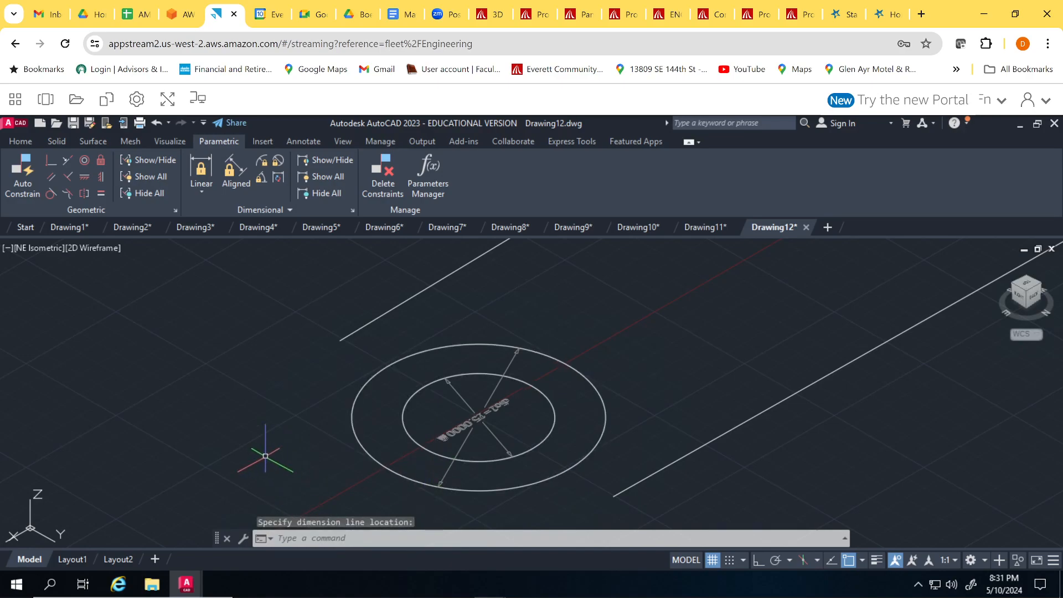
Try a tangent constraint between the negative Y side line and the smaller ring's outer circle, and undo it
scroll(266, 456, "down", 2)
scroll(491, 430, "down", 2)
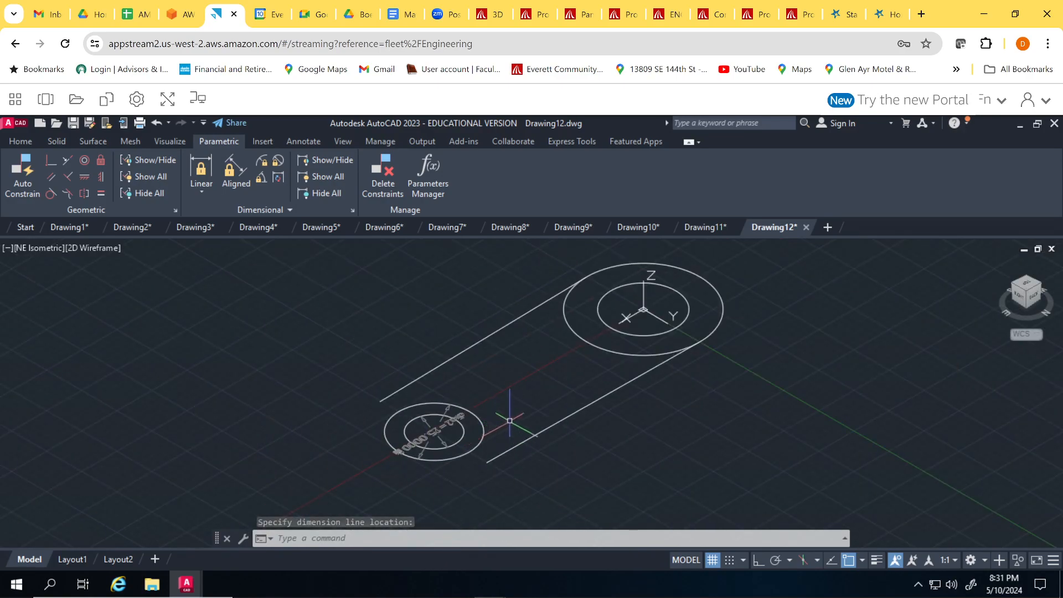
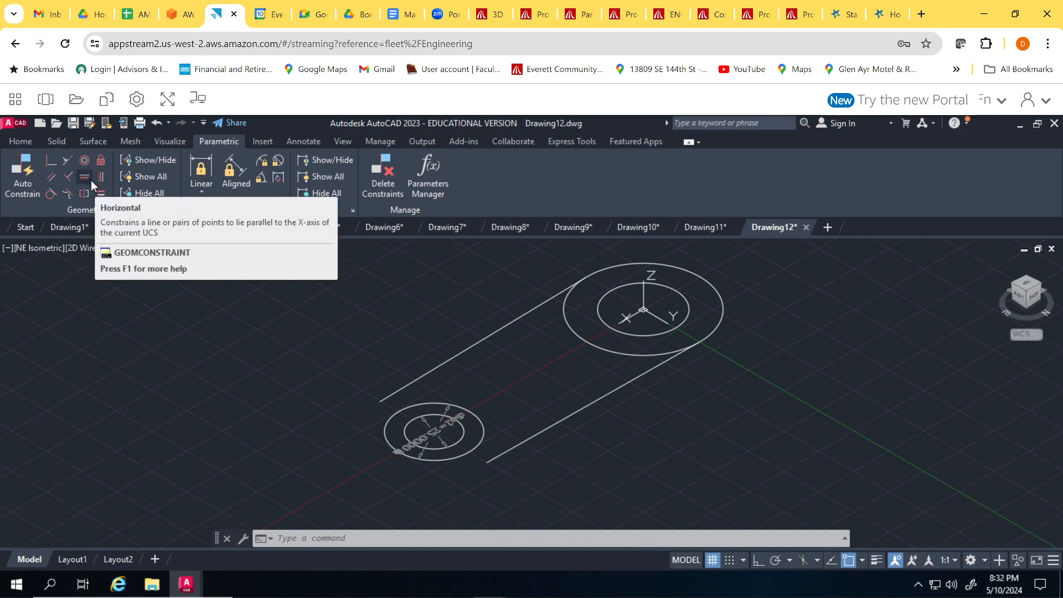
left_click(52, 191)
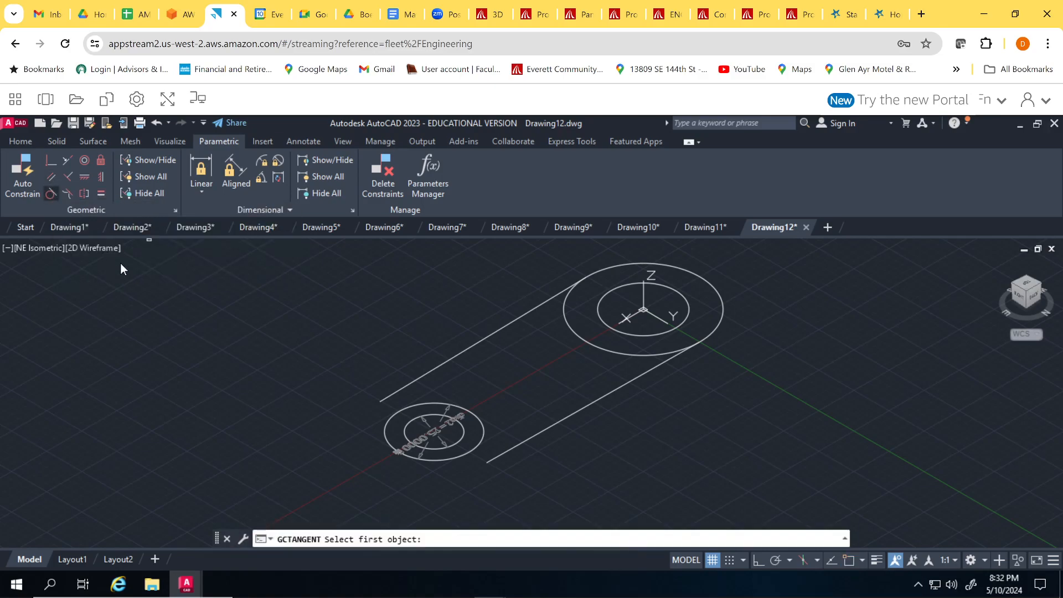
left_click(404, 387)
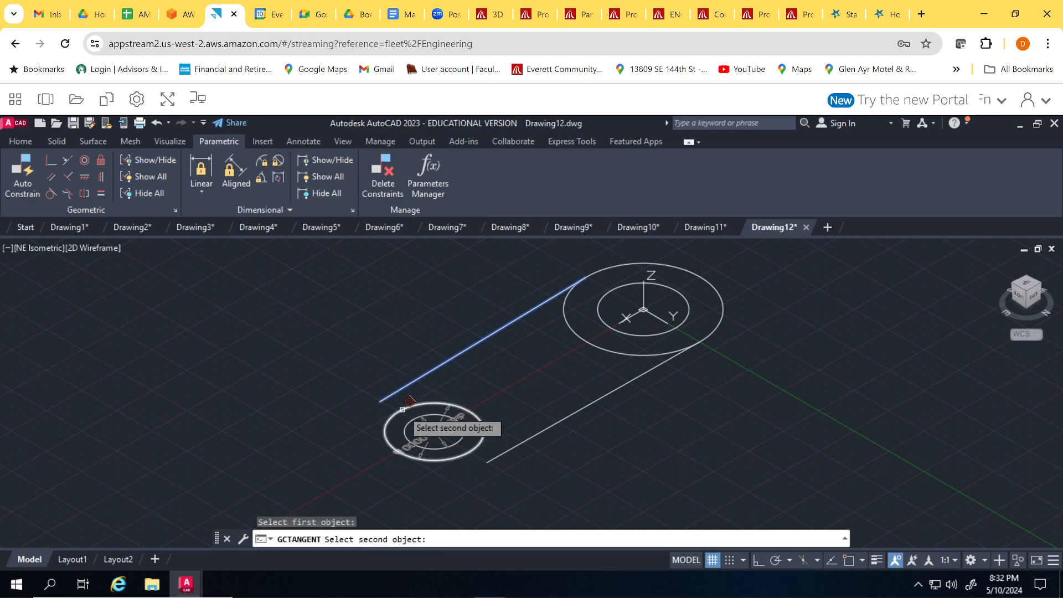
left_click(410, 401)
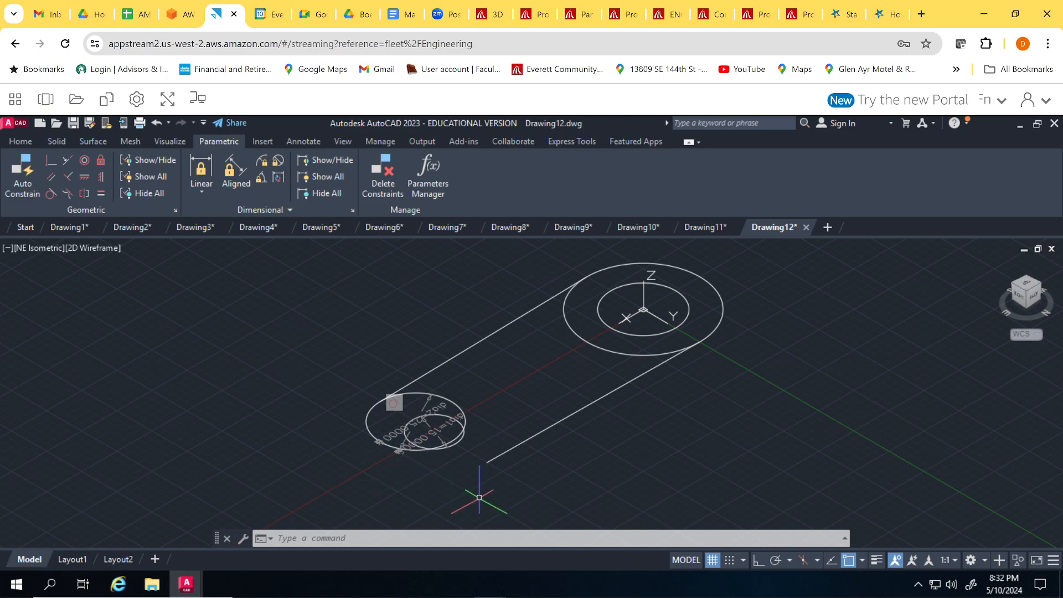
key("ctrl+z")
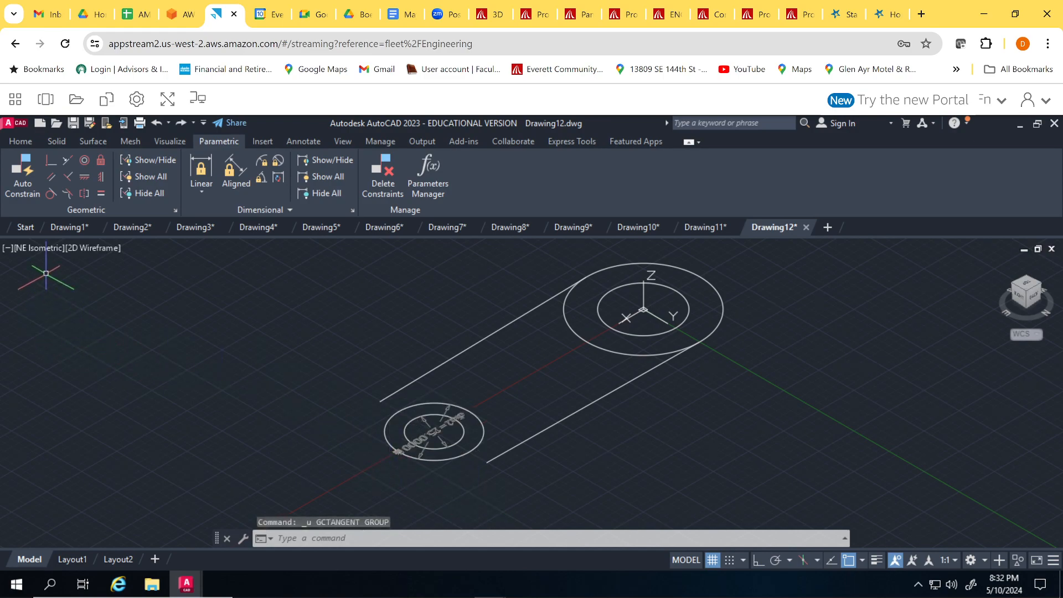
Fix the center of the smaller ring's outer circle and make the negative Y side line tangent to that circle
left_click(99, 163)
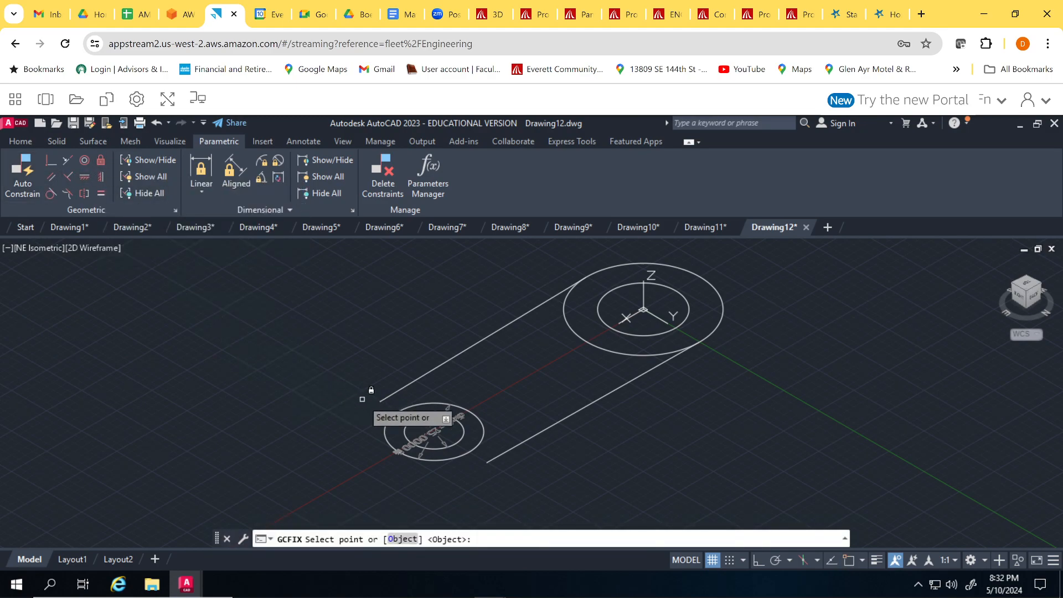
left_click(434, 431)
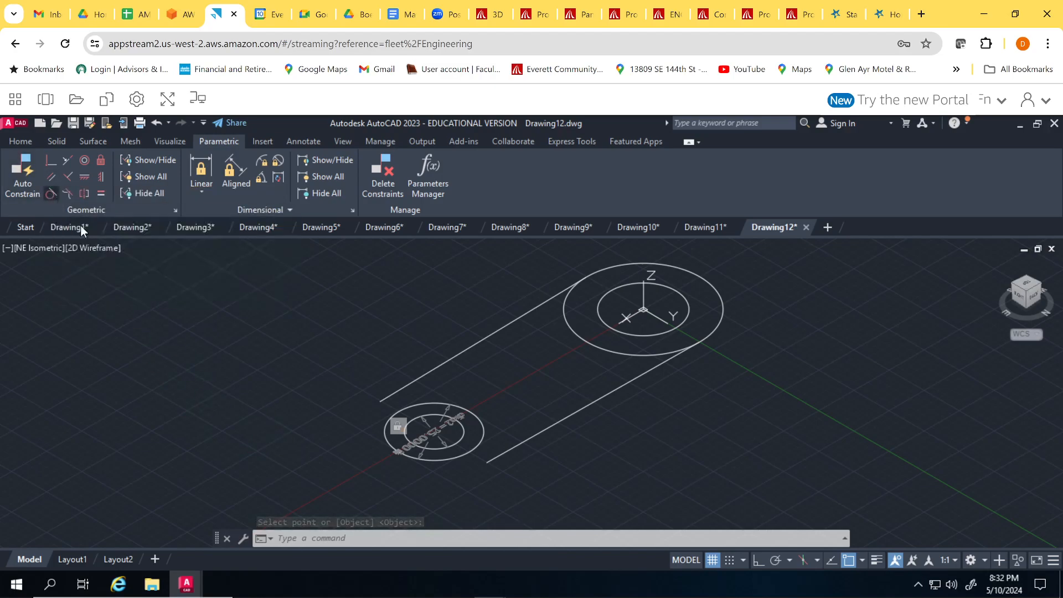
left_click(50, 194)
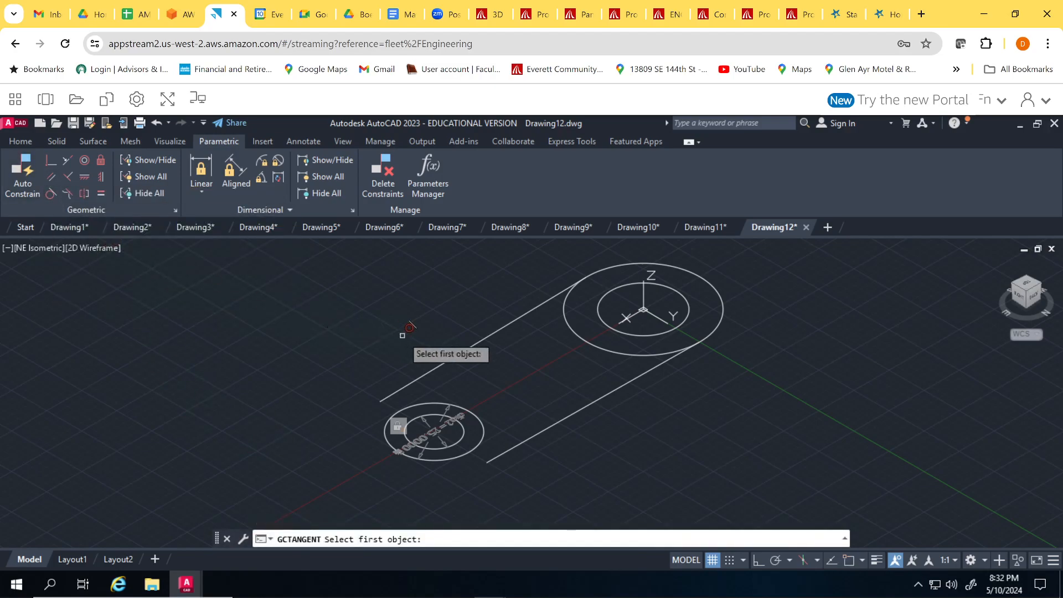
left_click(452, 355)
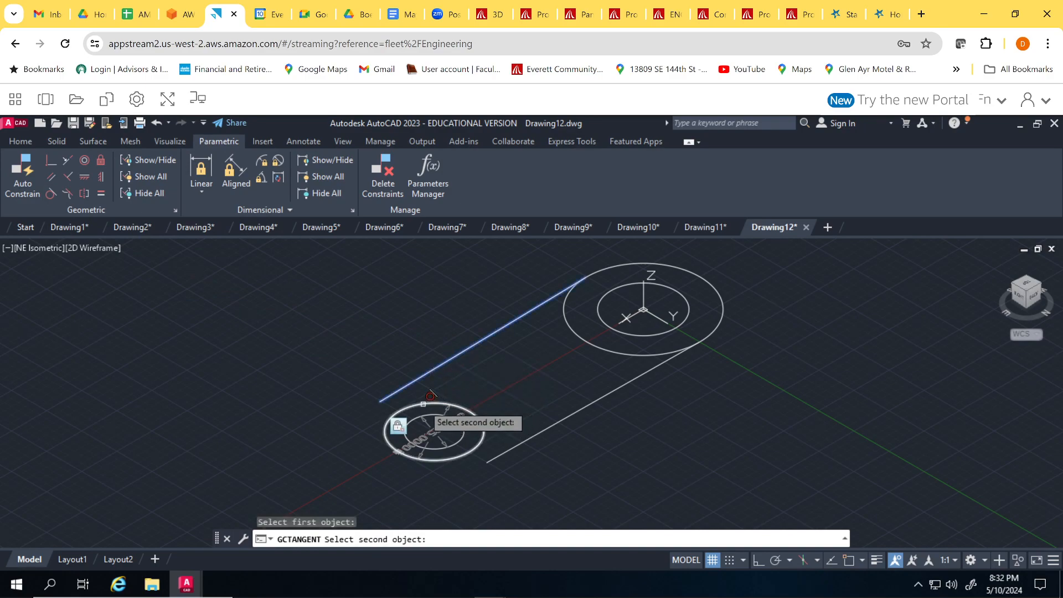
left_click(430, 395)
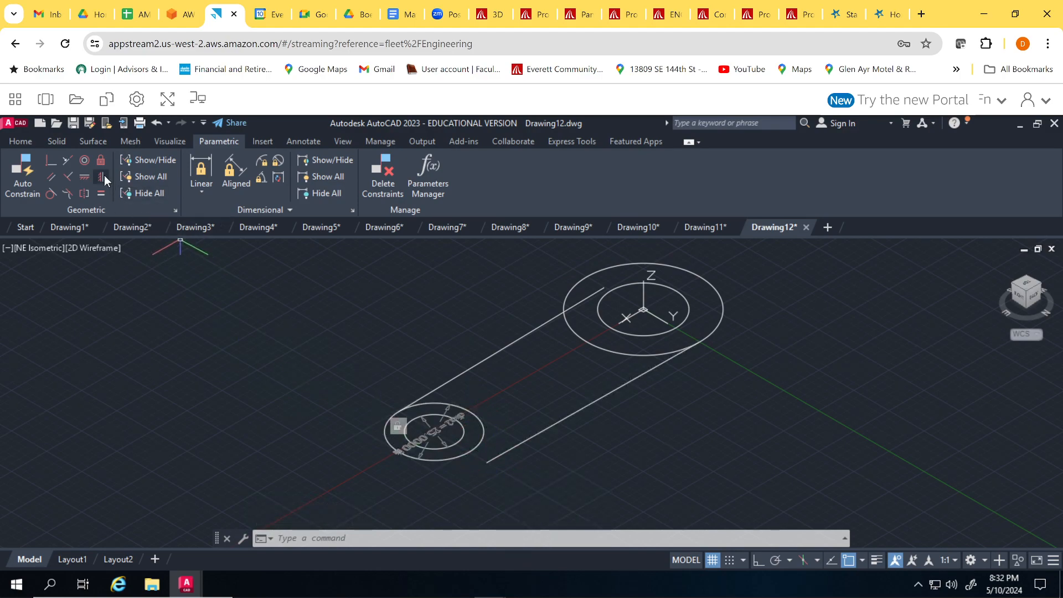
Add a tangent constraint between the positive Y side line and the smaller ring's outer circle
key("Return")
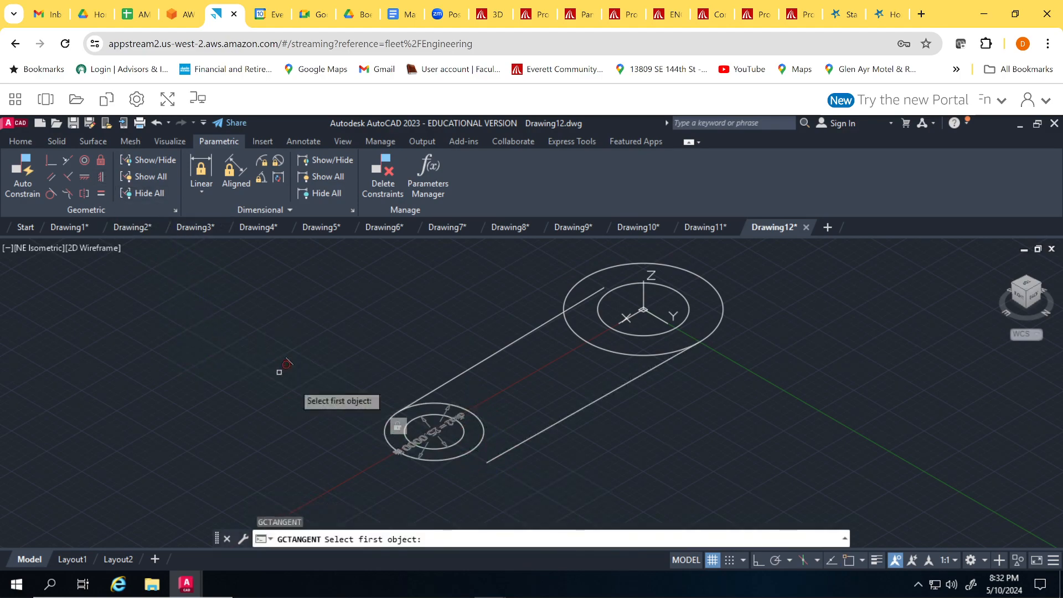
left_click(506, 449)
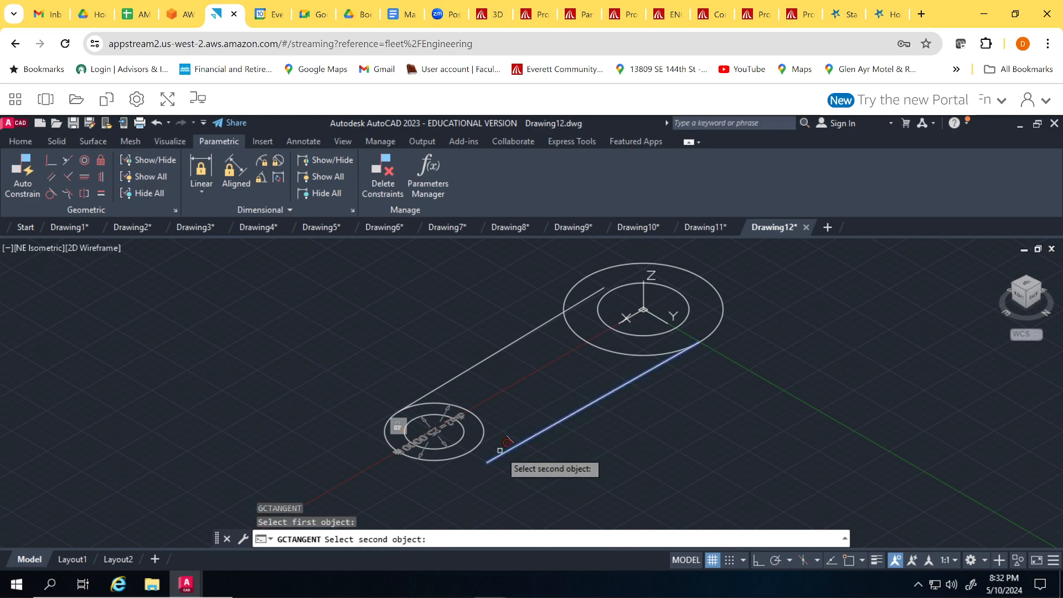
left_click(483, 451)
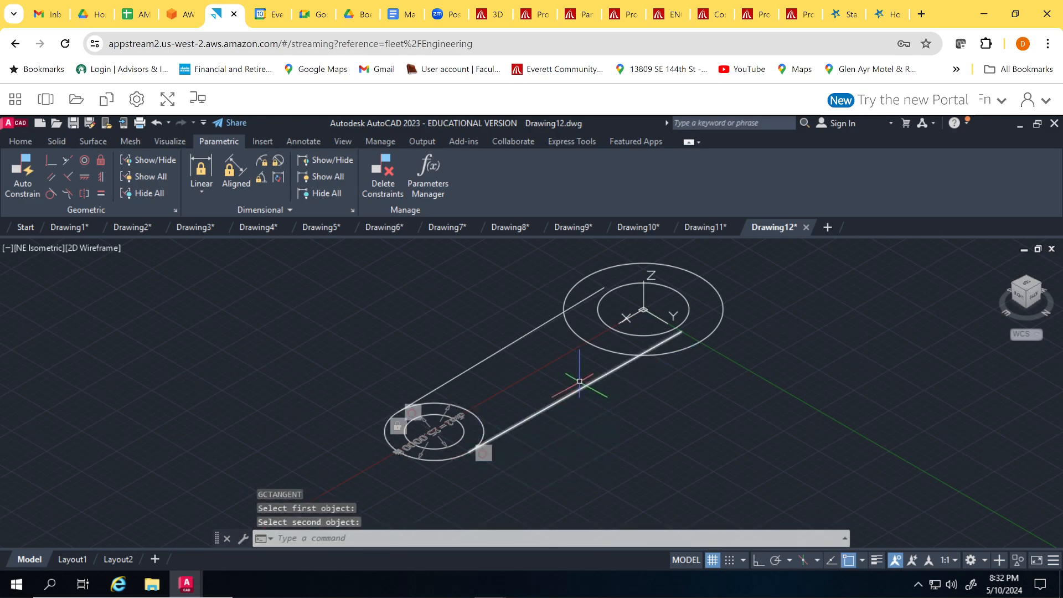
Try a tangent constraint between the negative Y side line and the larger ring's outer circle, and undo it
key("Return")
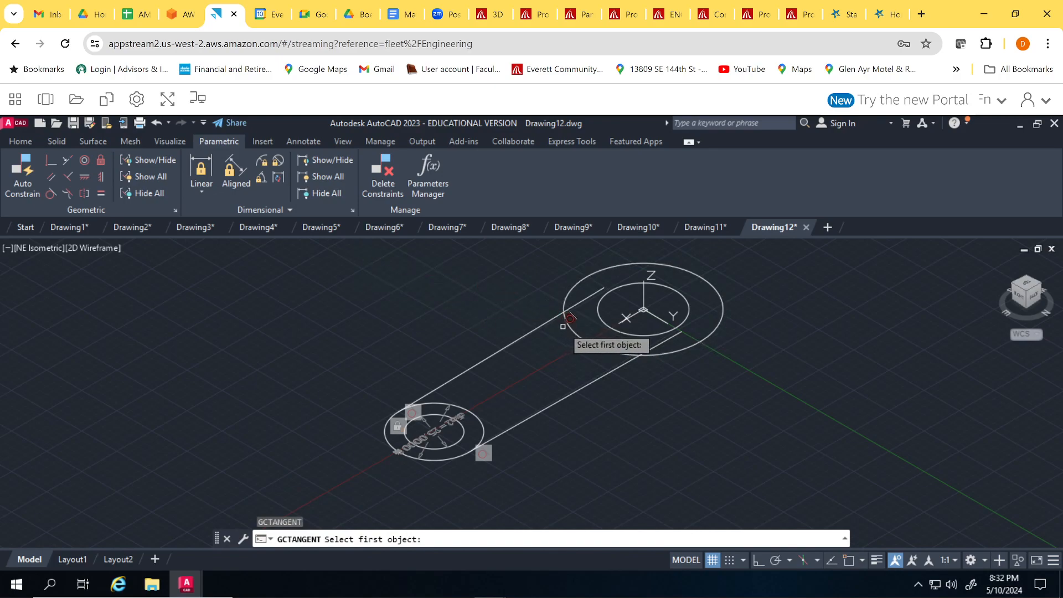
left_click(570, 329)
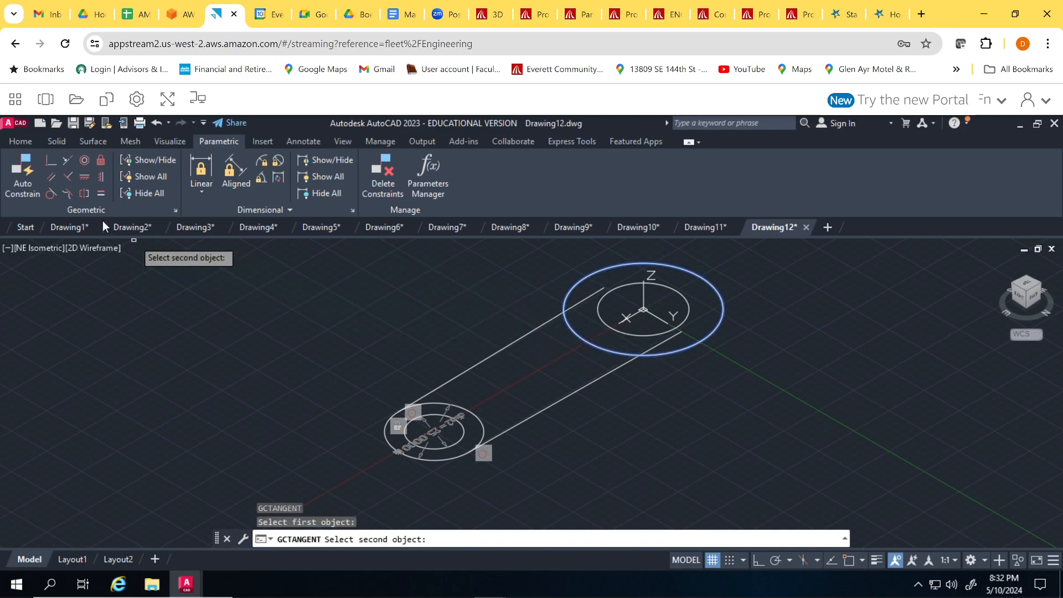
left_click(100, 163)
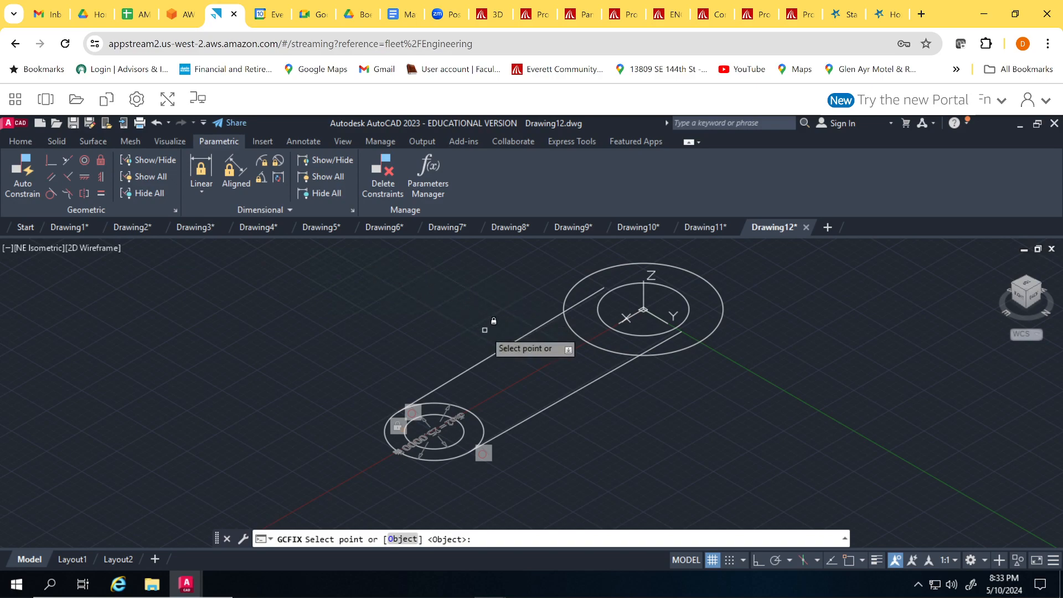
key("Return")
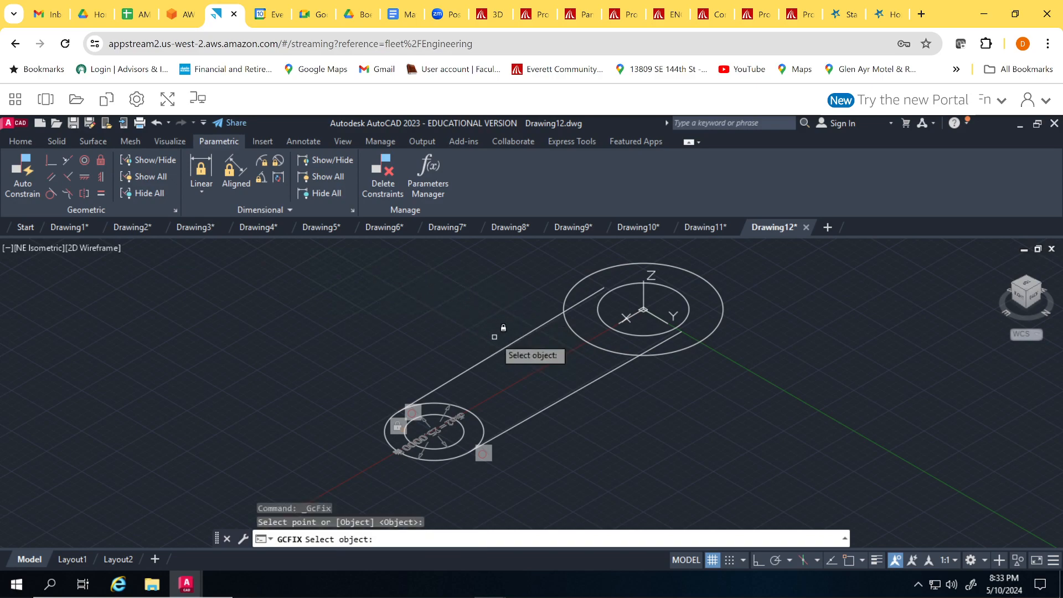
left_click(50, 195)
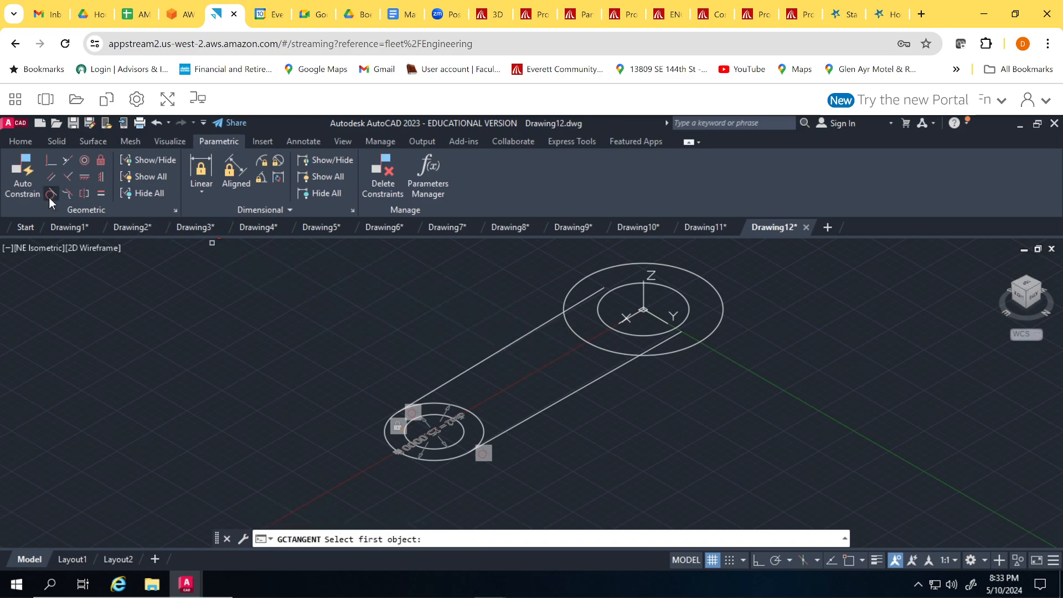
left_click(501, 345)
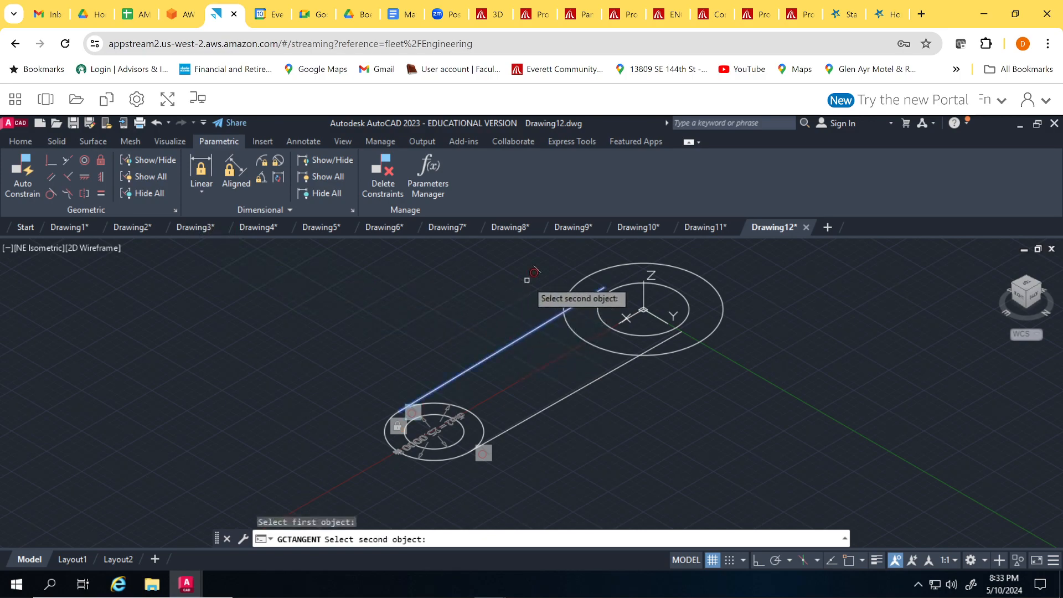
left_click(576, 281)
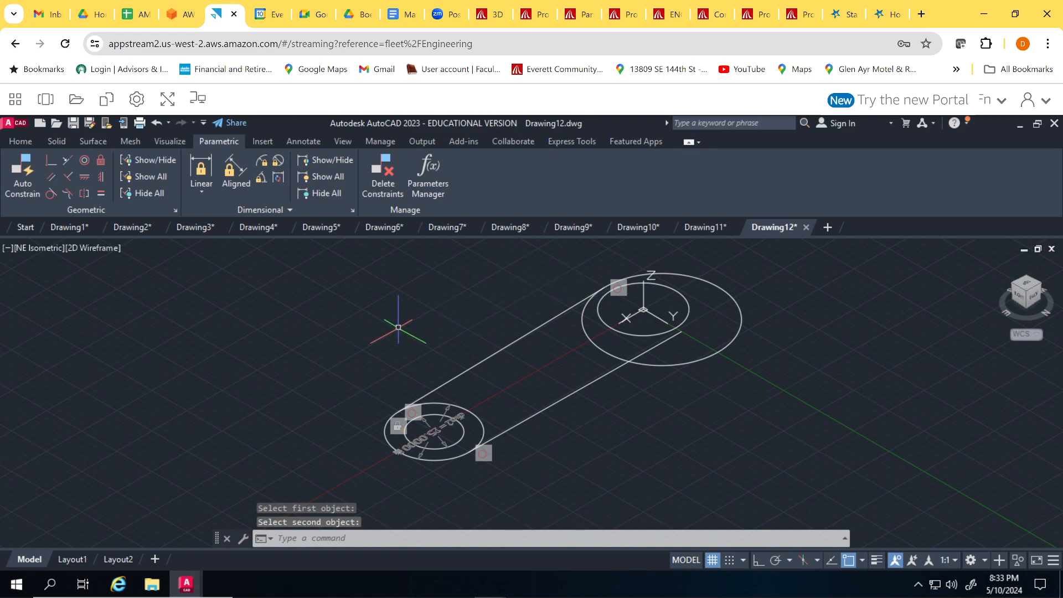
key("ctrl+z")
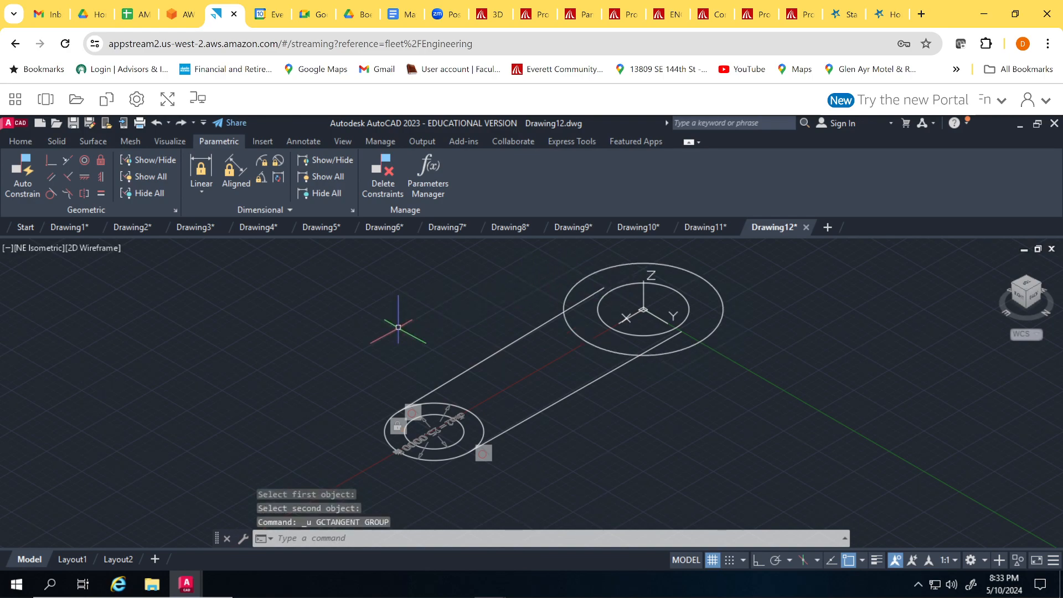
Fix the center of the larger ring's outer circle and make the negative Y side line tangent to that circle
left_click(104, 165)
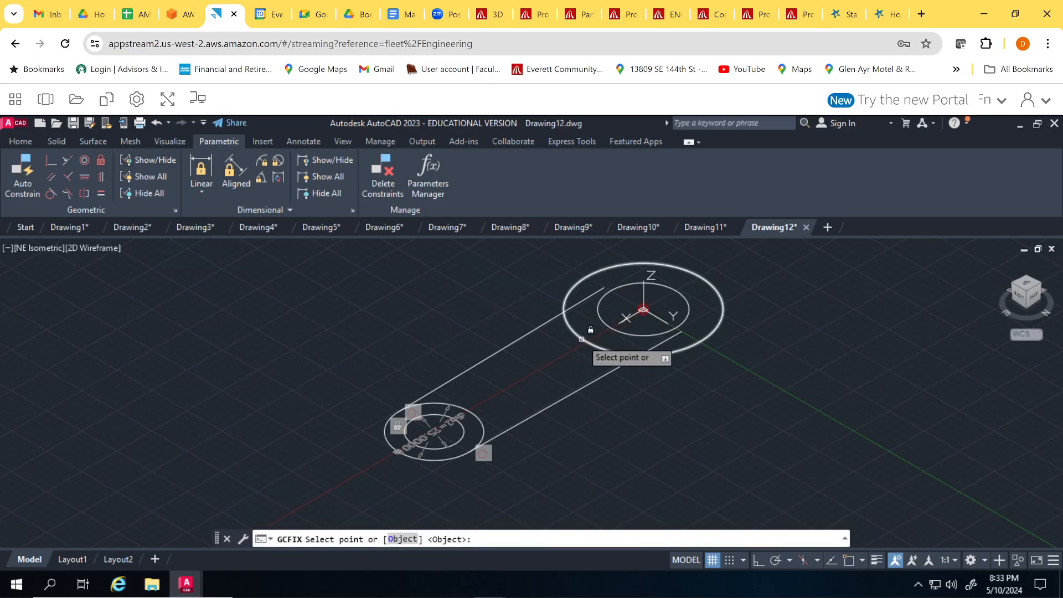
left_click(582, 338)
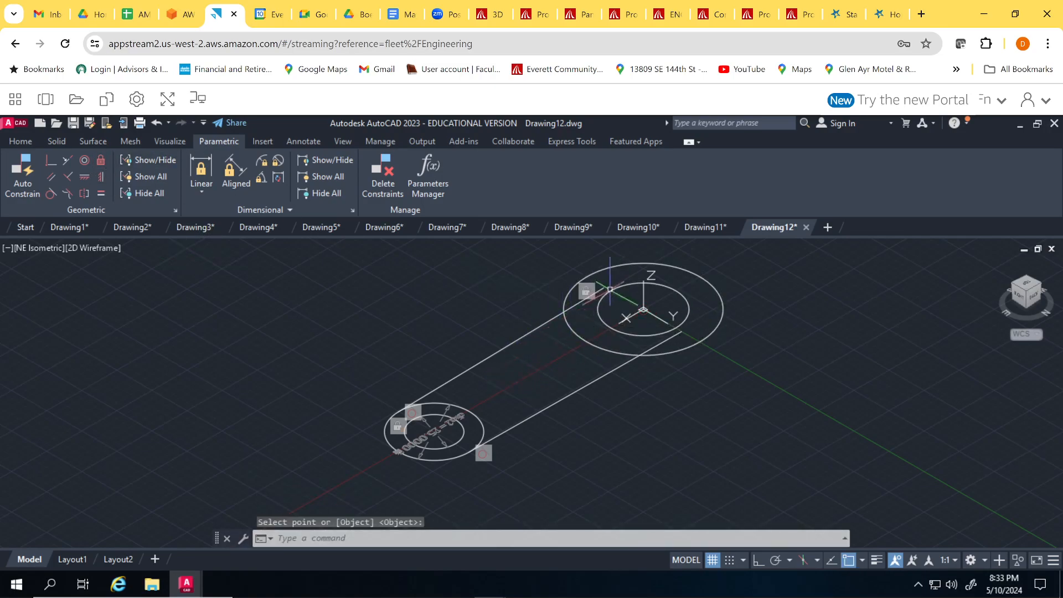
left_click(51, 193)
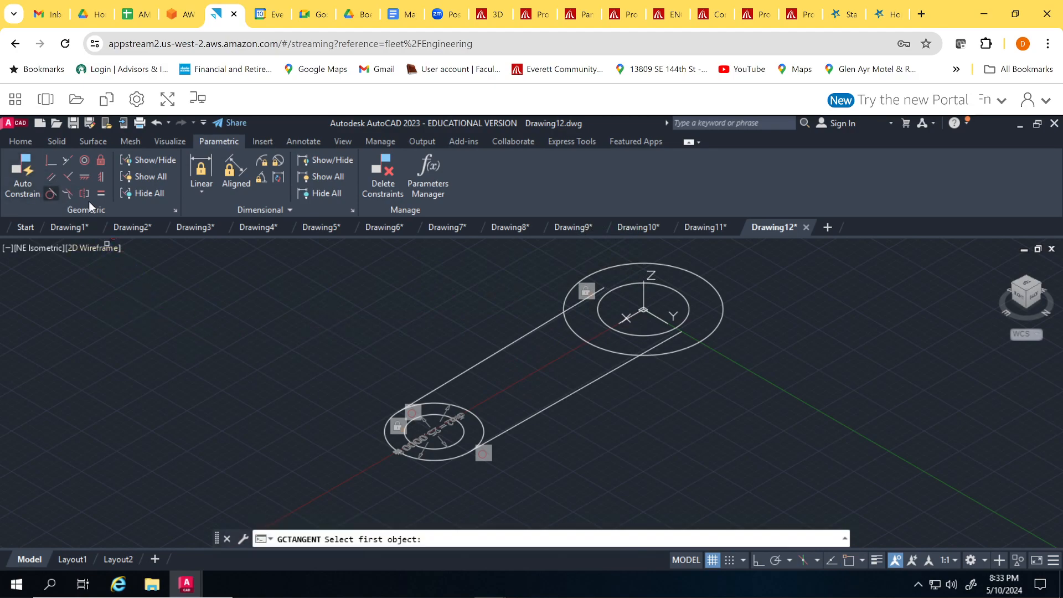
left_click(566, 297)
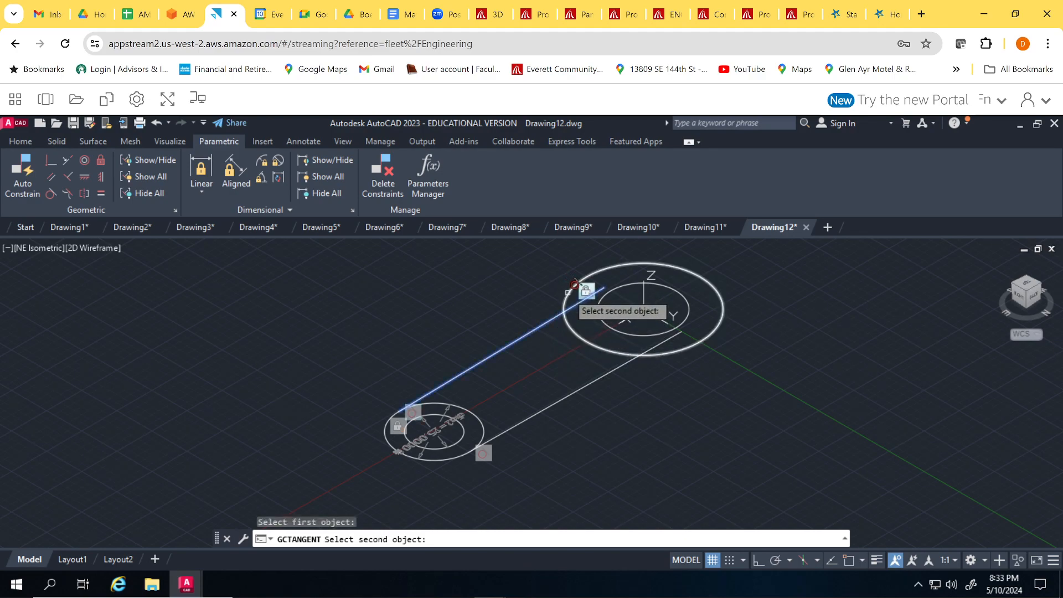
left_click(573, 288)
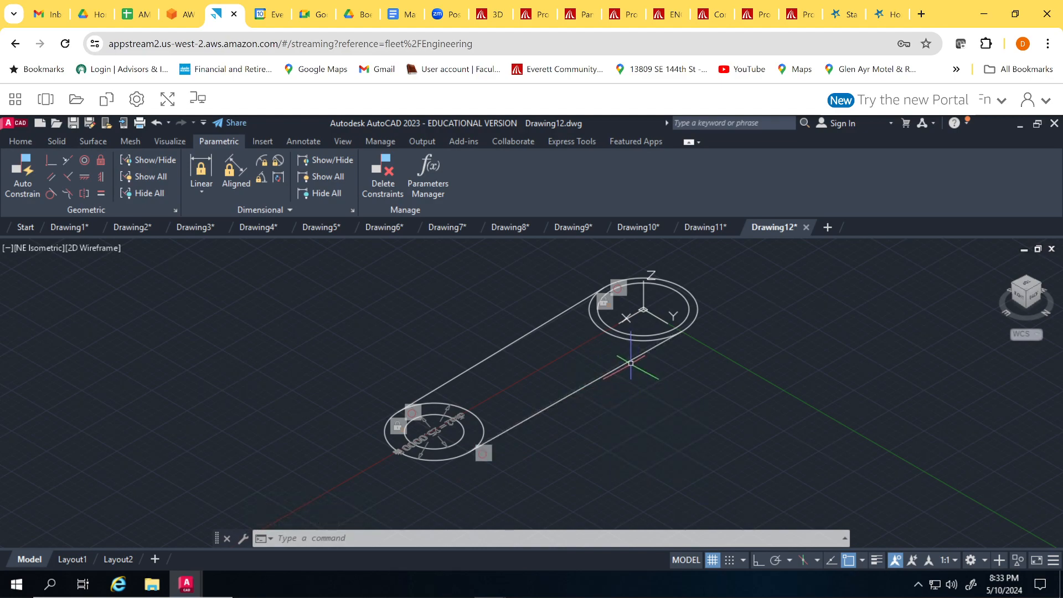
Add a tangent constraint between the positive Y side line and the larger ring's outer circle at the origin
key("Return")
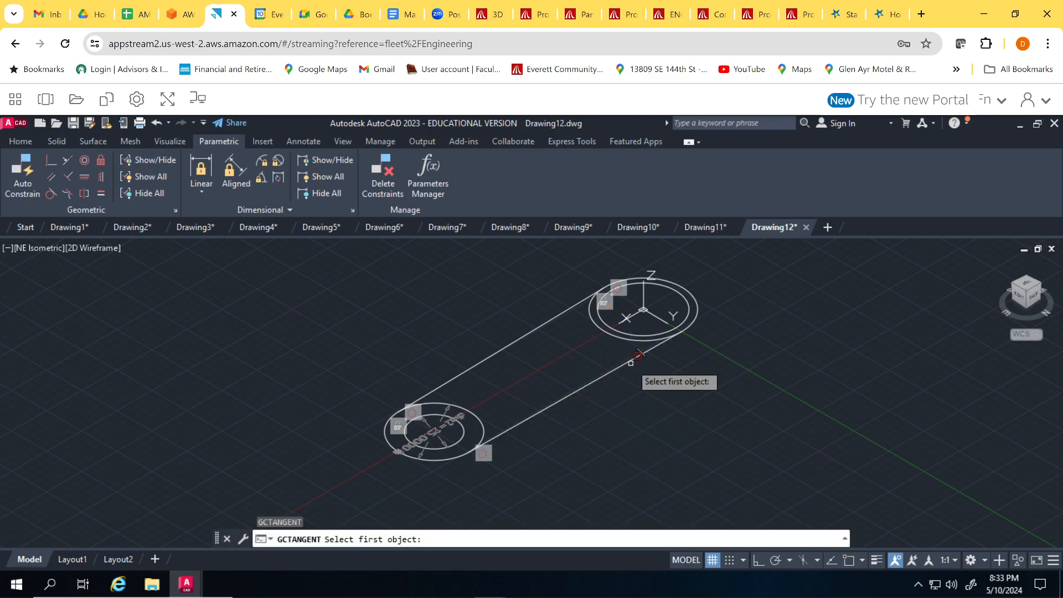
left_click(631, 362)
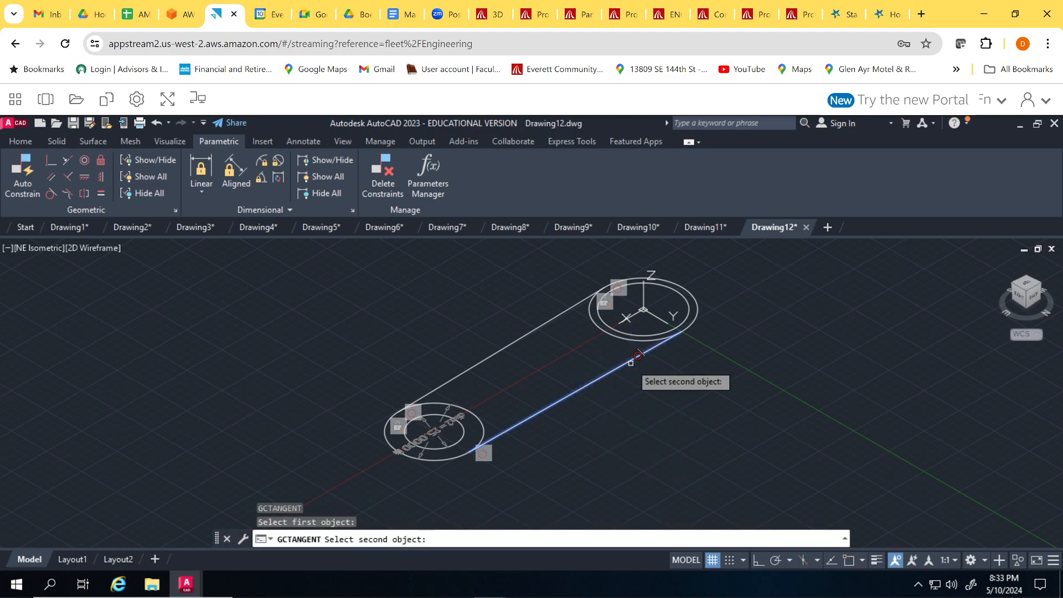
left_click(699, 301)
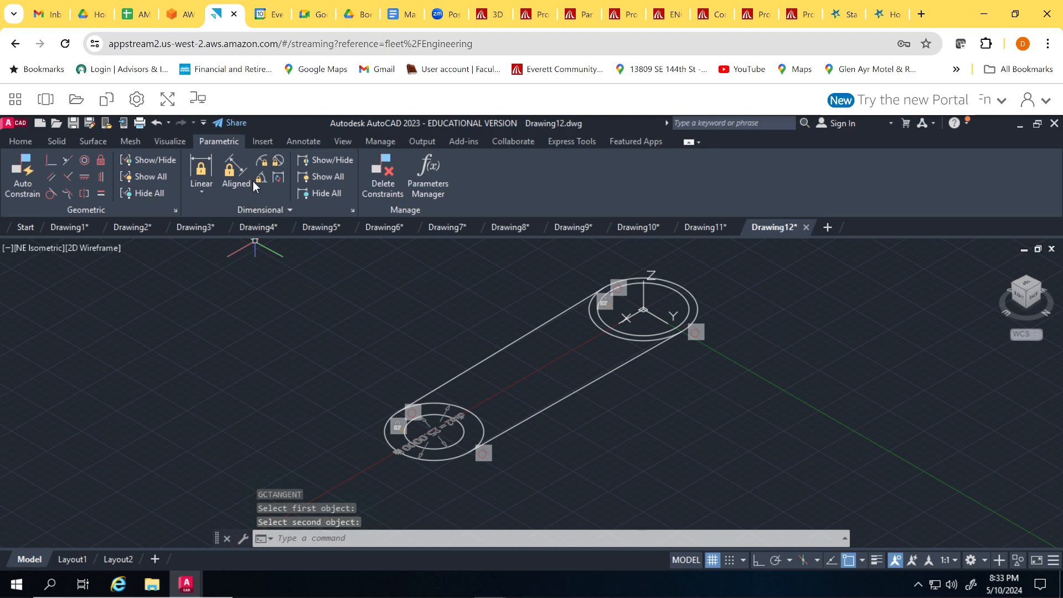
Add a diameter constraint of 40 to the outer circle of the larger ring at the origin
left_click(276, 169)
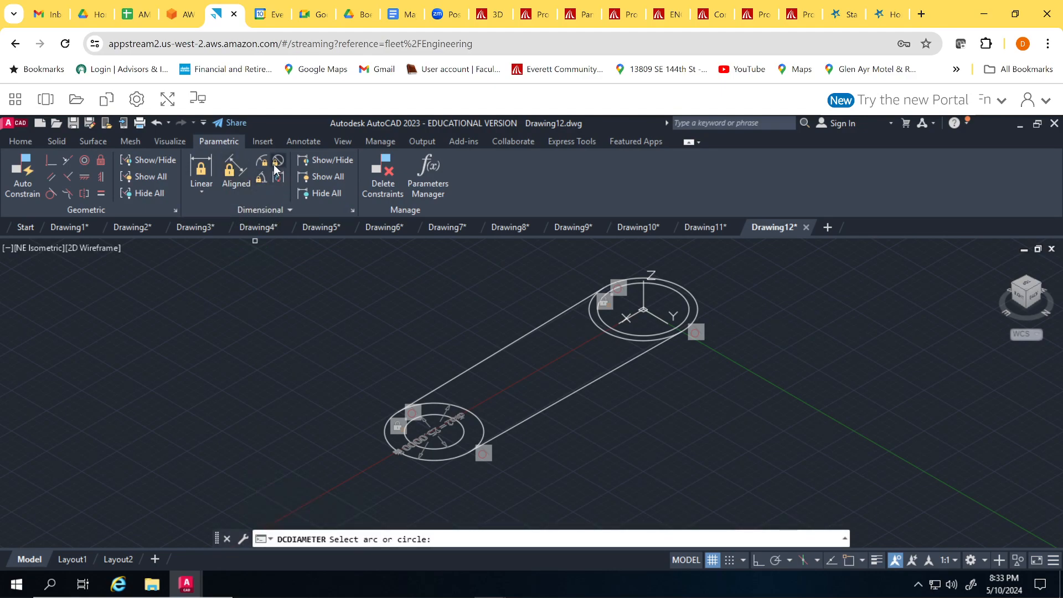
left_click(276, 169)
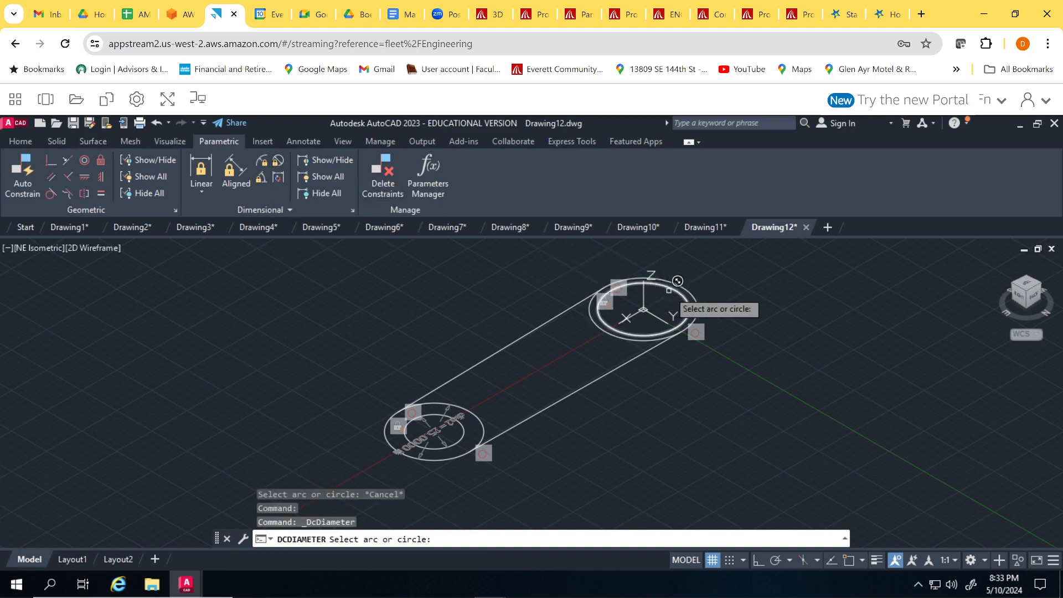
left_click(699, 286)
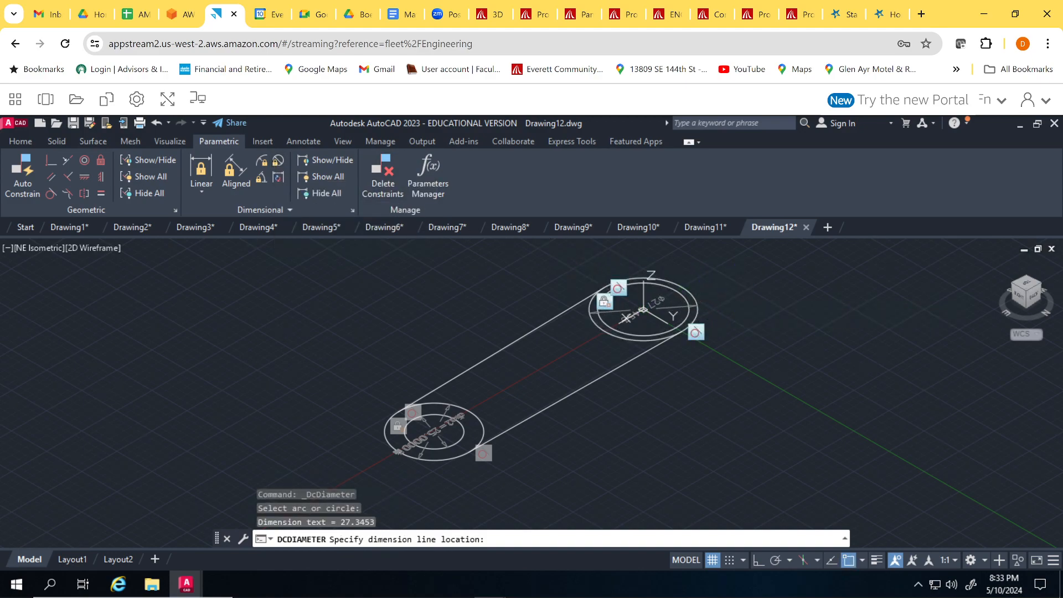
left_click(675, 308)
key("Return")
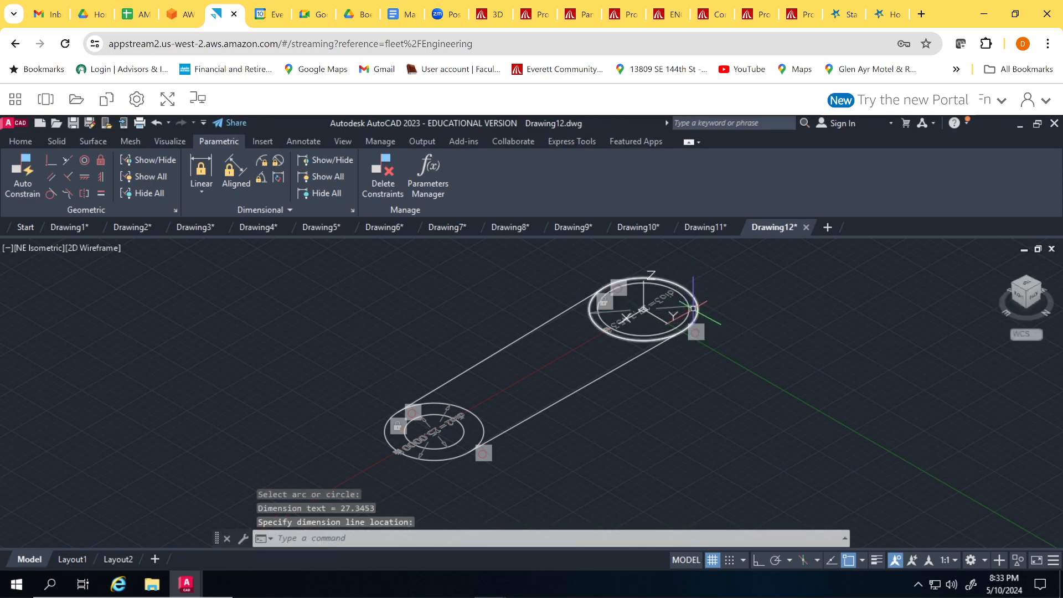
left_click(657, 296)
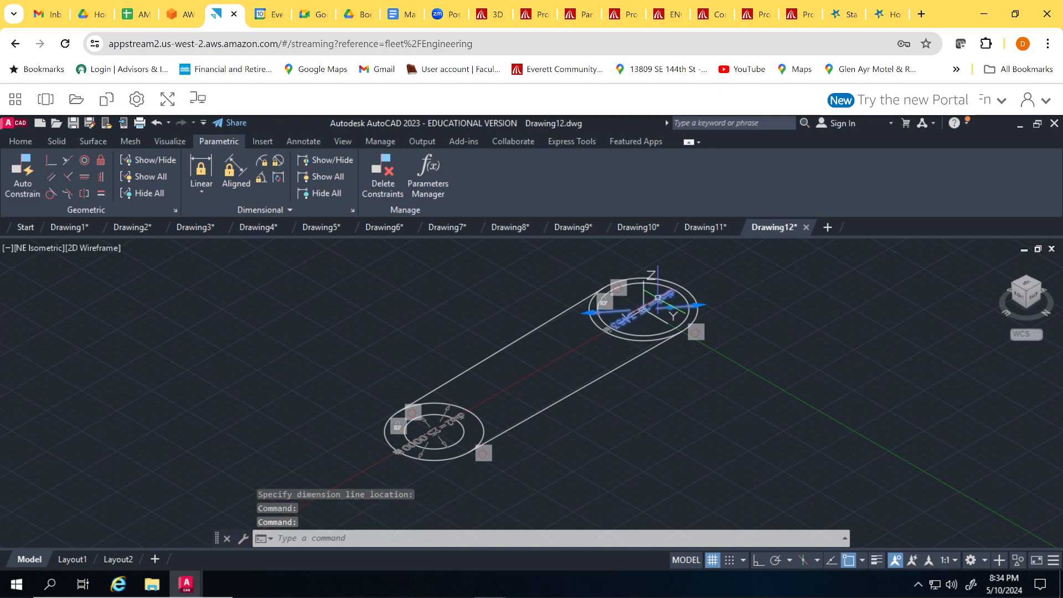
double_click(658, 302)
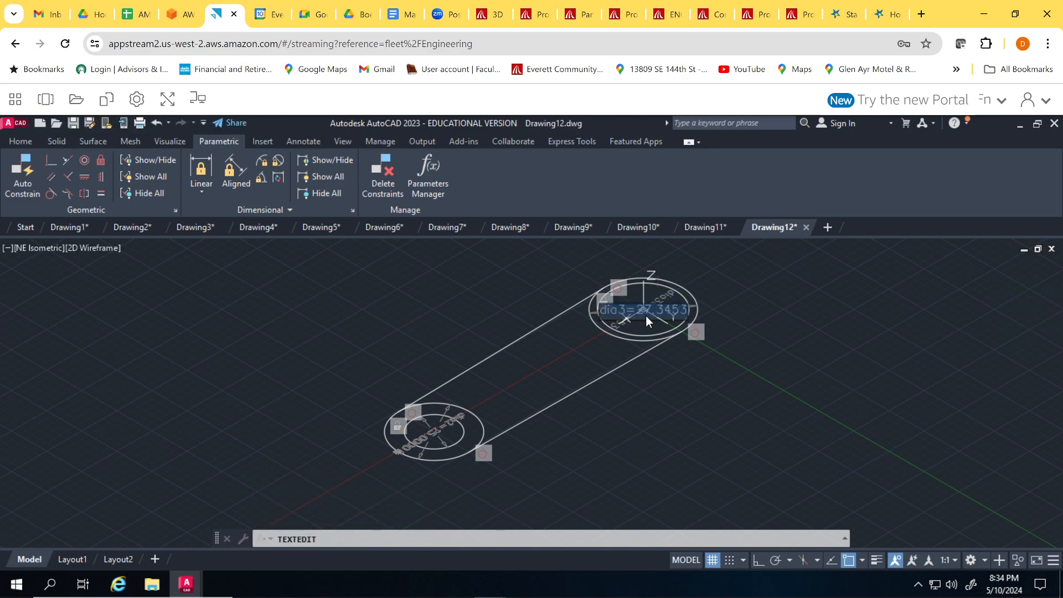
type("40")
key("Return")
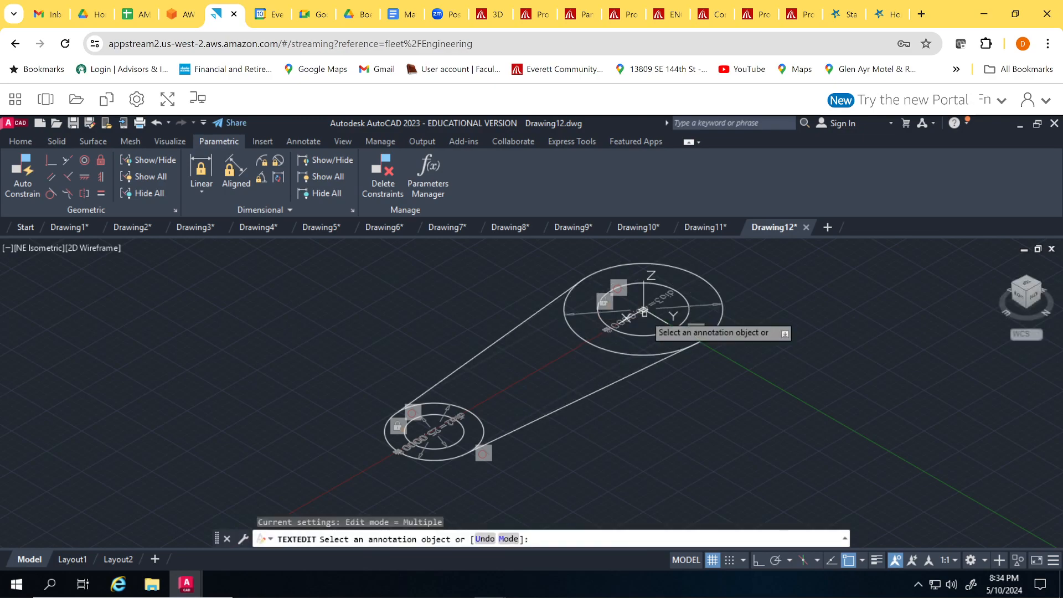
scroll(628, 430, "up", 2)
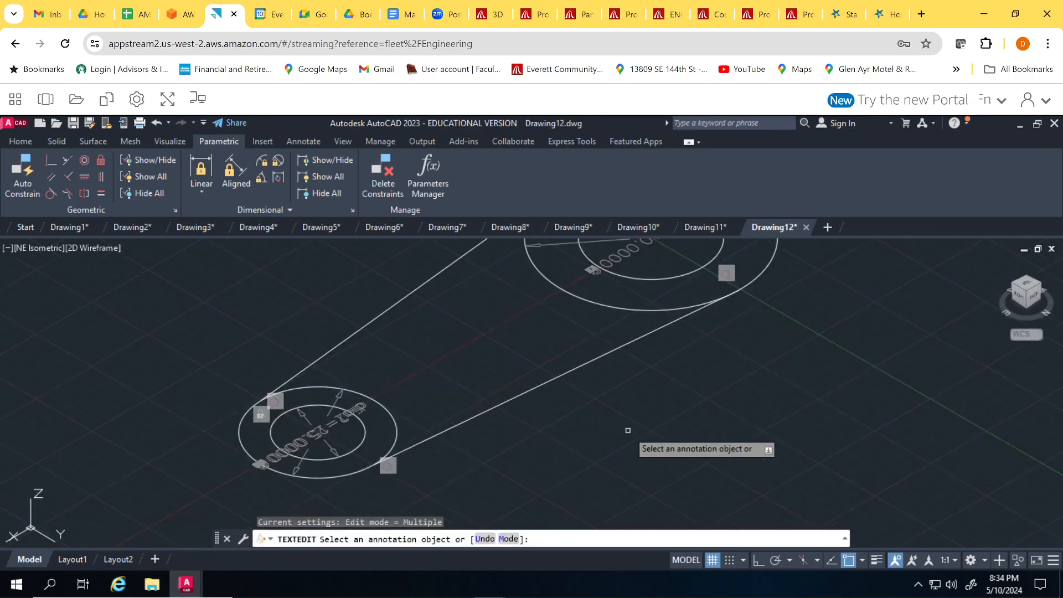
scroll(628, 430, "down", 2)
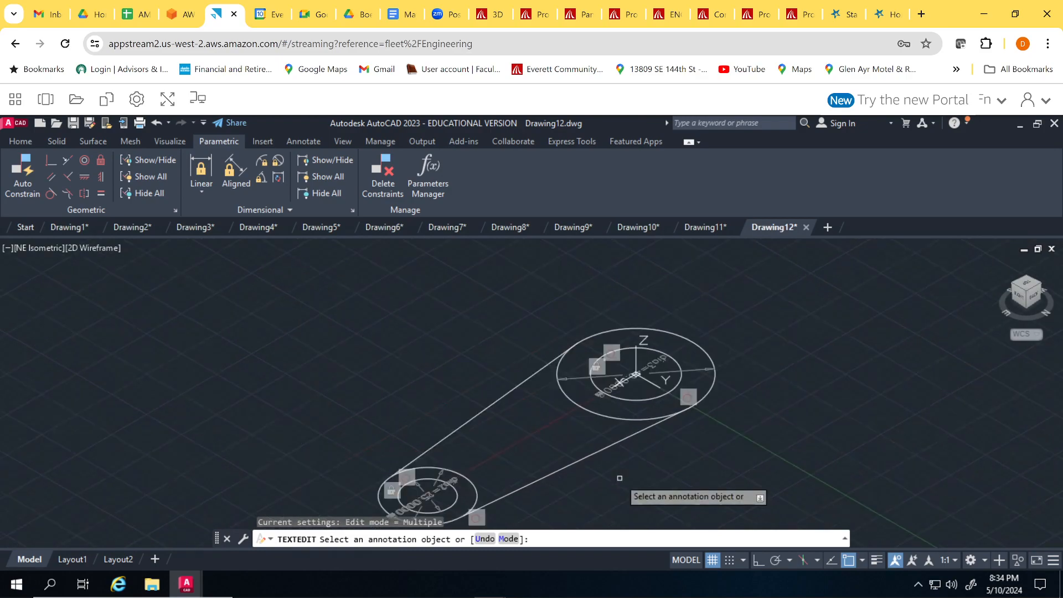
middle_click_drag(368, 486, 356, 441)
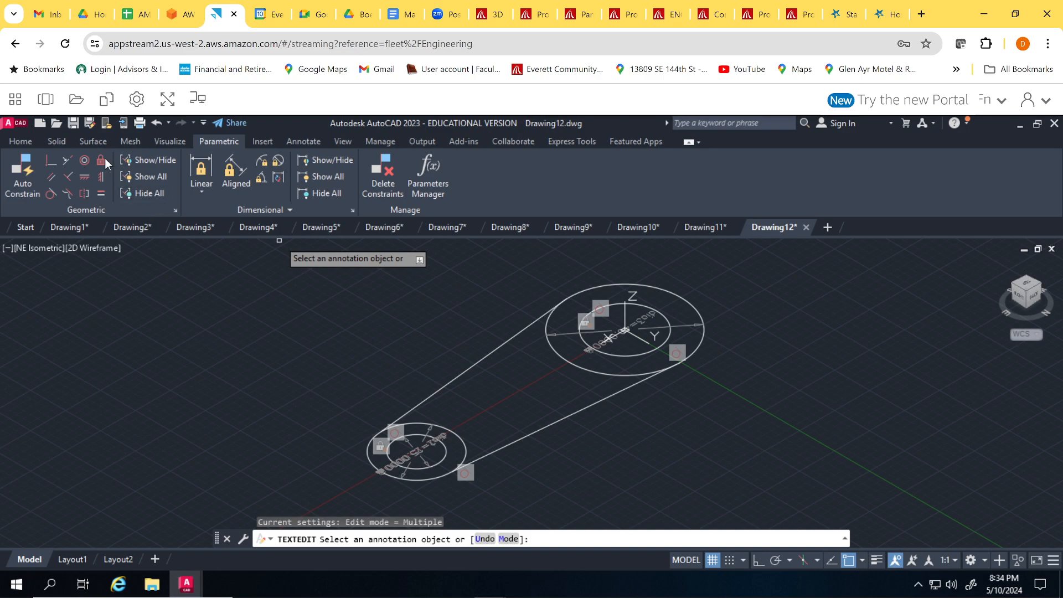
scroll(10, 154, "up", 5)
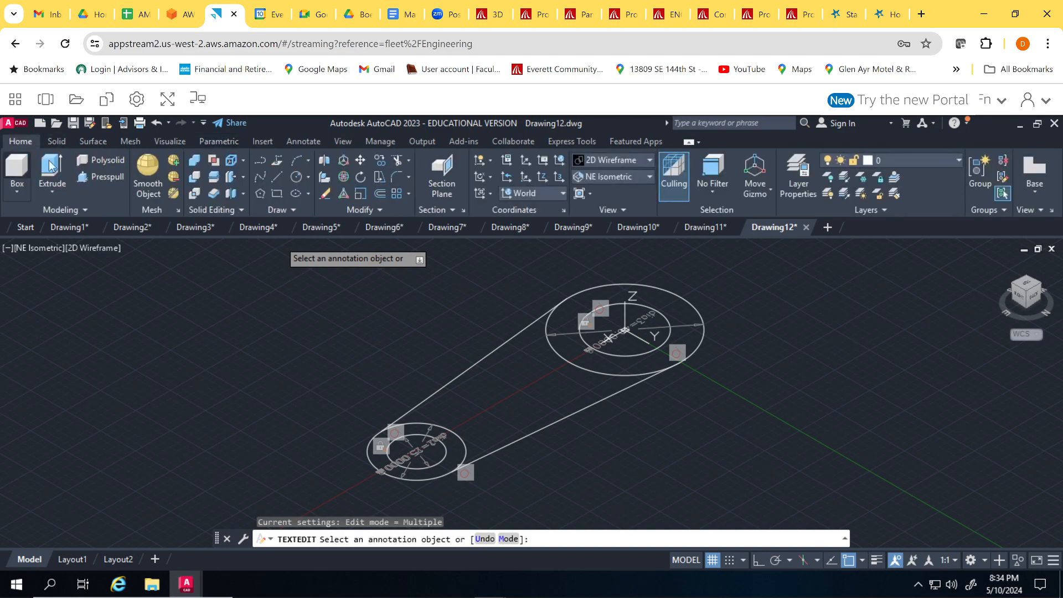
Presspull the larger ring area at the origin upward about 20 high
left_click(110, 177)
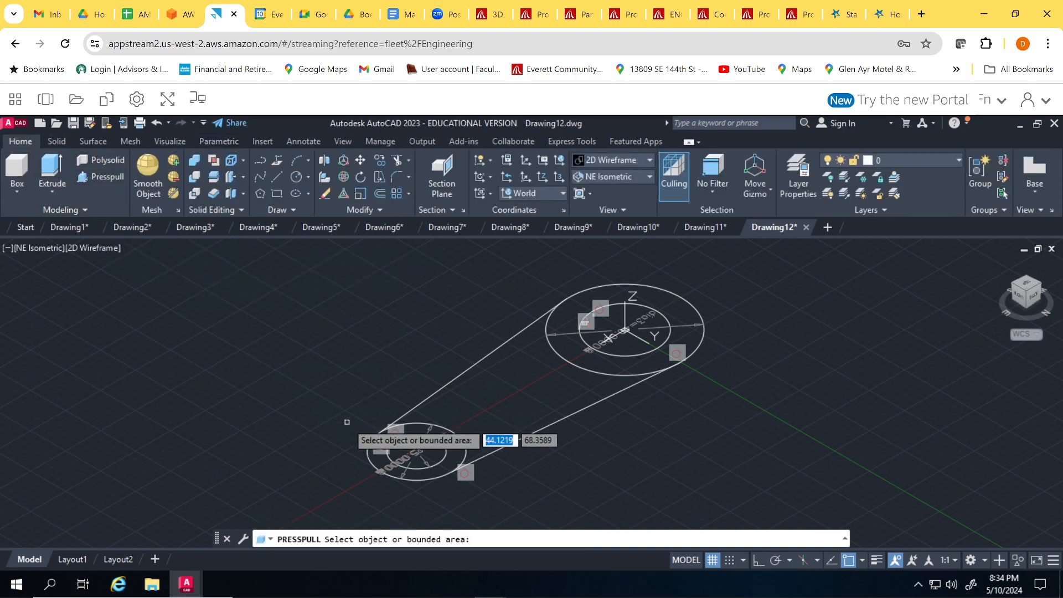
left_click(432, 456)
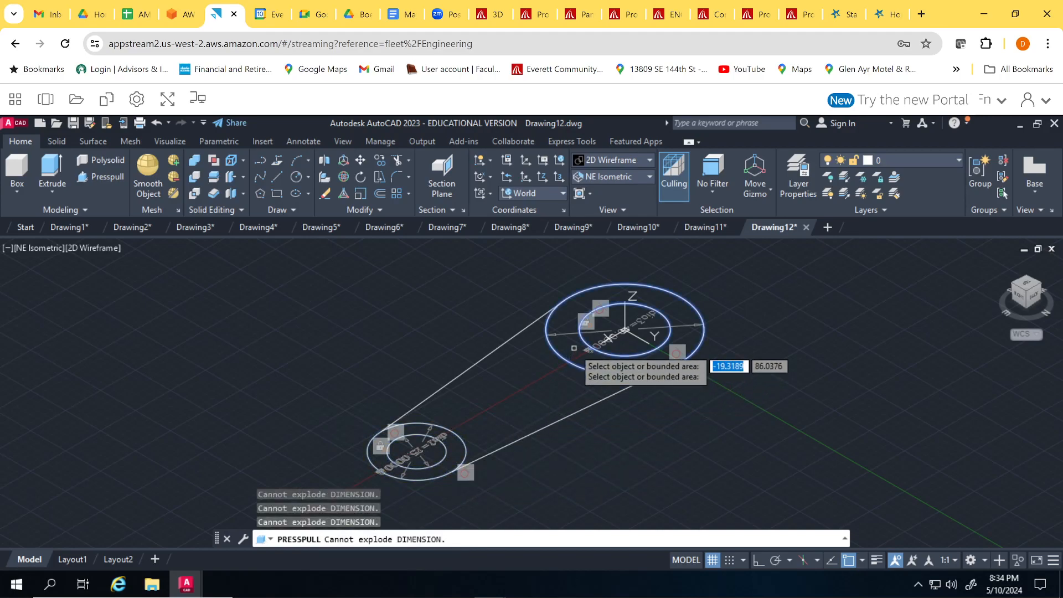
left_click(574, 347)
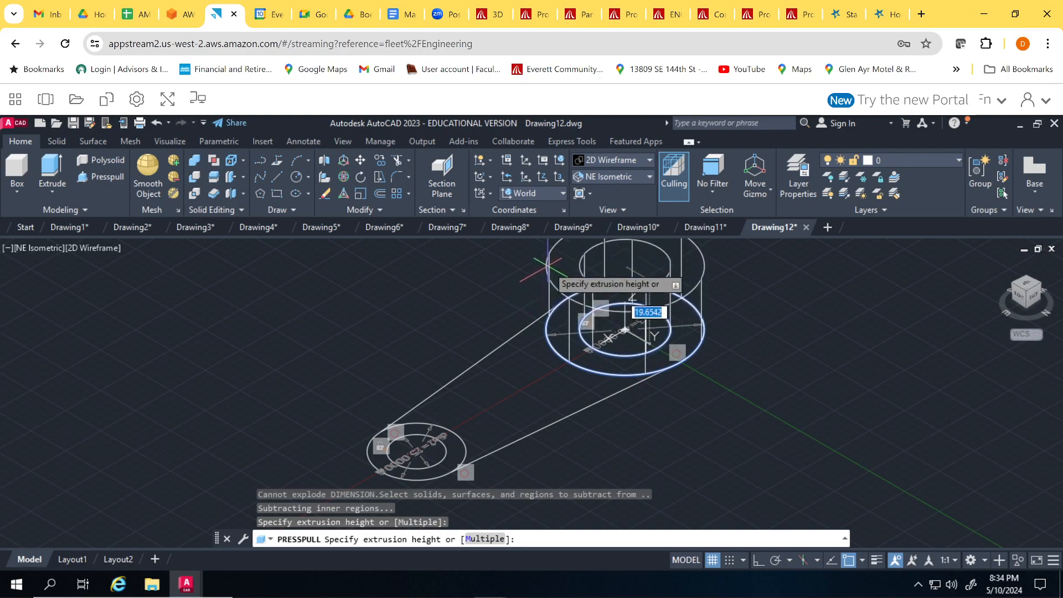
left_click(548, 267)
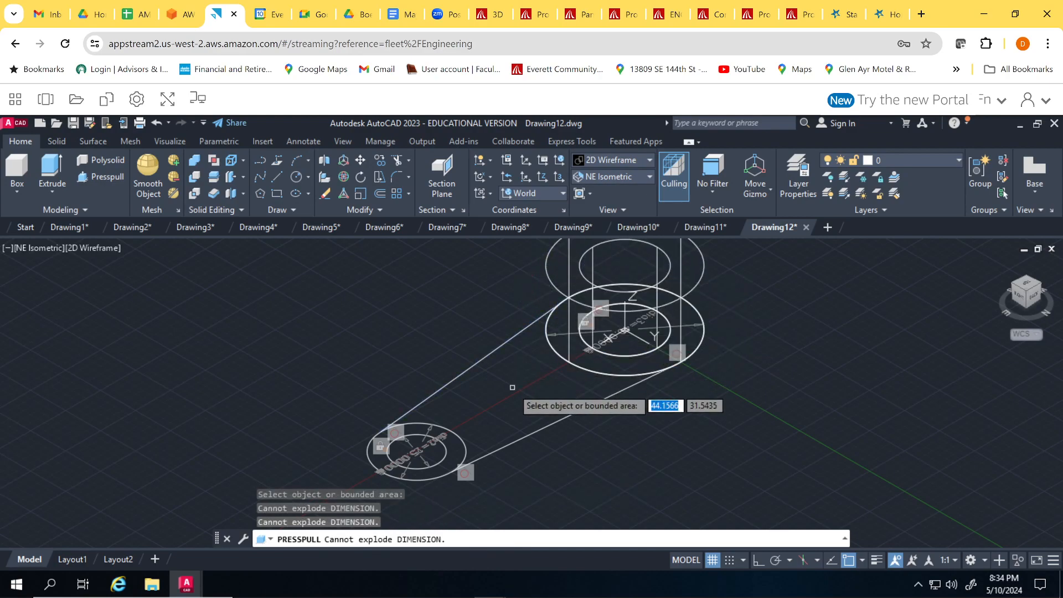
key("Return")
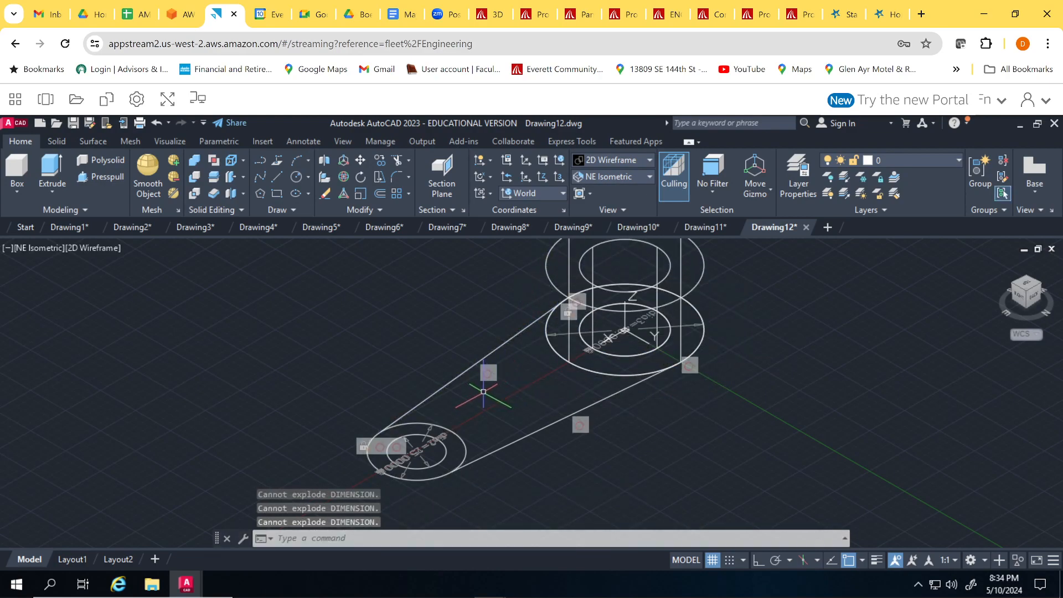
Presspull the smaller ring area upward, keeping it shorter than the larger ring solid
left_click(89, 177)
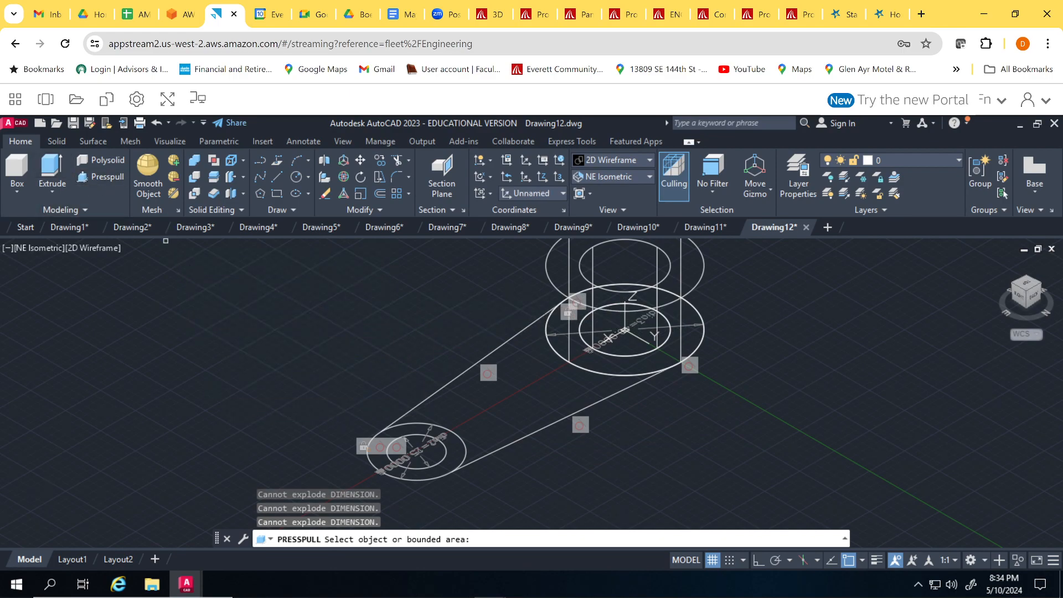
left_click(443, 446)
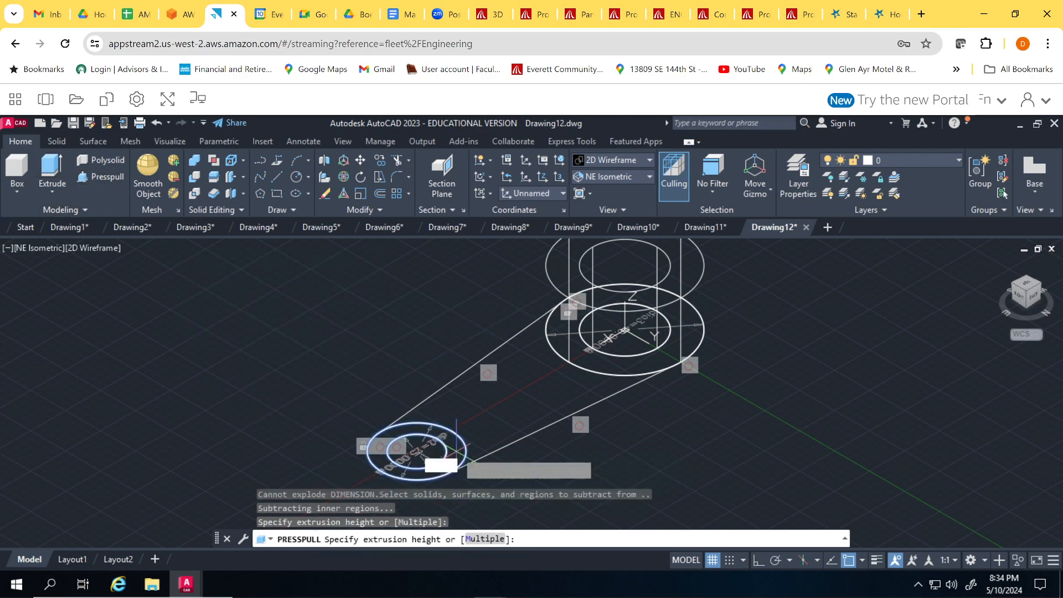
left_click(439, 407)
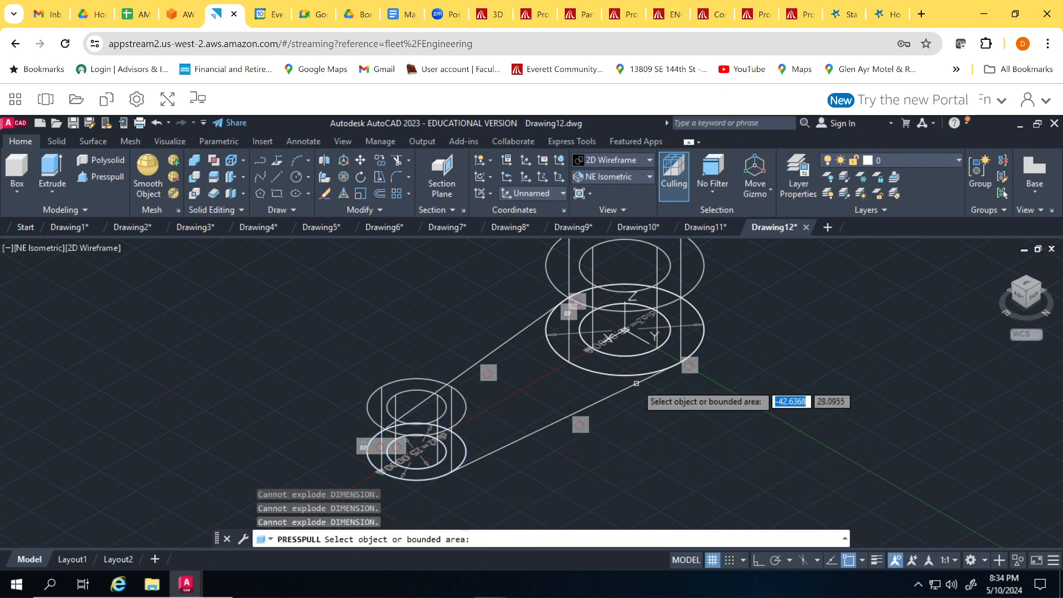
Try to presspull the link area bounded by the side lines between the two rings
left_click(495, 448)
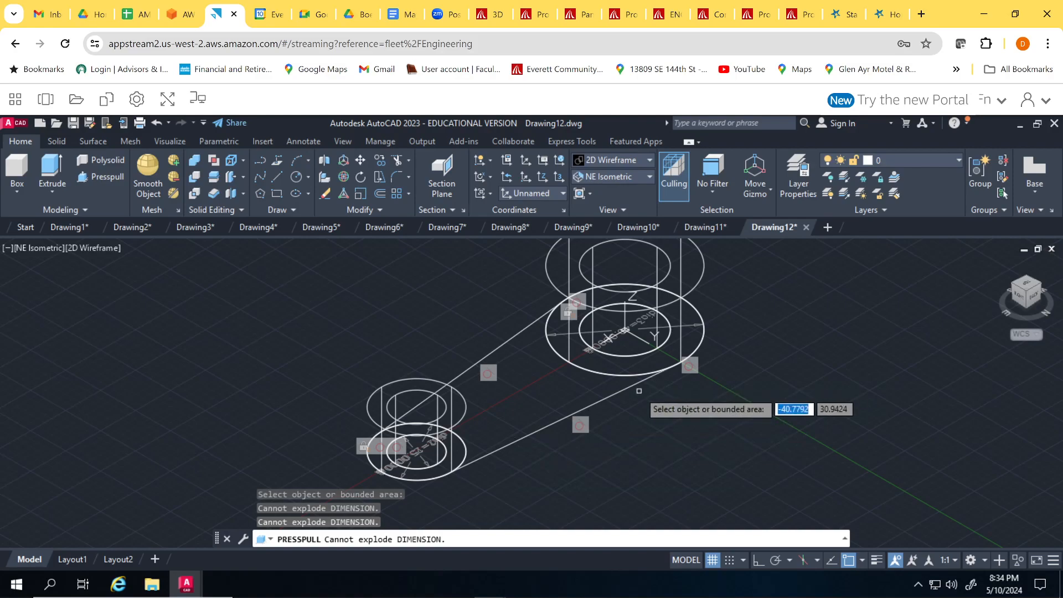
left_click(617, 394)
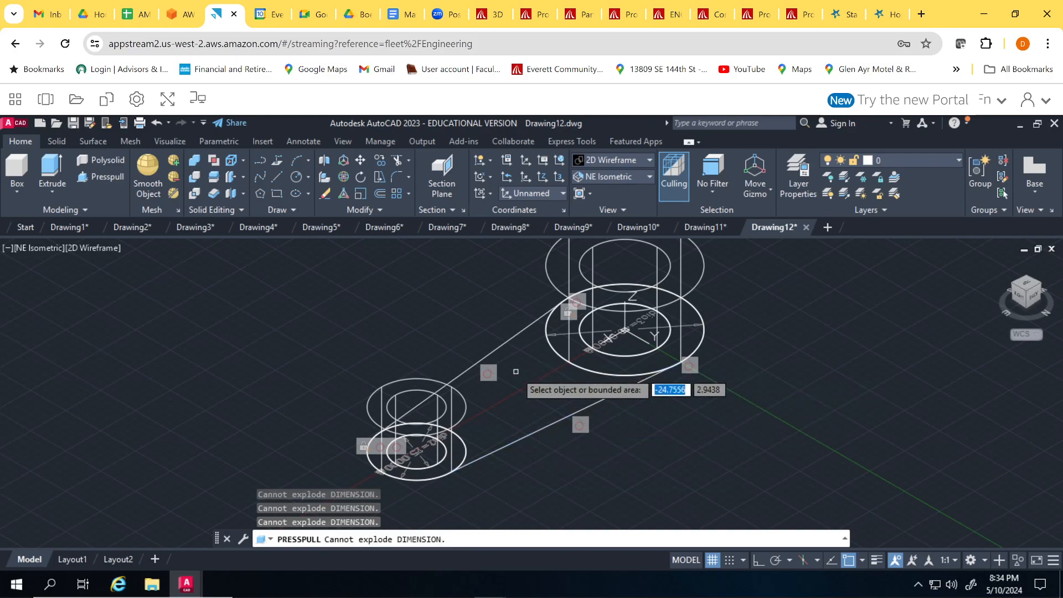
left_click(109, 177)
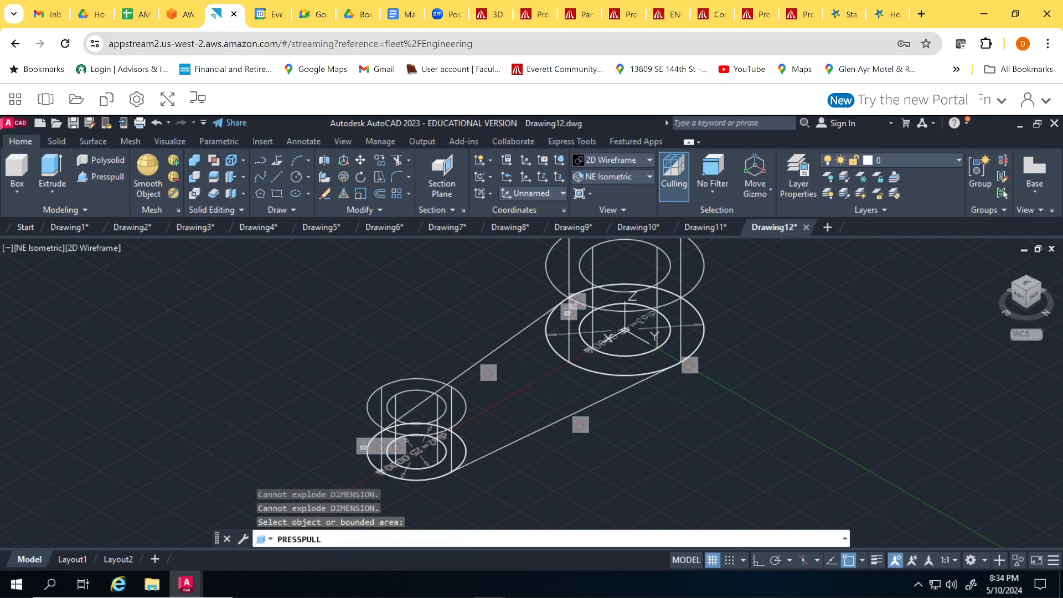
Create a new drawing and set its view to NE Isometric
left_click(827, 228)
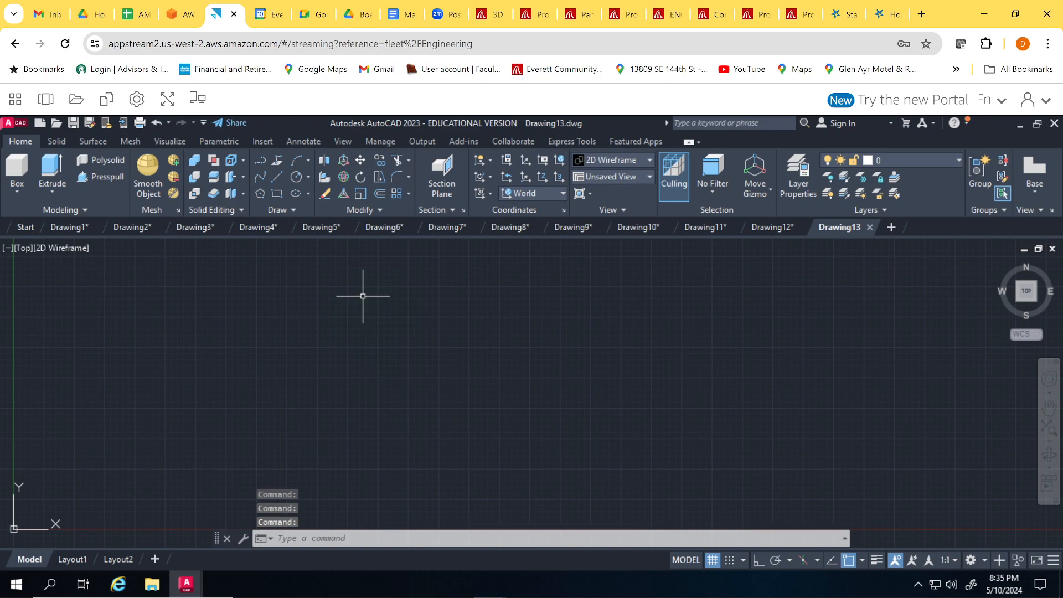
left_click(649, 176)
left_click(616, 301)
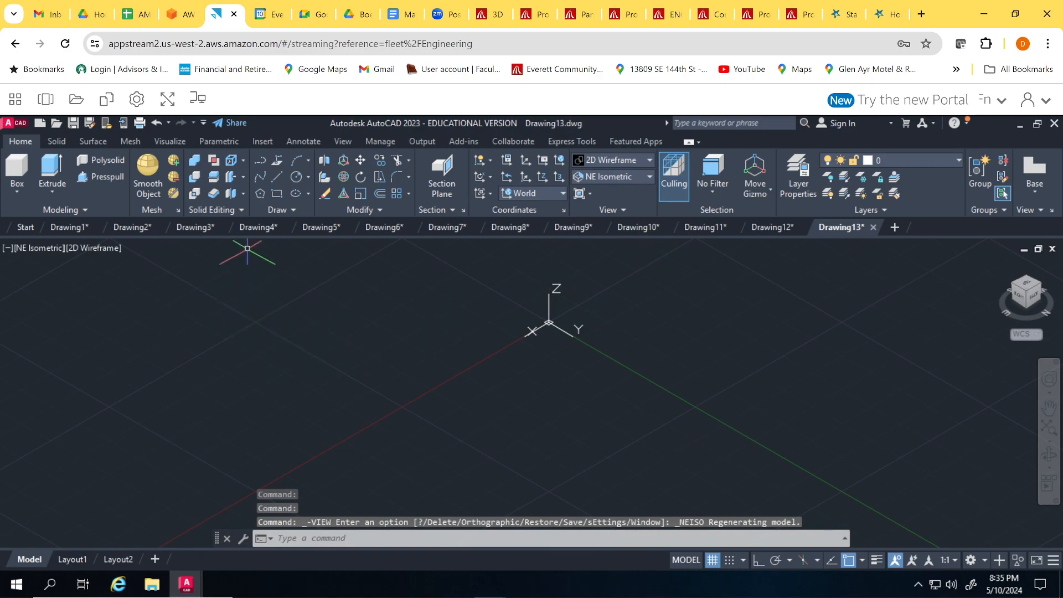
Draw two concentric circles centered on the origin with radii of 25 and about 9.8
left_click(295, 178)
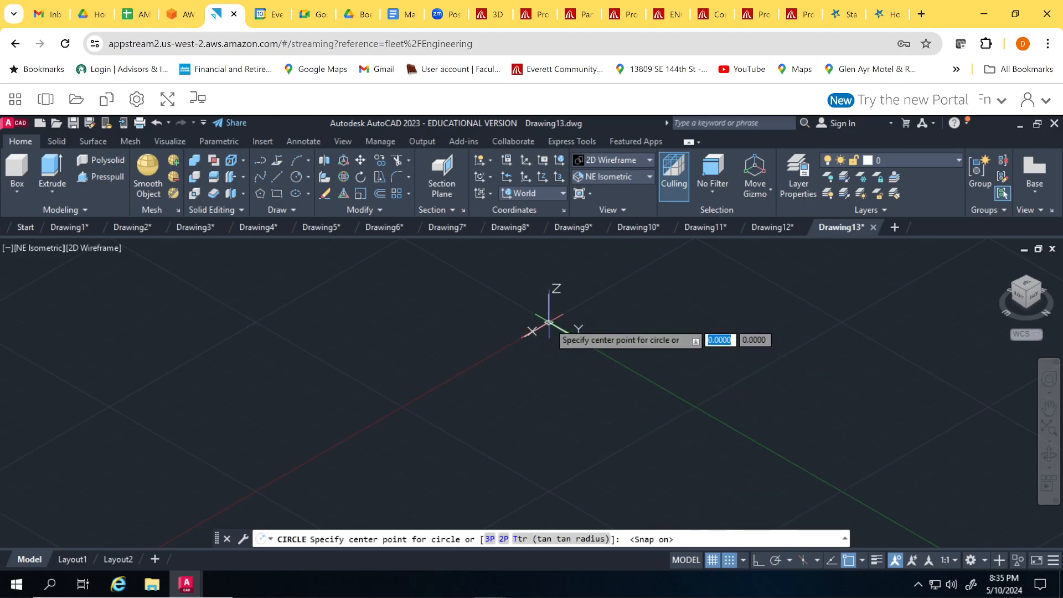
left_click(548, 321)
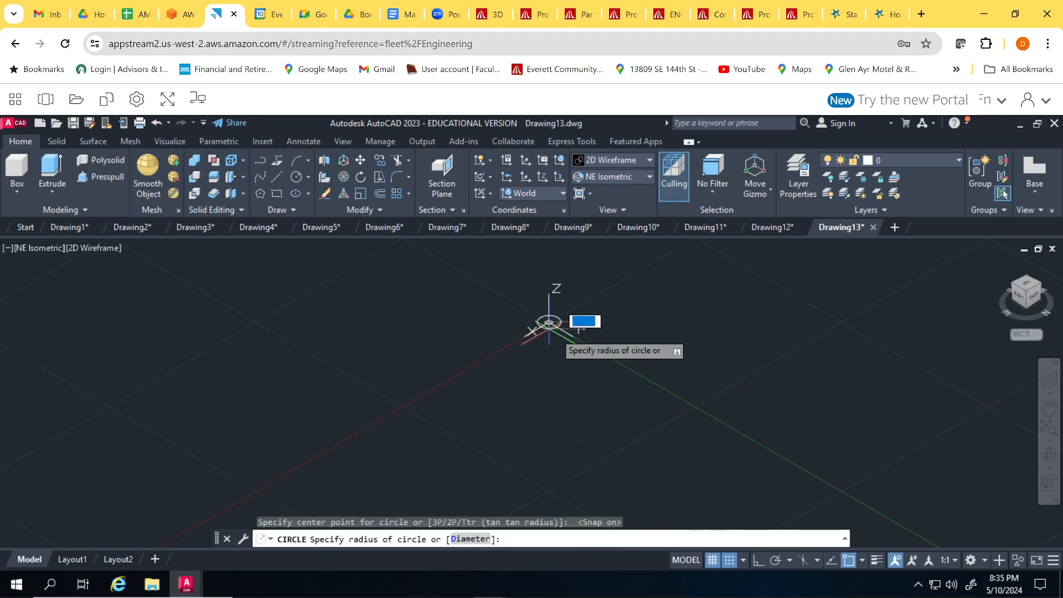
left_click(835, 490)
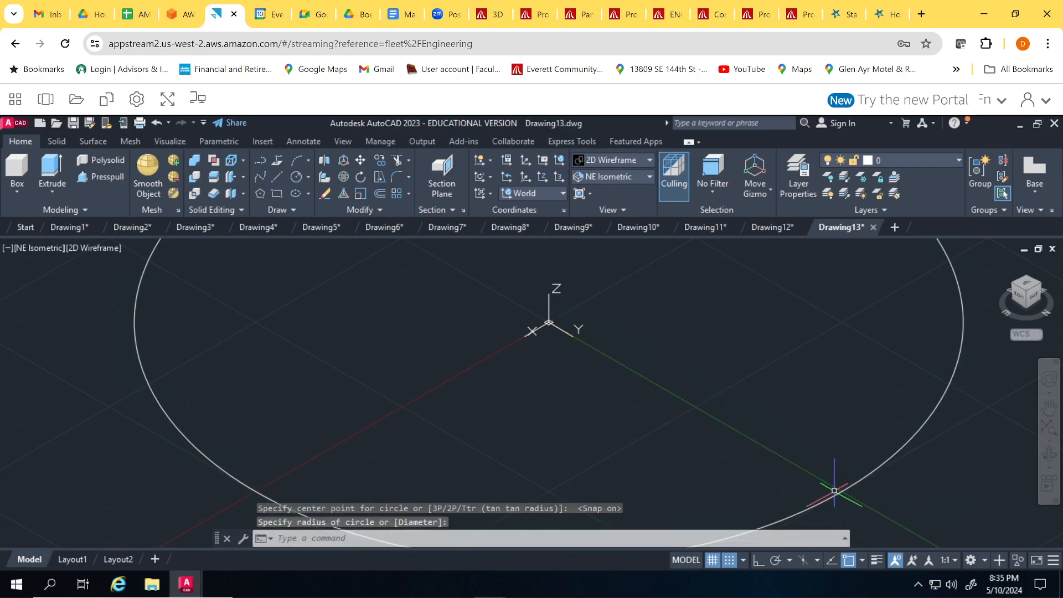
key("Return")
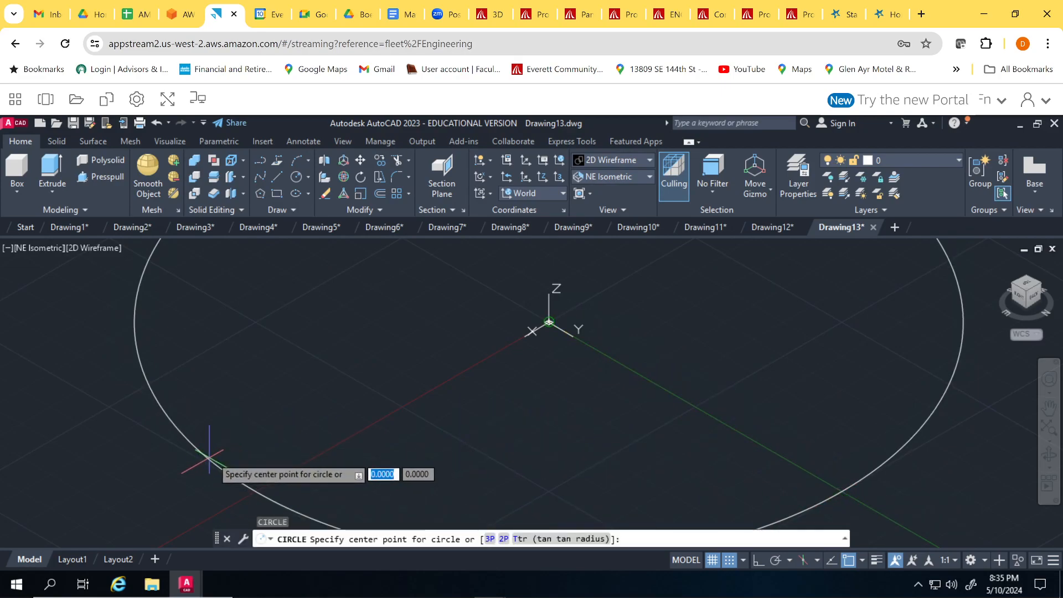
left_click(548, 322)
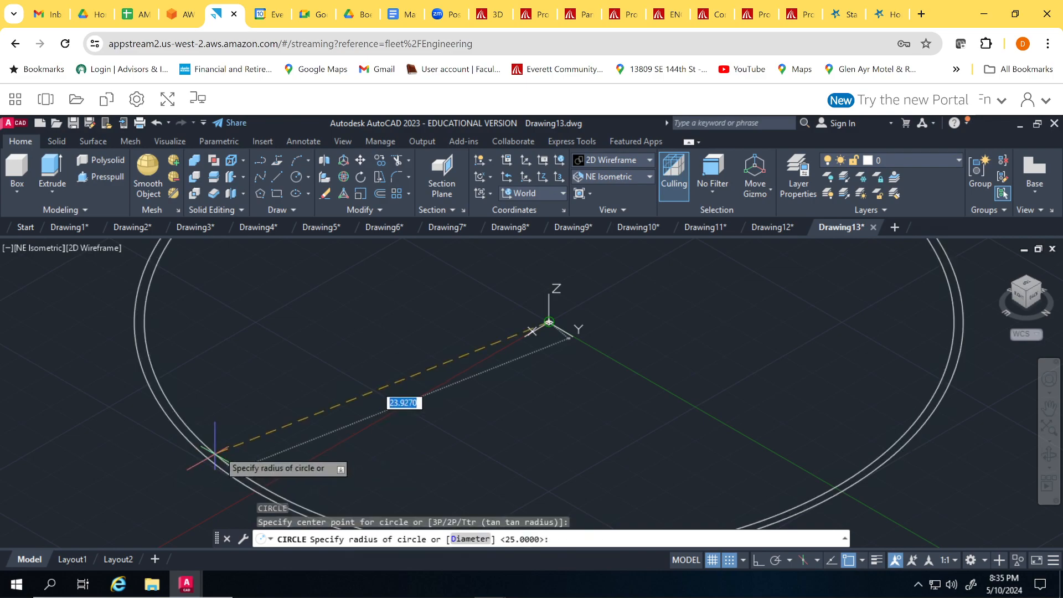
left_click(414, 366)
Draw a circle with a radius of about 18.6 centered near 127.5,-1.5 along the positive X axis
scroll(404, 364, "down", 10)
middle_click_drag(225, 439, 479, 348)
scroll(479, 348, "up", 2)
middle_click_drag(293, 449, 433, 394)
scroll(381, 372, "down", 2)
scroll(377, 424, "down", 2)
scroll(352, 432, "up", 3)
scroll(352, 432, "down", 2)
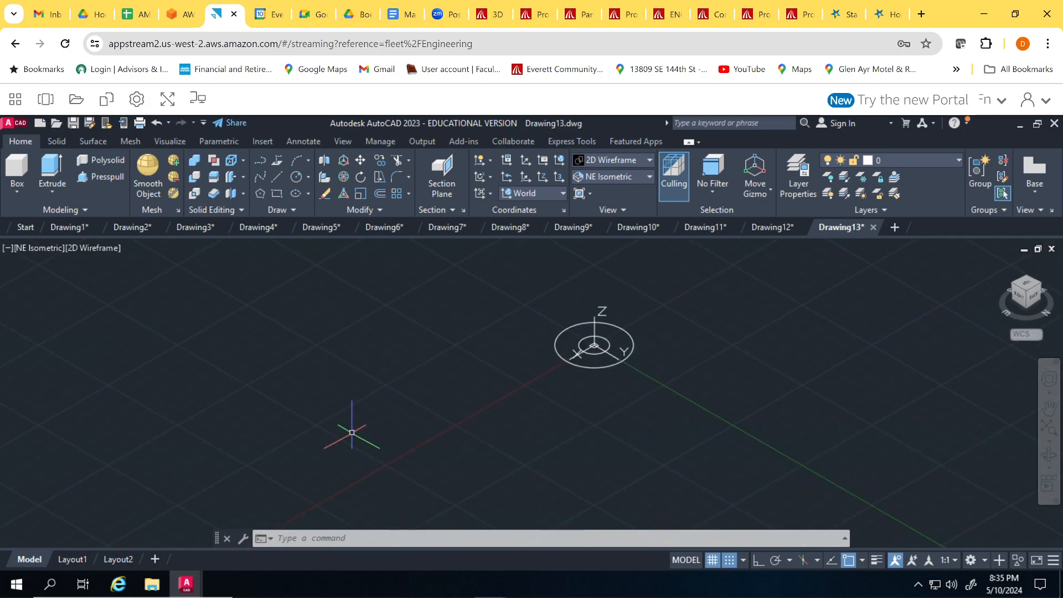
type("c")
key("Return")
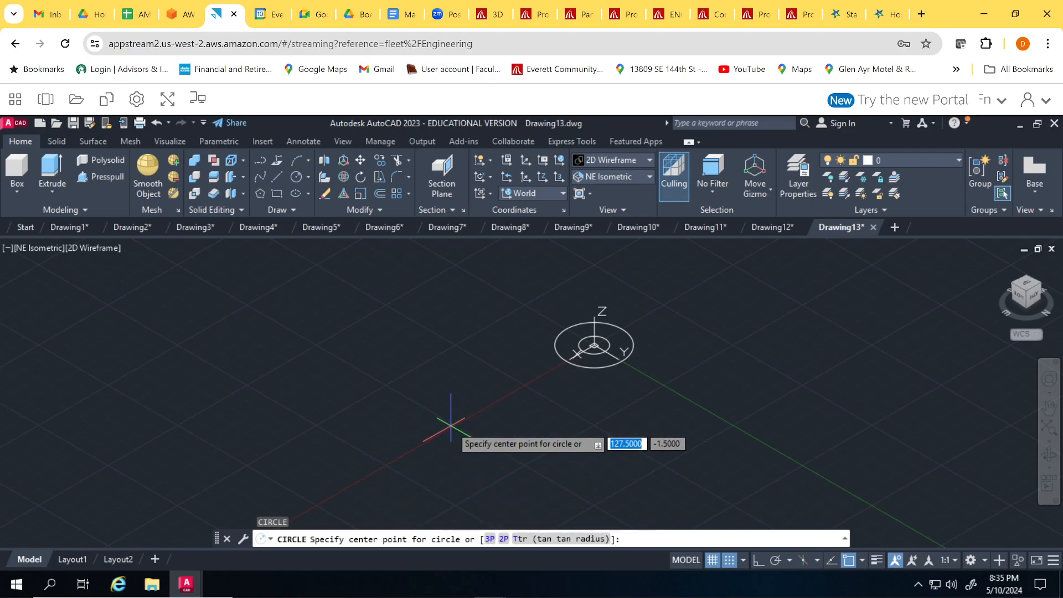
left_click(451, 425)
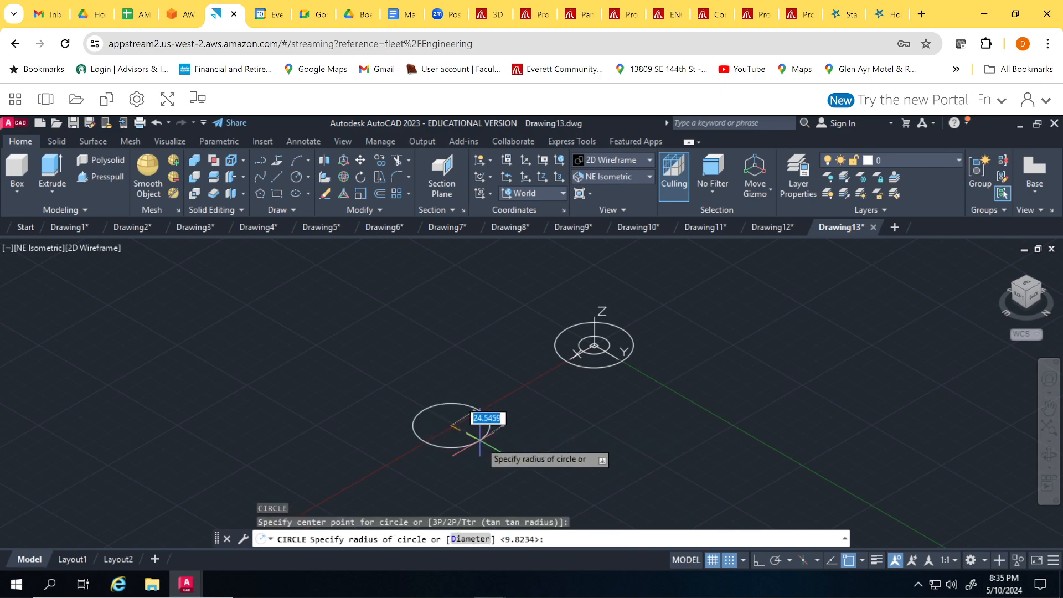
left_click(475, 435)
Add a concentric inner circle with a radius of about 5.6 inside the smaller end's outer circle
scroll(451, 453, "up", 5)
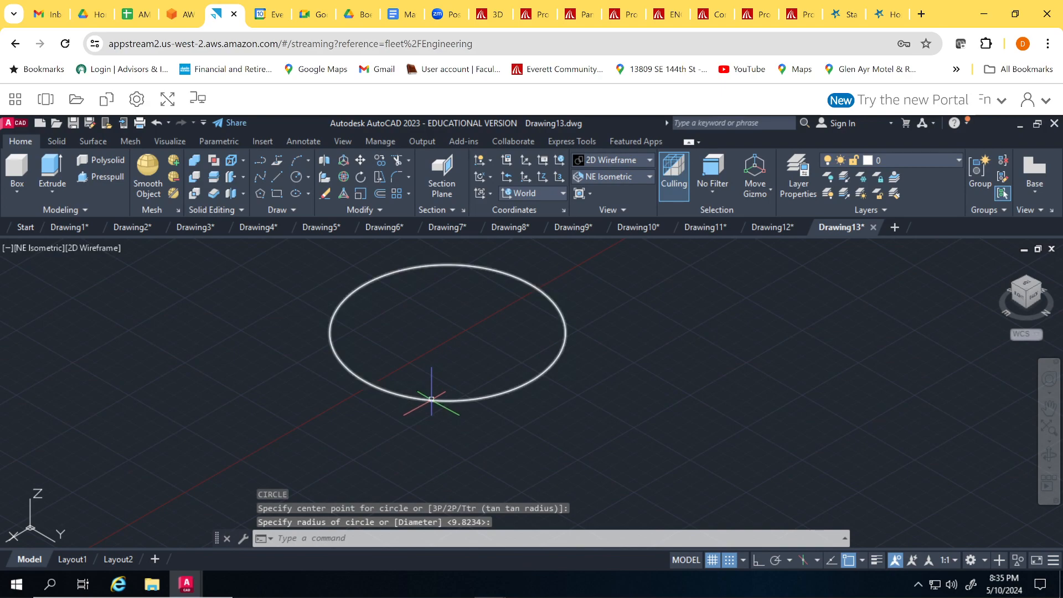
key("Return")
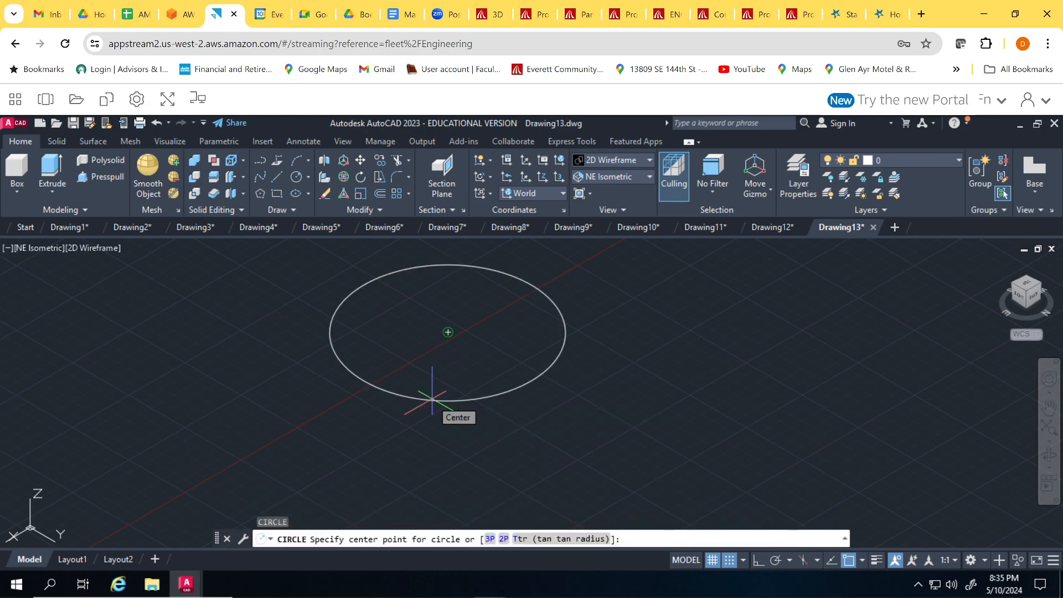
left_click(432, 398)
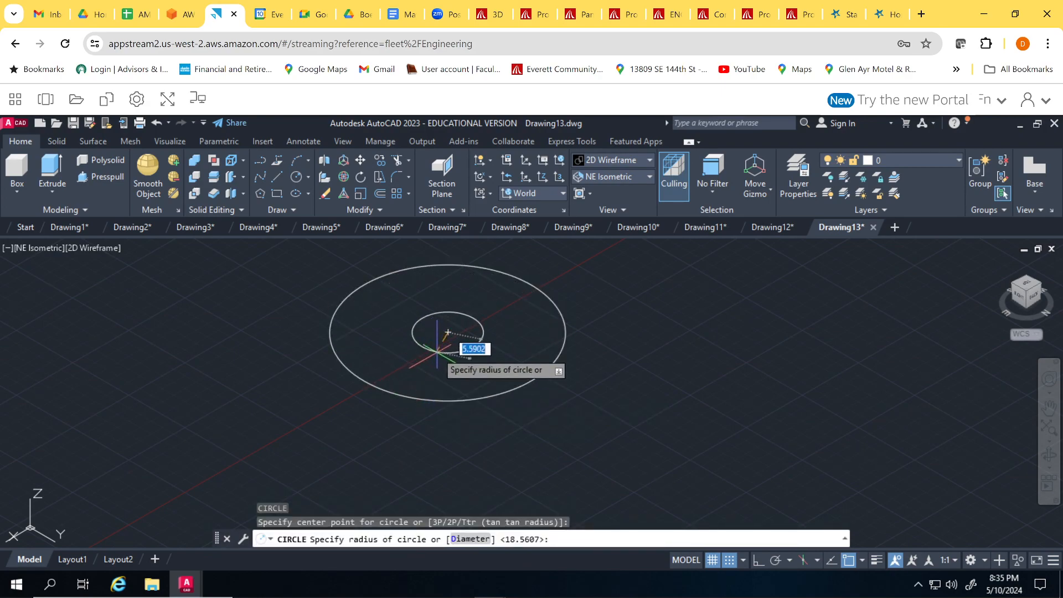
left_click(437, 351)
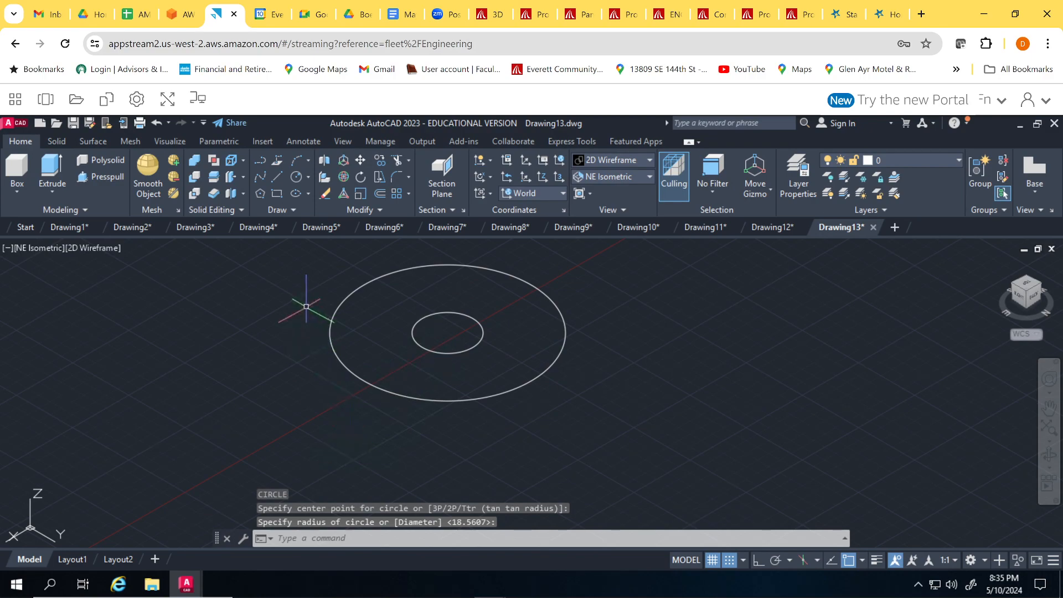
Draw a line on the positive Y side tangent to the outer circles of the smaller and larger ends
left_click(275, 178)
key("Return")
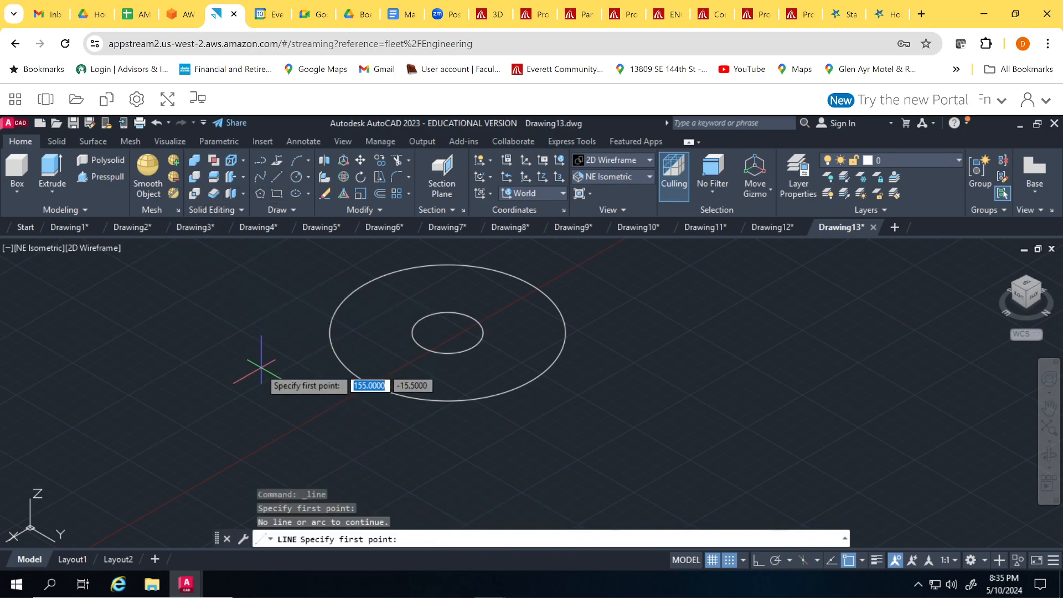
key("Return")
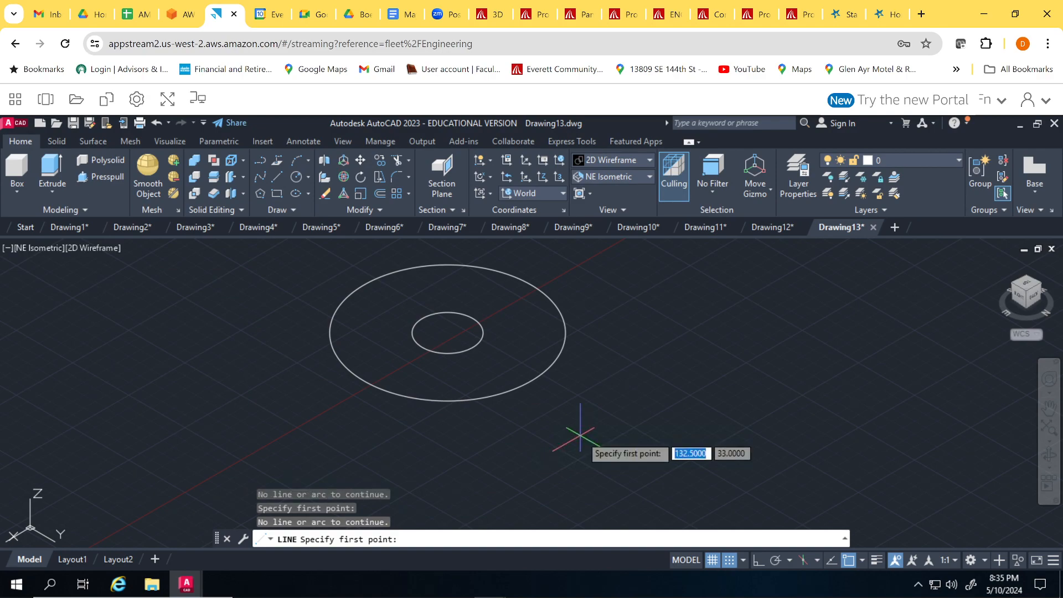
right_click(581, 440, "shift")
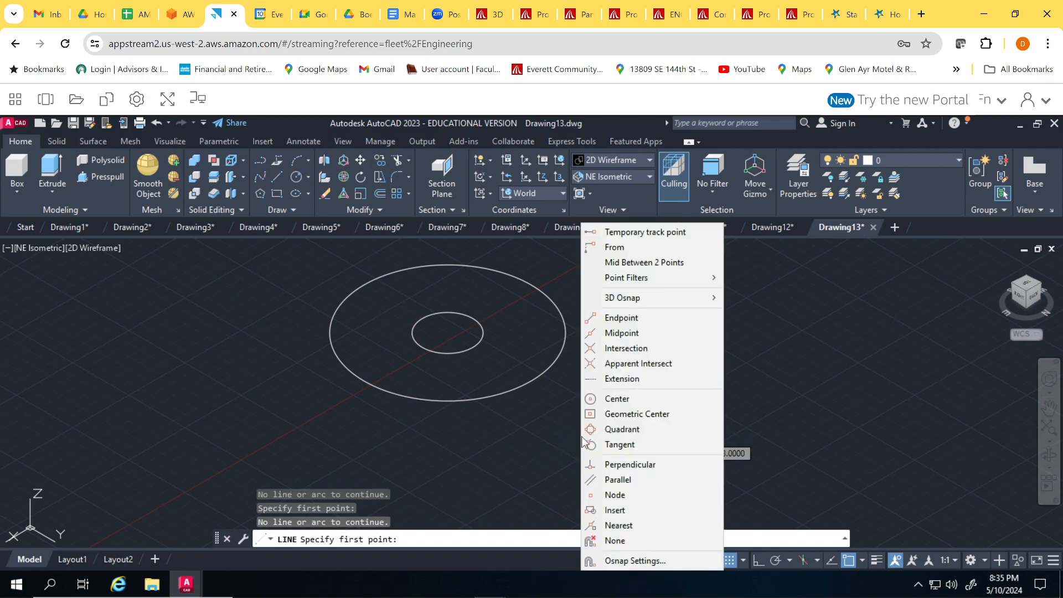
left_click(620, 444)
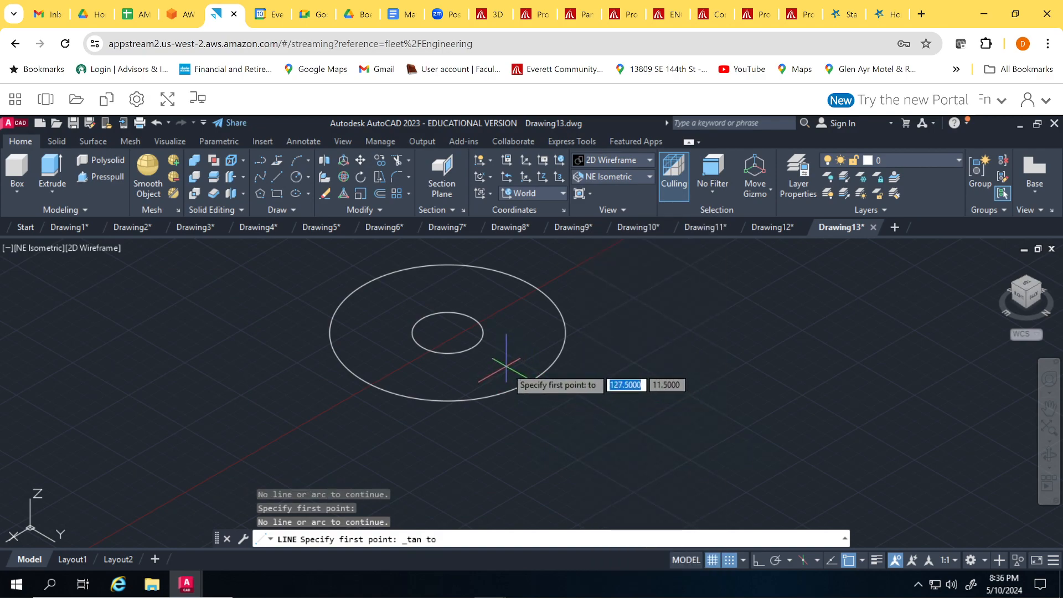
left_click(533, 361)
scroll(639, 357, "down", 6)
scroll(537, 470, "up", 4)
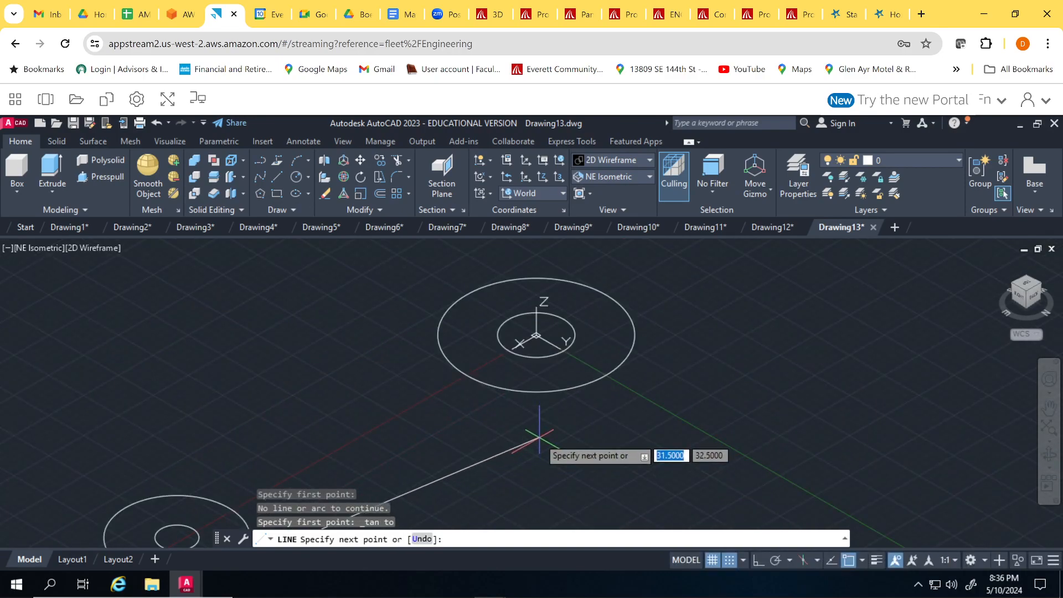
right_click(539, 442, "shift")
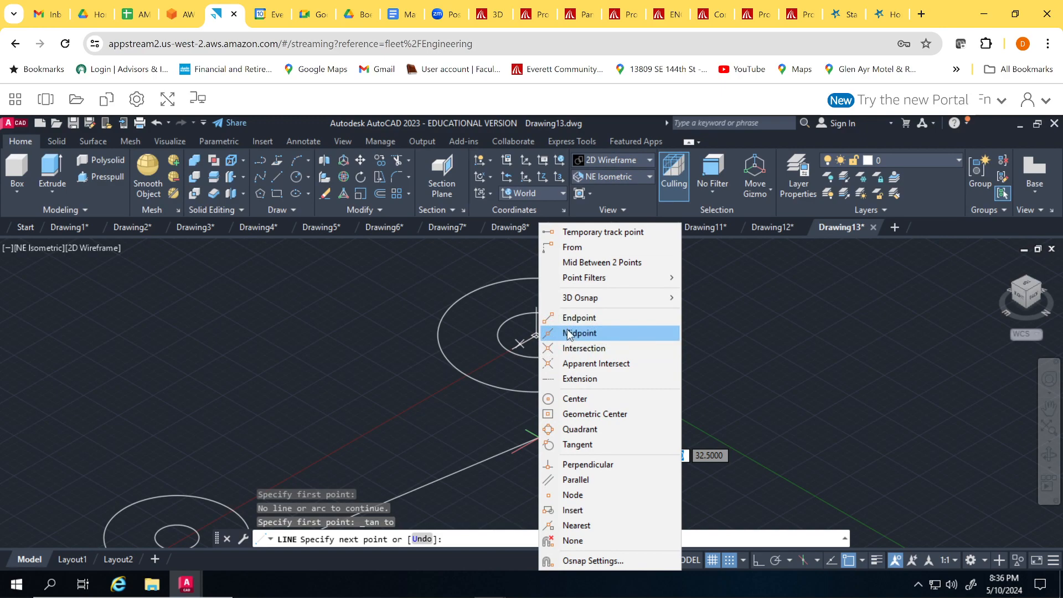
left_click(577, 445)
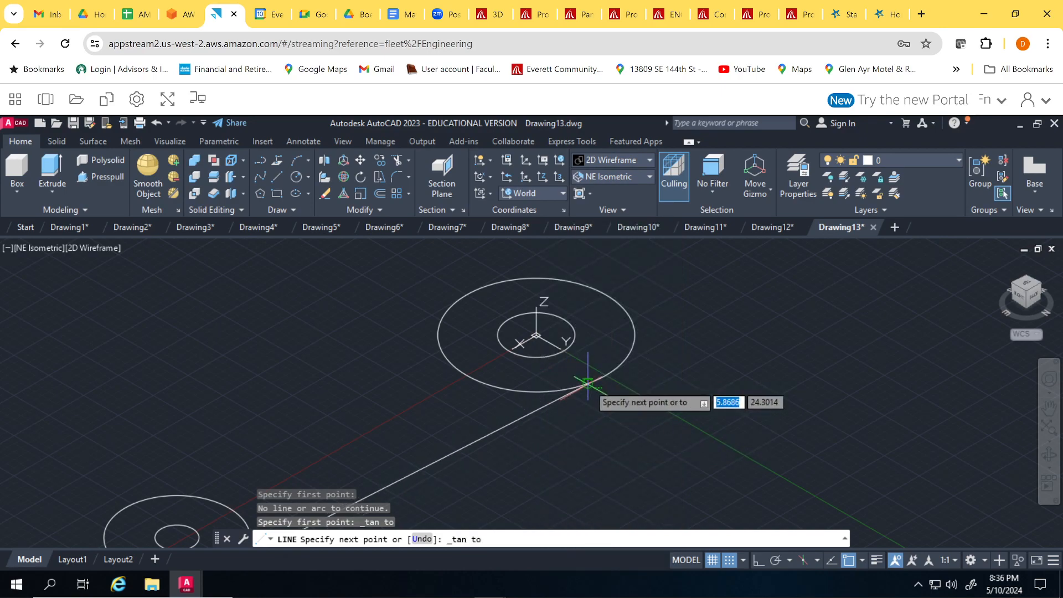
left_click(587, 383)
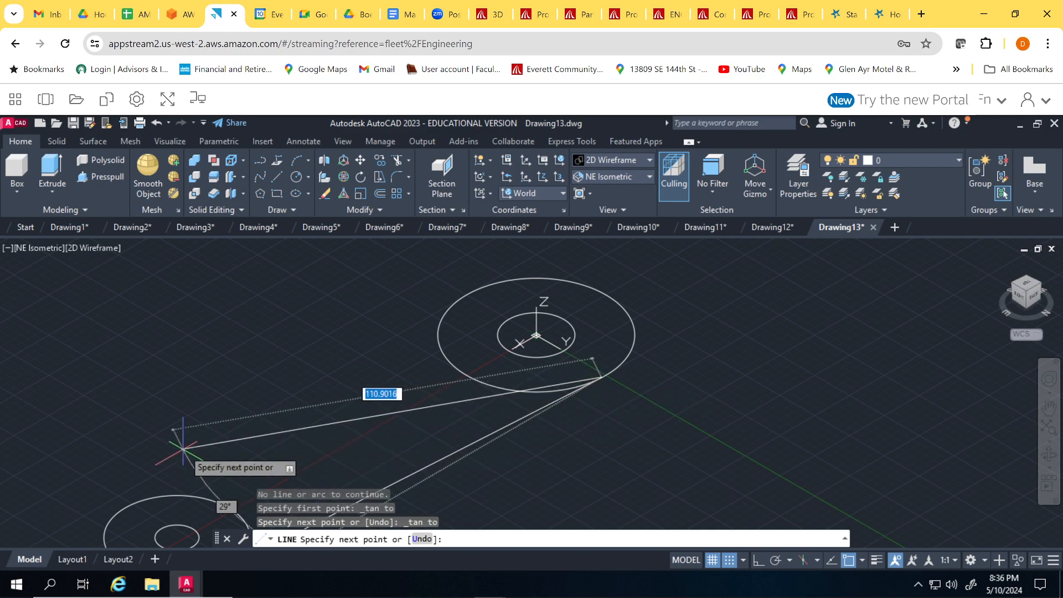
key("Return")
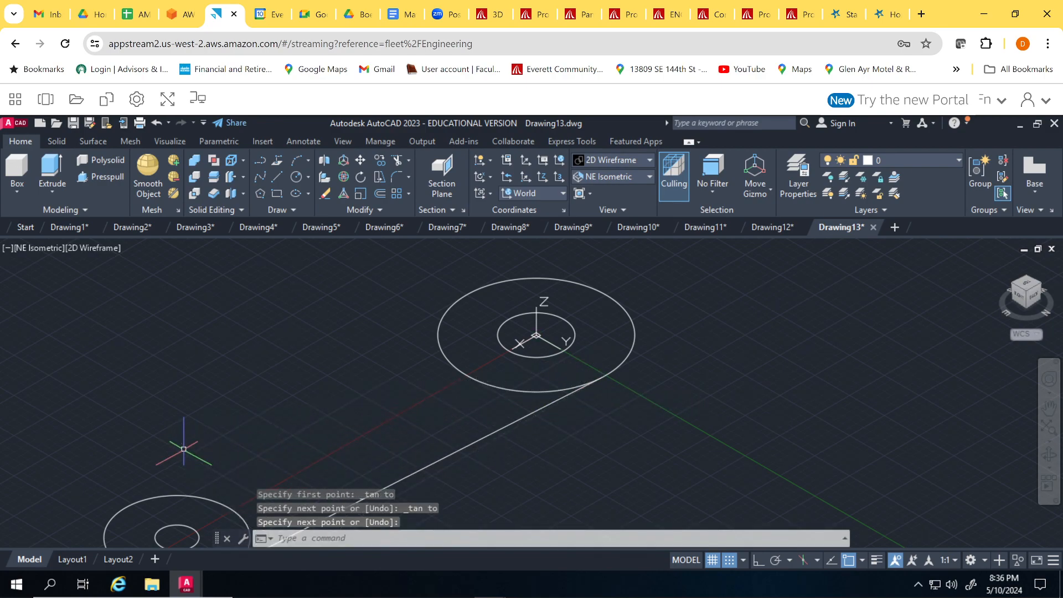
key("Return")
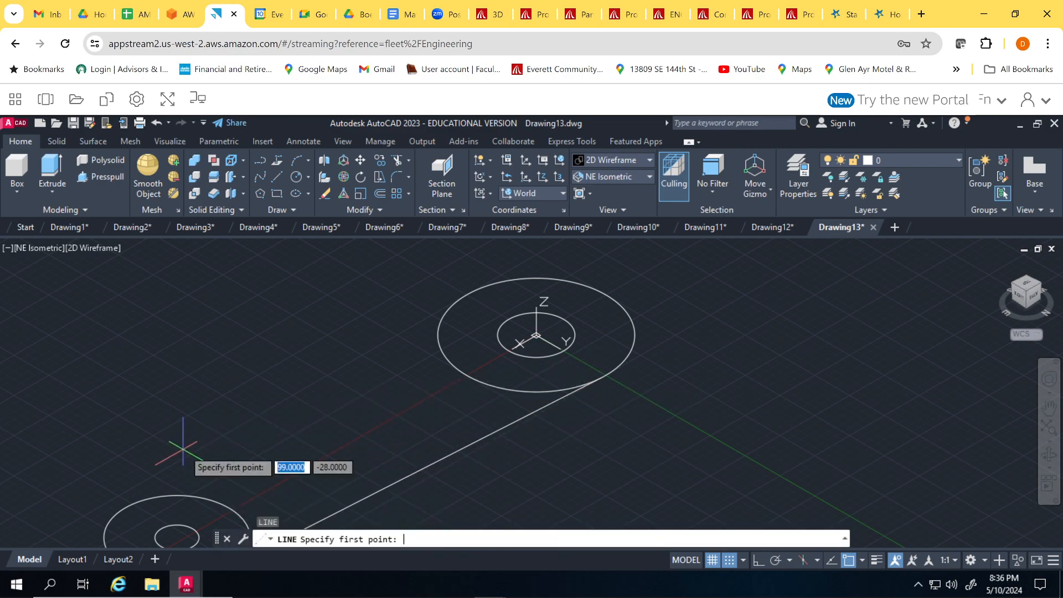
left_click(148, 479)
right_click(149, 482, "shift")
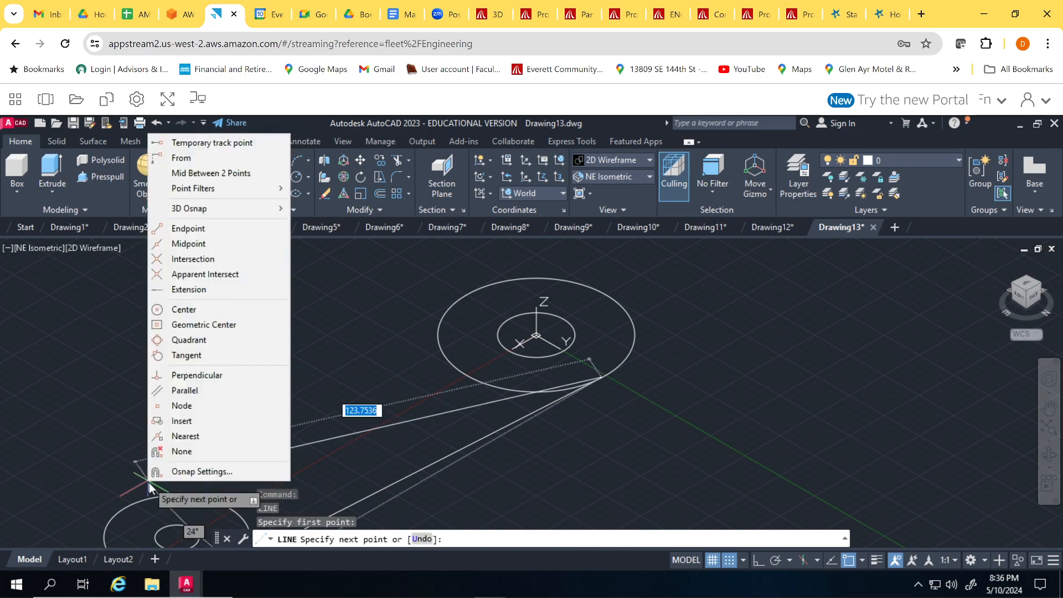
left_click(419, 414)
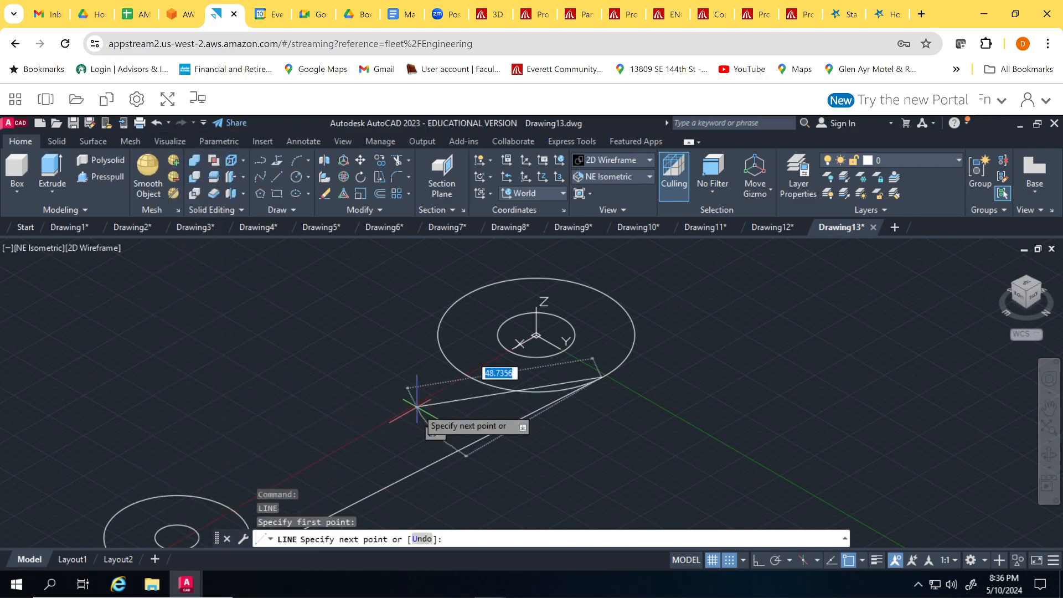
key("Return")
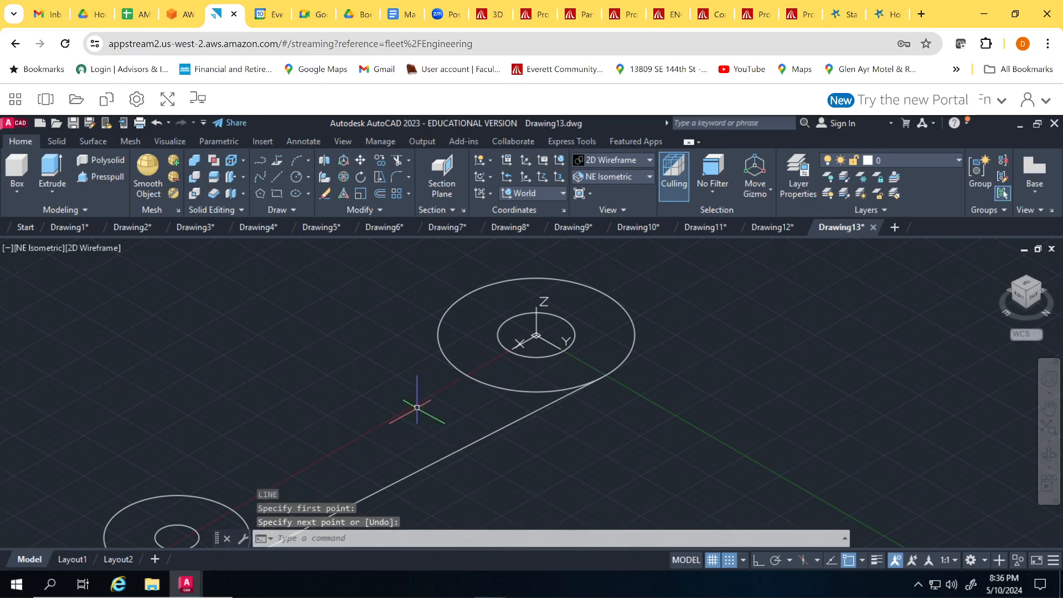
key("Return")
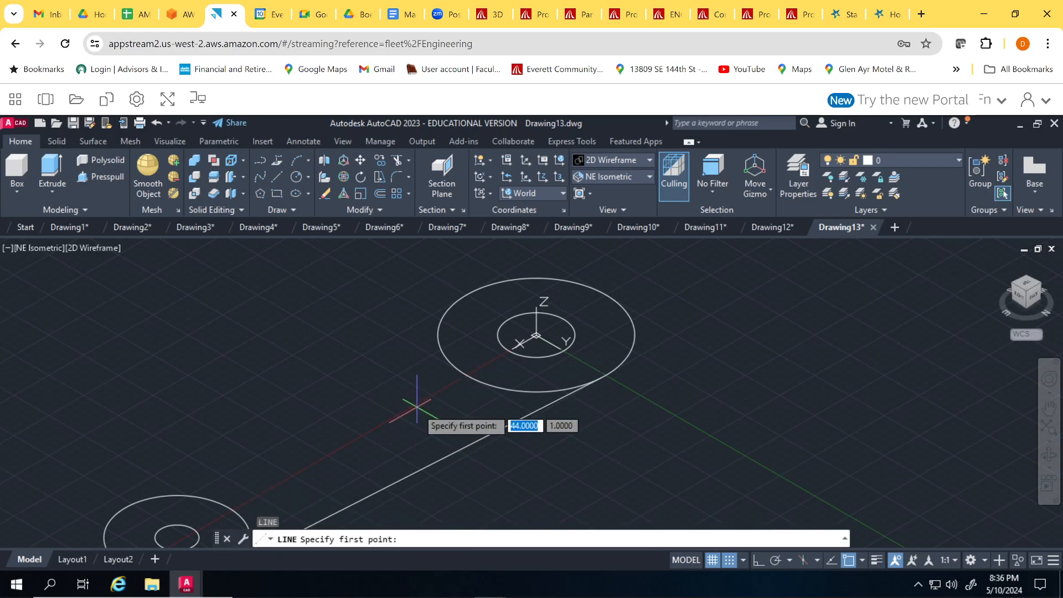
key("F8")
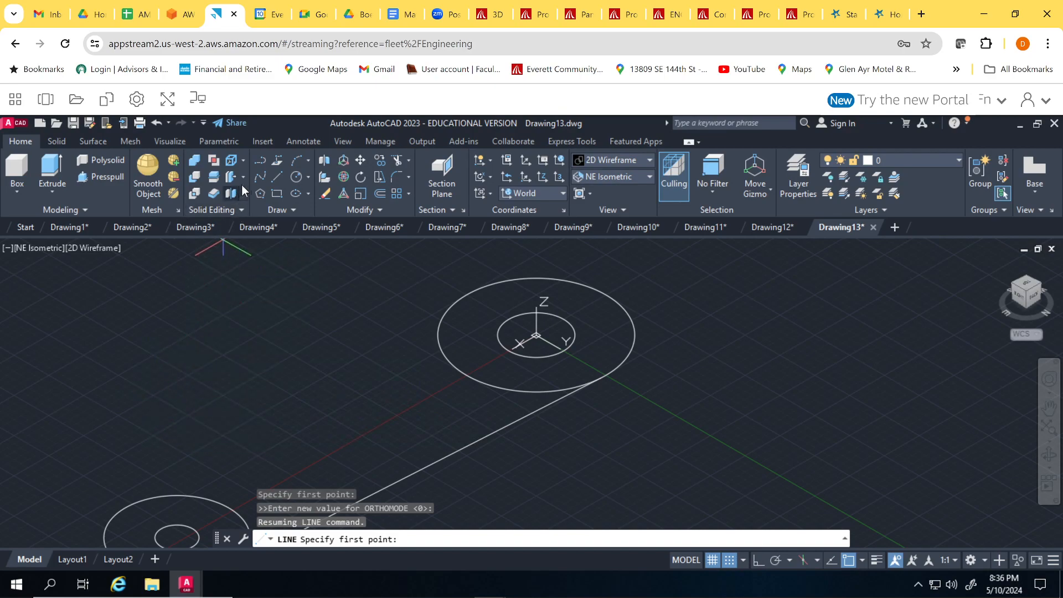
Draw a line on the negative Y side tangent to the outer circles of the smaller and larger ends
left_click(278, 175)
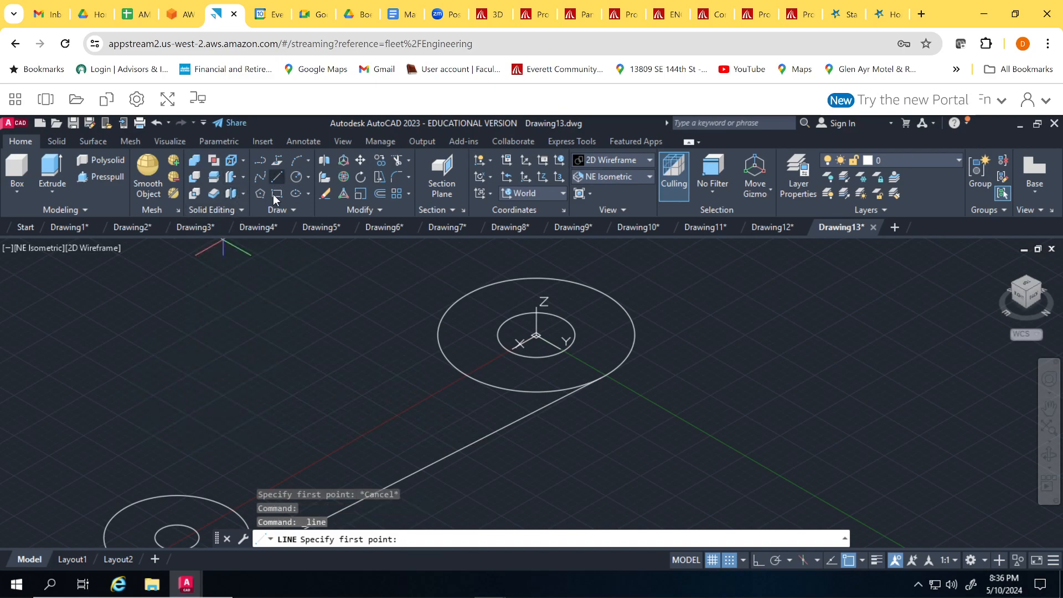
right_click(213, 355, "shift")
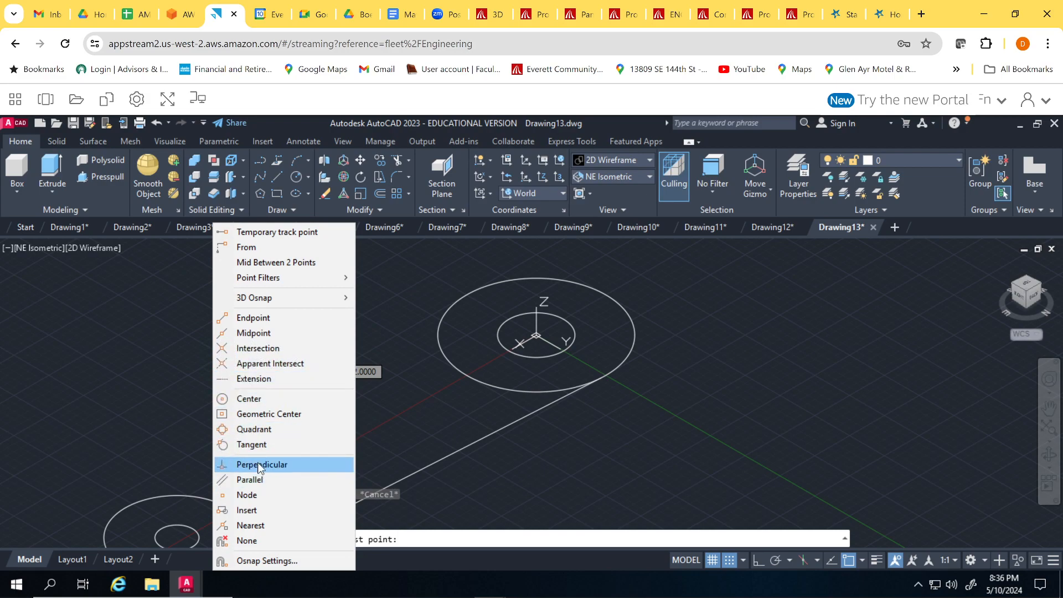
left_click(253, 445)
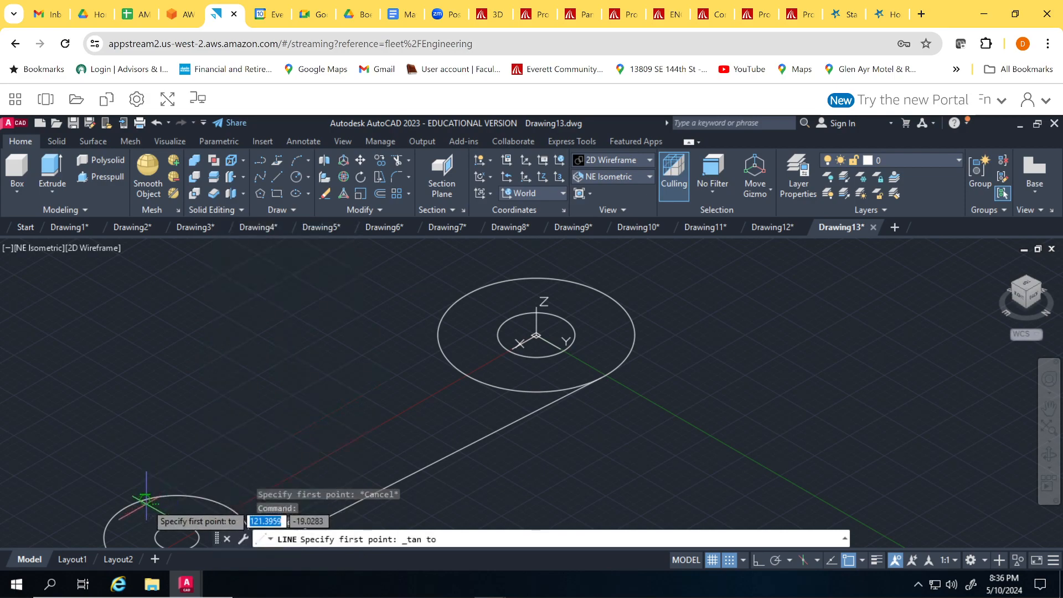
left_click(143, 500)
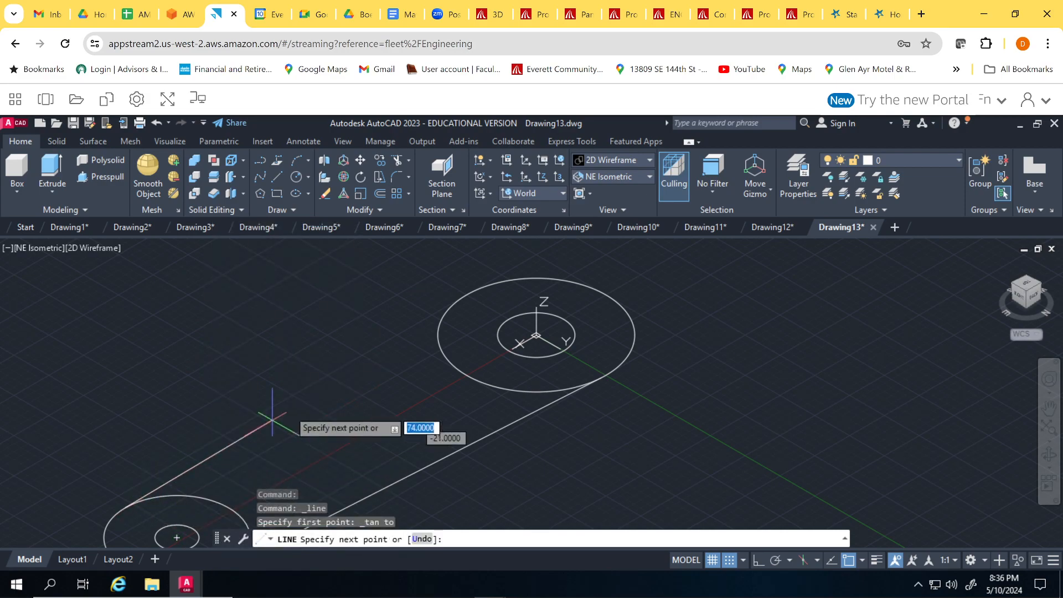
right_click(283, 381, "shift")
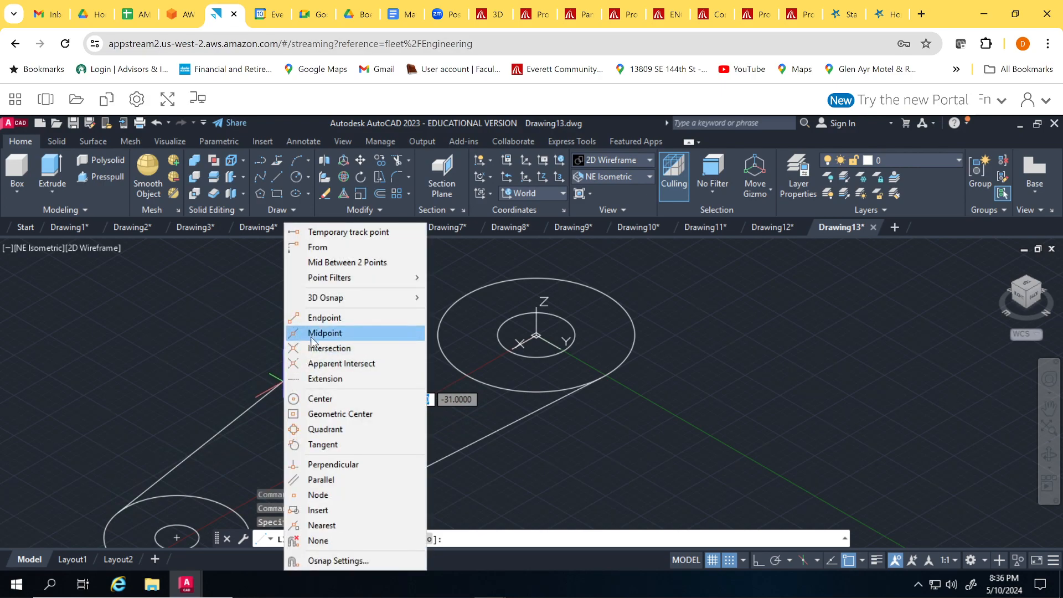
left_click(321, 445)
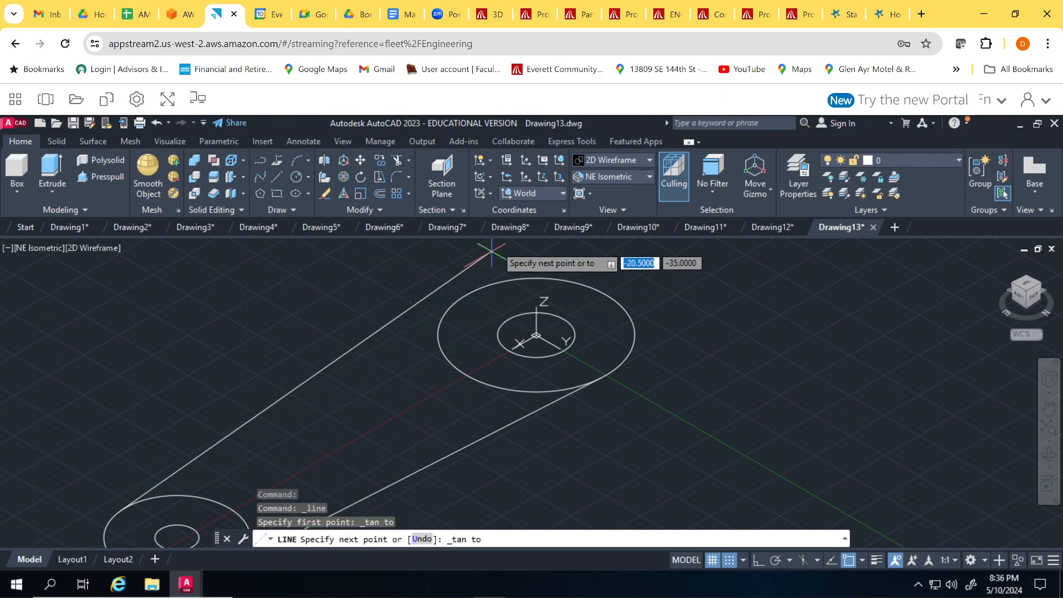
left_click(482, 275)
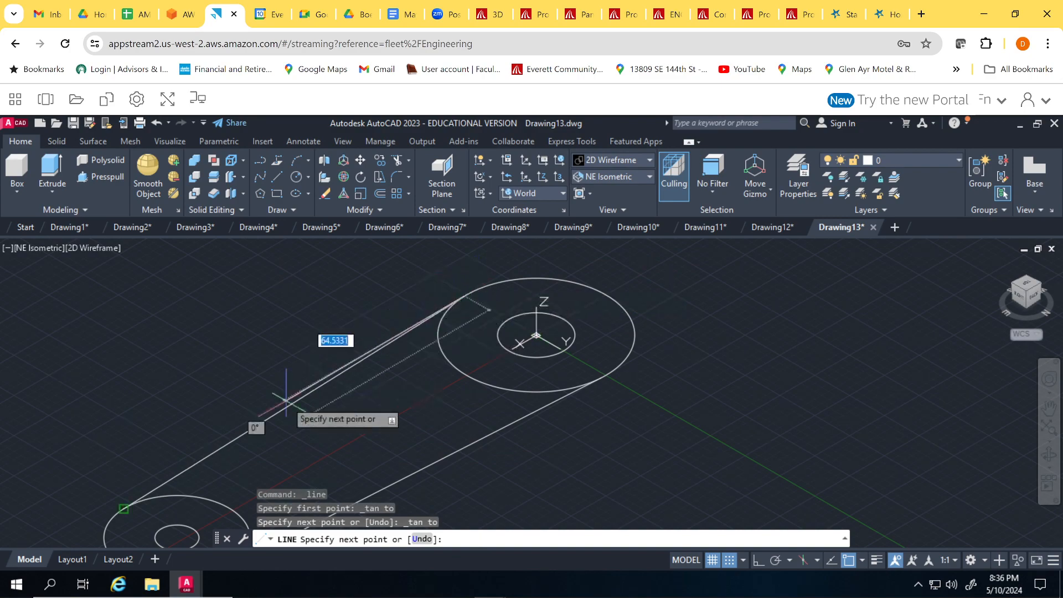
scroll(132, 470, "down", 2)
middle_click_drag(98, 501, 278, 423)
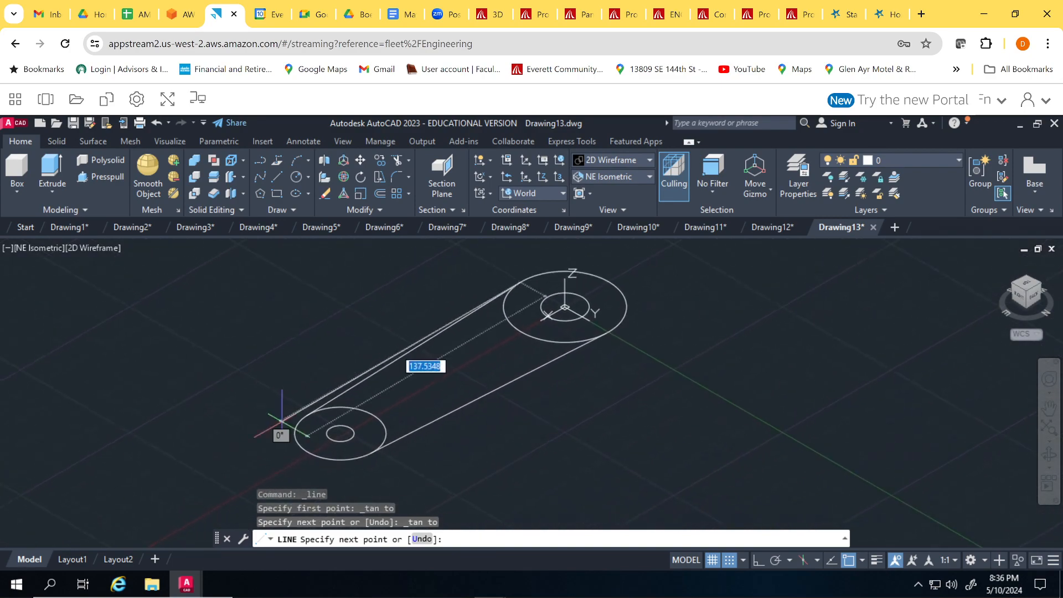
key("Return")
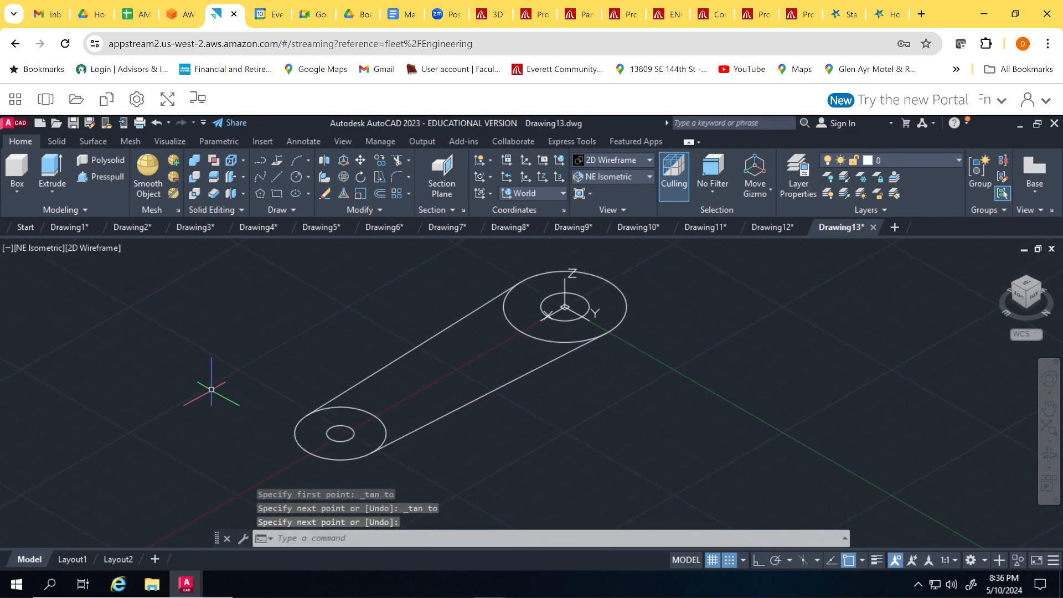
Presspull the ring area between the larger end's two circles upward into a solid
left_click(108, 179)
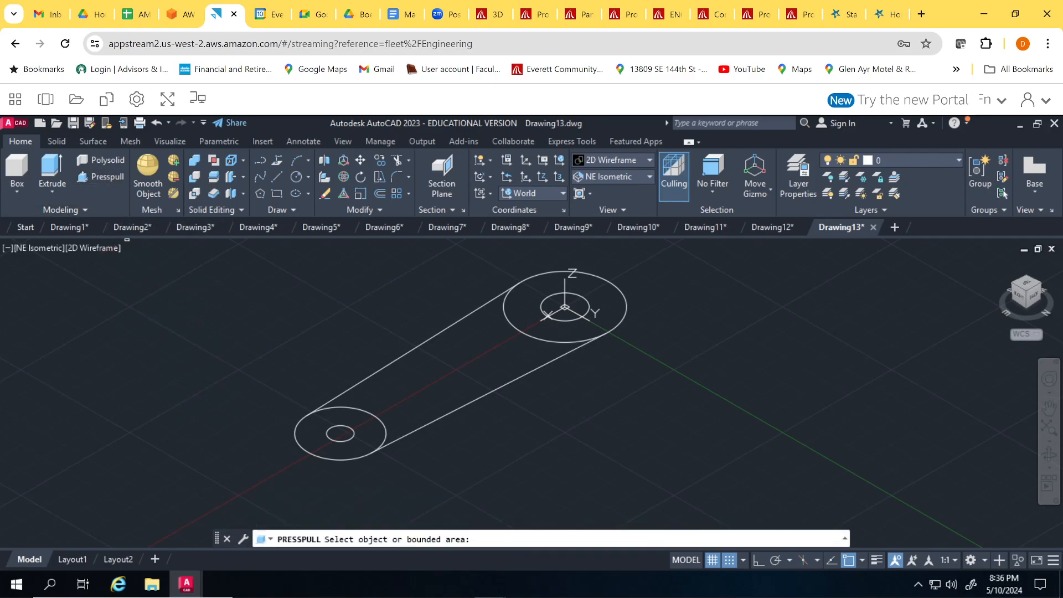
left_click(526, 312)
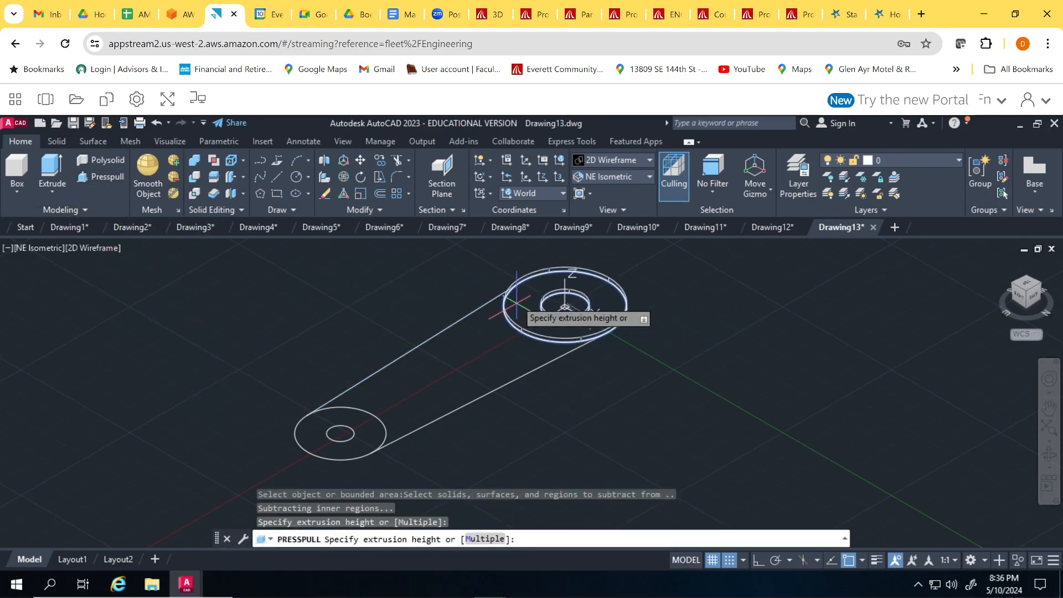
left_click(520, 278)
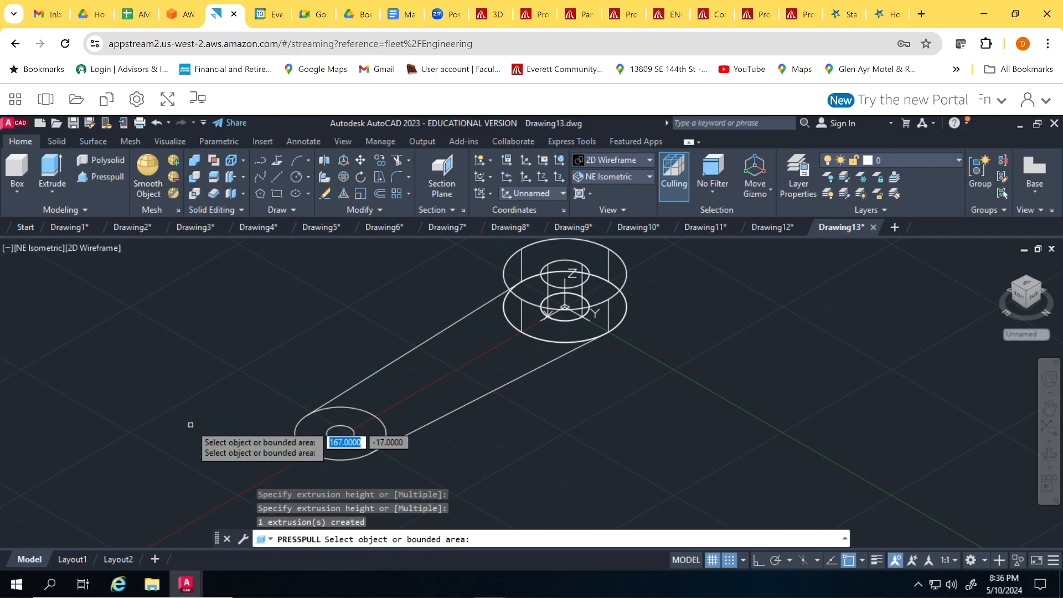
key("Return")
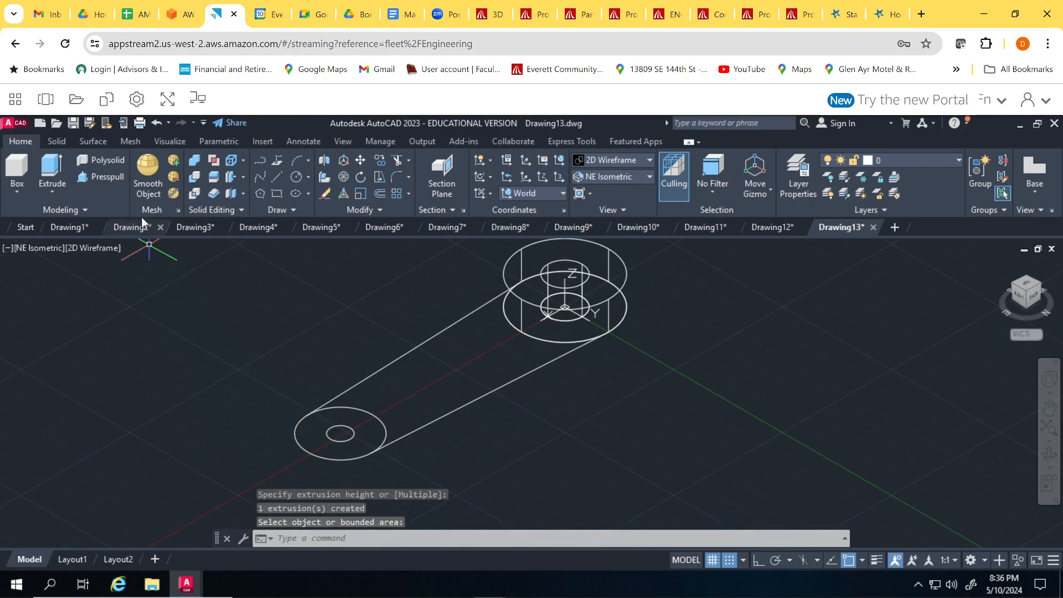
Presspull the ring area between the smaller end's two circles upward by about 8.9
left_click(113, 178)
left_click(305, 434)
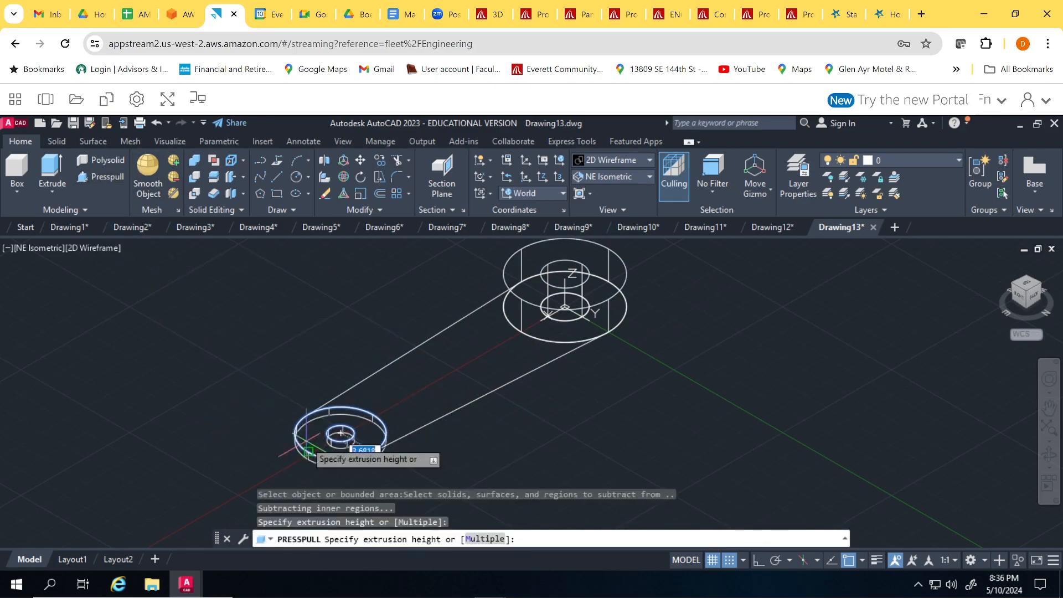
left_click(304, 418)
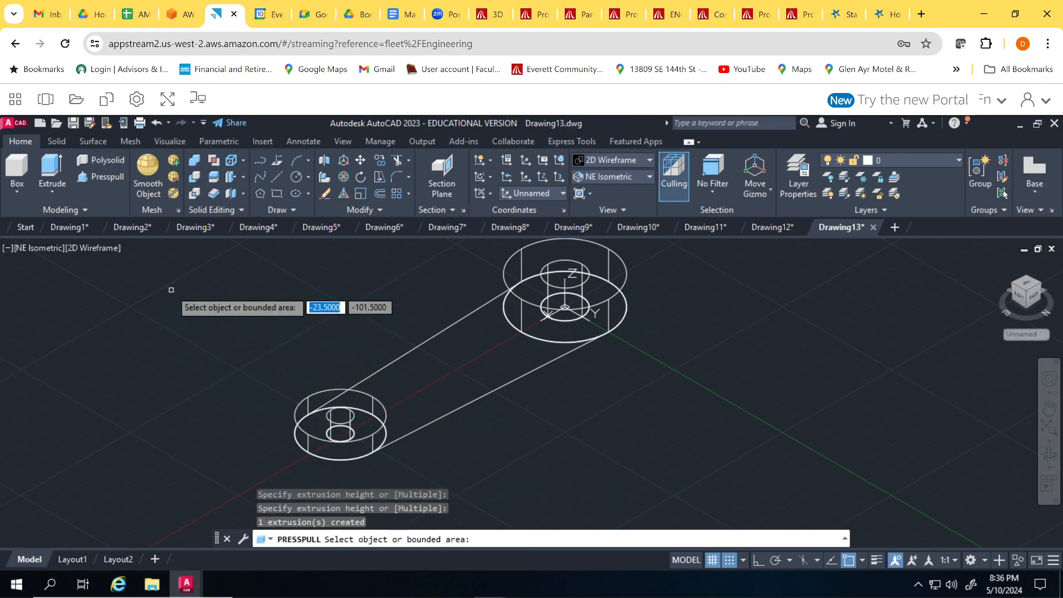
key("Return")
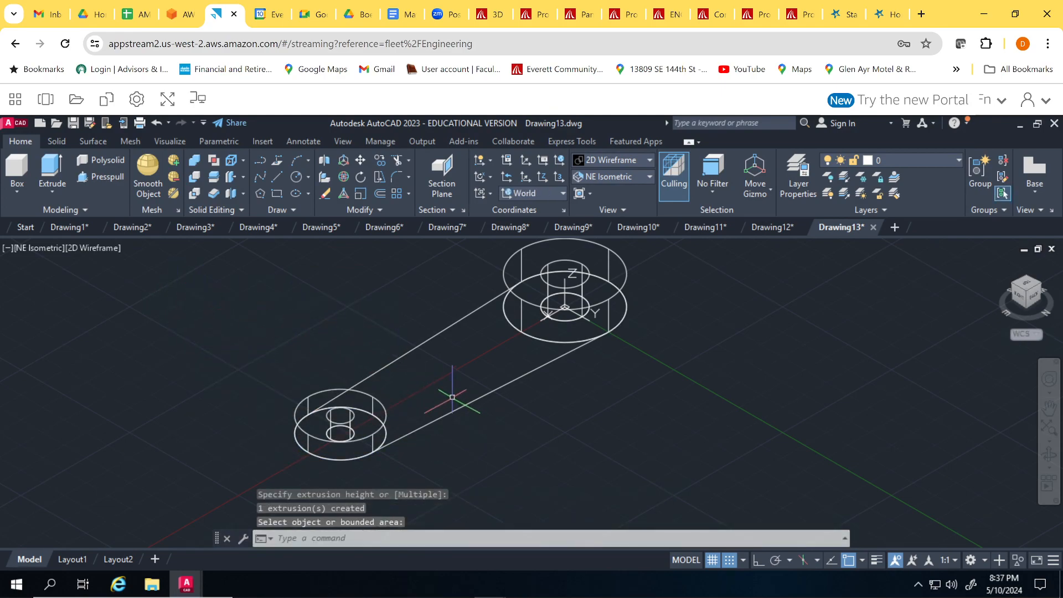
Presspull the web area between the two tangent lines upward to less than the height of the ring ends
left_click(110, 177)
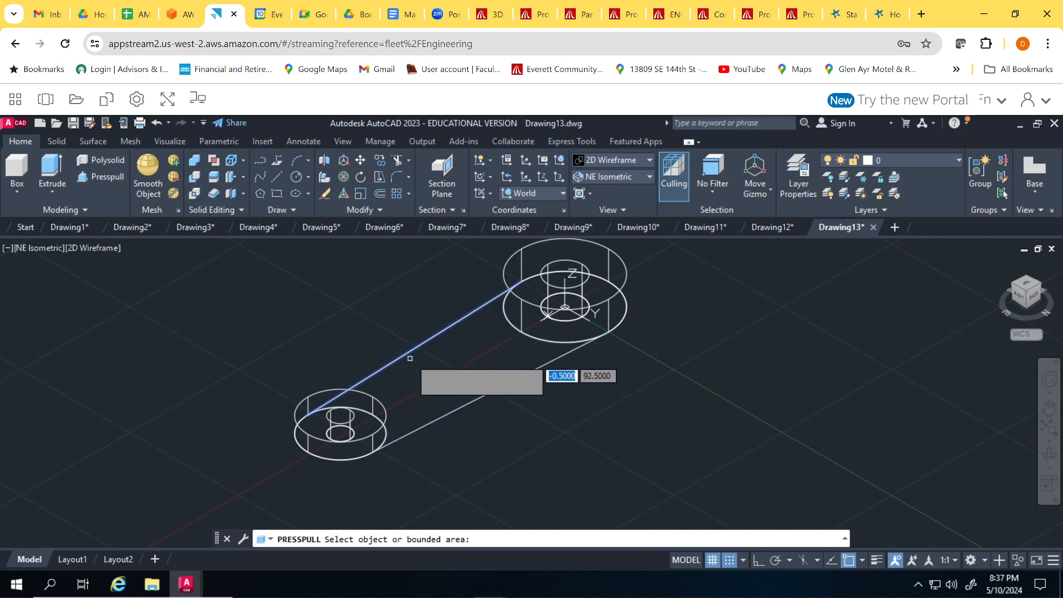
left_click(418, 367)
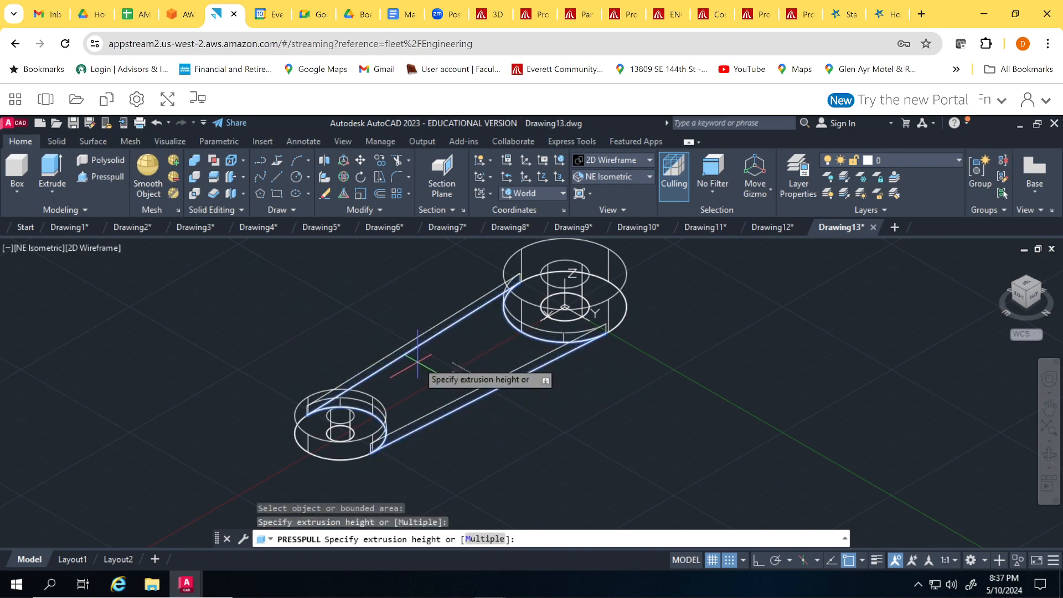
left_click(419, 367)
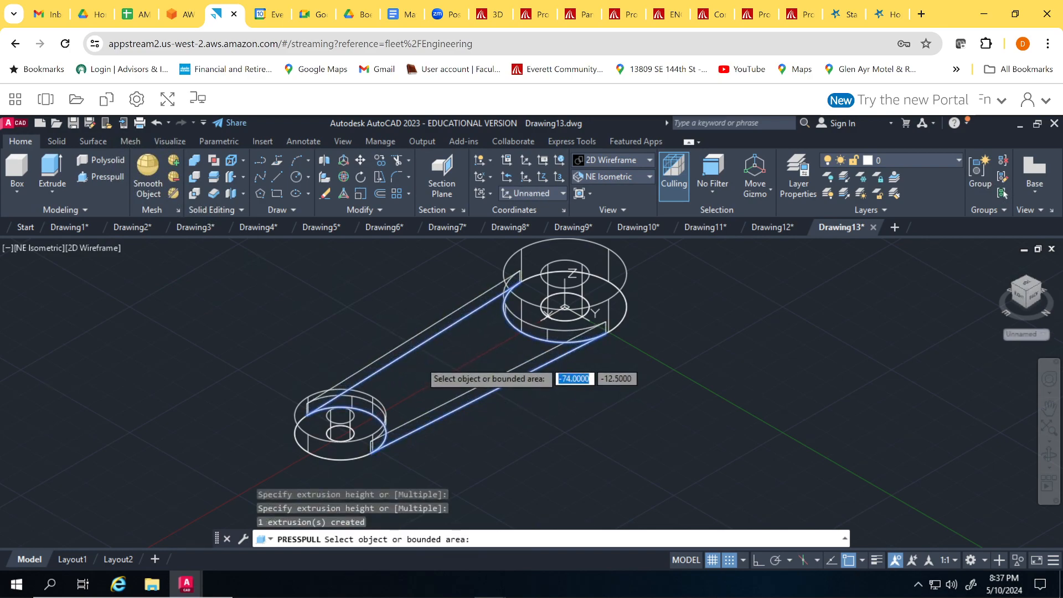
Set the visual style to Shaded with edges (Fast) and end the Presspull command
left_click(574, 162)
left_click(656, 227)
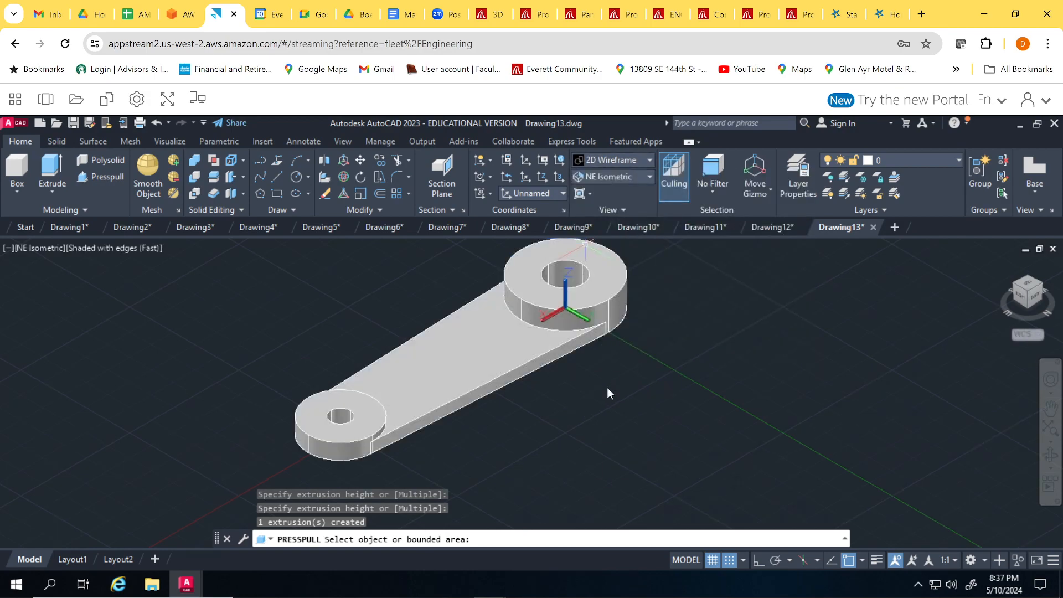
key("Return")
left_click(533, 493)
scroll(574, 484, "up", 3)
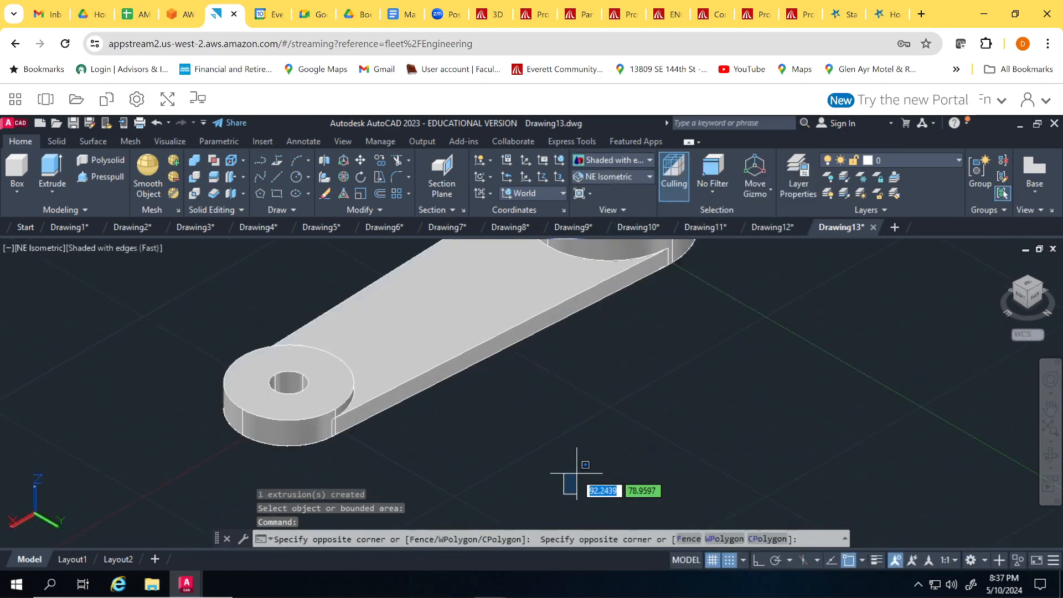
middle_click_drag(553, 444, 622, 499)
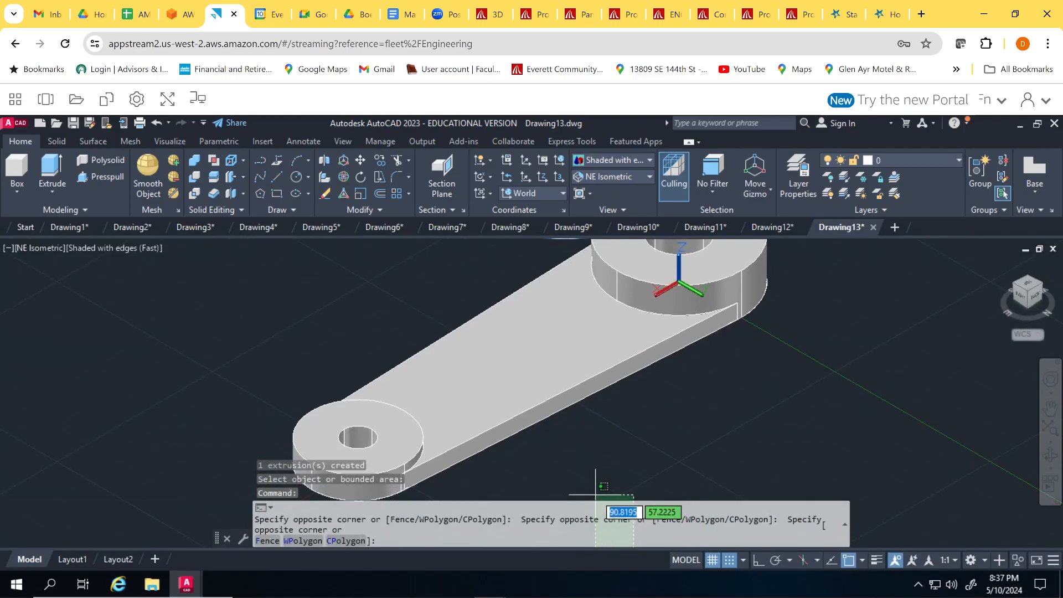
key("Escape")
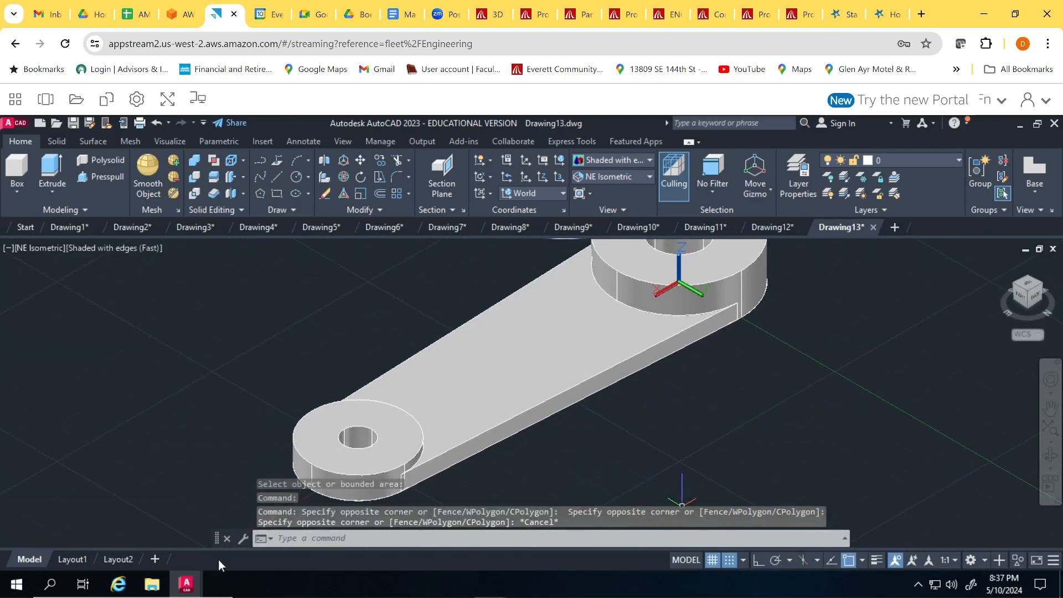
Set the height of the smaller end's ring solid to 15
left_click(315, 444)
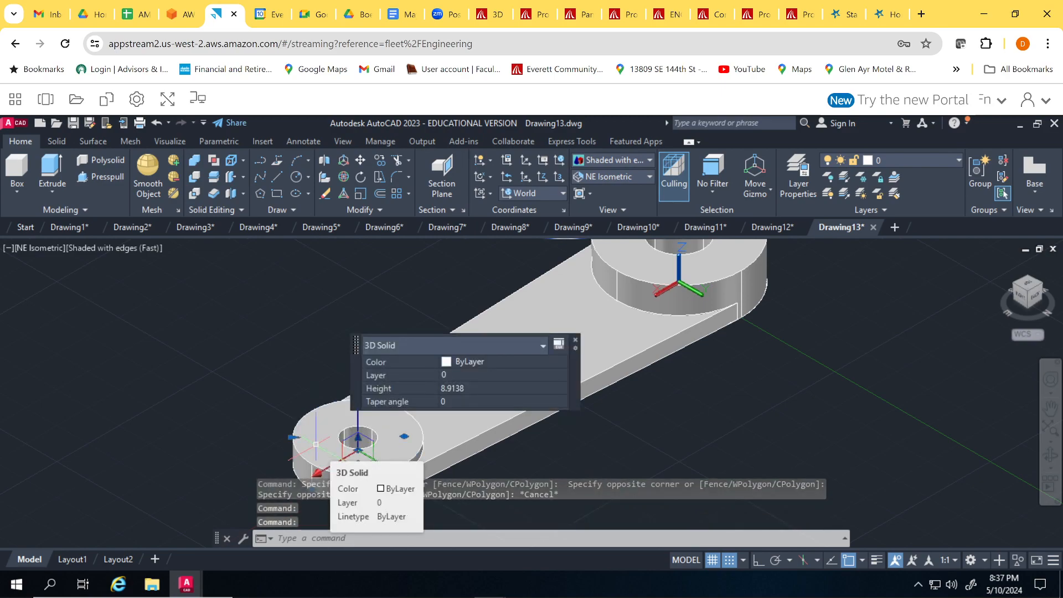
left_click(470, 389)
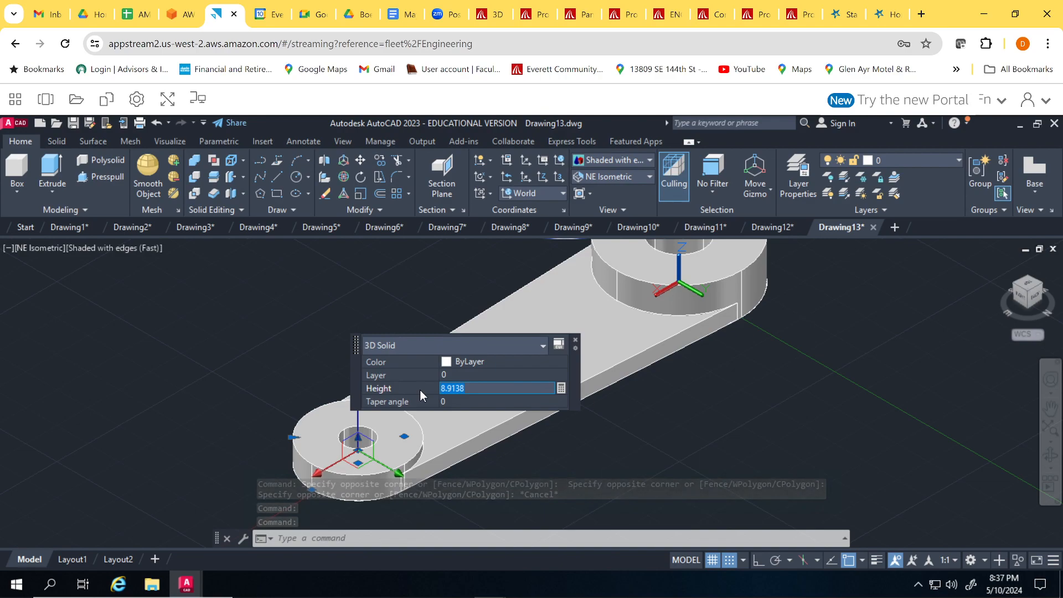
type("15")
key("Tab")
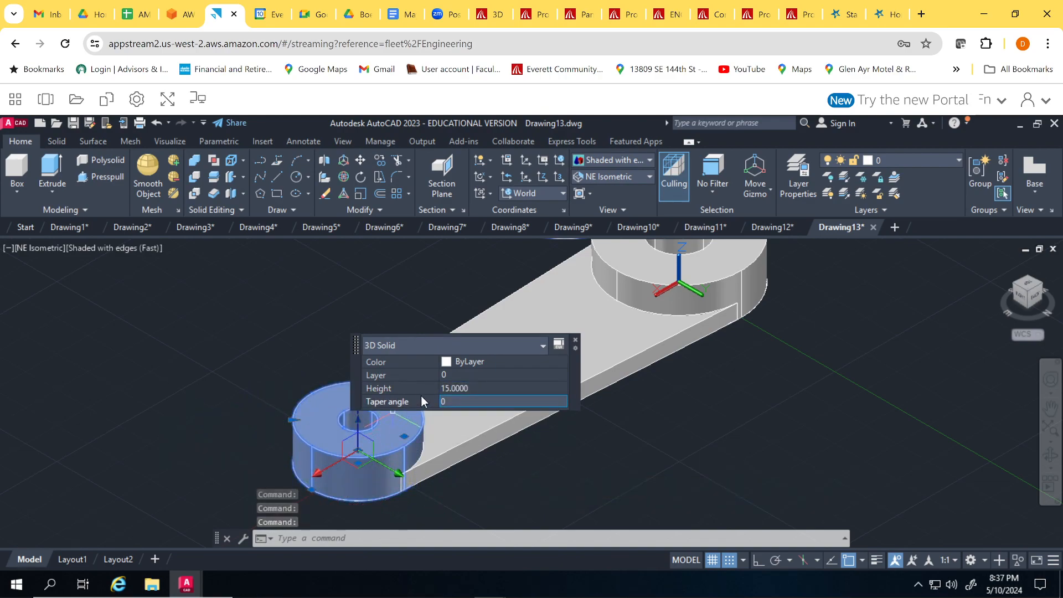
Add the larger end's ring solid to the selection and close the quick properties
left_click(645, 299)
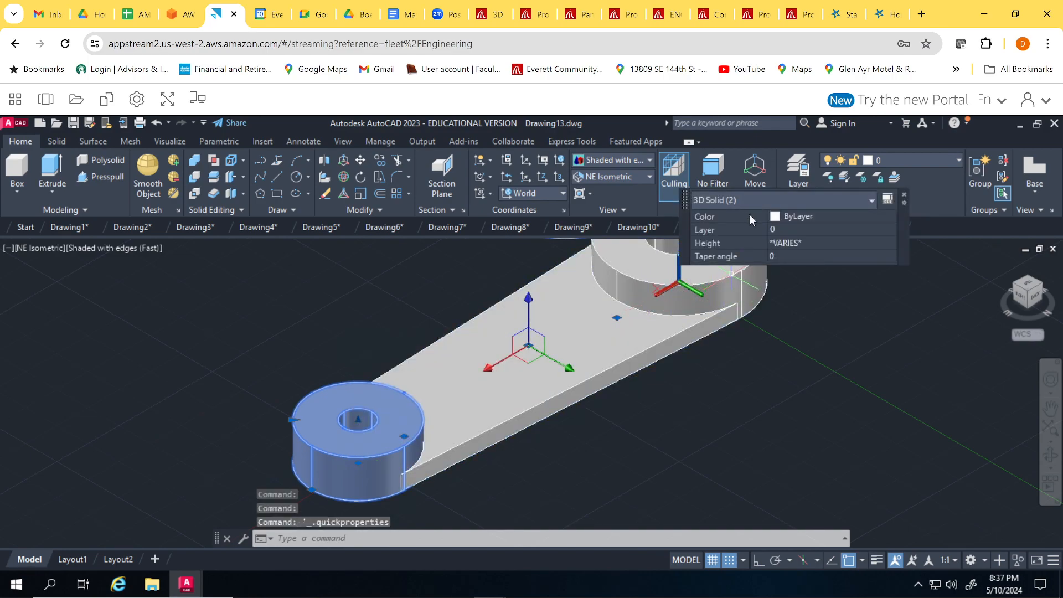
left_click(750, 198)
left_click(803, 408)
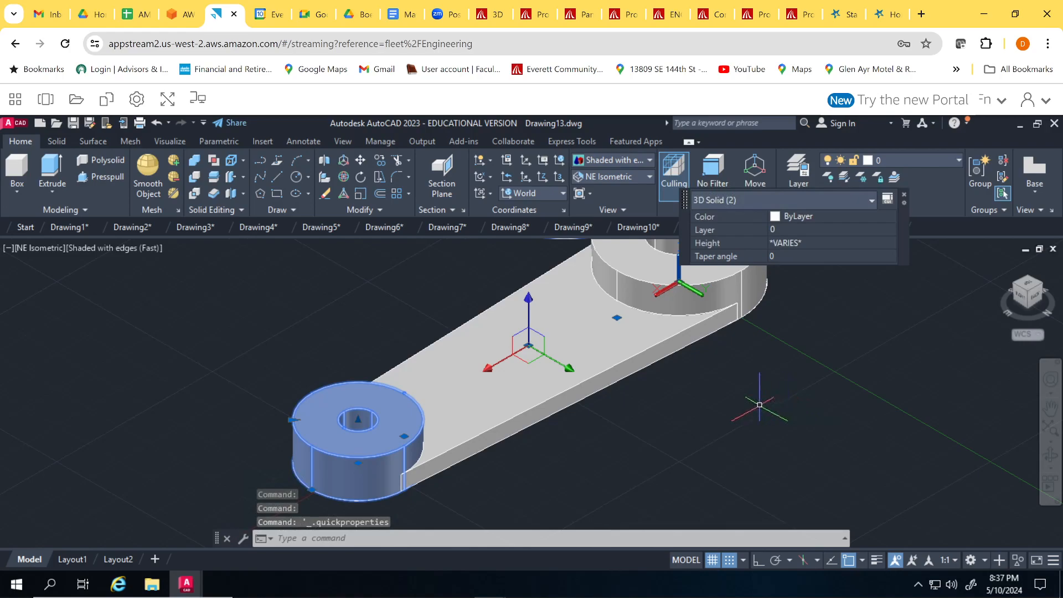
left_click(904, 197)
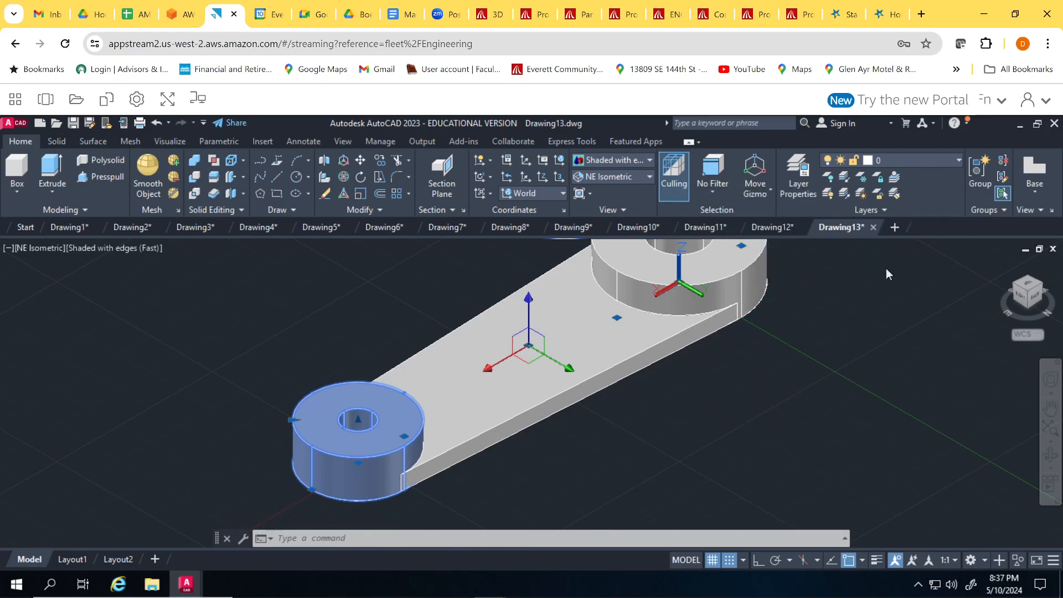
Clear the current selection of the two ring solids
left_click(678, 400)
middle_click_drag(679, 400, 650, 440)
left_click(651, 440)
key("Escape")
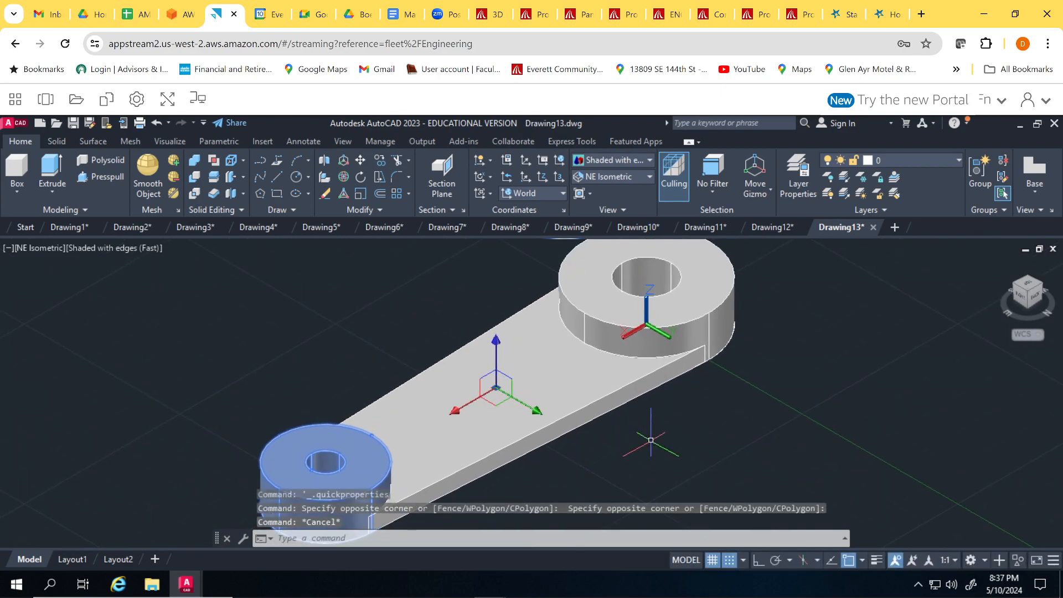
key("Escape")
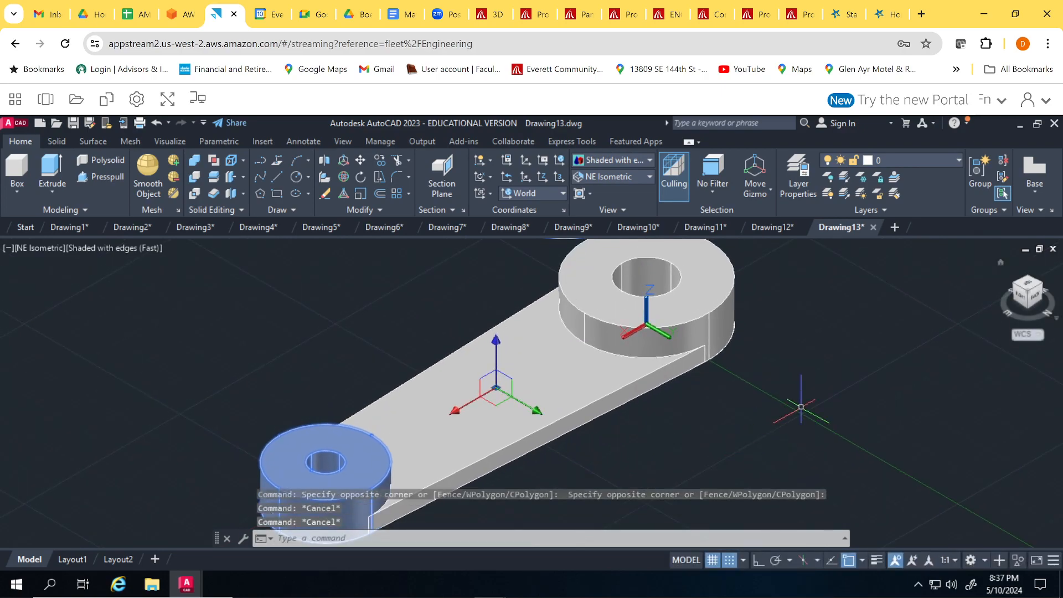
left_click(293, 313)
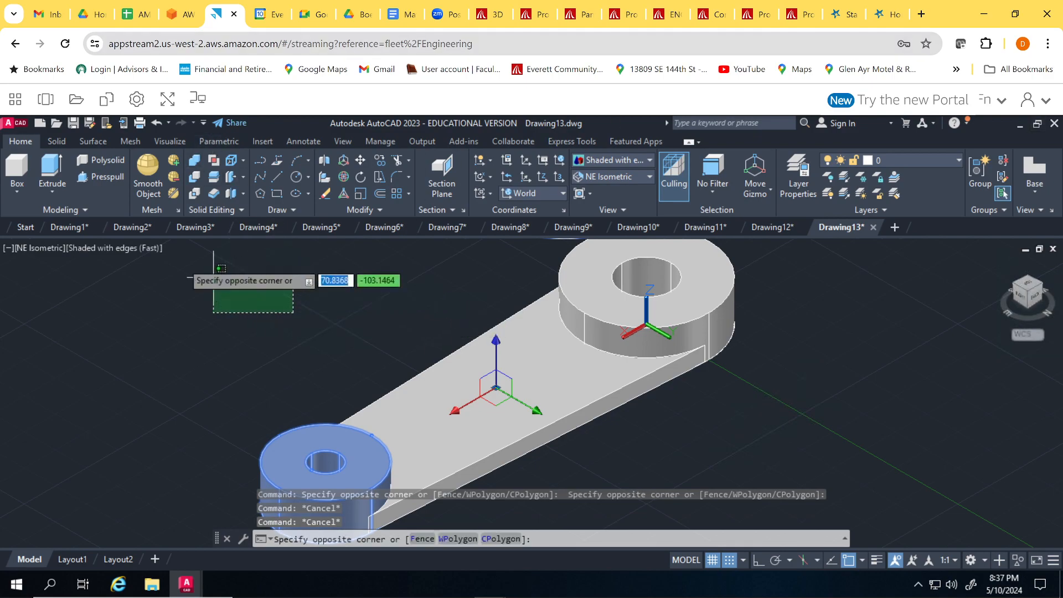
key("Escape")
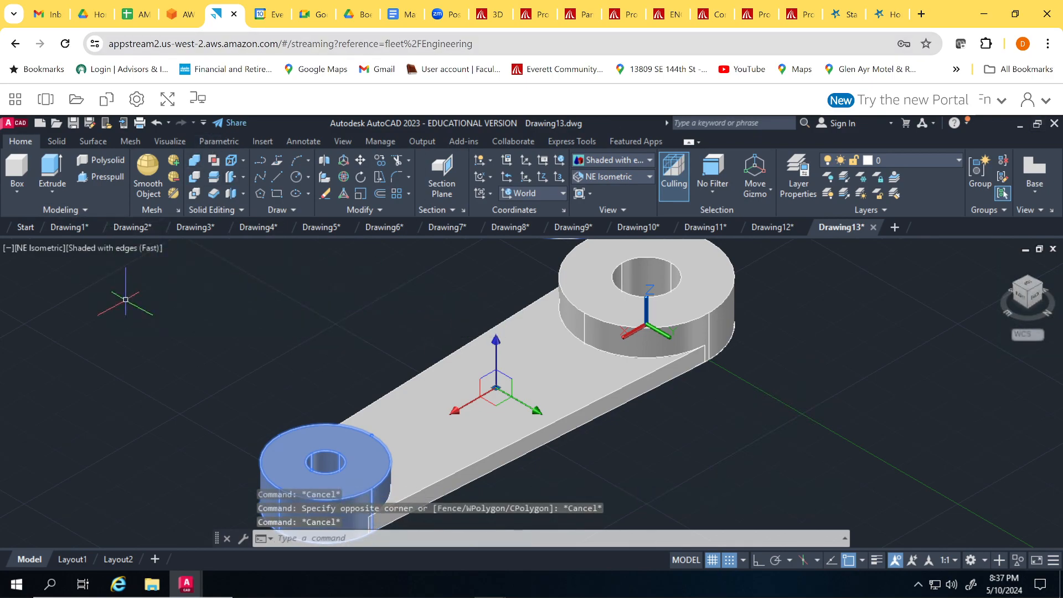
Set the height of the larger end's ring solid to 20 and close its quick properties
left_click(672, 351)
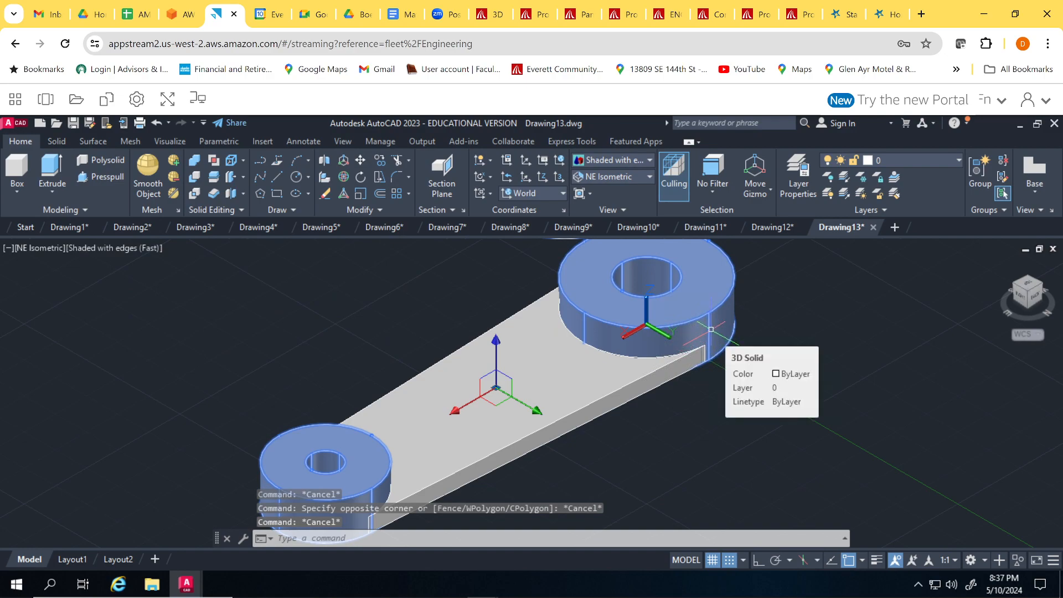
key("ctrl+shift+p")
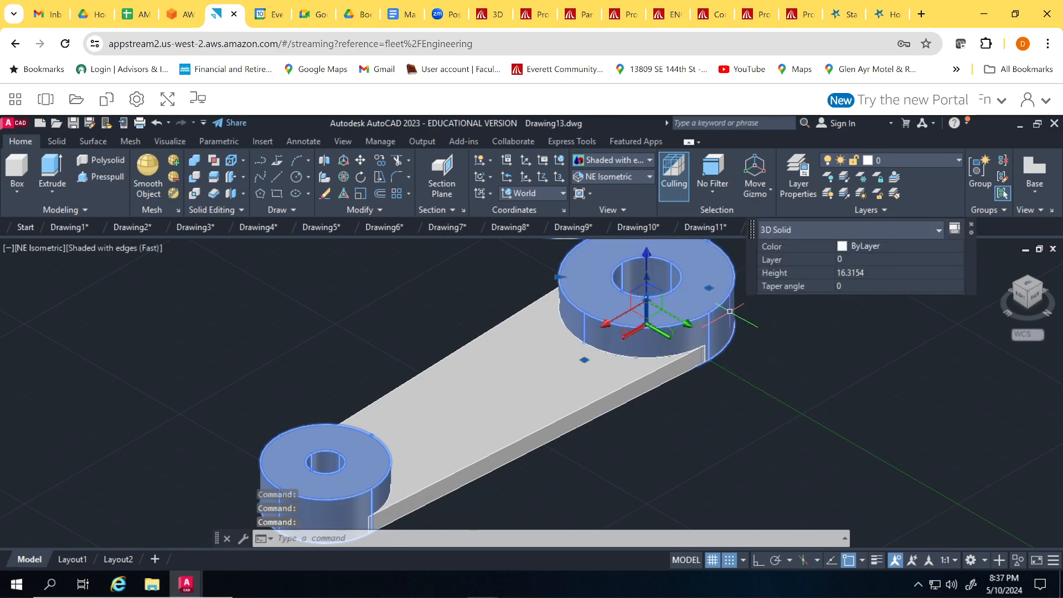
left_click(874, 275)
double_click(875, 276)
type("20")
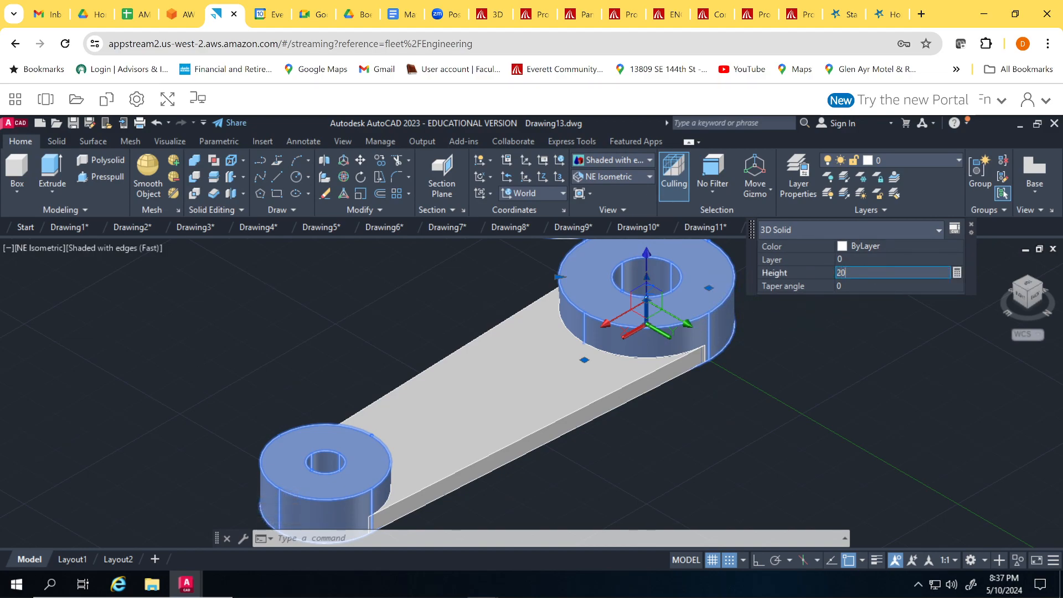
key("Tab")
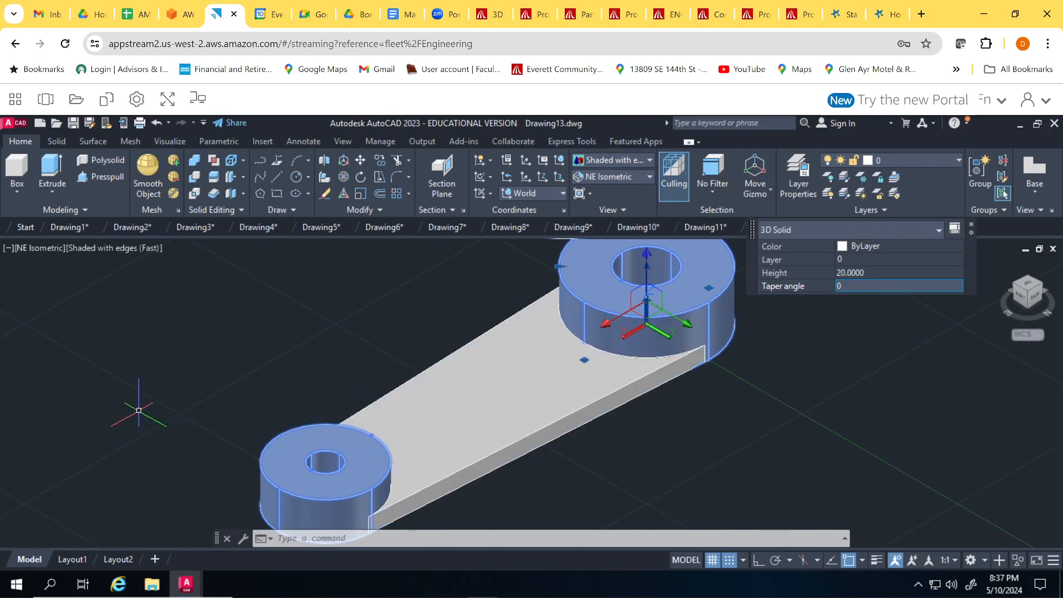
left_click(971, 225)
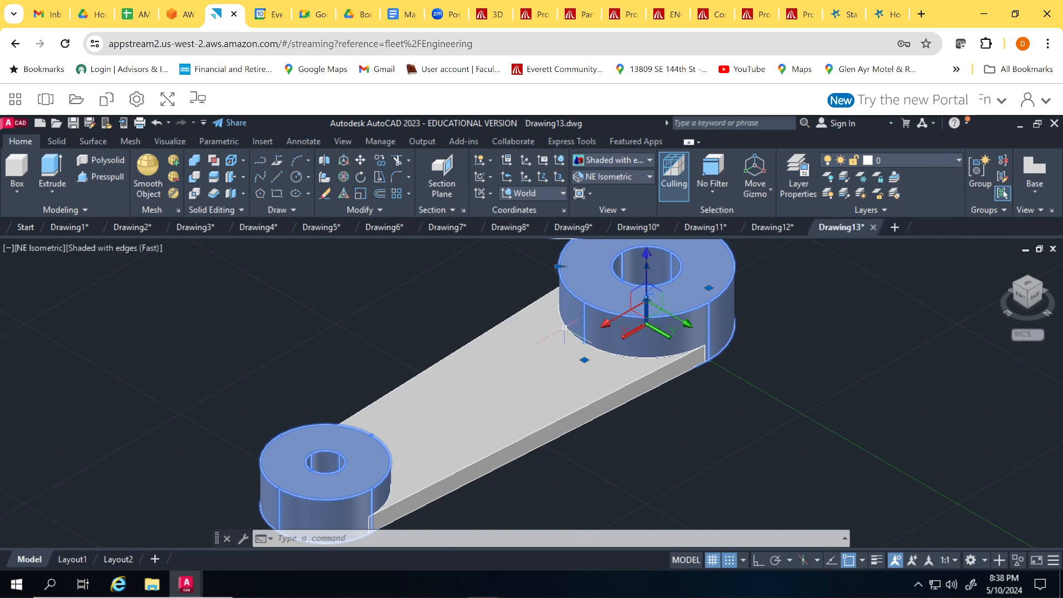
double_click(495, 377)
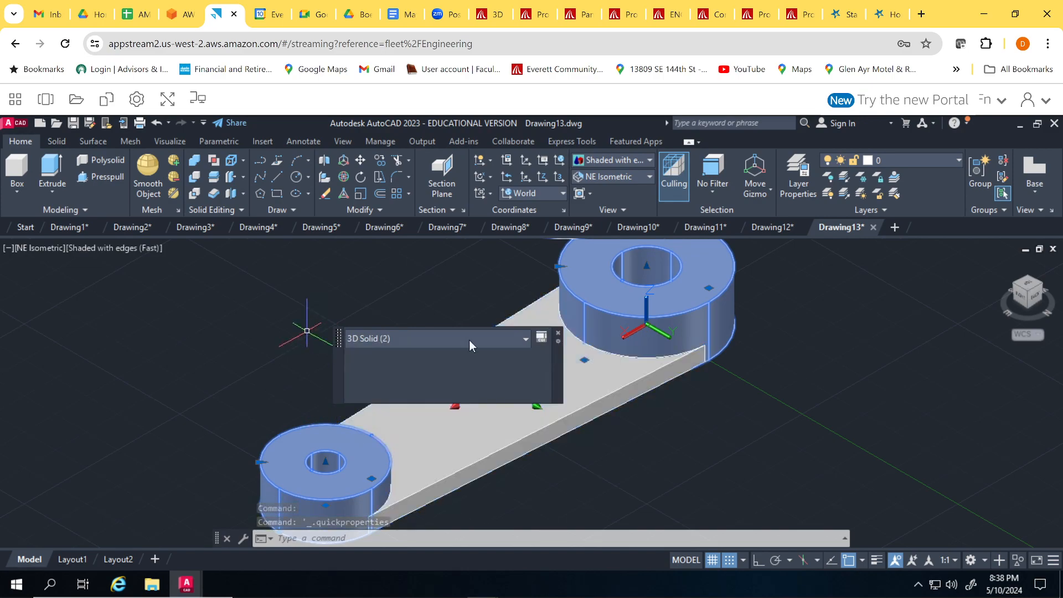
left_click(558, 335)
left_click(343, 352)
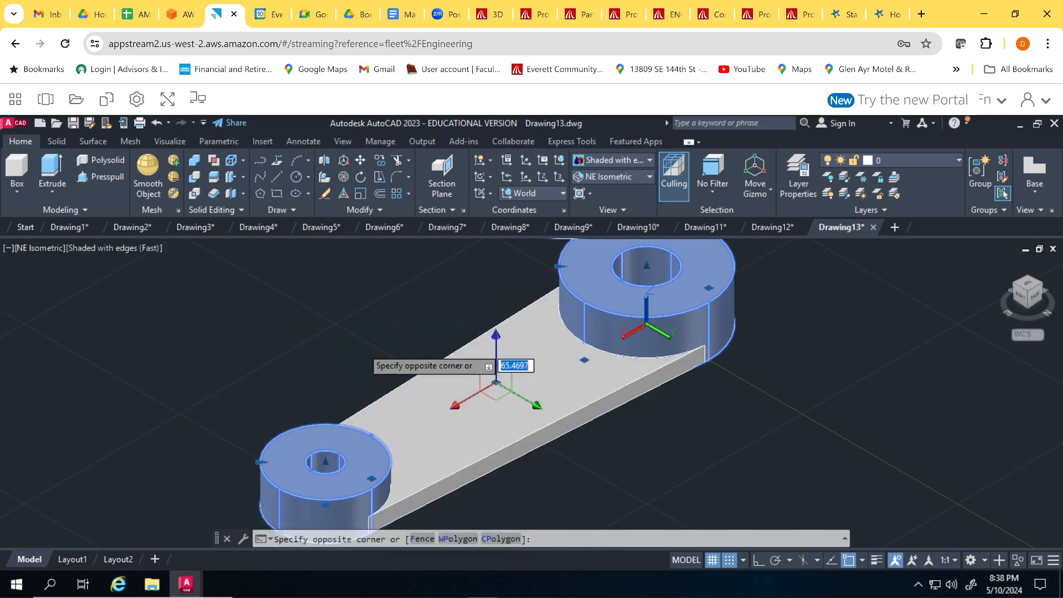
key("Escape")
key("Escape")
key("Escape")
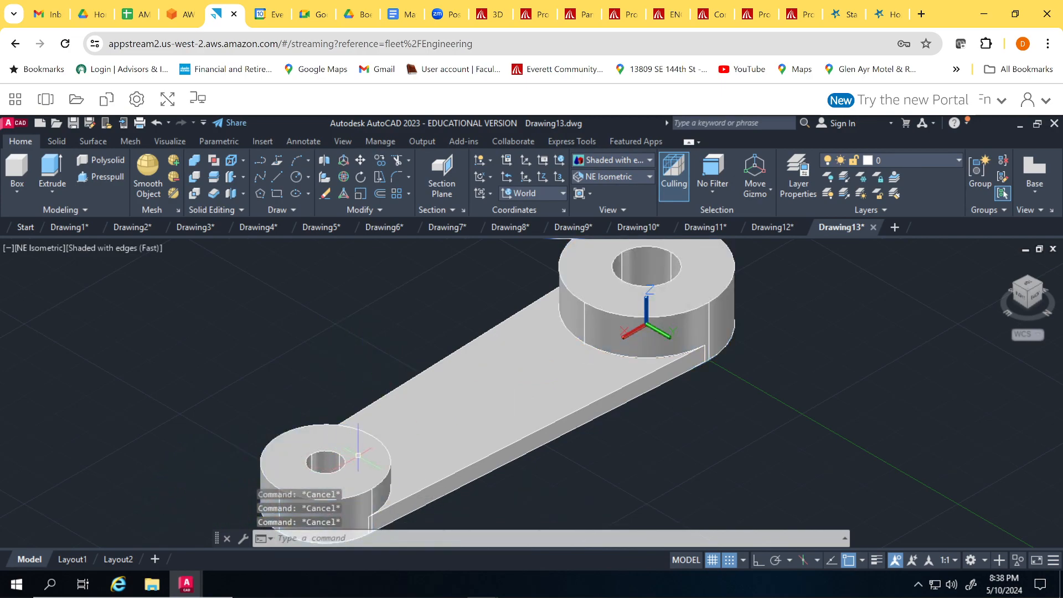
Try a negative height of -10 on the smaller end's ring solid and close its quick properties
left_click(371, 435)
double_click(378, 456)
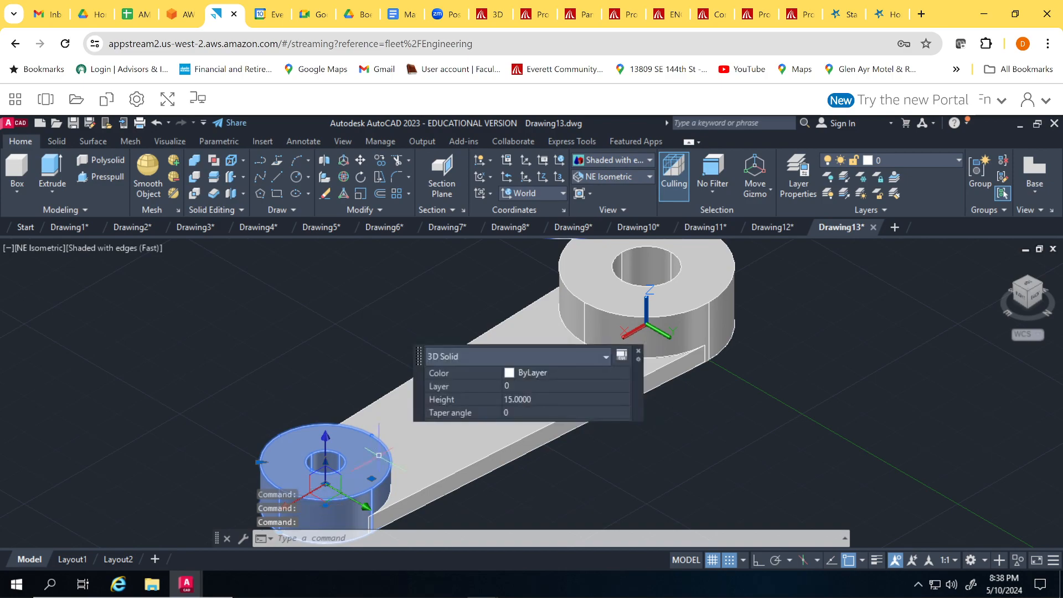
left_click(544, 399)
left_click(543, 399)
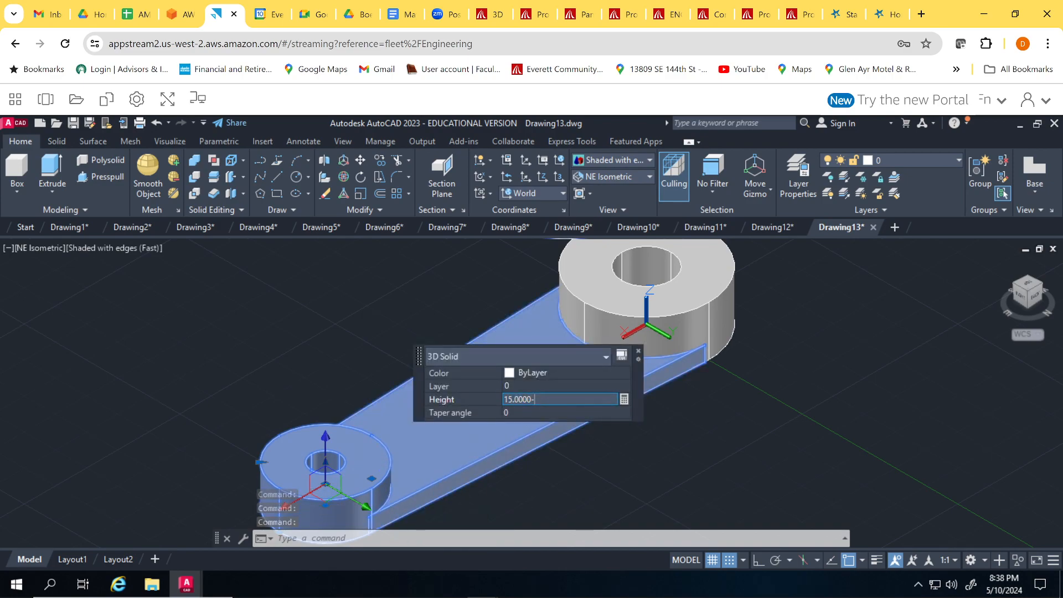
type("10")
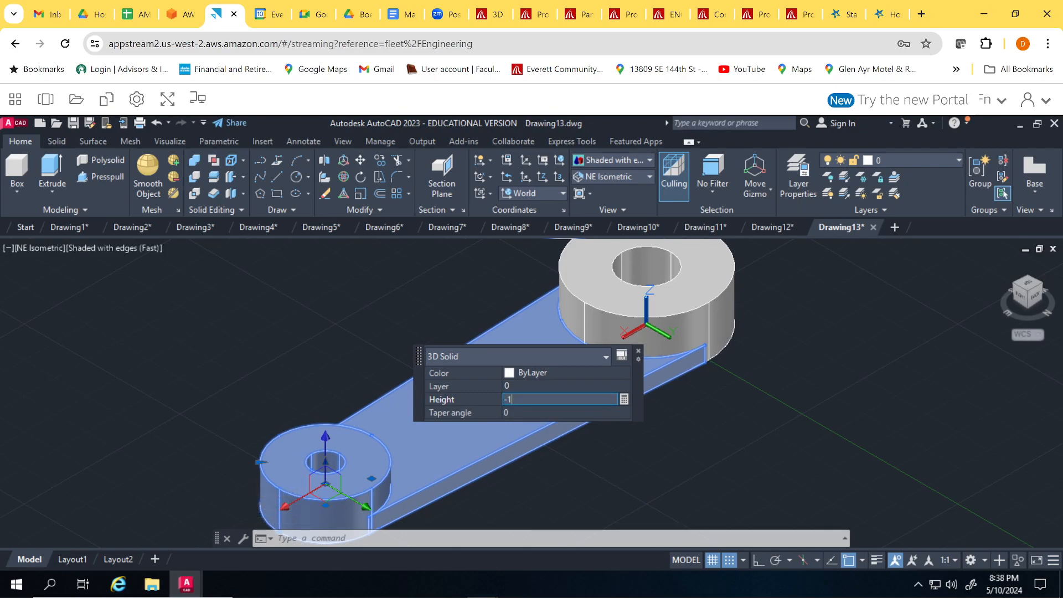
key("Tab")
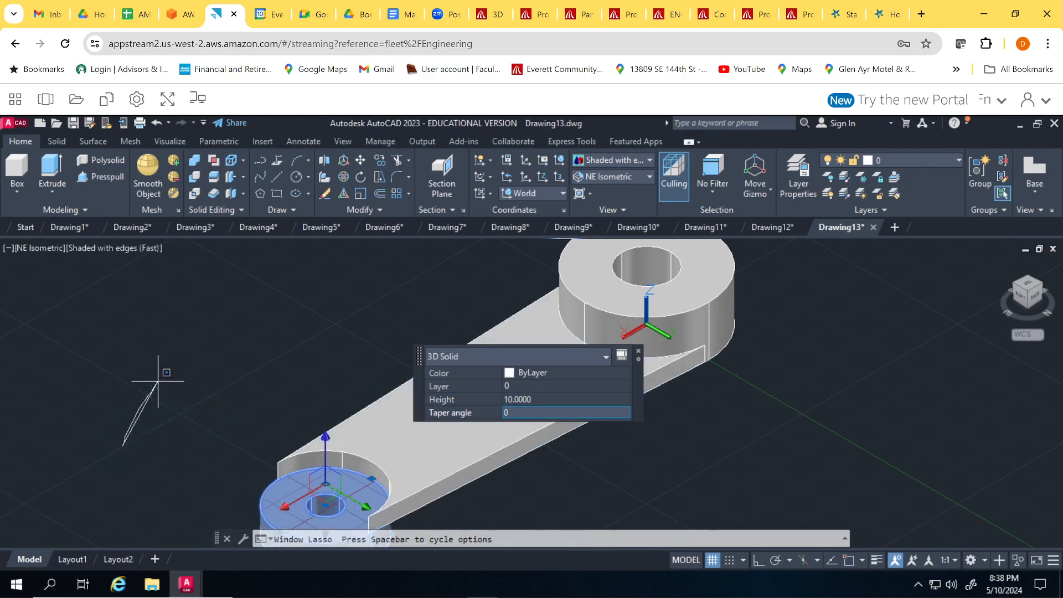
scroll(206, 422, "down", 4)
middle_click_drag(209, 422, 236, 380)
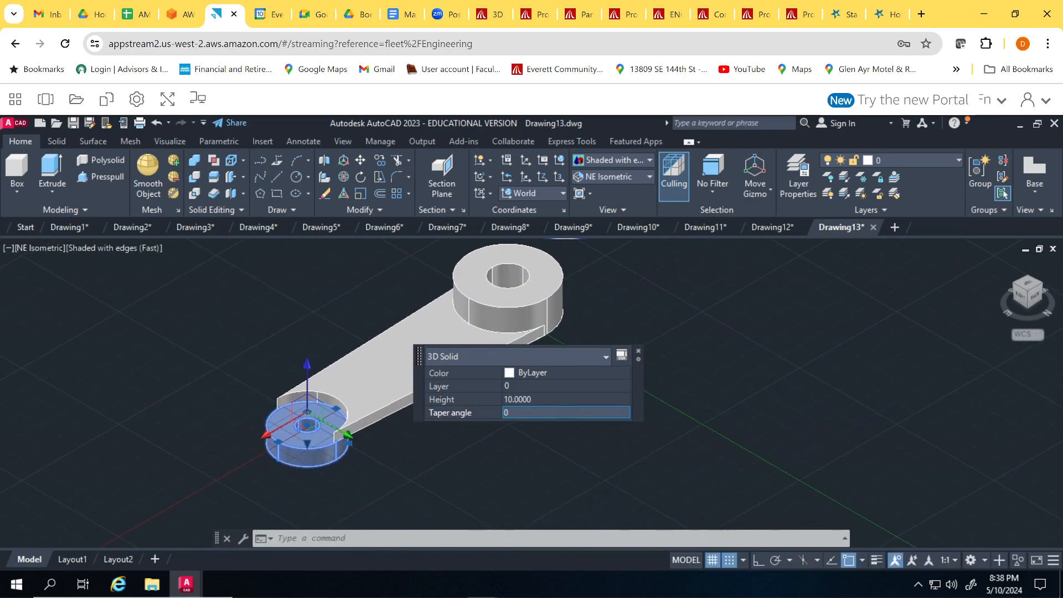
scroll(242, 383, "up", 3)
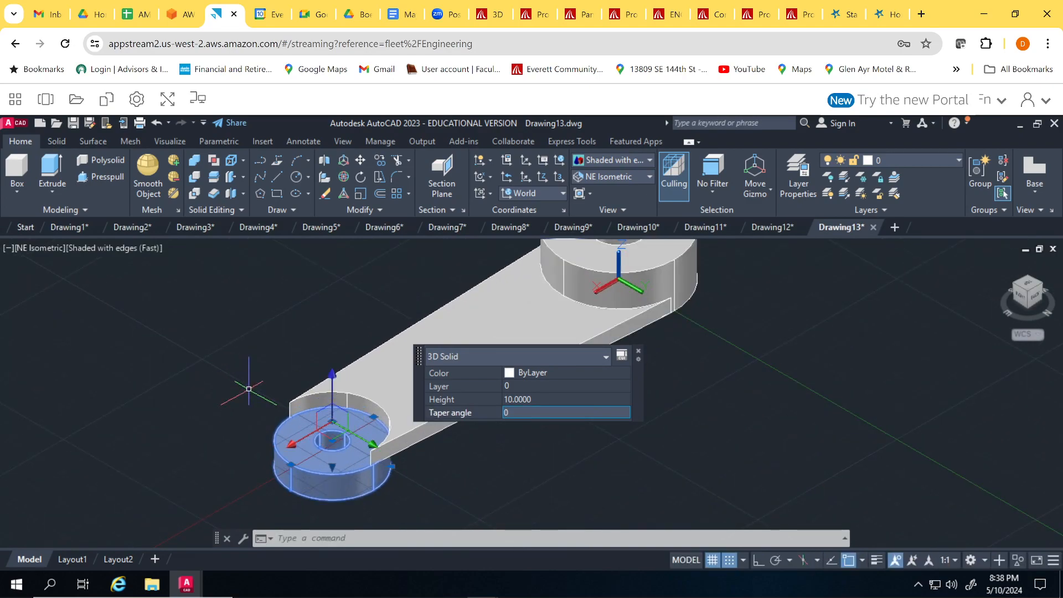
left_click(636, 354)
middle_click_drag(598, 411, 572, 420)
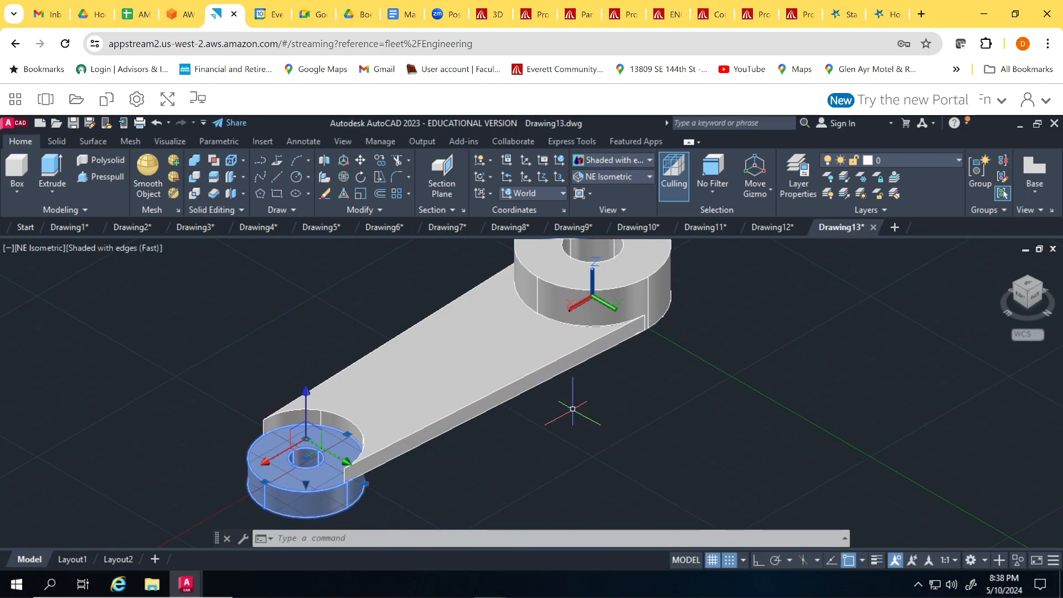
Undo the negative height change on the smaller end's ring solid
key("ctrl+z")
key("ctrl+z")
key("ctrl+z")
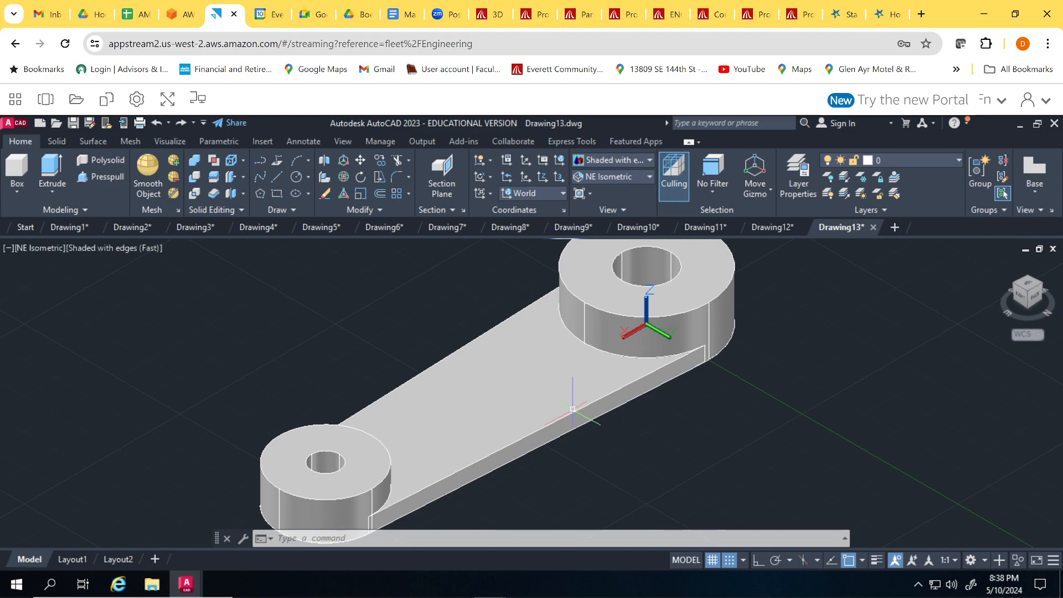
scroll(868, 471, "down", 2)
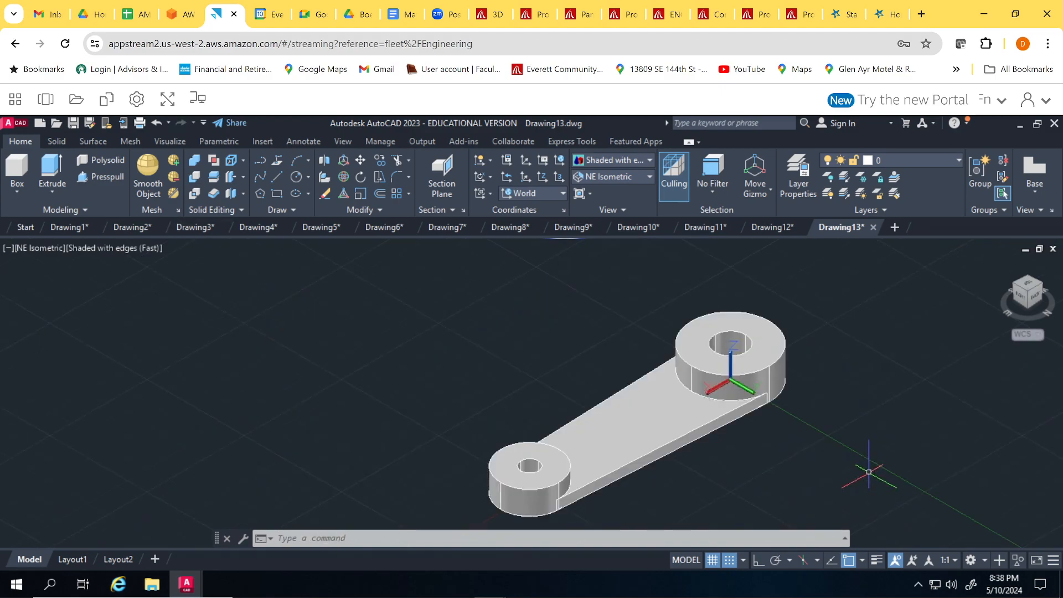
middle_click_drag(833, 453, 738, 427)
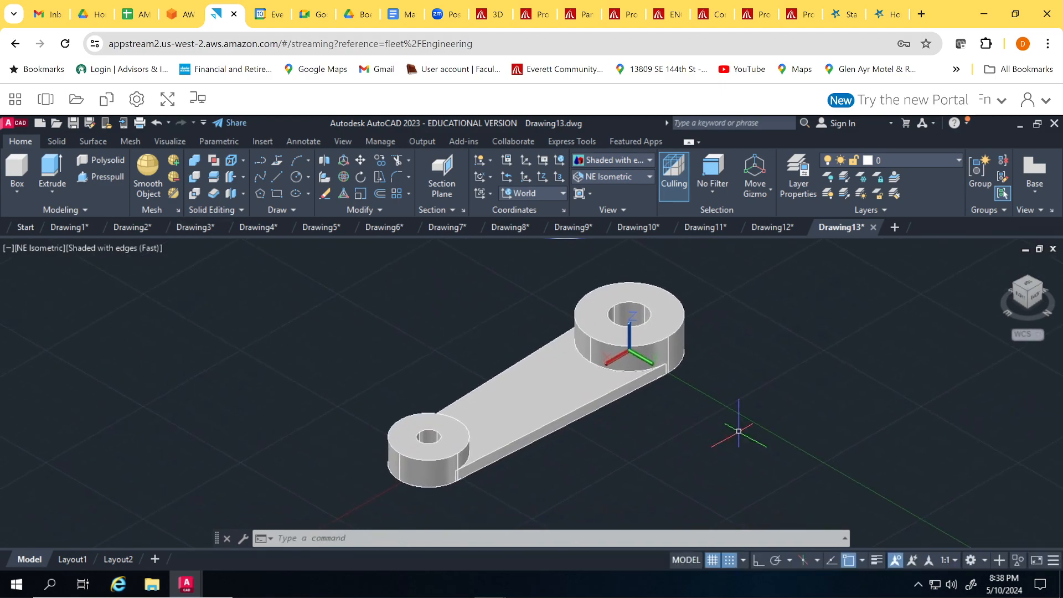
scroll(738, 431, "up", 2)
middle_click_drag(667, 423, 734, 447)
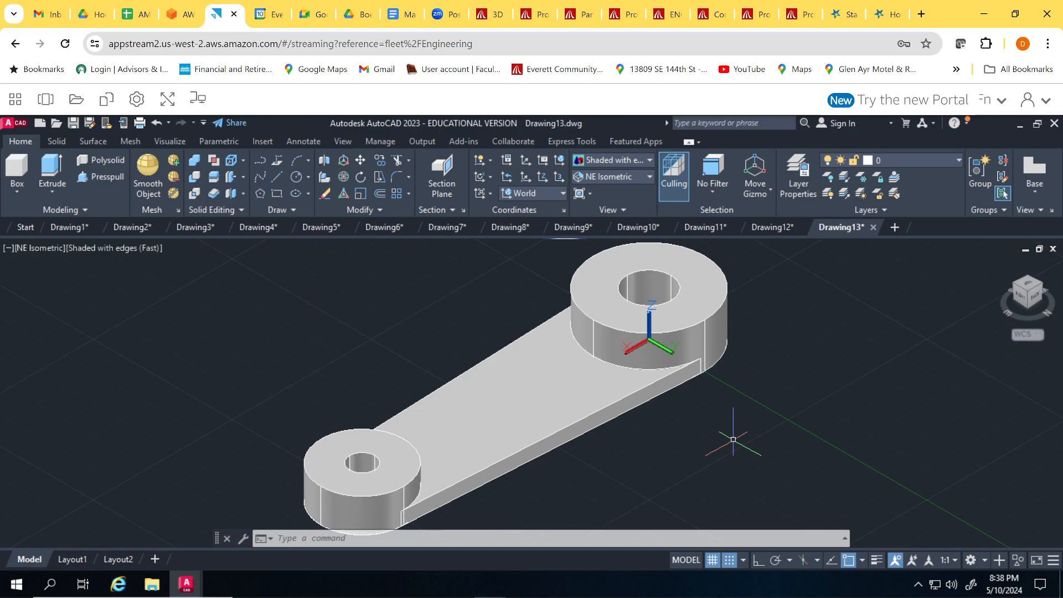
middle_click_drag(671, 443, 646, 426)
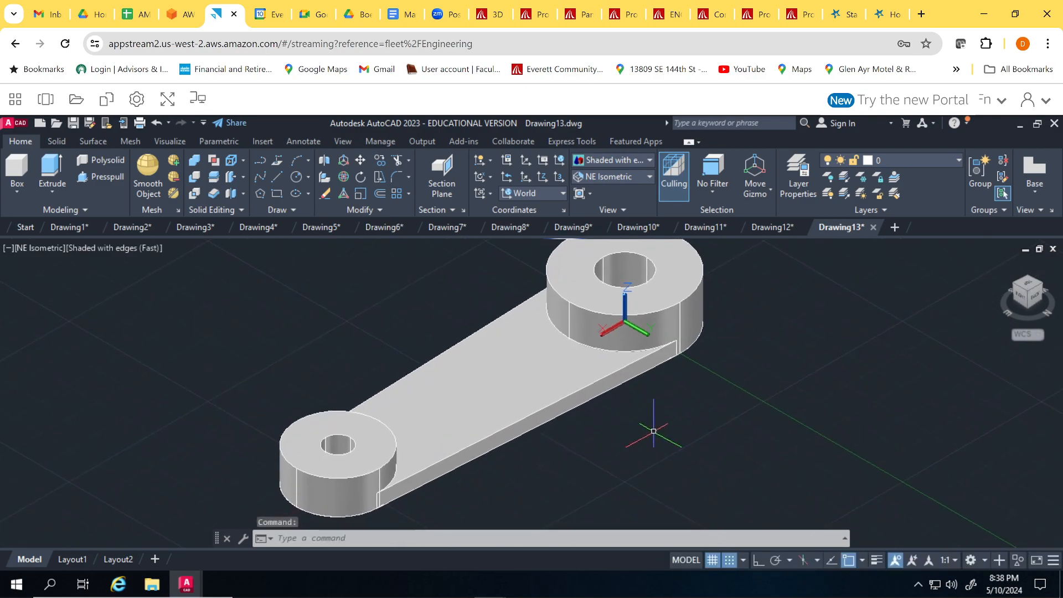
scroll(658, 434, "down", 1)
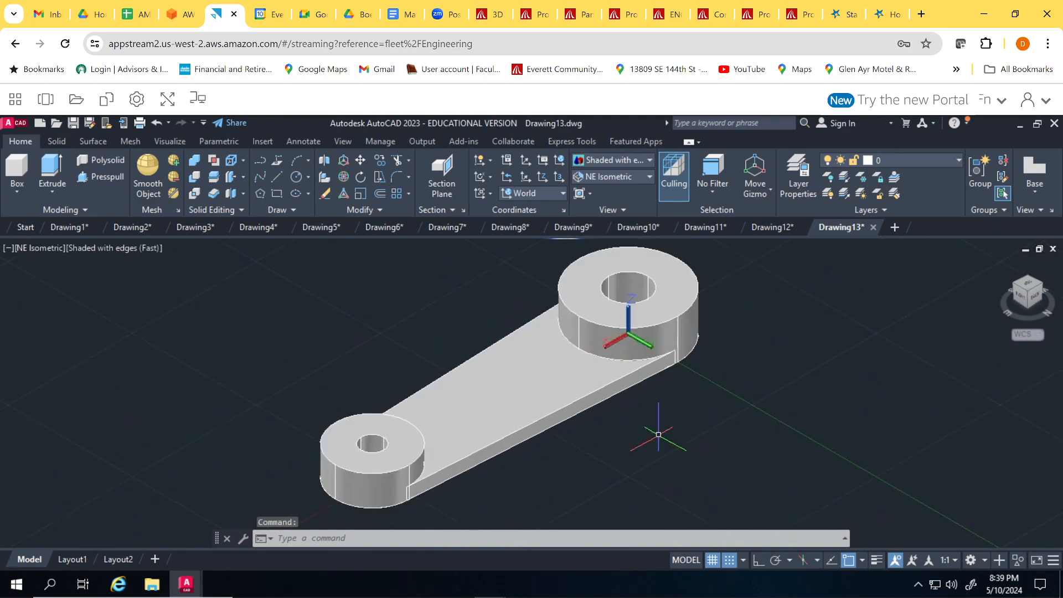